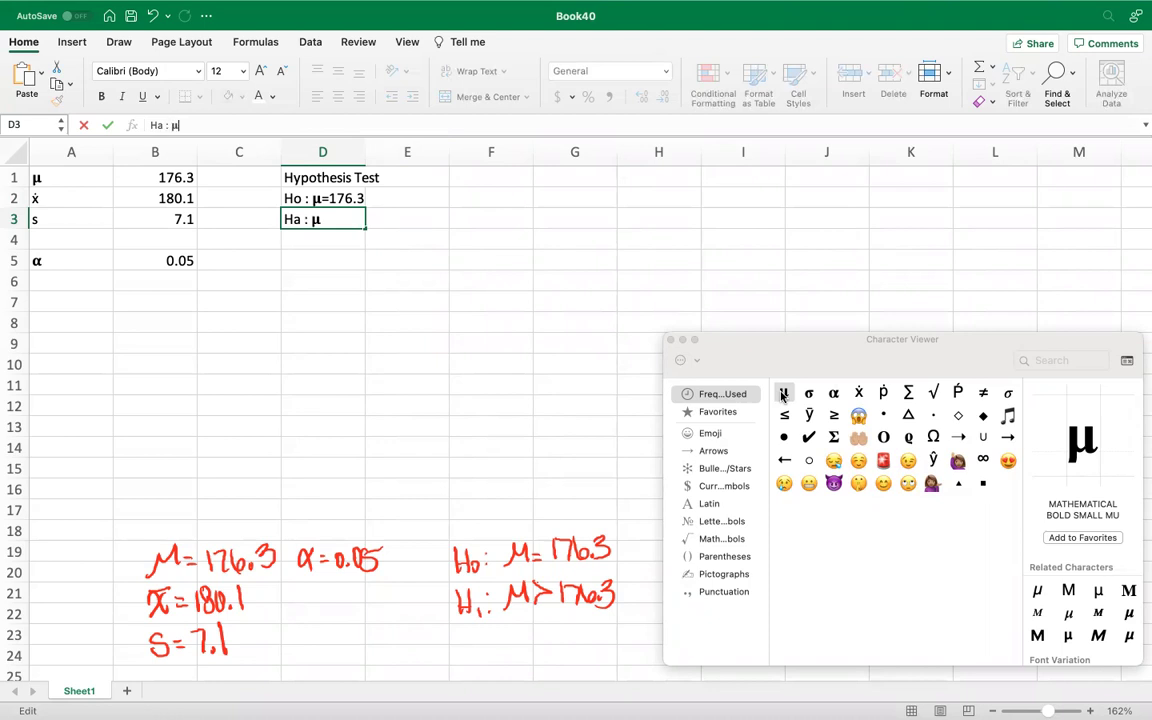
Complete the alternative hypothesis in D3 as Ha : μ>176.3 and move the Character Viewer clear of the working cells
type(">176.3")
key("Return")
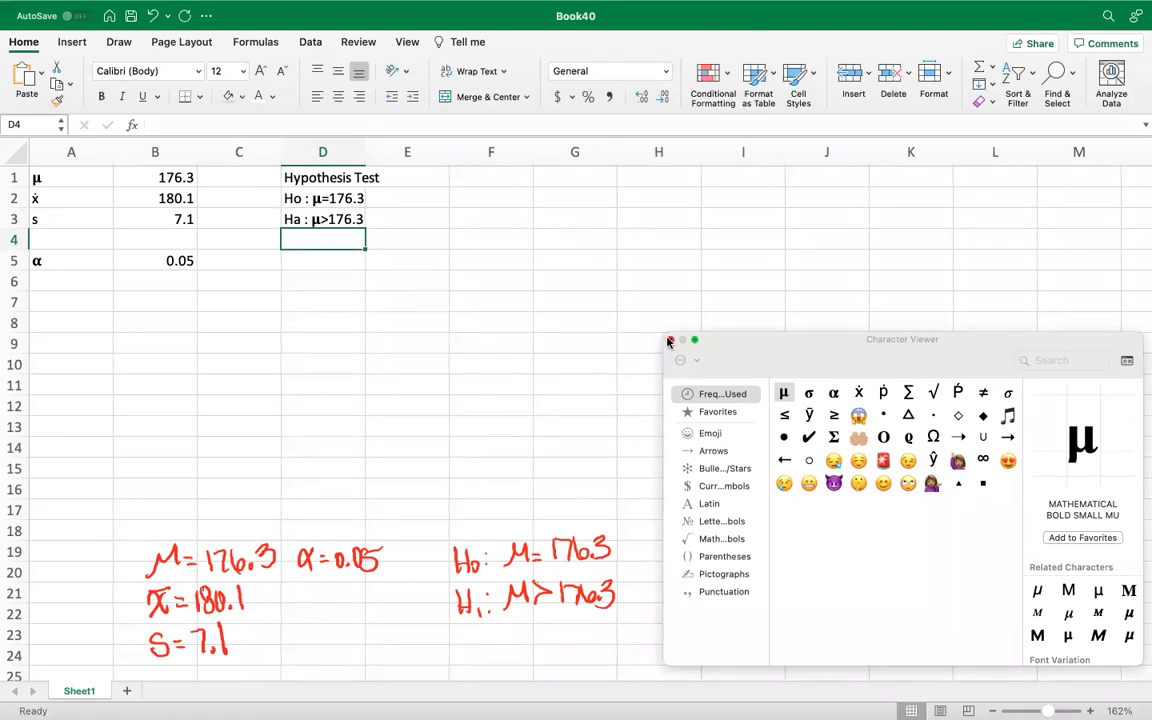
left_click_drag(760, 339, 828, 27)
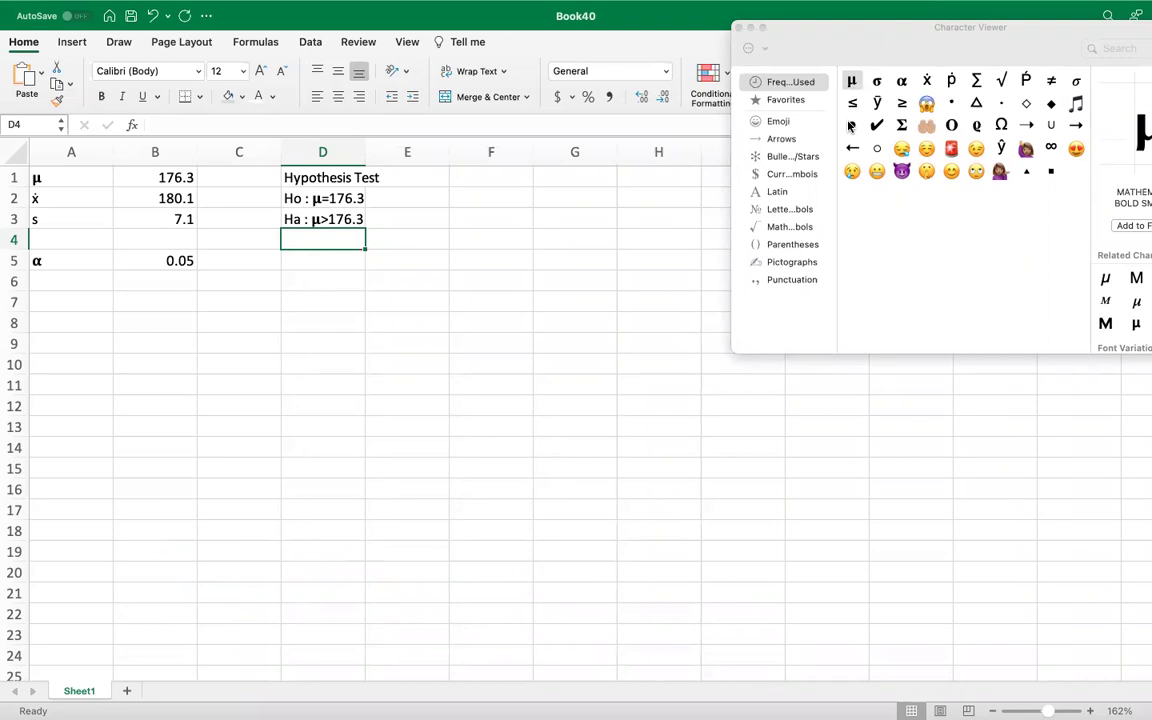
Add the heading "Classical Approach" in A7 and make row 7 bold
left_click(37, 295)
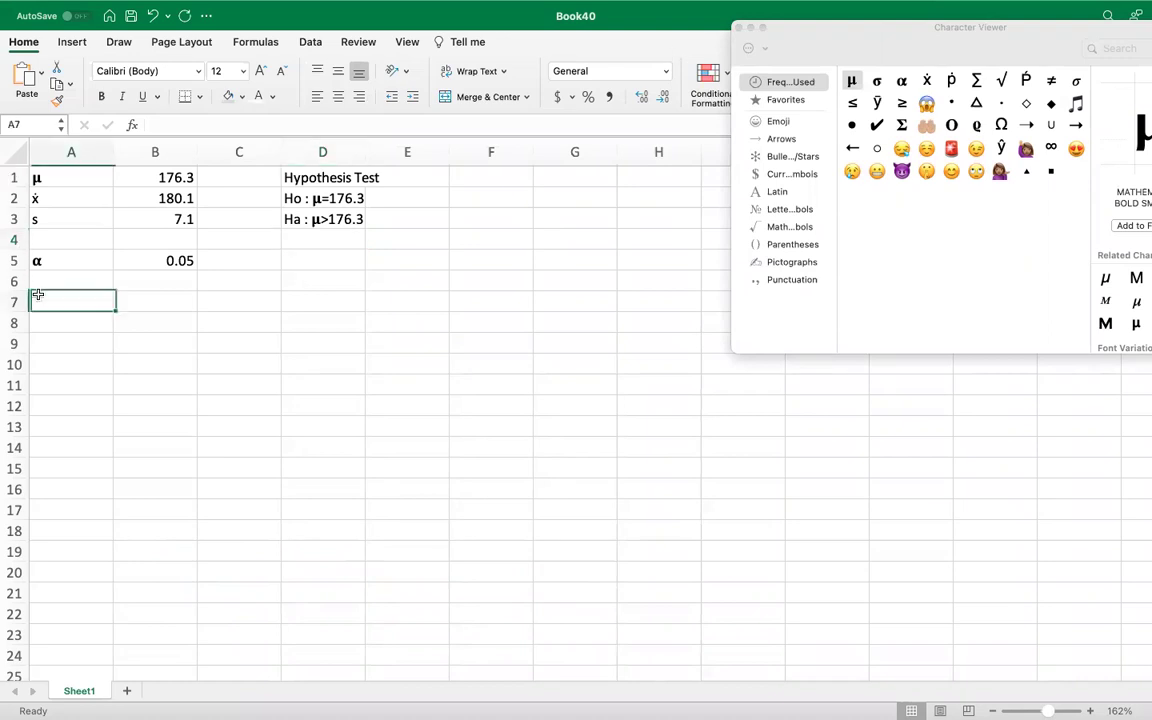
type("Classical Approach")
key("Tab")
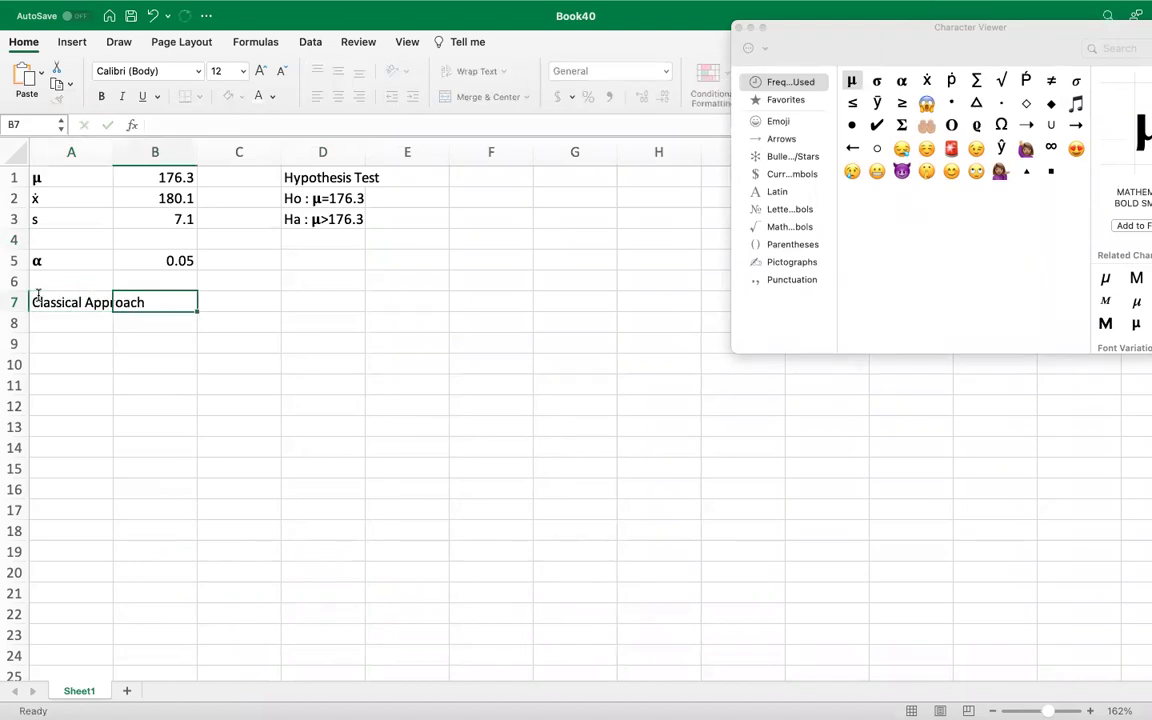
key("Tab")
key("Down")
key("Left")
left_click(14, 302)
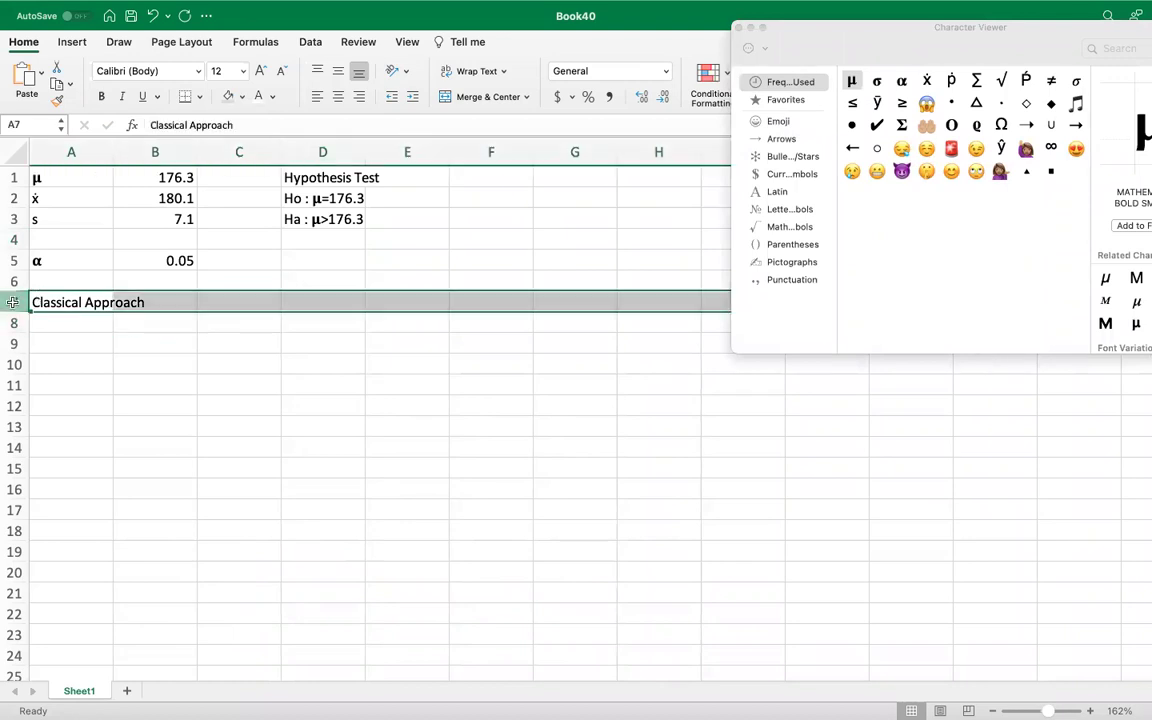
left_click(100, 97)
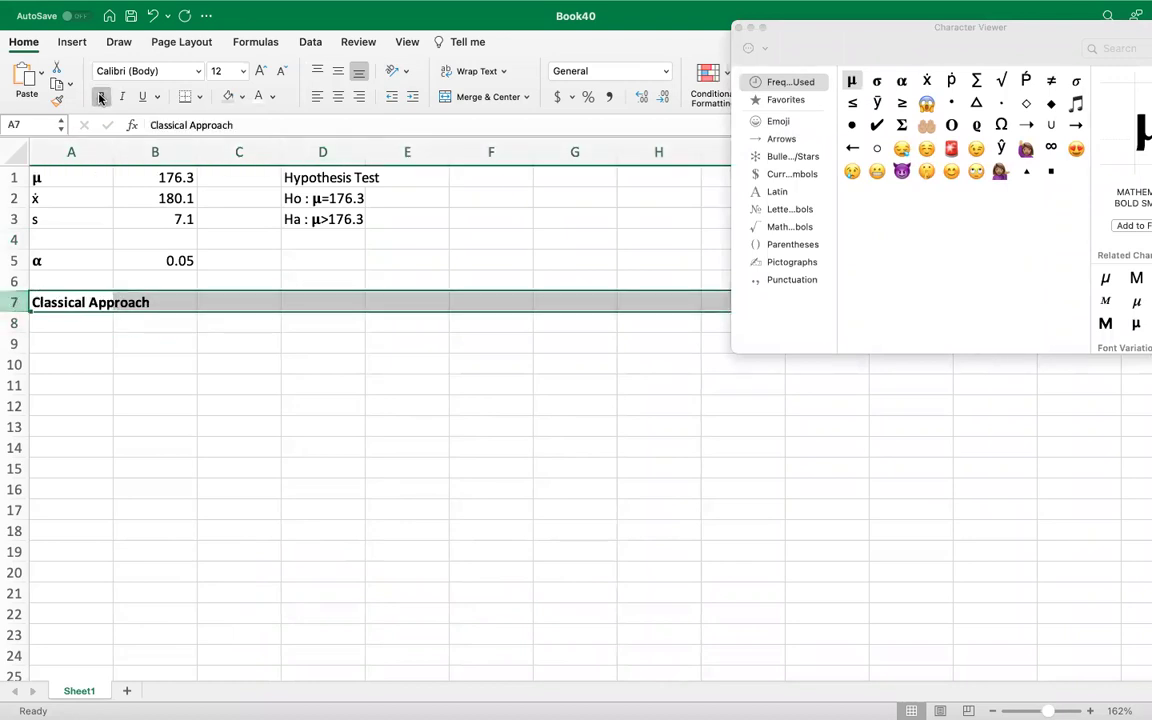
Enter the label "Test Statistic" in A8 under the Classical Approach heading
left_click(44, 322)
type("Tes")
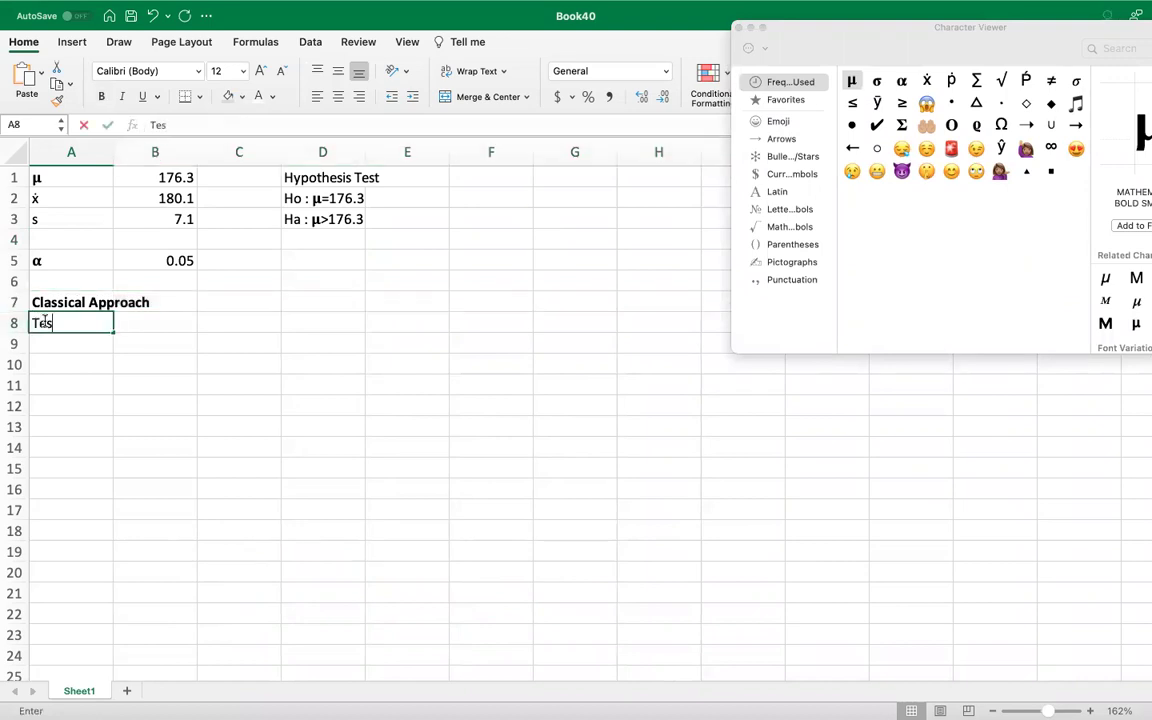
type("t Statistic")
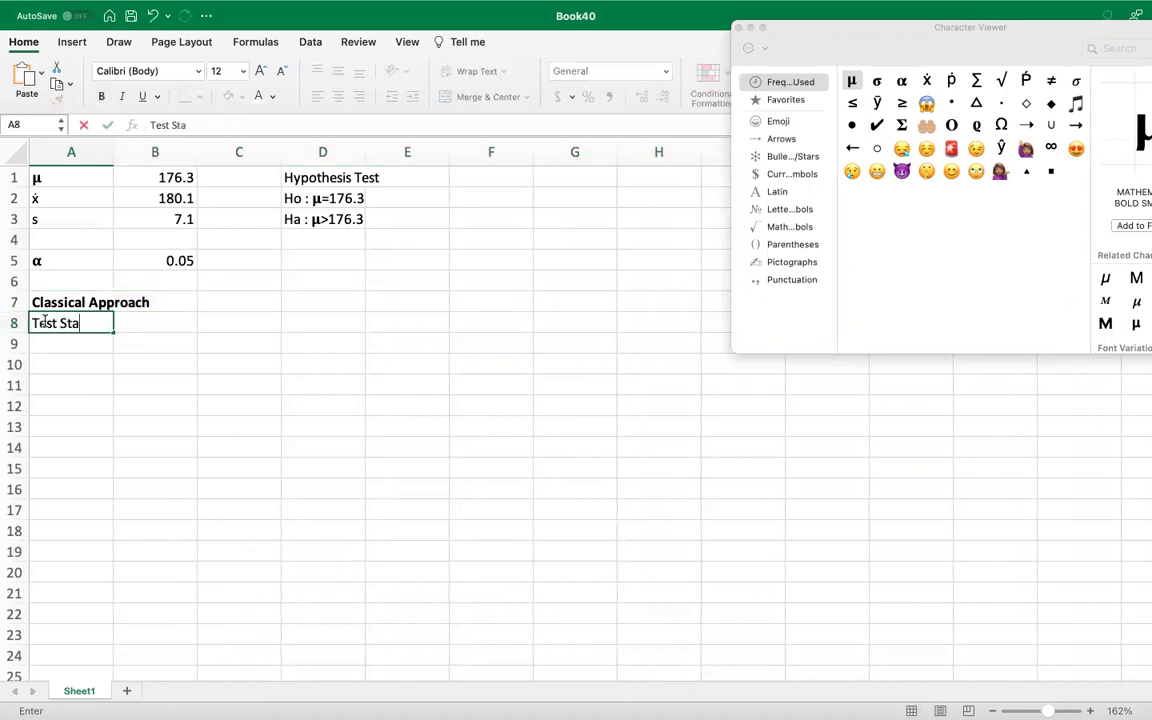
key("Return")
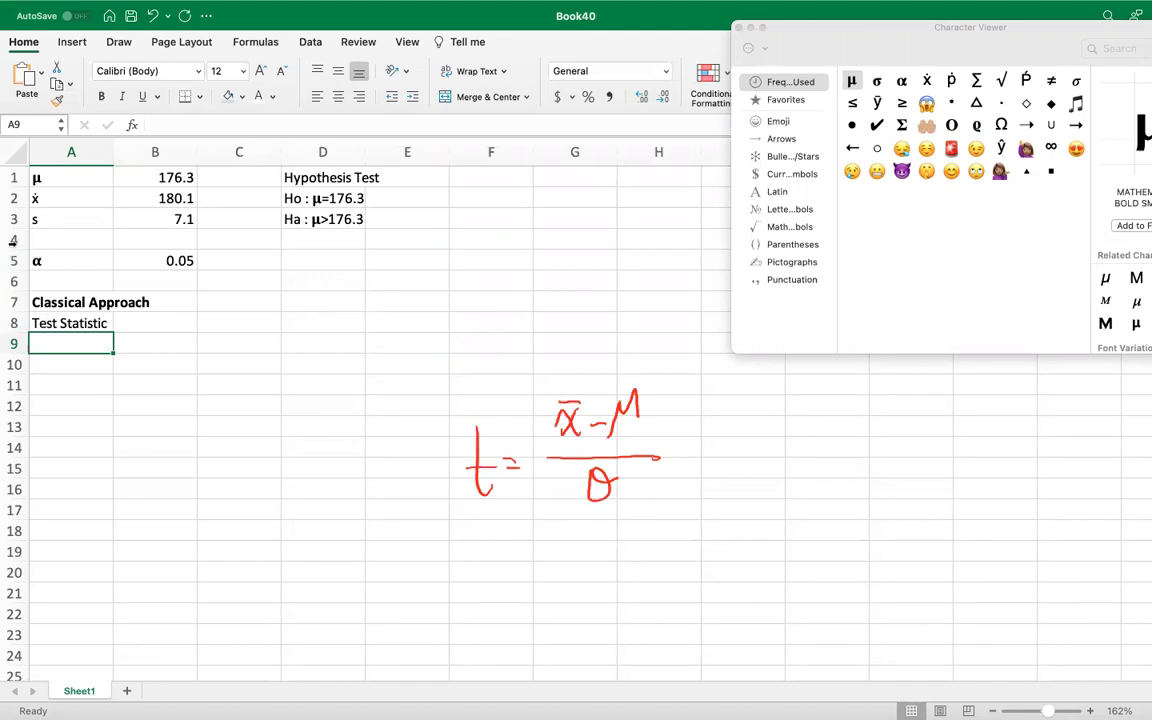
Insert a blank row at row 4, between the s and α rows
left_click(13, 241)
right_click(13, 241)
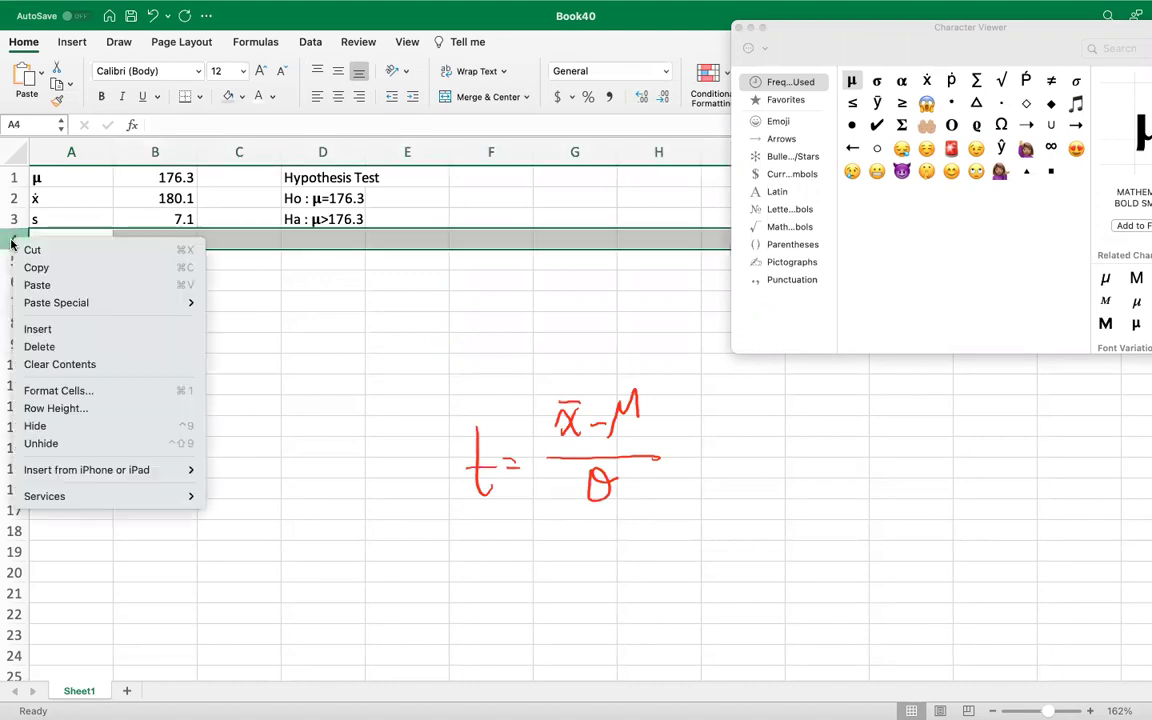
left_click(67, 330)
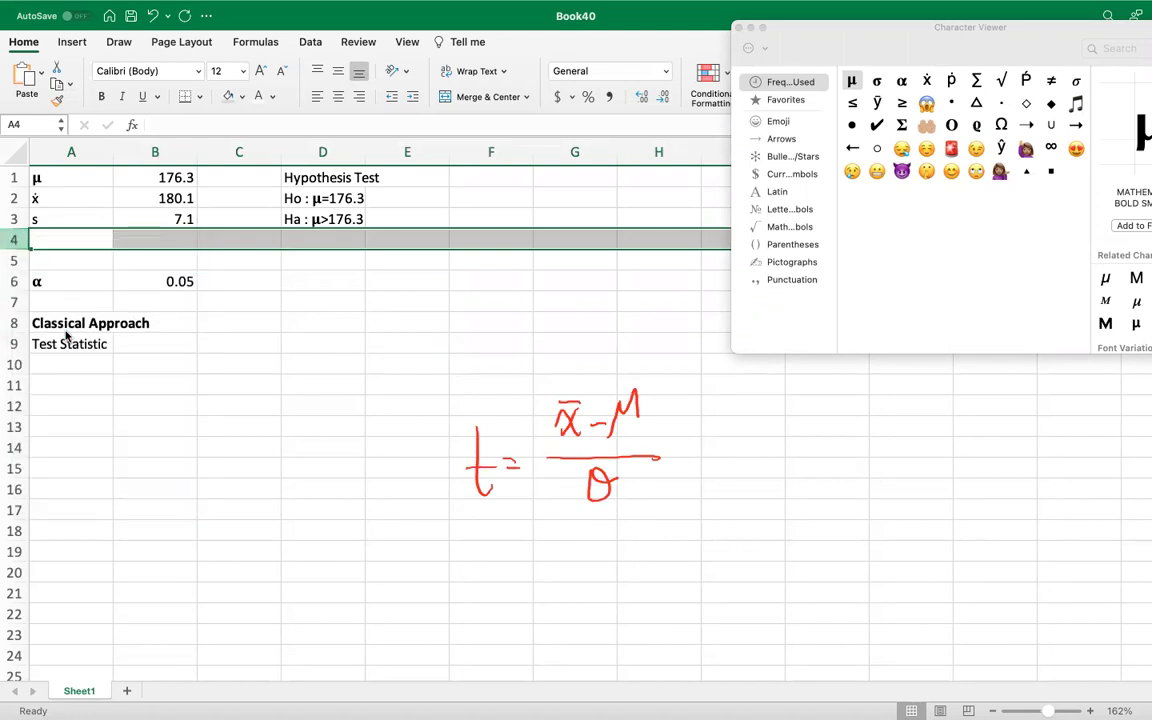
Label A4 with the bold small sigma symbol σ from the Character Viewer, leaving no other characters in the cell
left_click(59, 236)
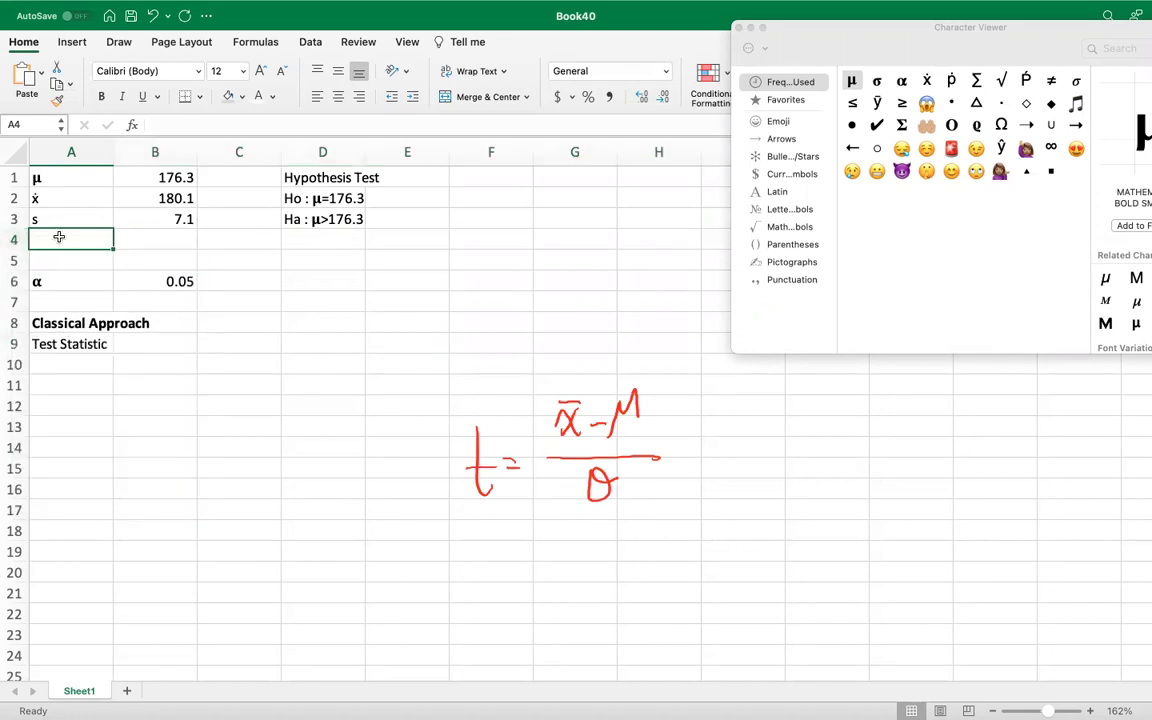
left_click(882, 83)
type("aa")
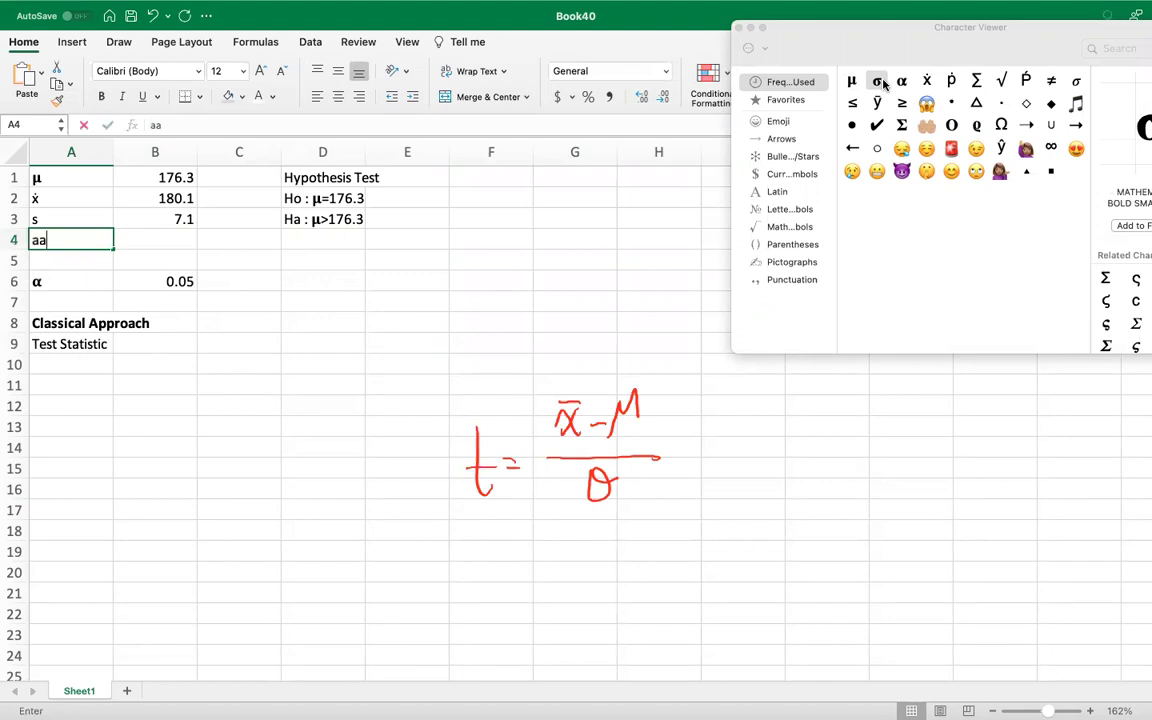
double_click(877, 81)
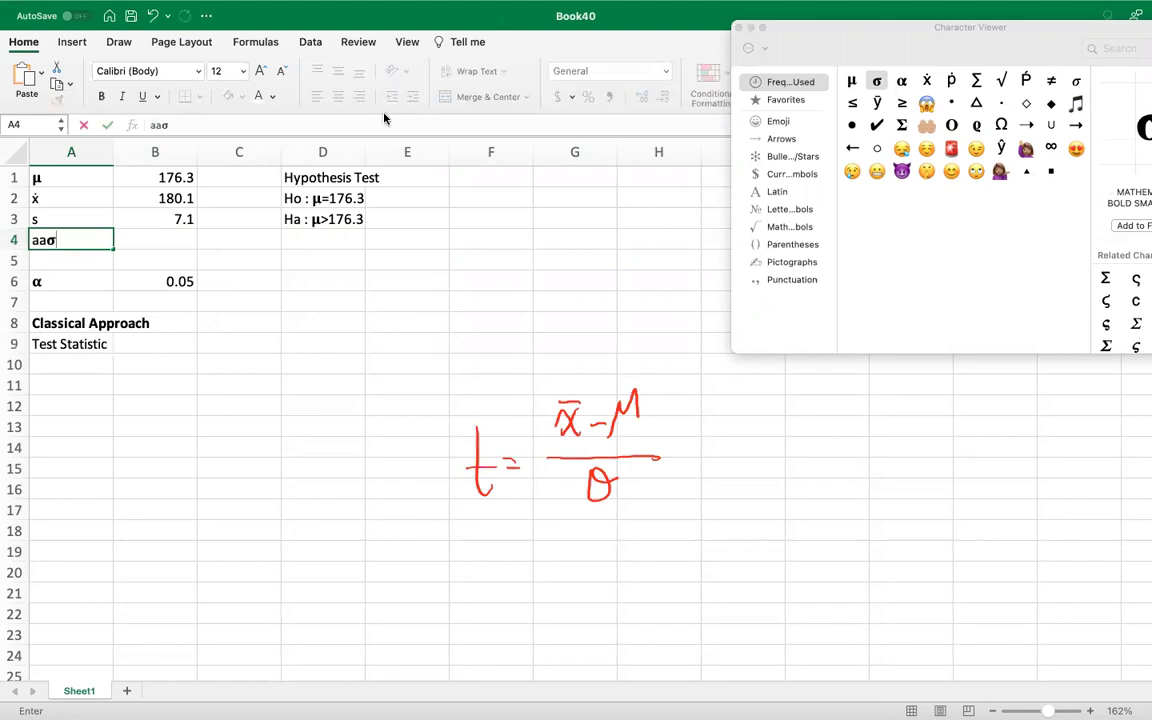
key("Home")
key("Delete")
key("Delete")
key("Tab")
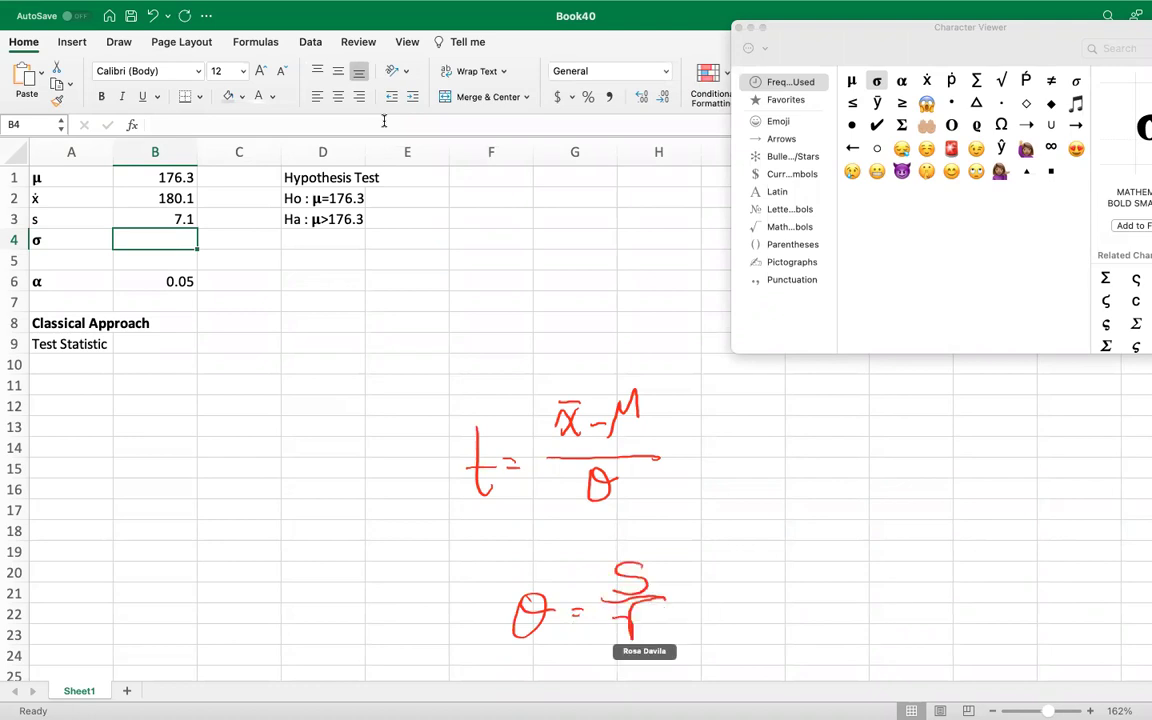
Calculate σ in B4 with =B3/SQRT(44), taking the sample size from the example slide
type("=")
left_click(137, 218)
type("/")
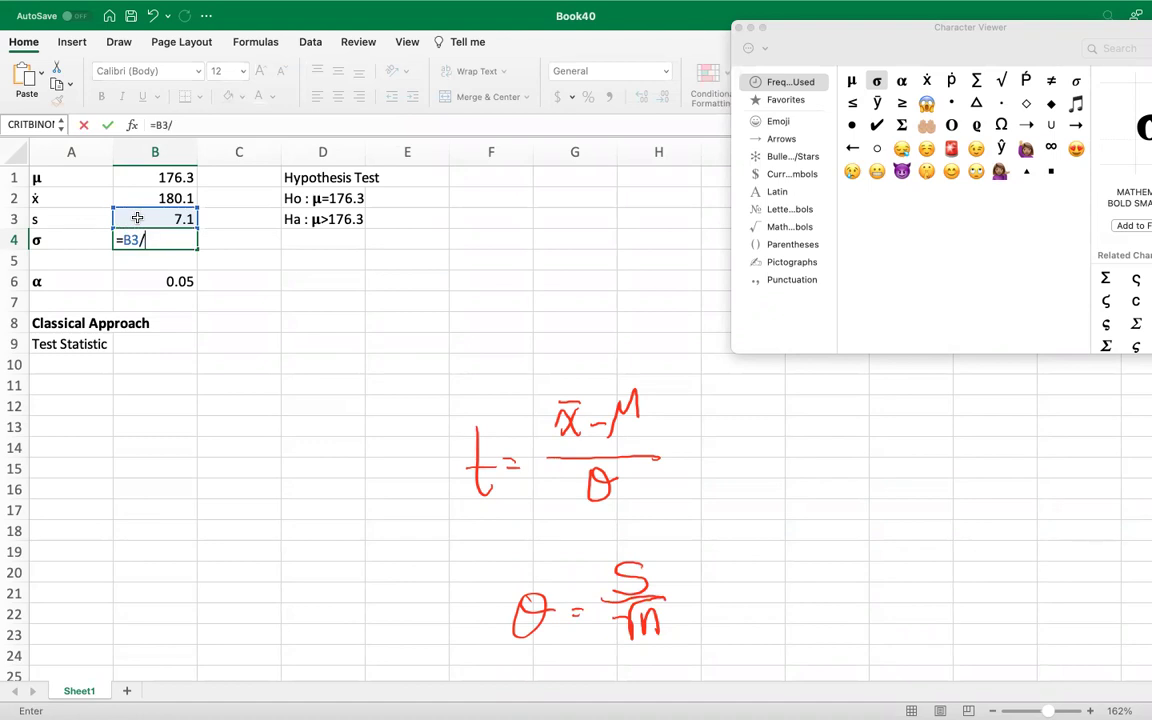
type("sqrt")
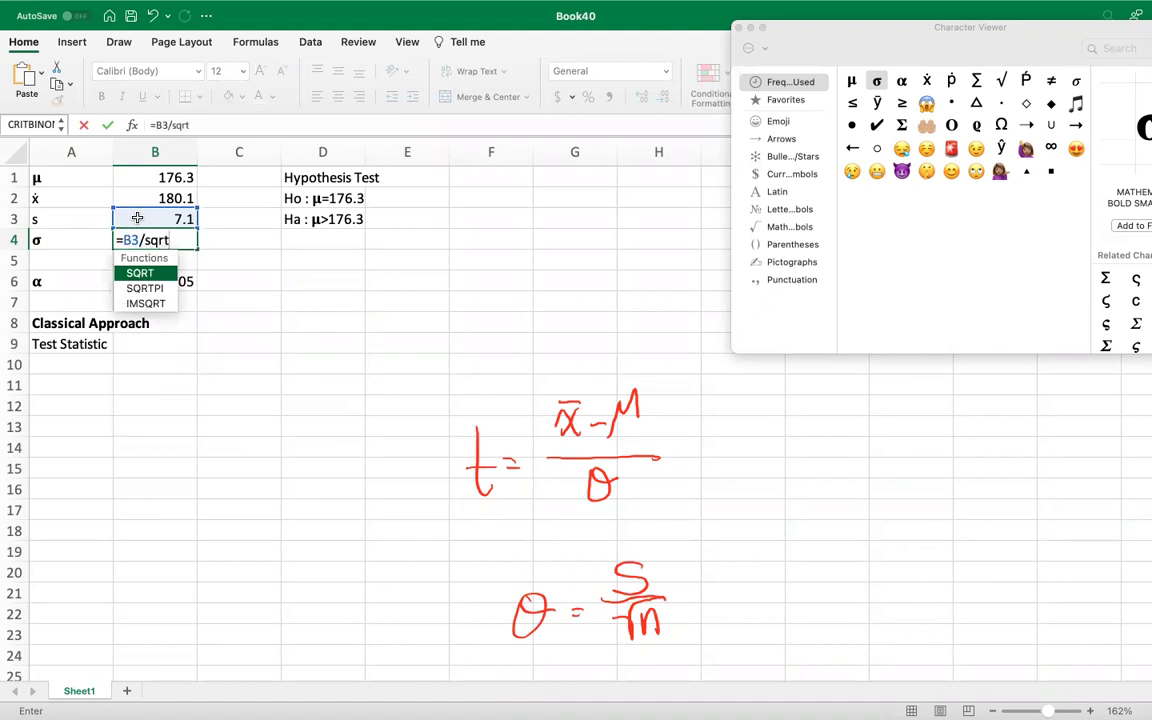
type("(")
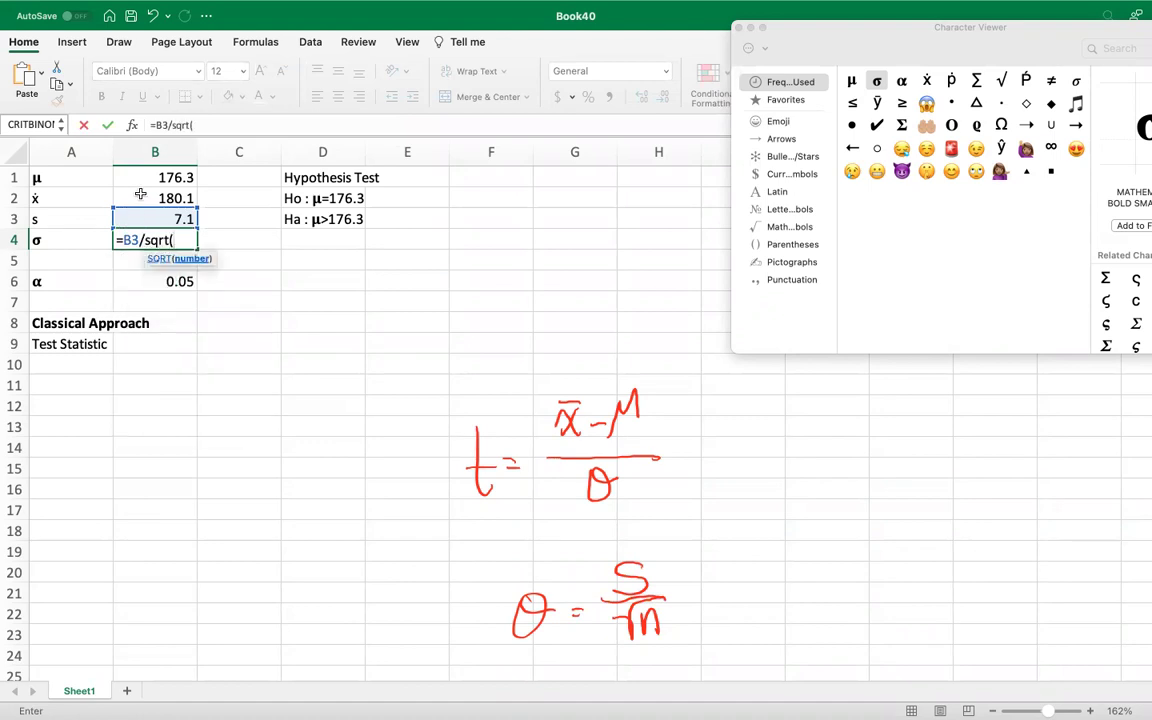
key("ctrl+Left")
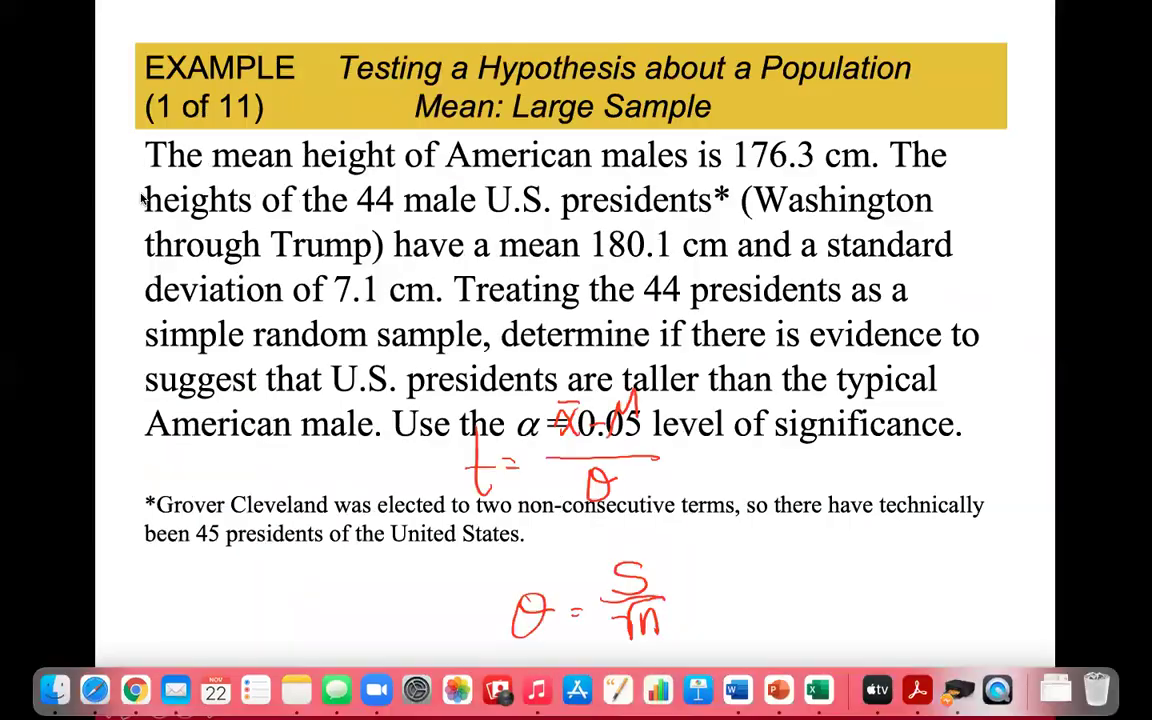
key("ctrl+Right")
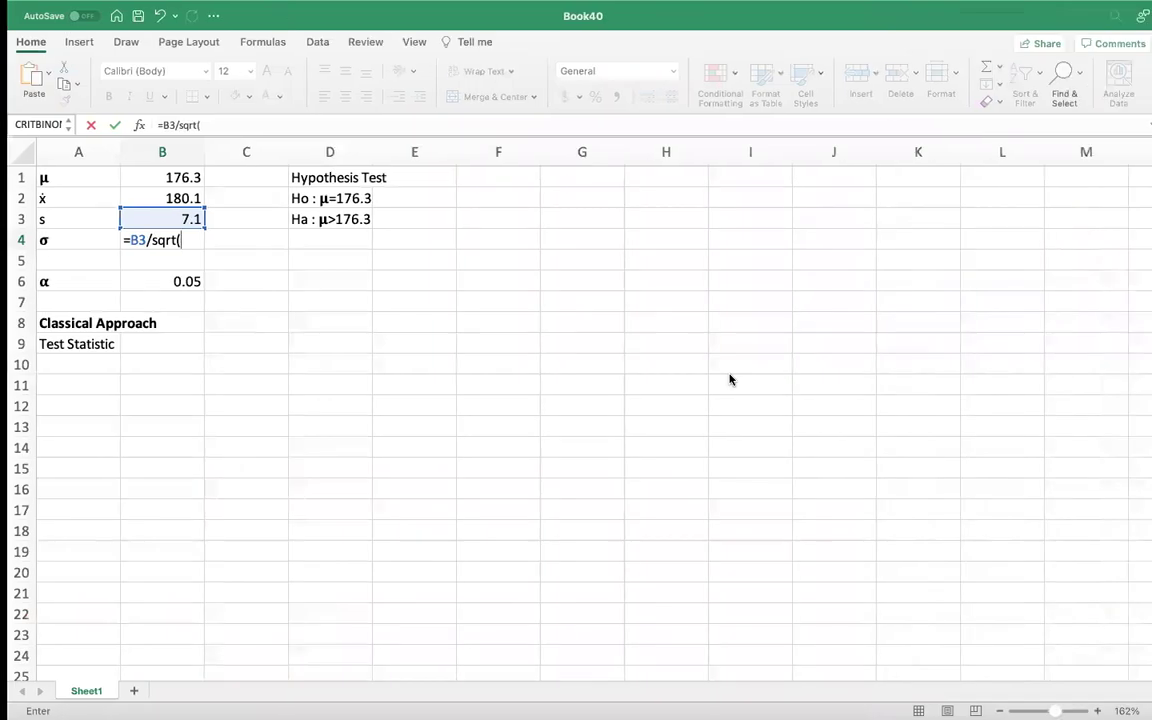
type("44)j")
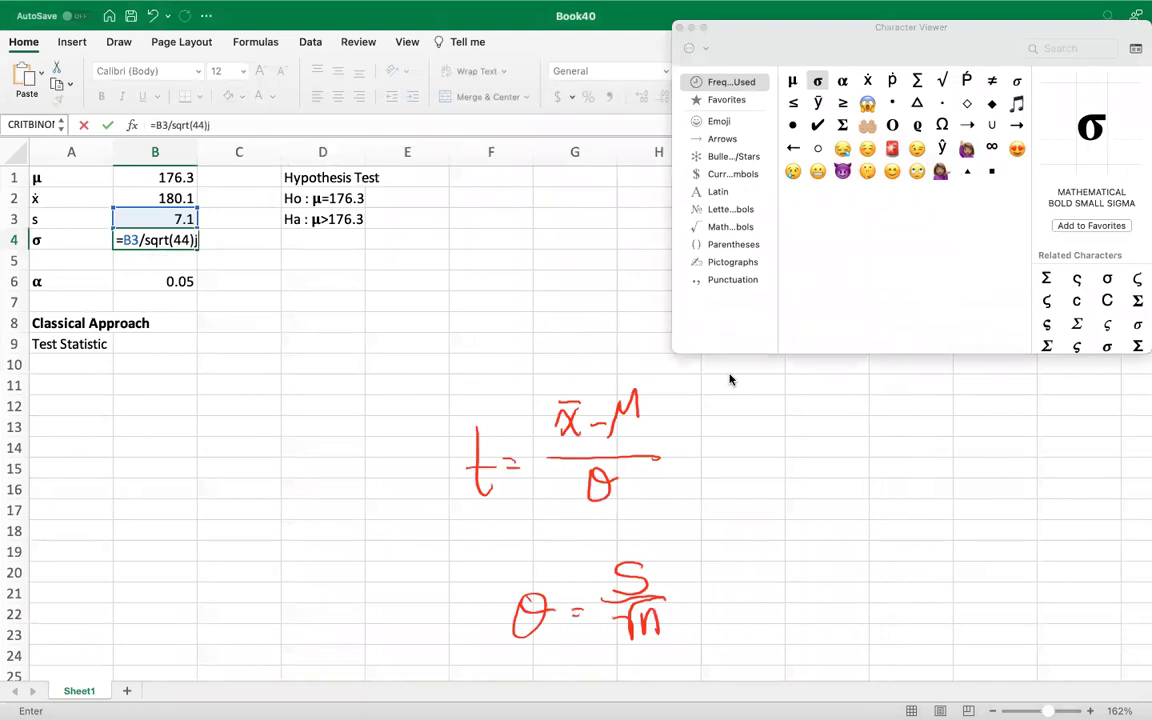
key("BackSpace")
key("Return")
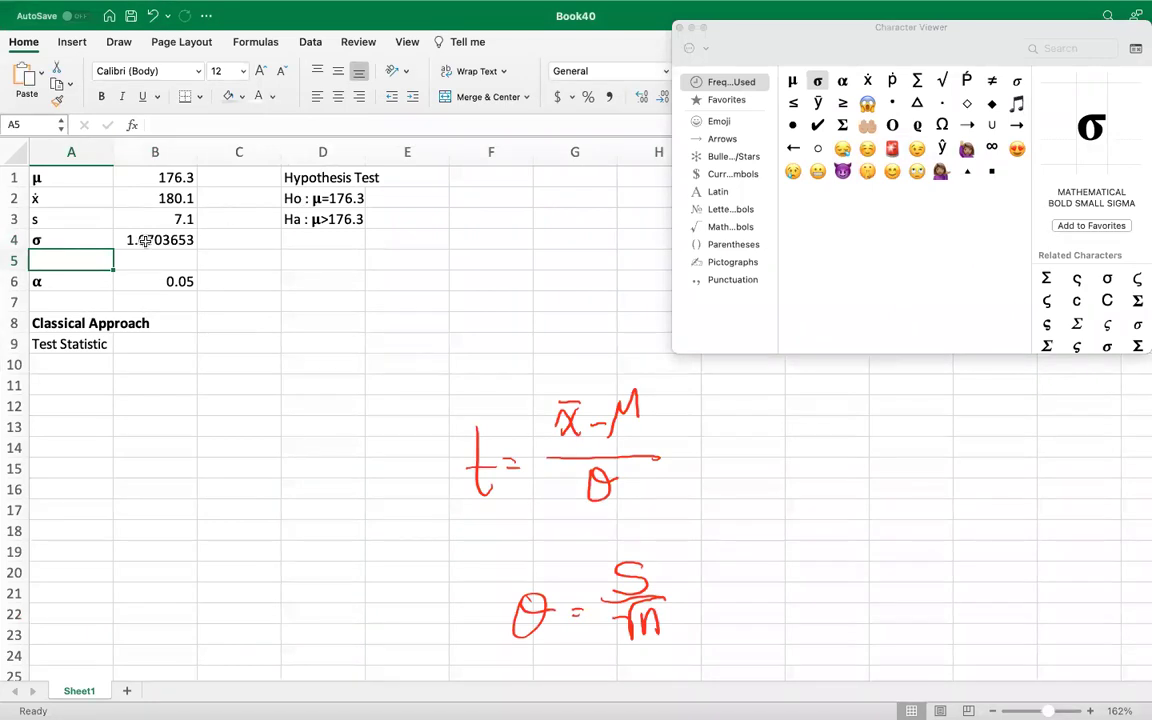
key("Escape")
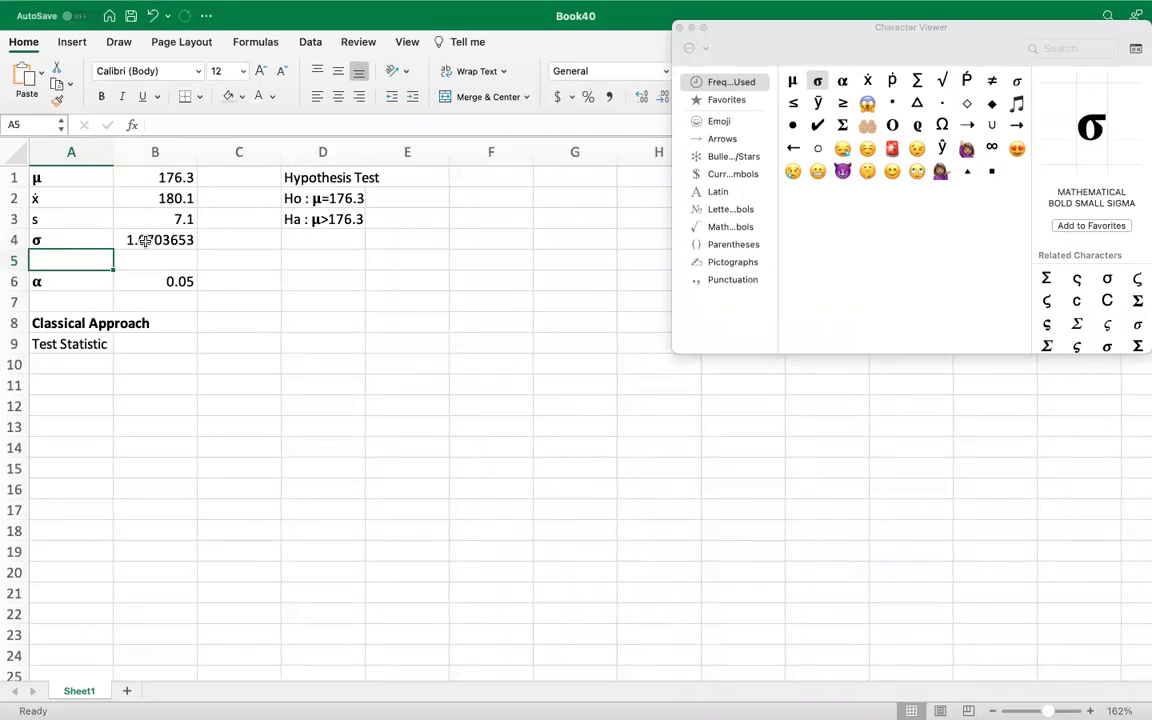
Label A10 as just "t", rejecting the suggested "Test Statistic" autocompletion
left_click(80, 367)
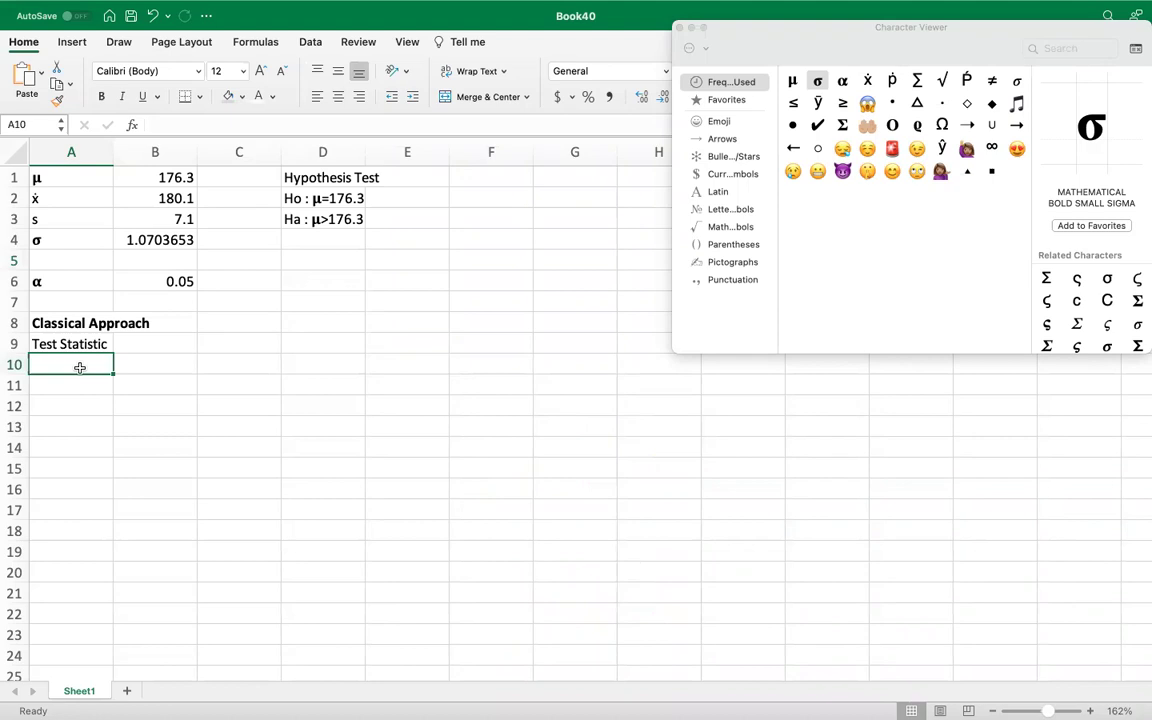
type("t")
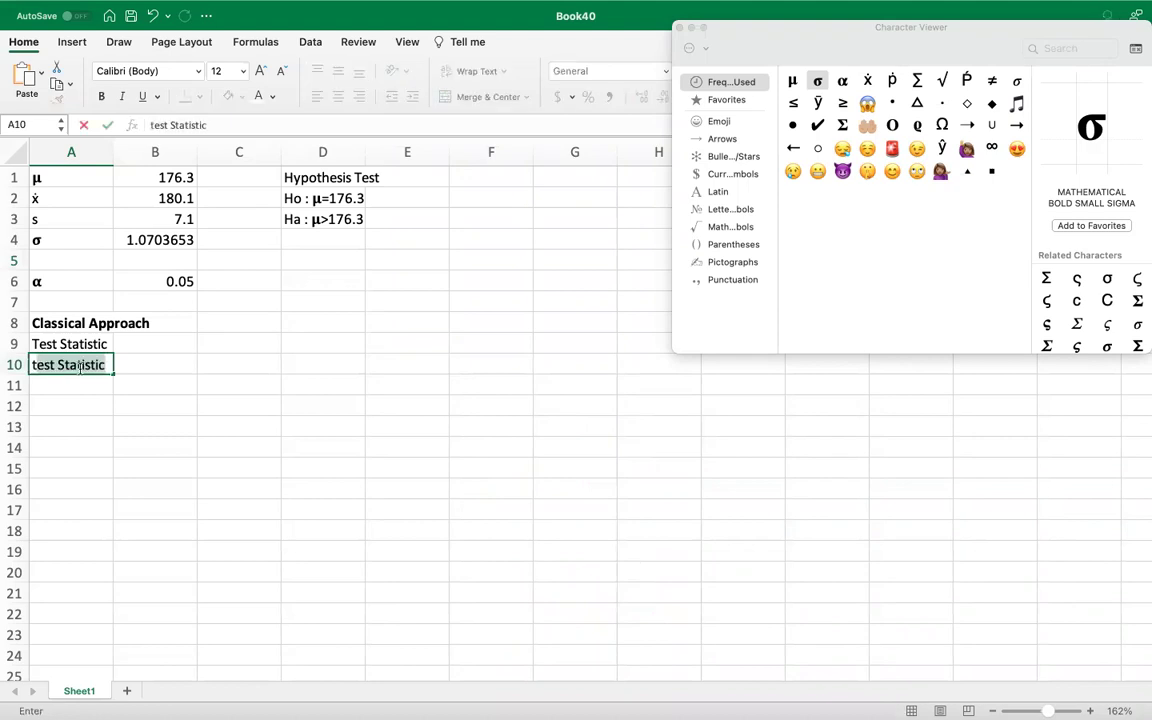
key("BackSpace")
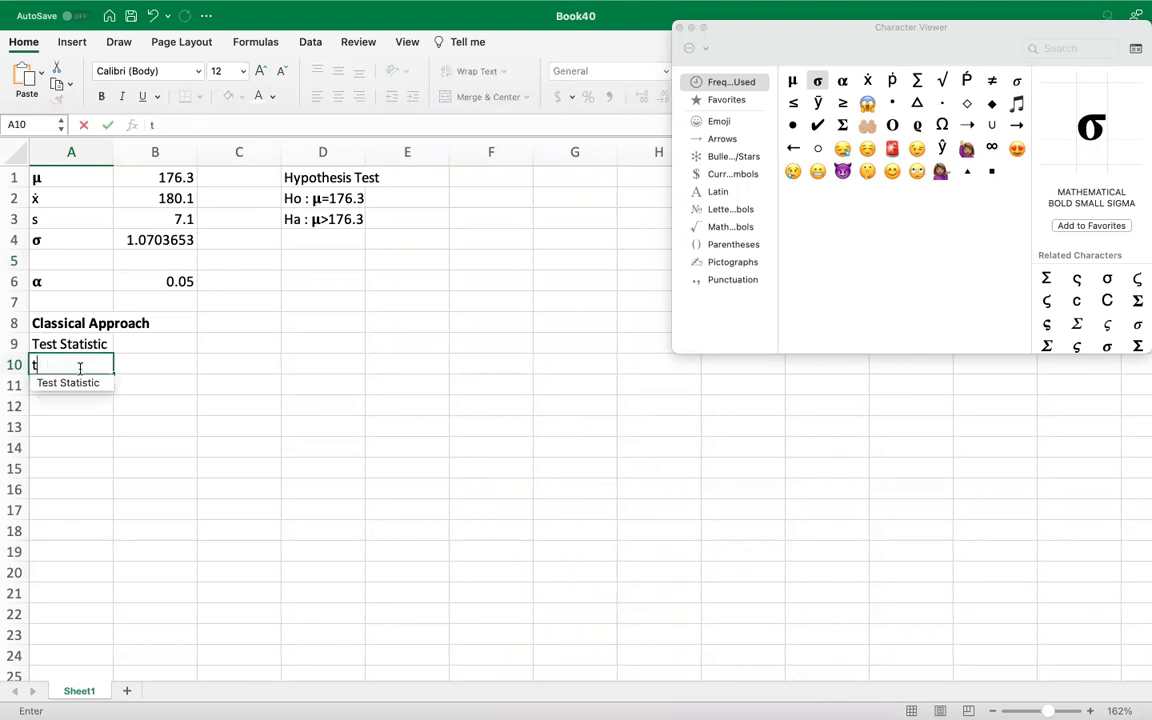
key("Tab")
Calculate the t test statistic in B10 with the formula =(B2-B1)/B4
type("=")
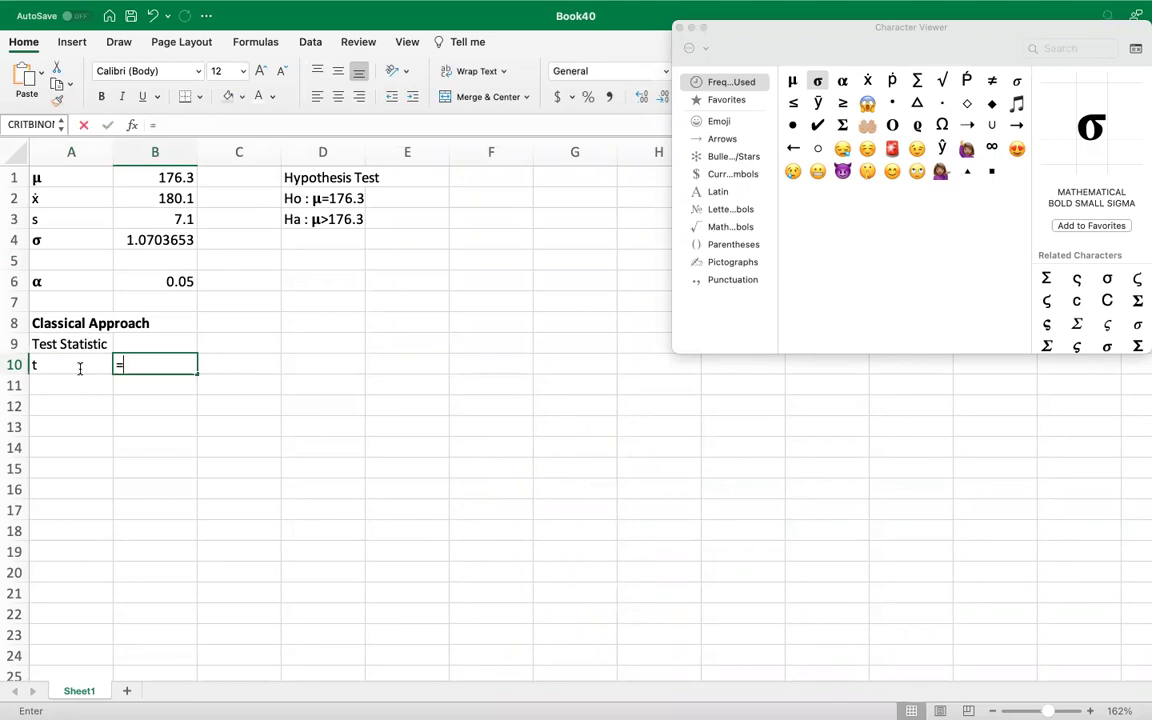
type("(")
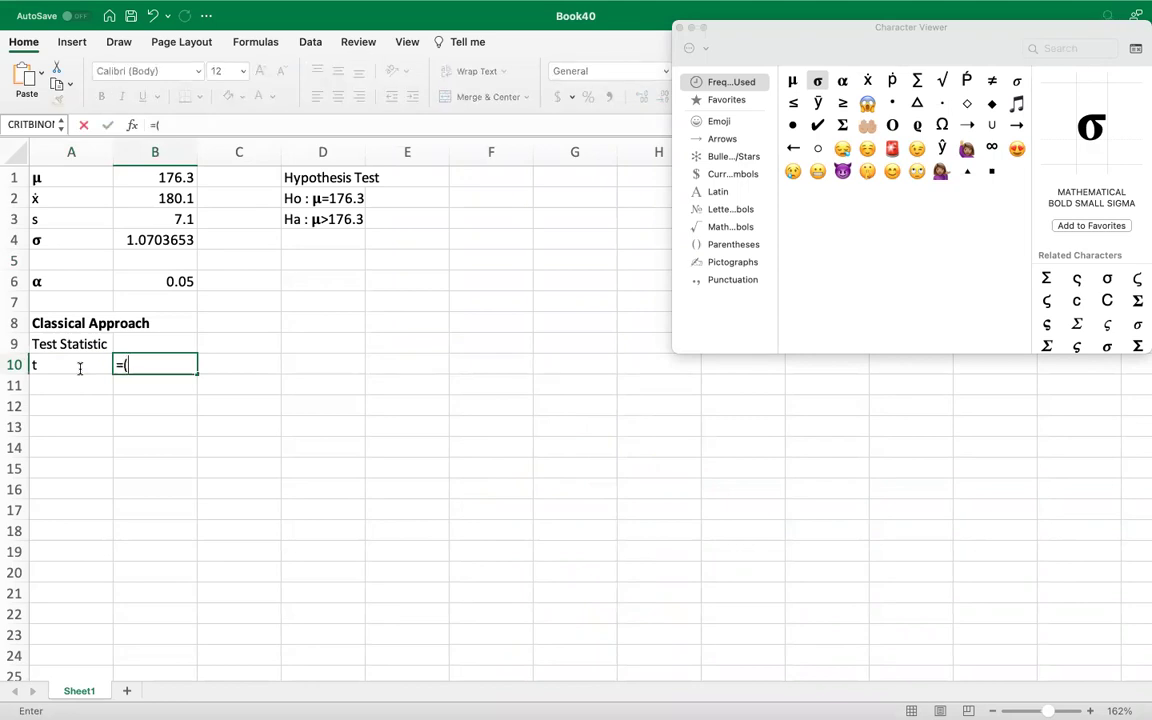
left_click(148, 190)
type("-")
left_click(148, 177)
type(")/")
left_click(148, 241)
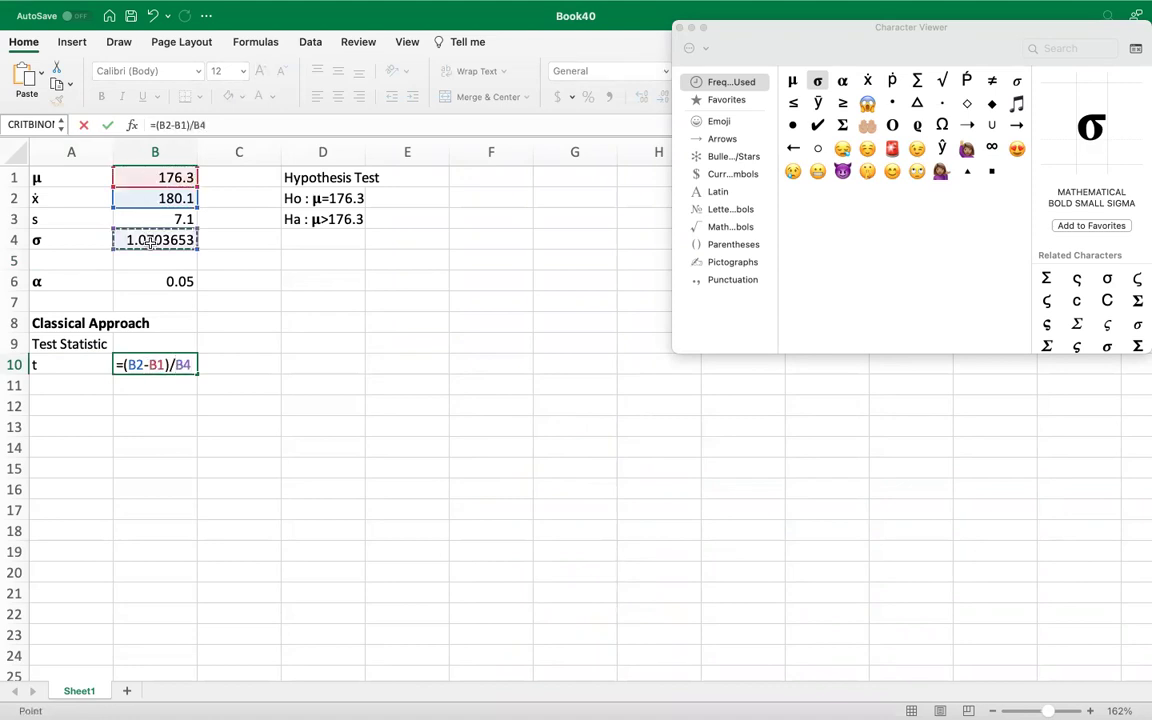
key("Return")
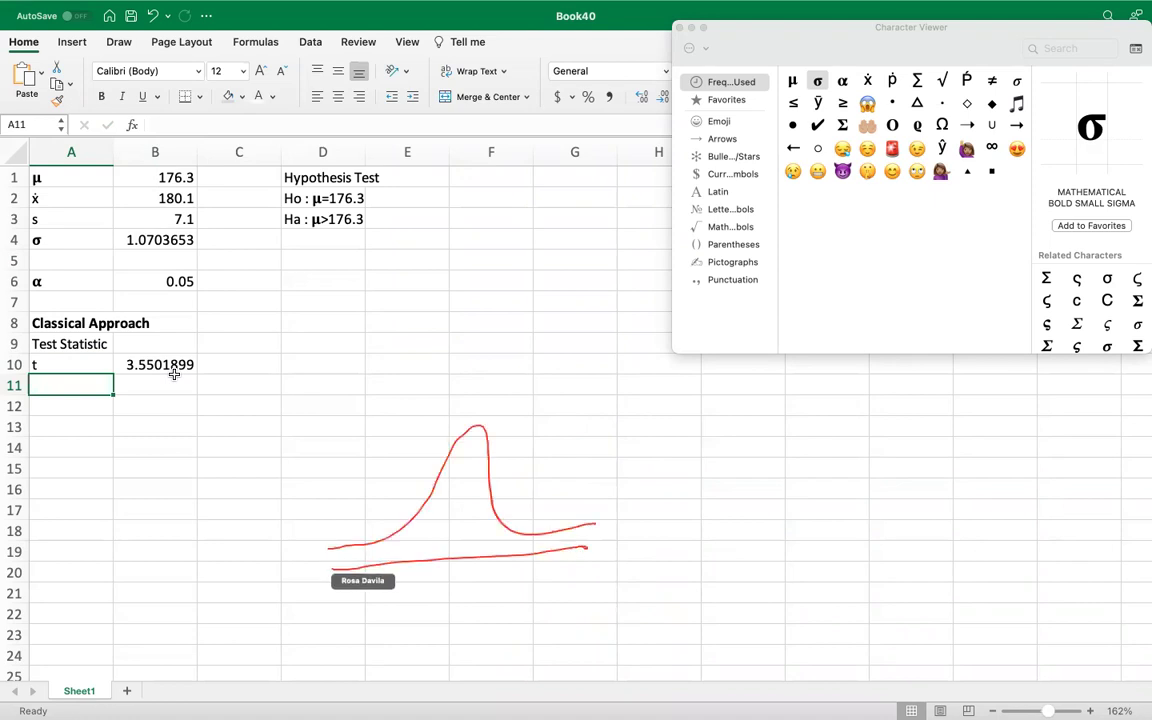
Enter the label "Critical value" in A11 and the label "t" in A12
type("Crit")
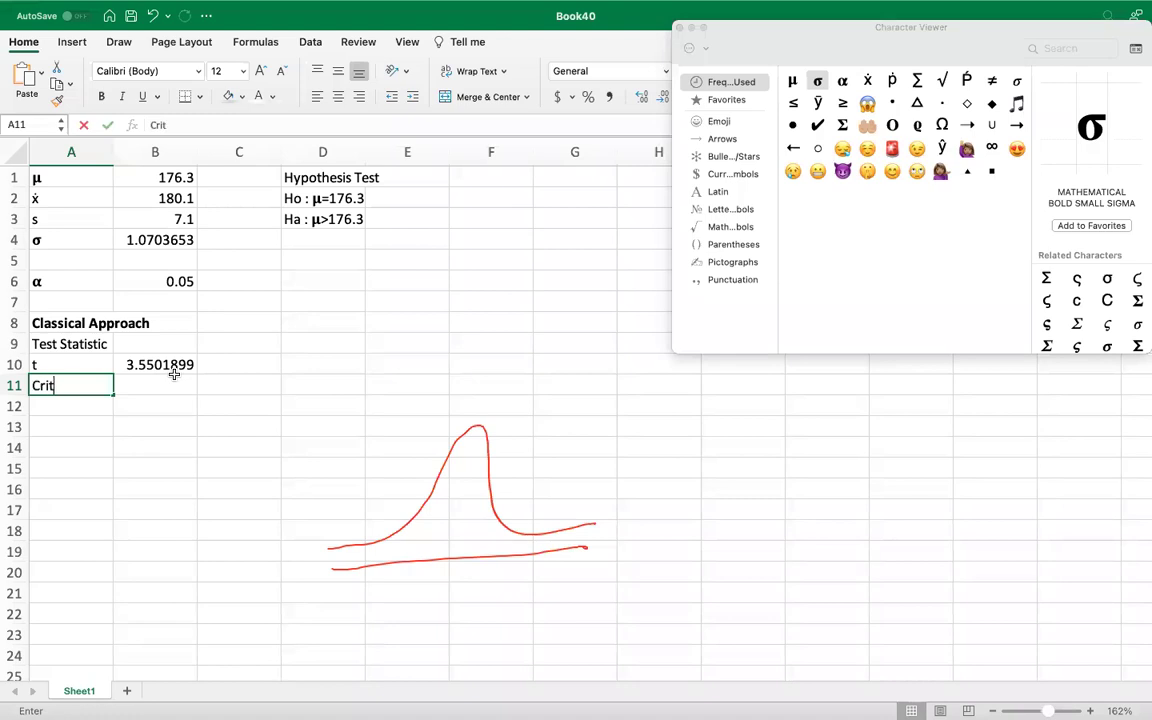
type("ical value")
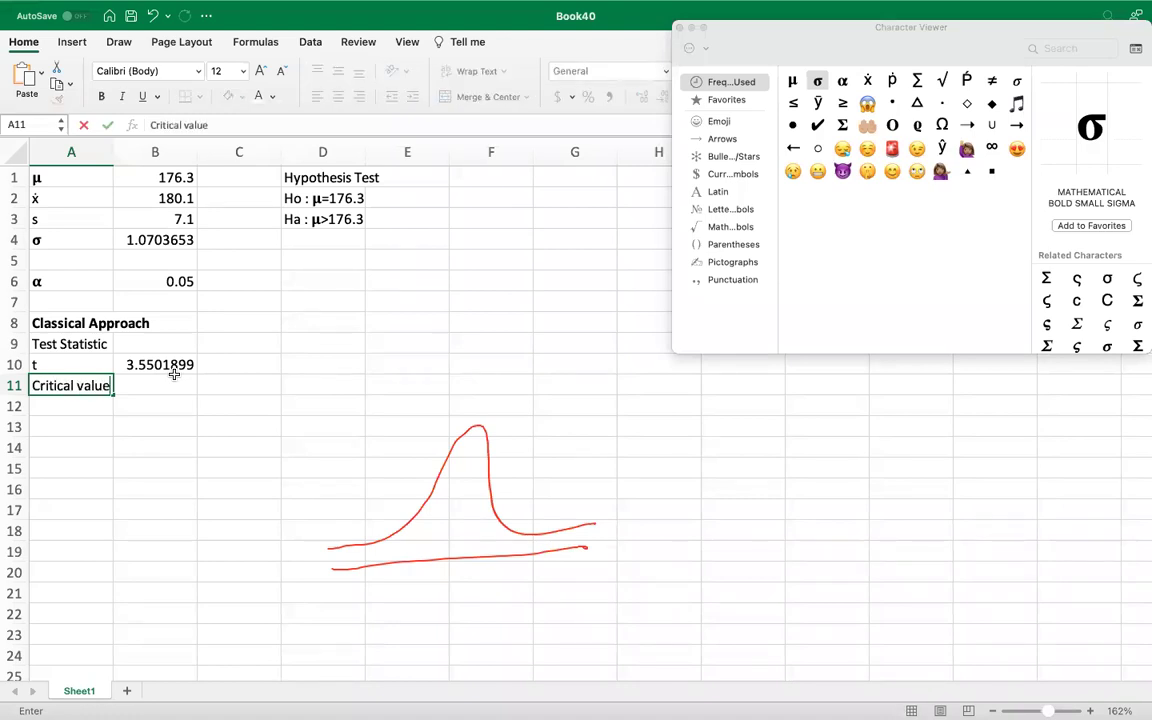
key("Tab")
key("Return")
type("t")
key("Tab")
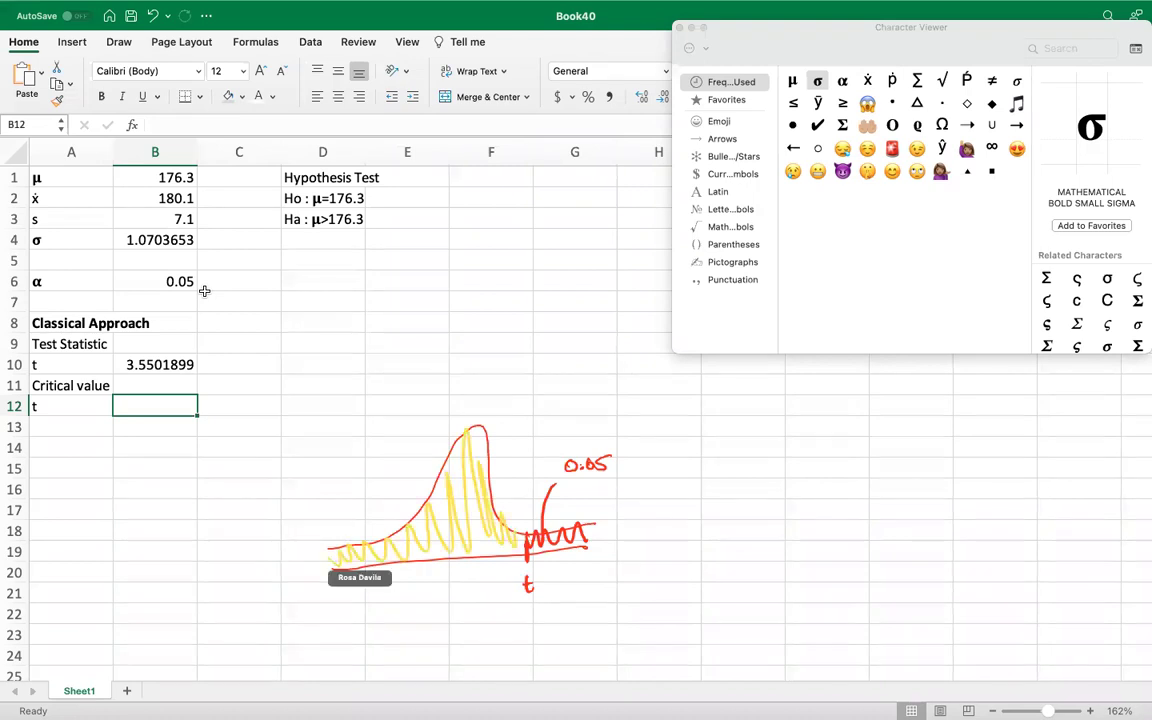
Calculate the critical t value in B12 with the formula =T.INV(0.95,43)
type("=t")
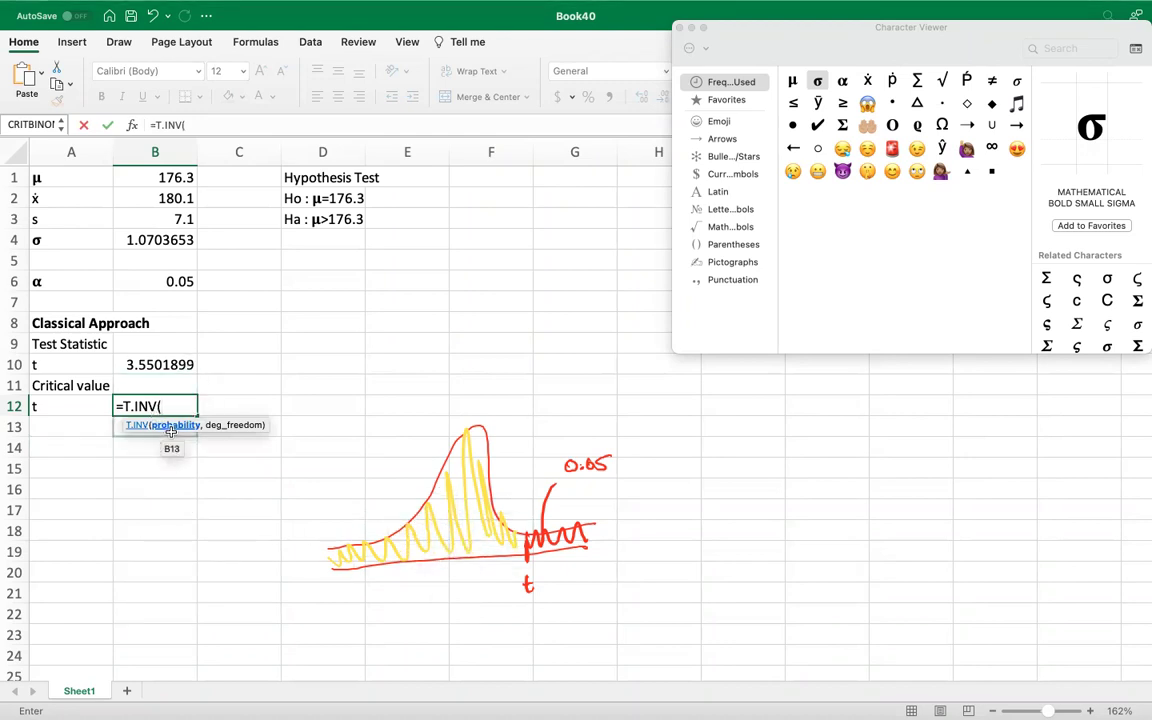
type("0.95")
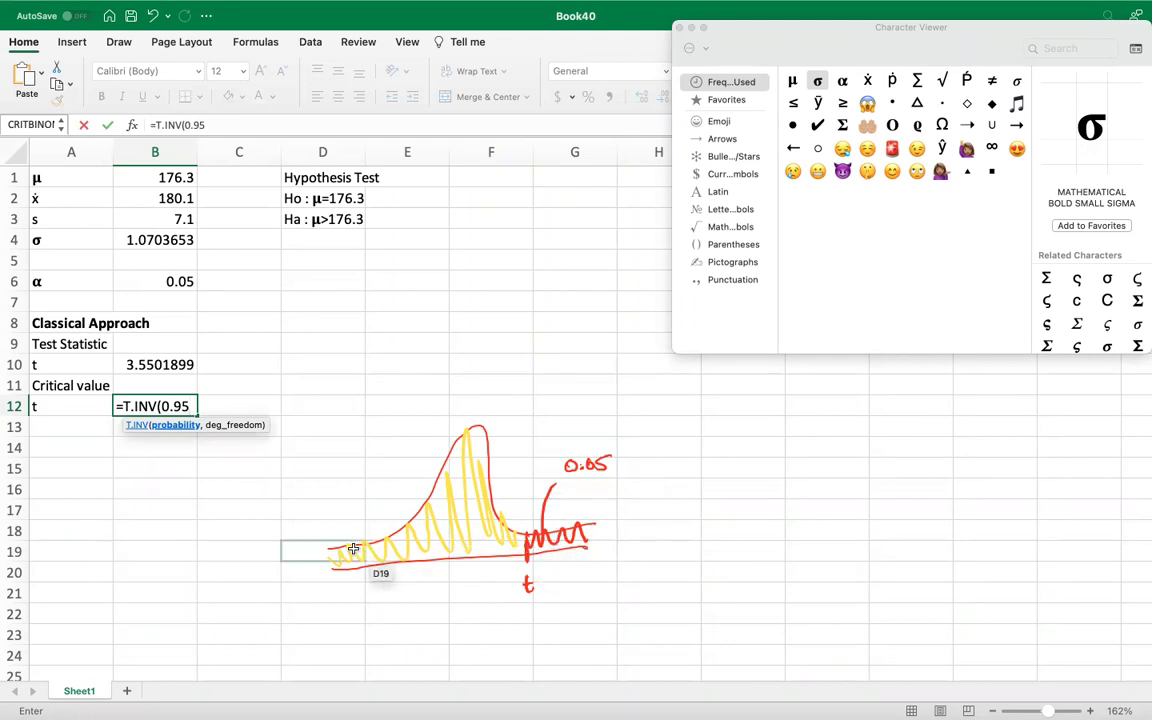
type(",43)")
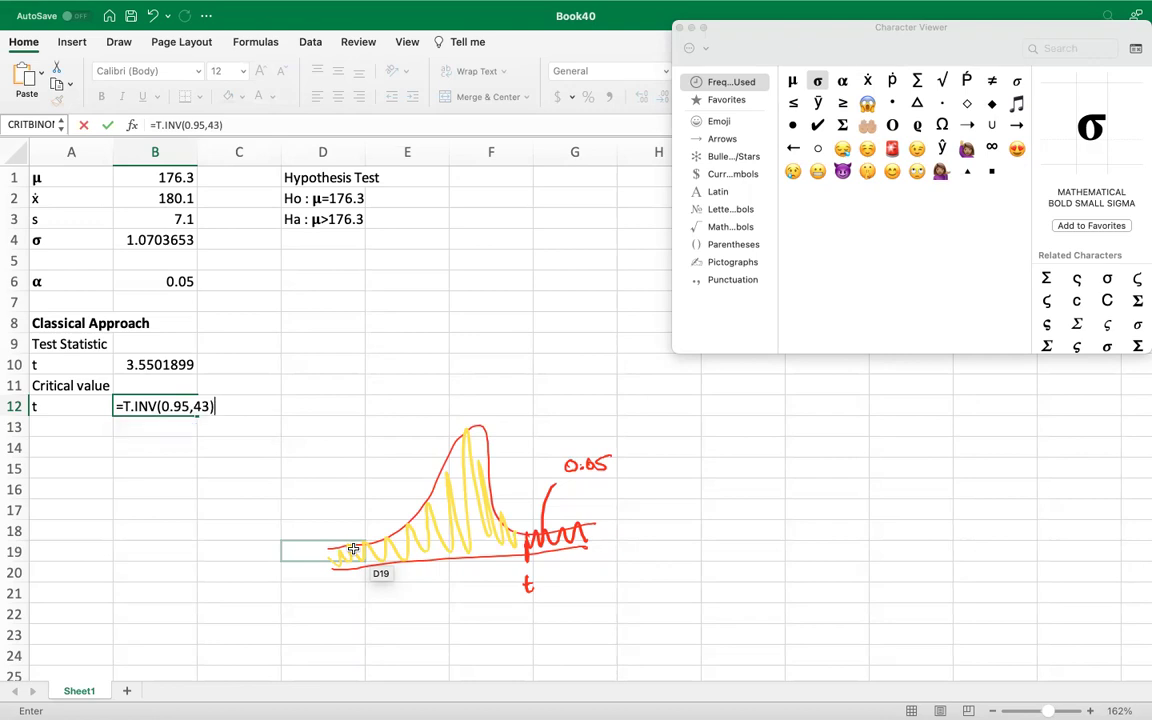
key("Return")
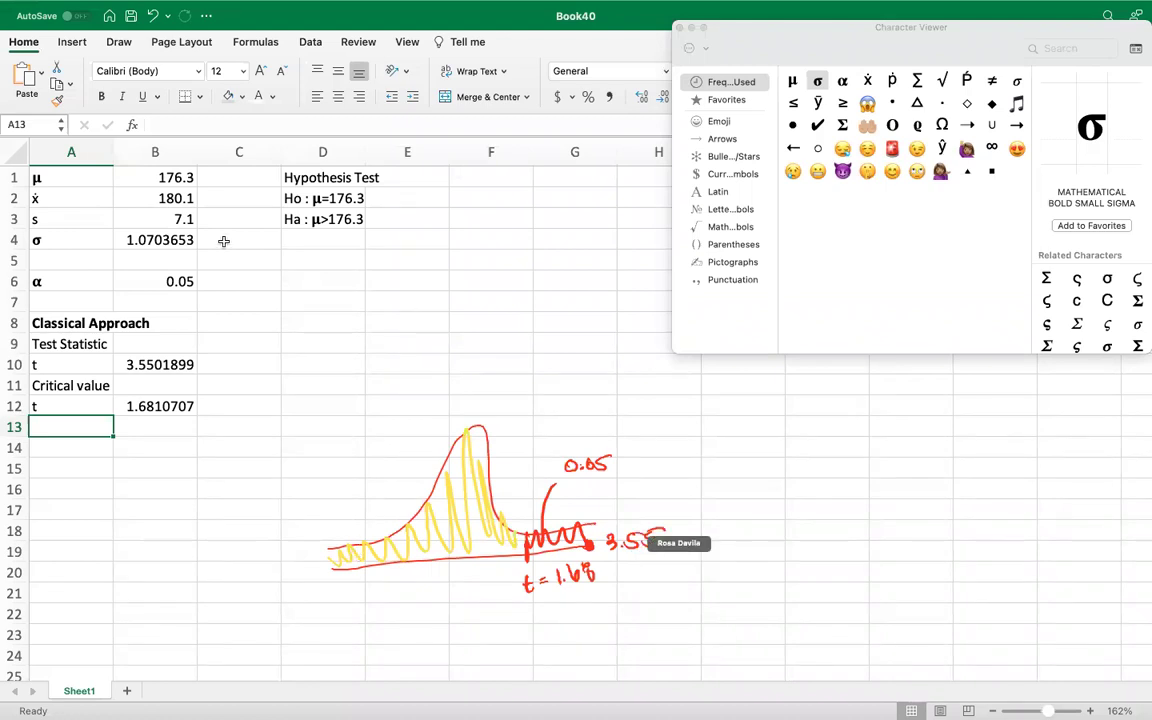
Enter the conclusion's first line in D5: "Since our test statistic is in the critical region, we will reject"
left_click(326, 265)
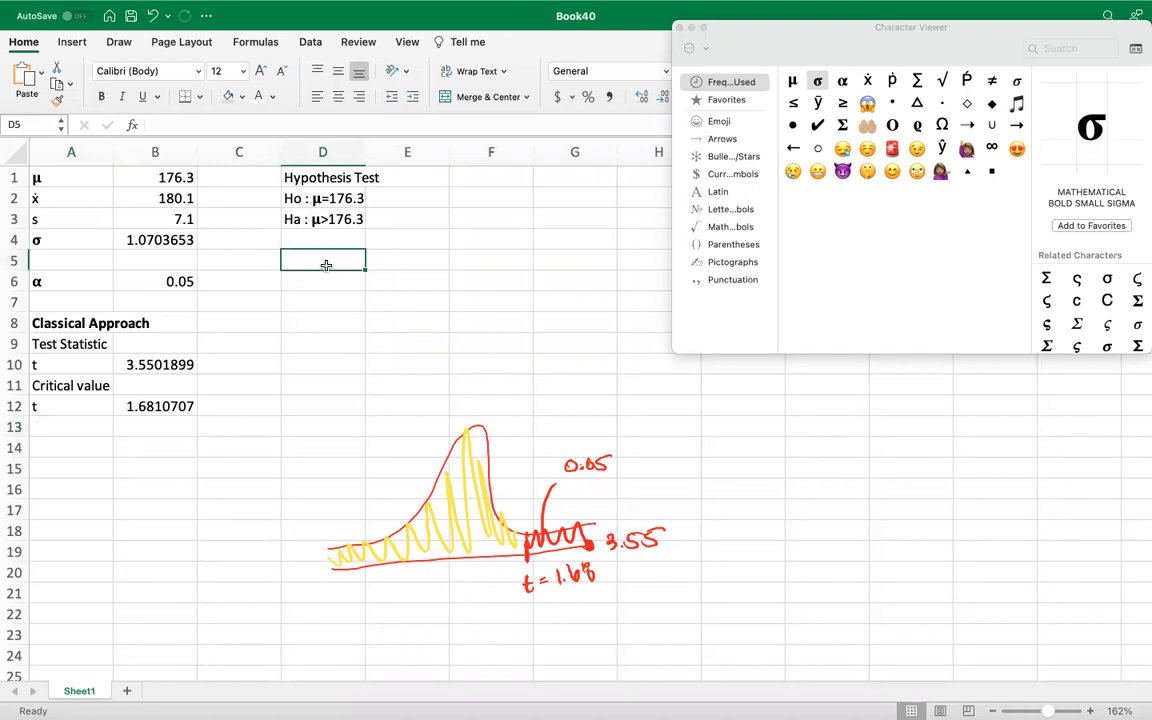
type("Since o")
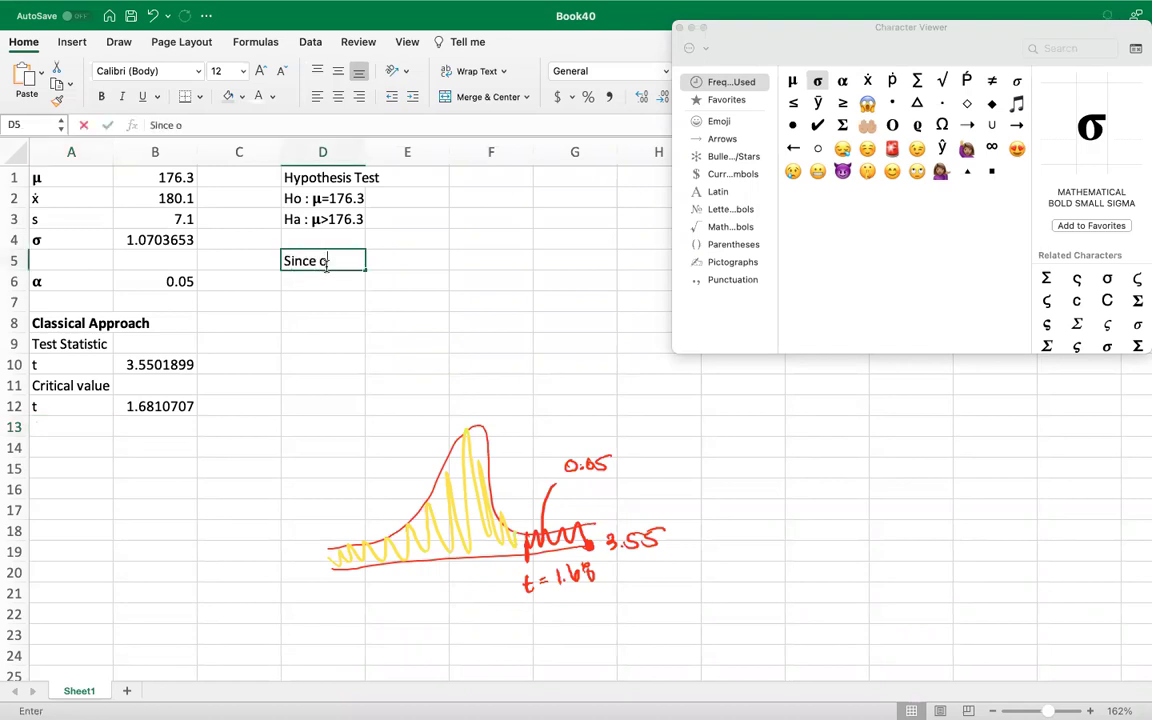
type("ur test stat")
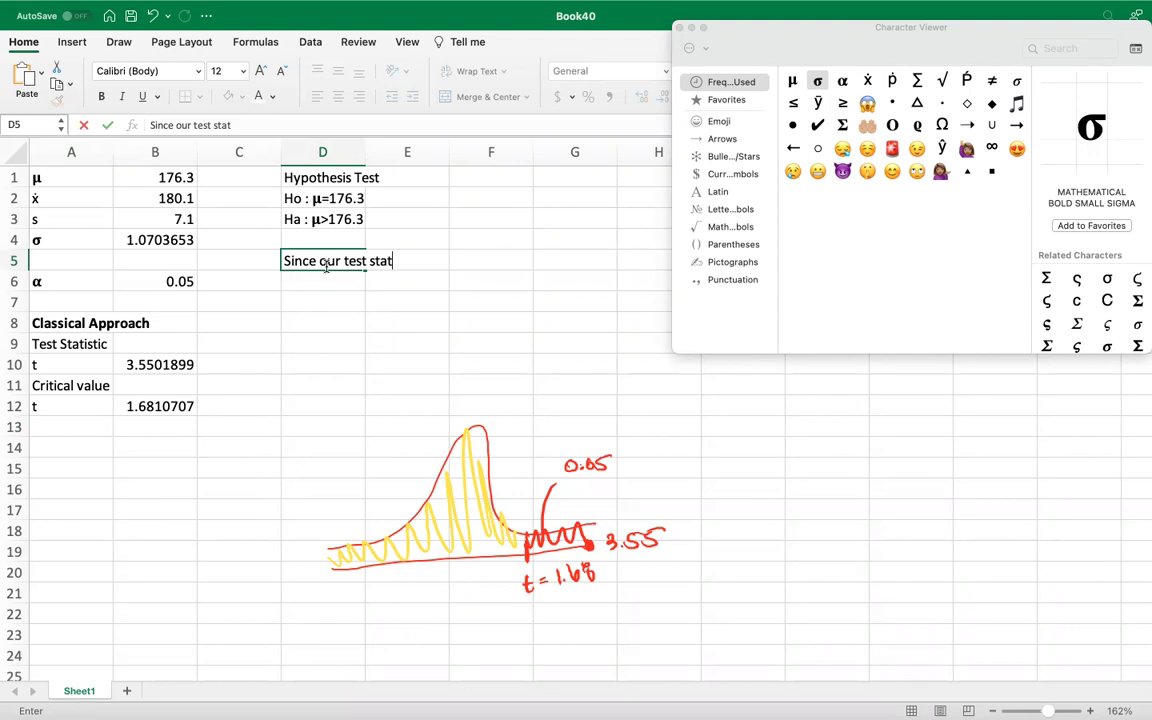
type("istic is in the crit")
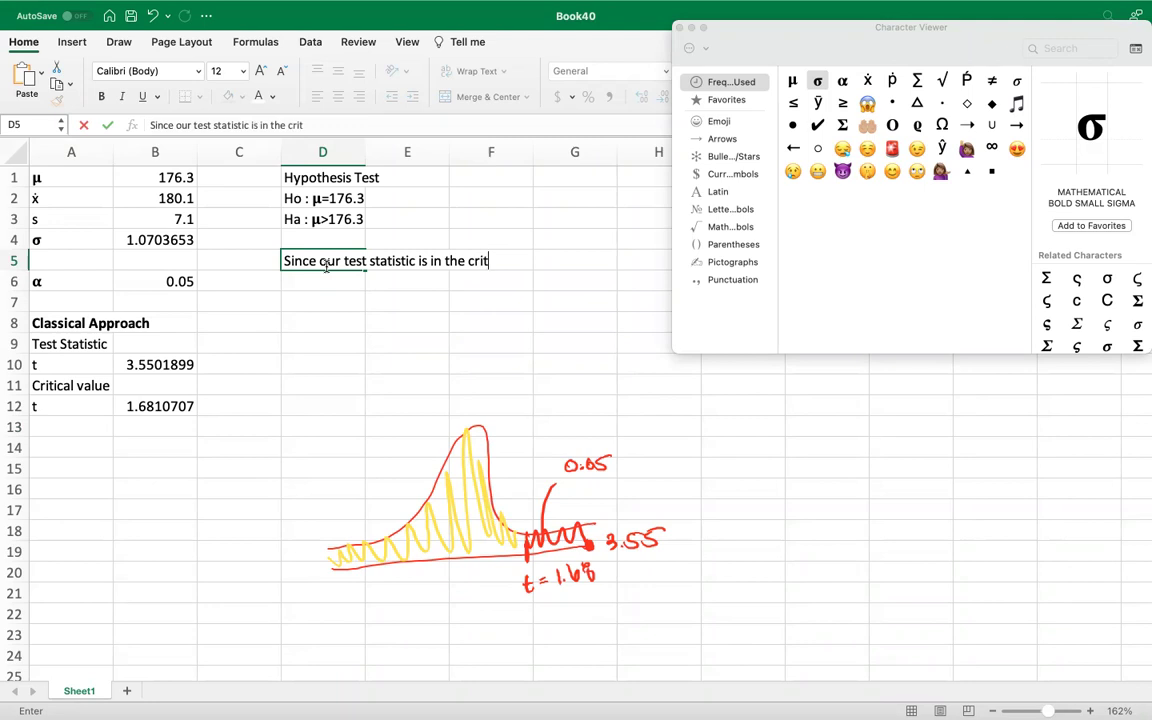
type("ical region, we wo")
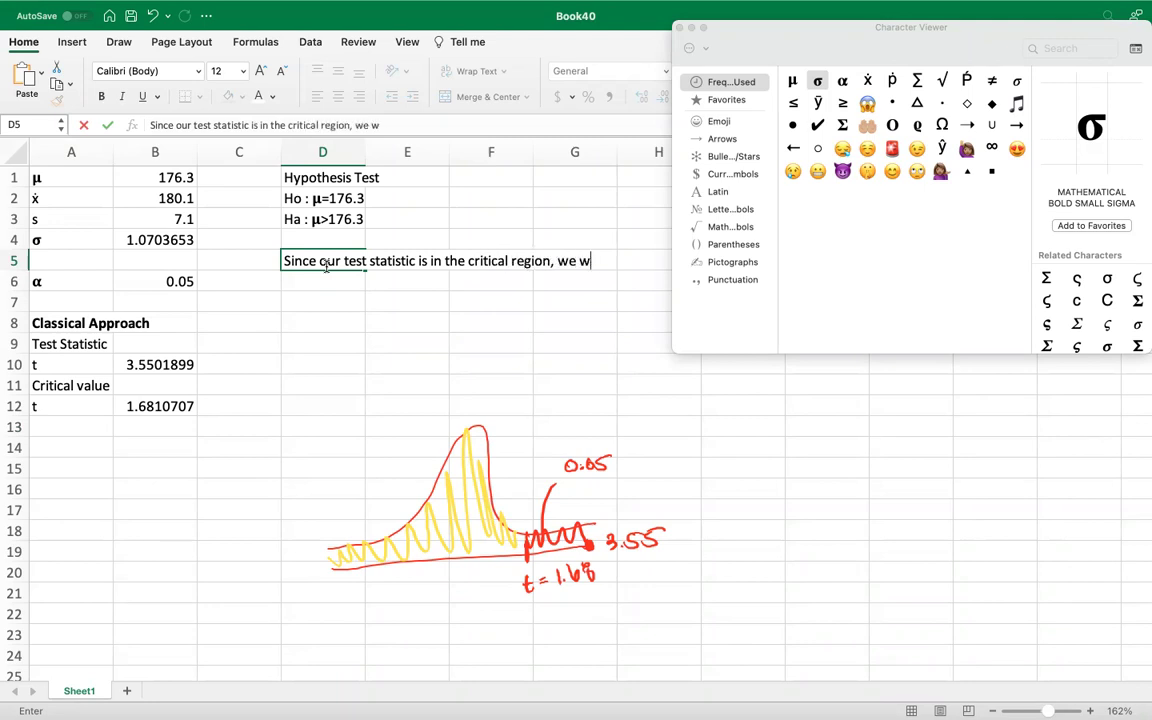
key("BackSpace")
type("ill rejc")
key("BackSpace")
type("ect the nu")
key("BackSpace")
key("BackSpace")
key("BackSpace")
key("BackSpace")
key("BackSpace")
key("BackSpace")
key("BackSpace")
key("Return")
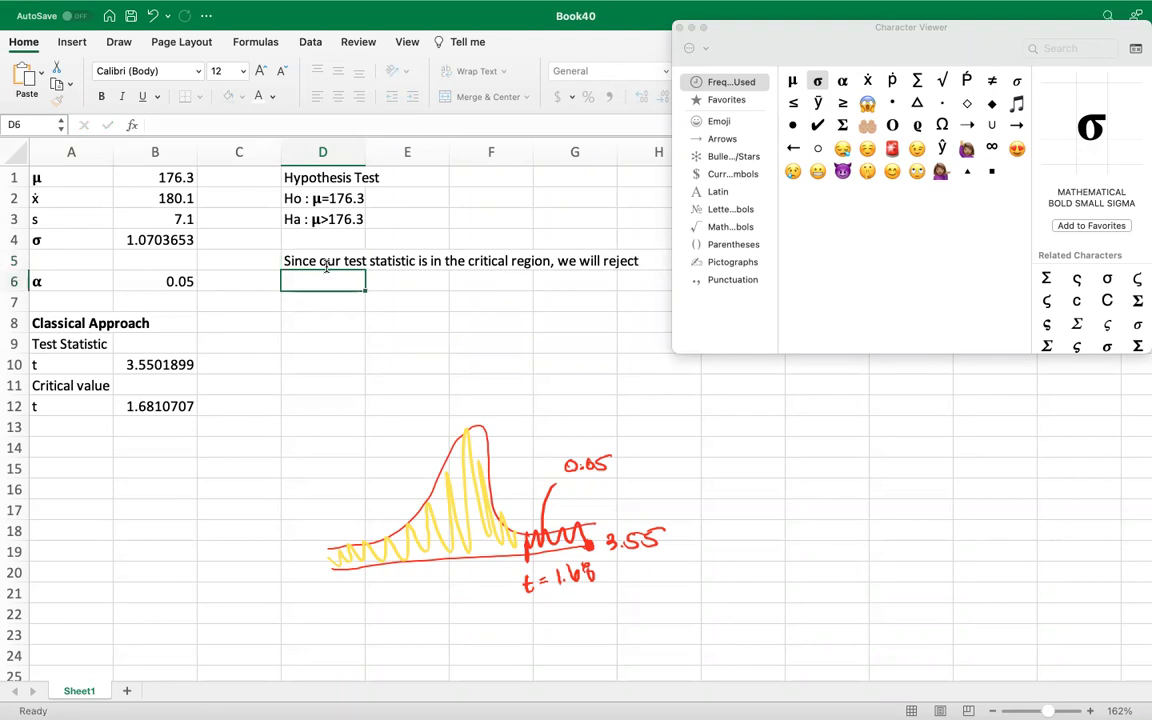
Continue the conclusion in D6 with "the null hypothesis and accept the alternative."
type("the null ")
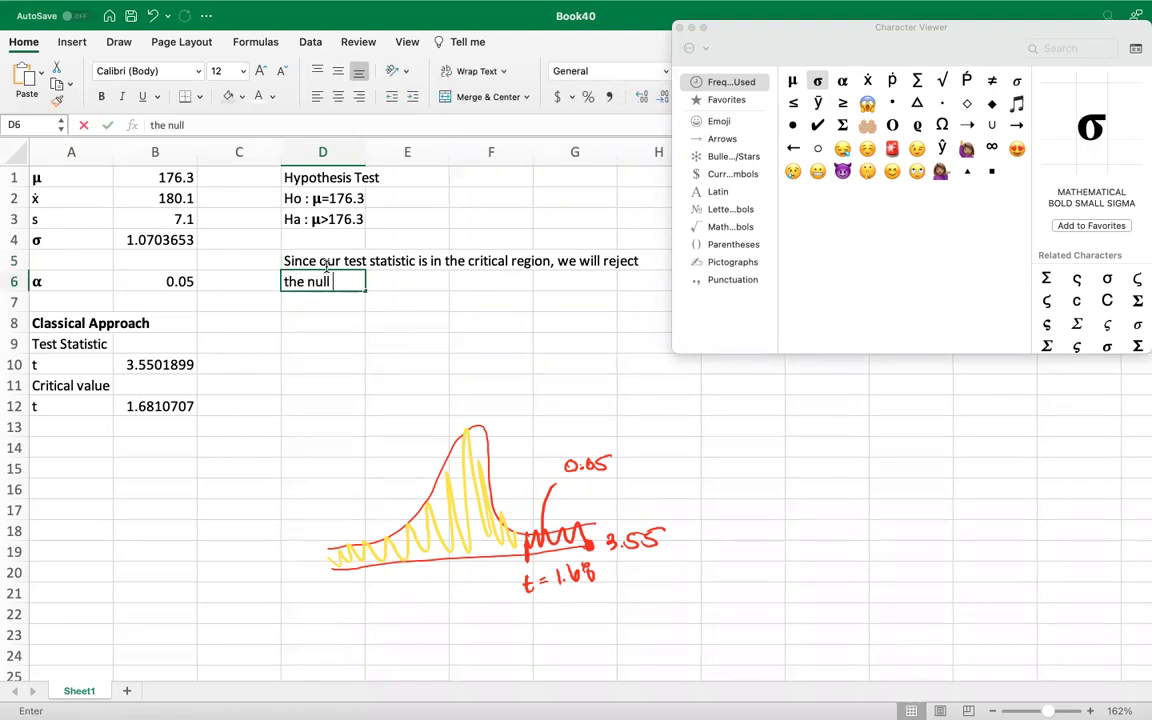
type("hypothes")
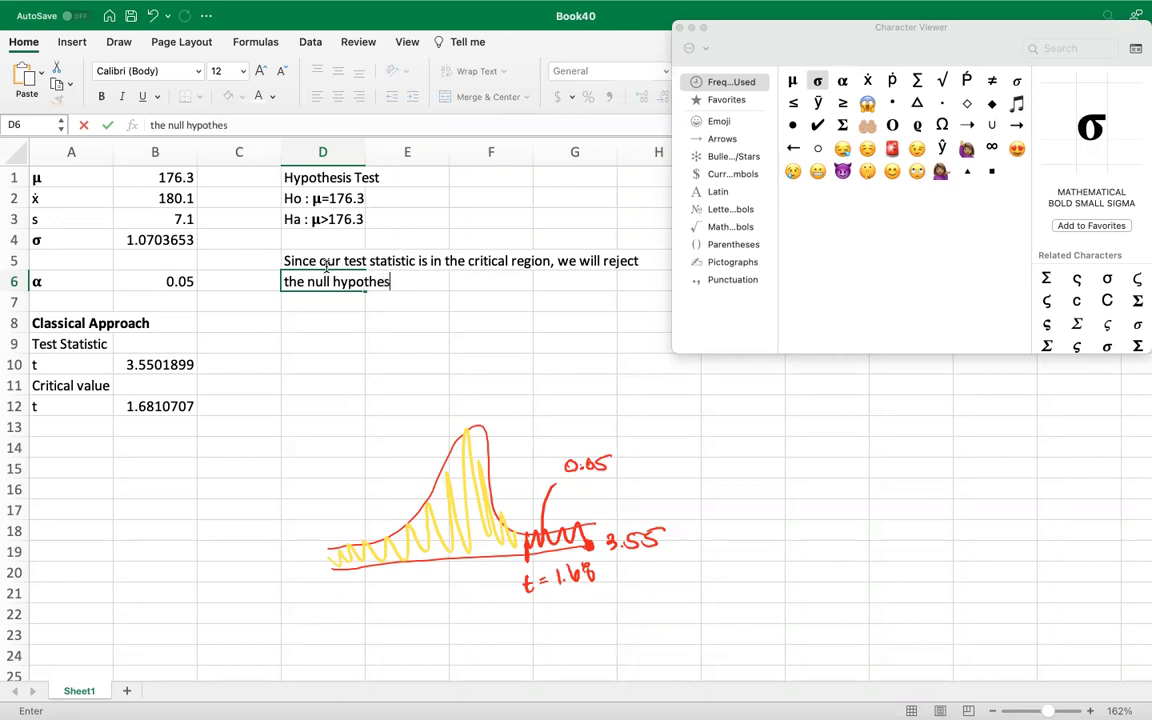
type("is and accep")
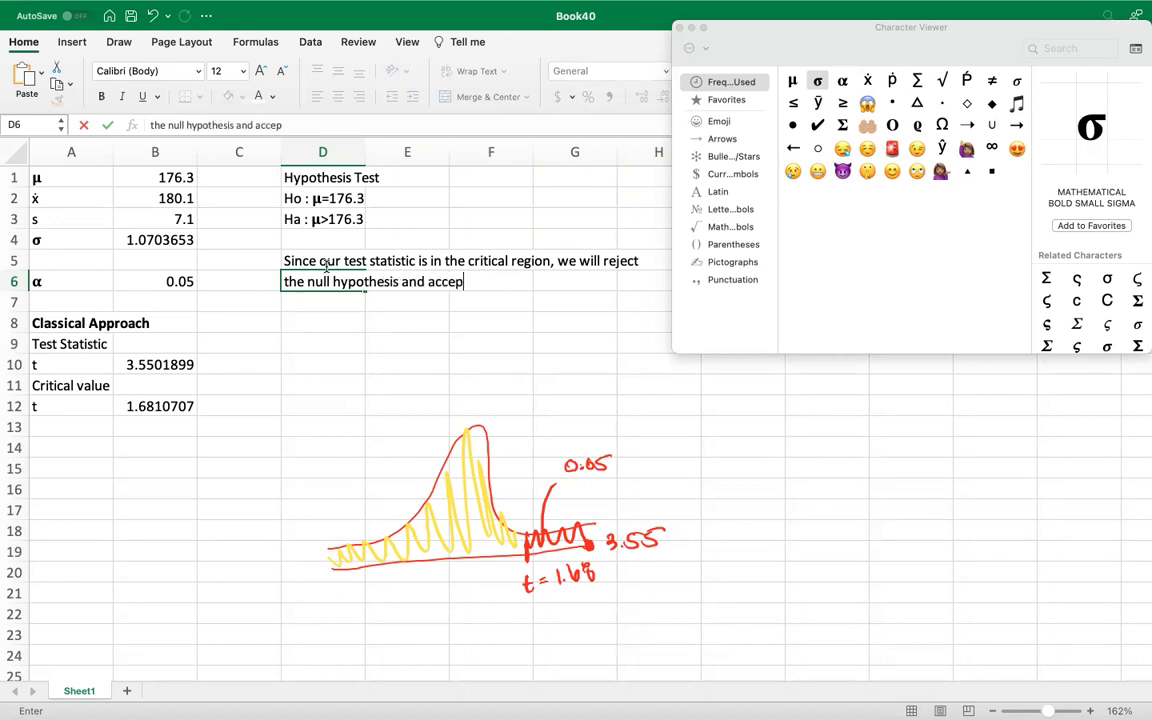
type("t the alter")
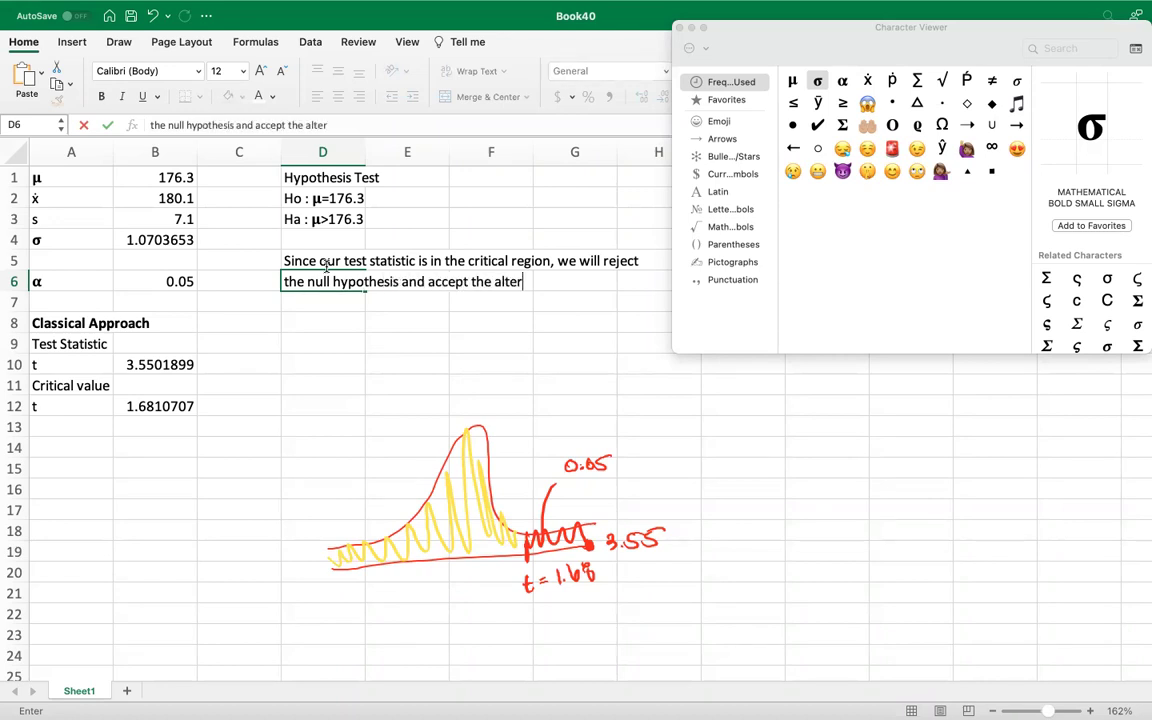
type("native.")
key("Return")
key("Return")
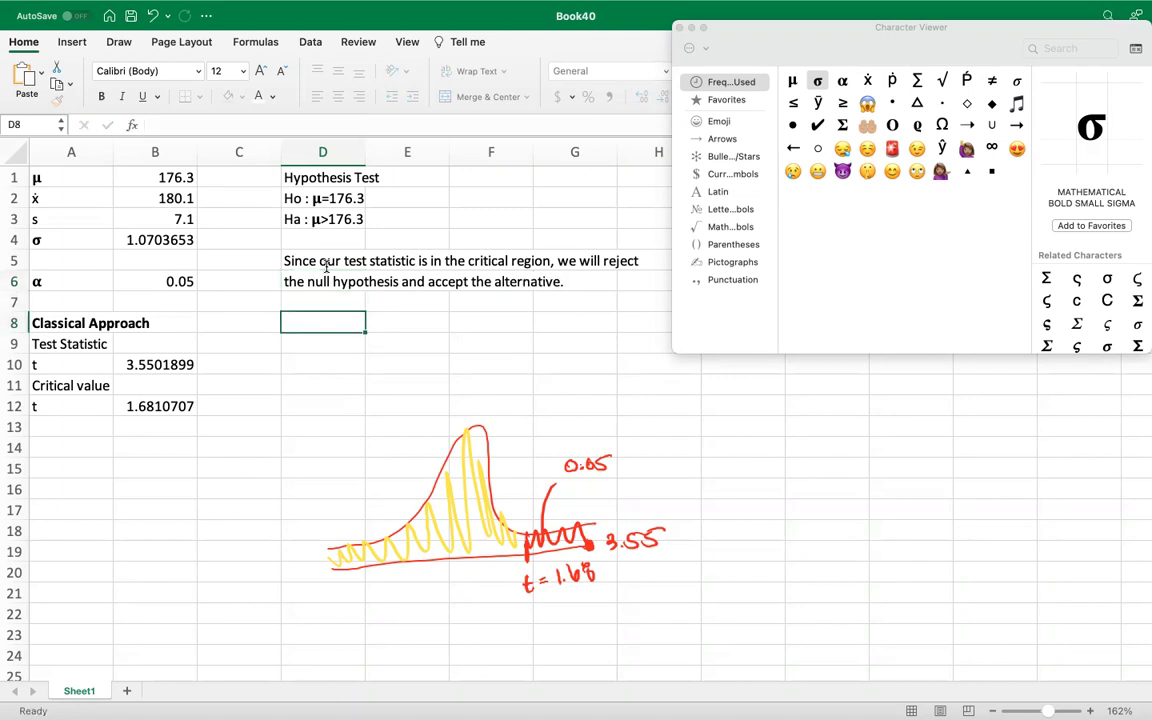
type("With")
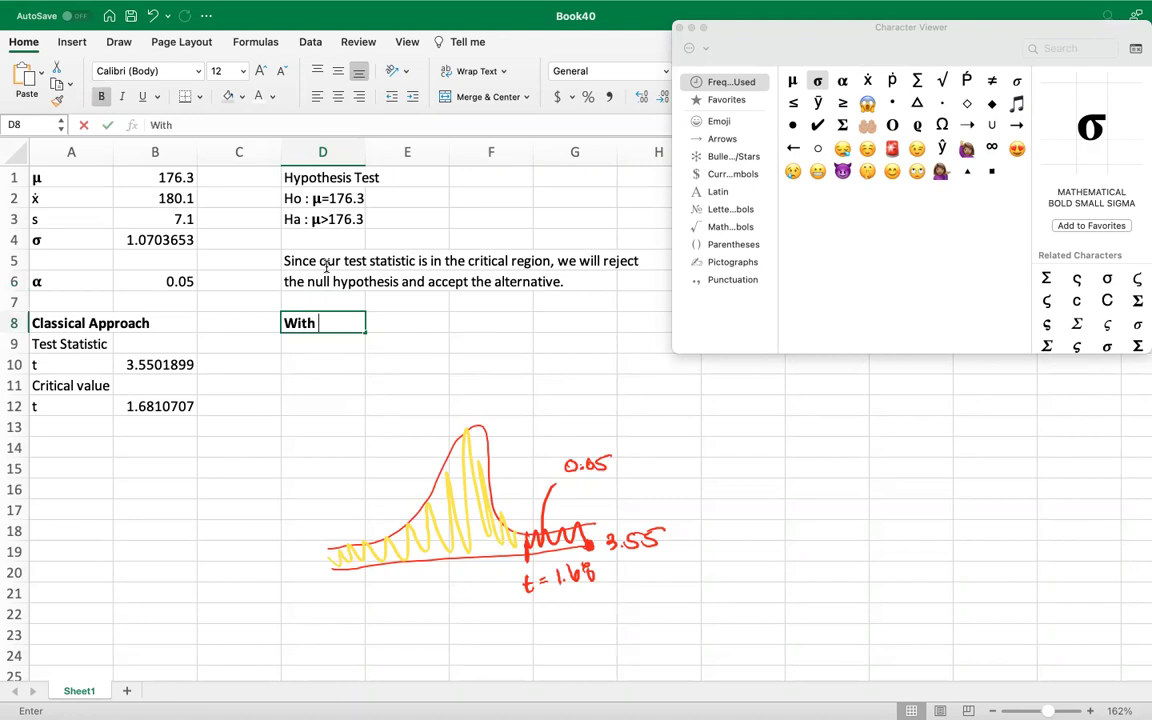
key("BackSpace")
key("BackSpace")
key("BackSpace")
key("BackSpace")
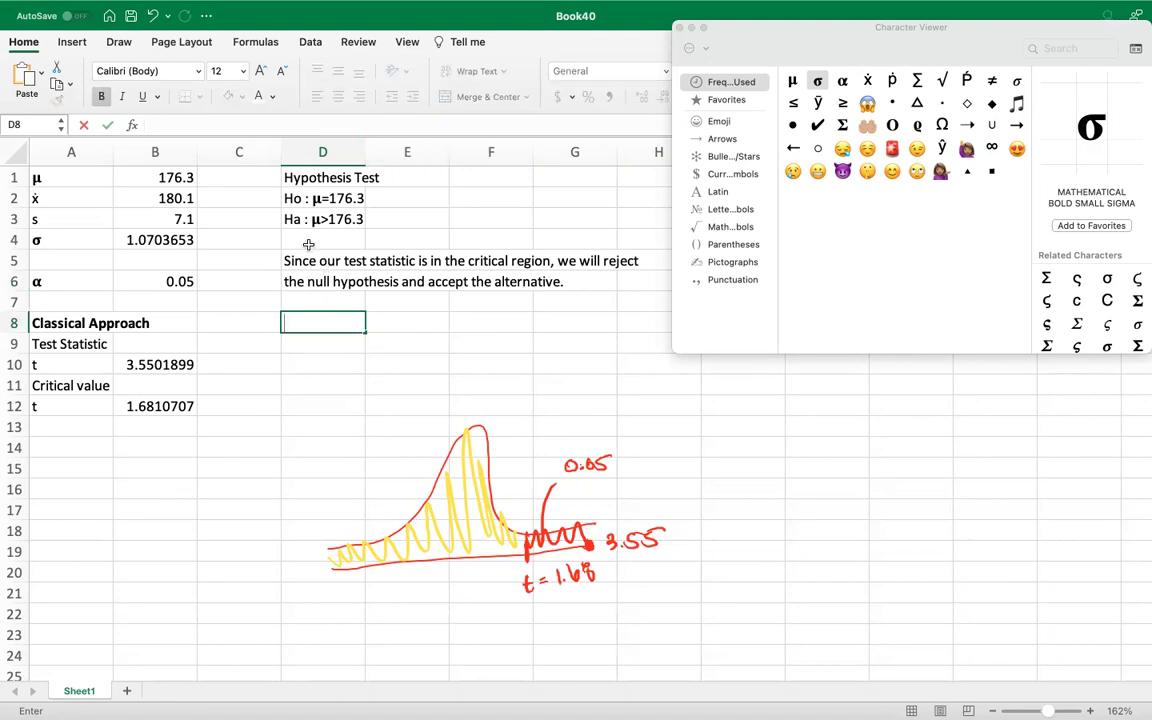
Copy the two-line conclusion from D5:D6 to the cells starting at A14
left_click_drag(300, 265, 296, 285)
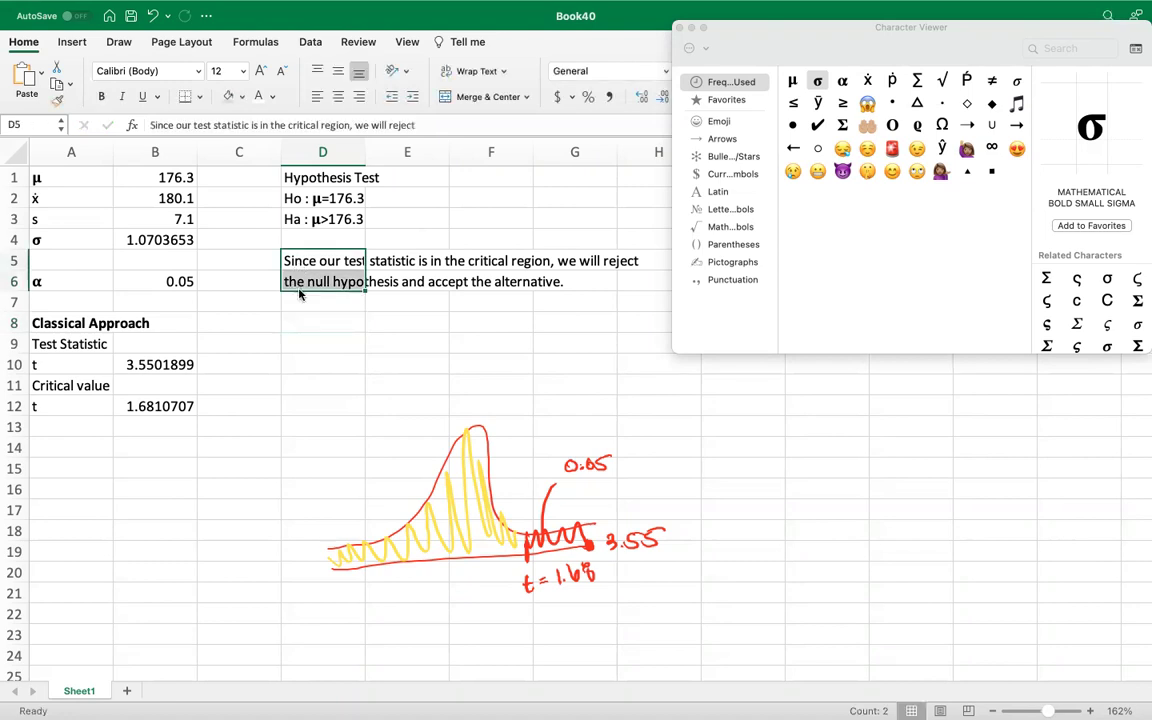
key("super+c")
left_click(72, 447)
key("super+v")
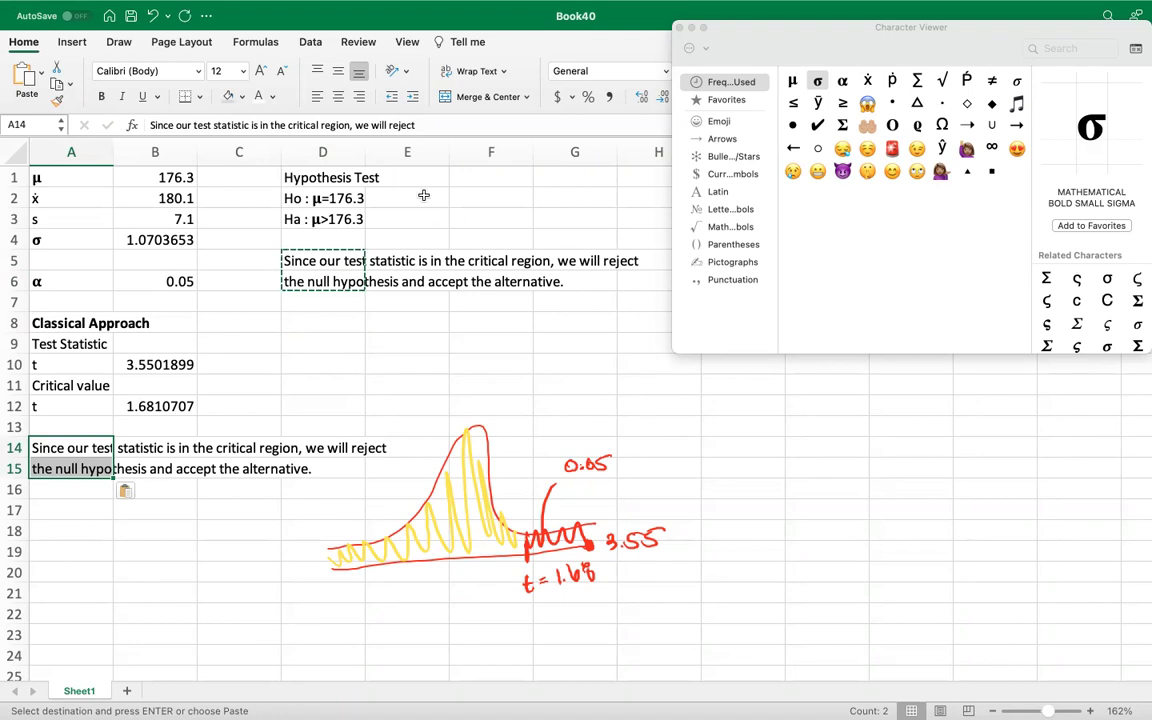
Delete the original conclusion text from D5:D6 and clear the drawn curve annotations from the sheet
left_click(300, 243)
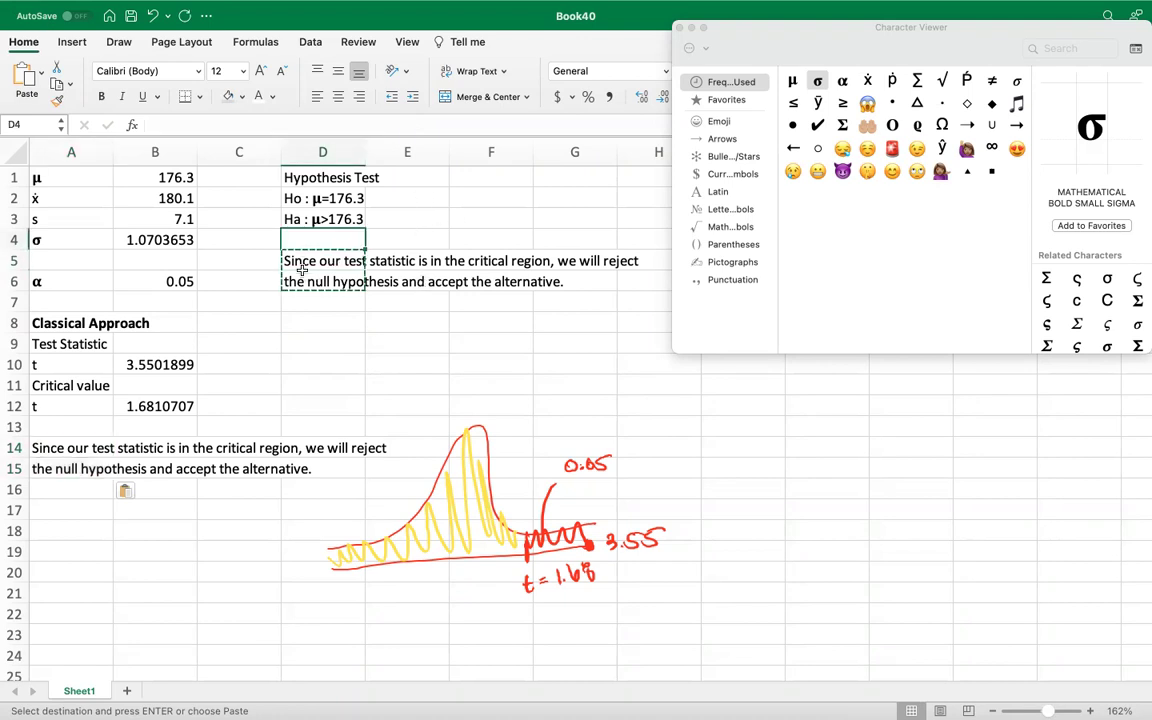
left_click_drag(302, 277, 303, 247)
key("Delete")
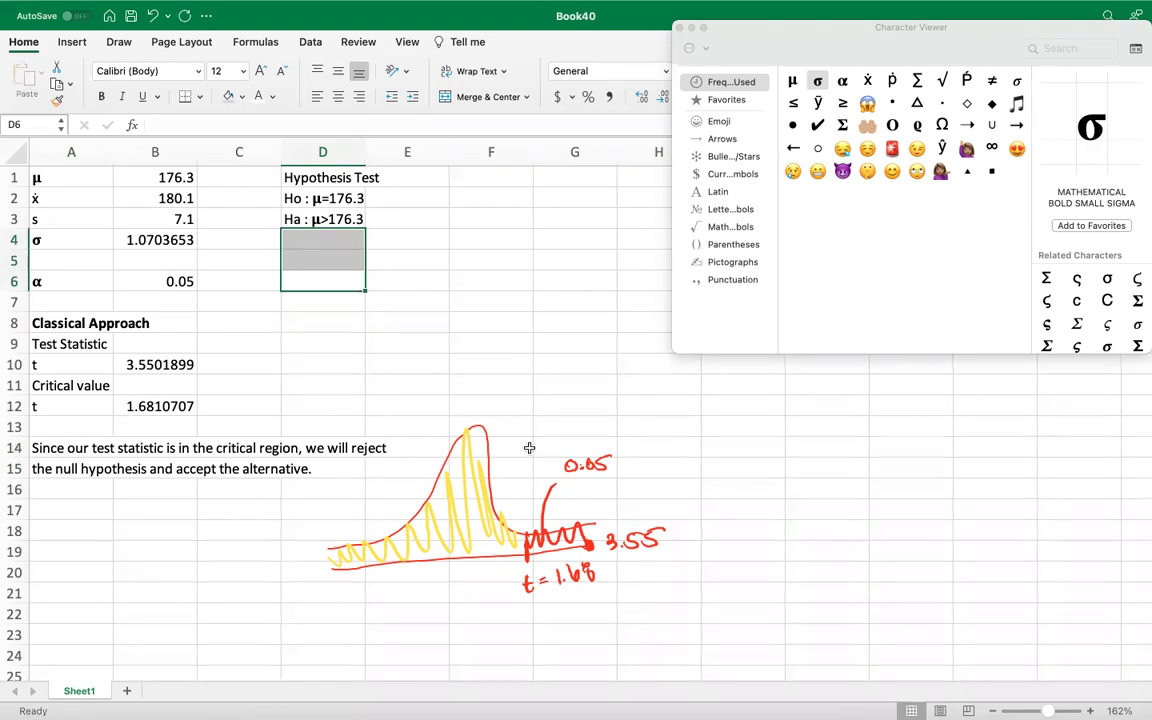
key("Escape")
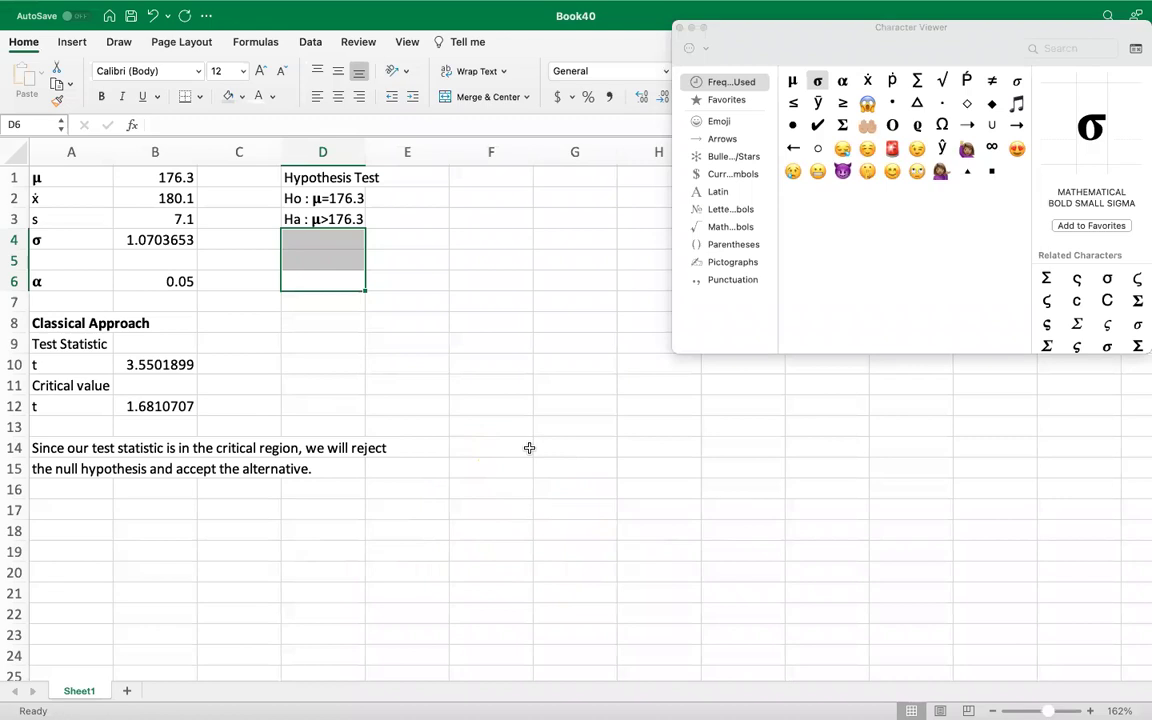
Enter "With a 5% level of significance, we reject the null," in A17
left_click(60, 504)
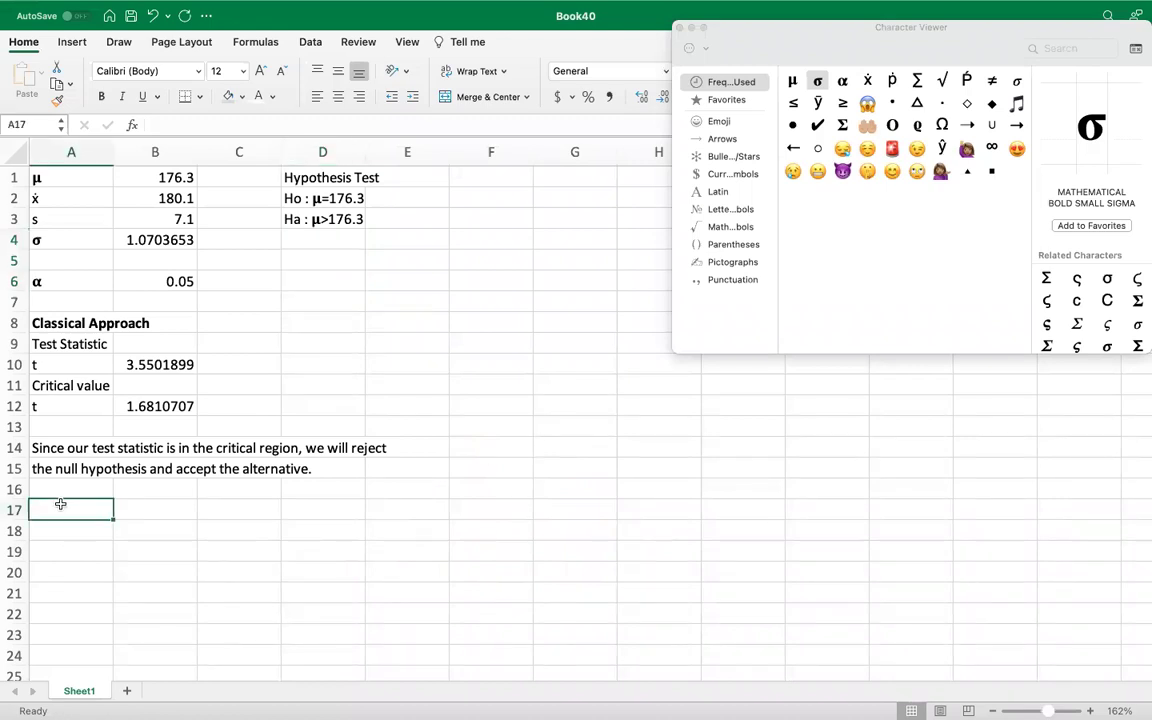
type("Wti")
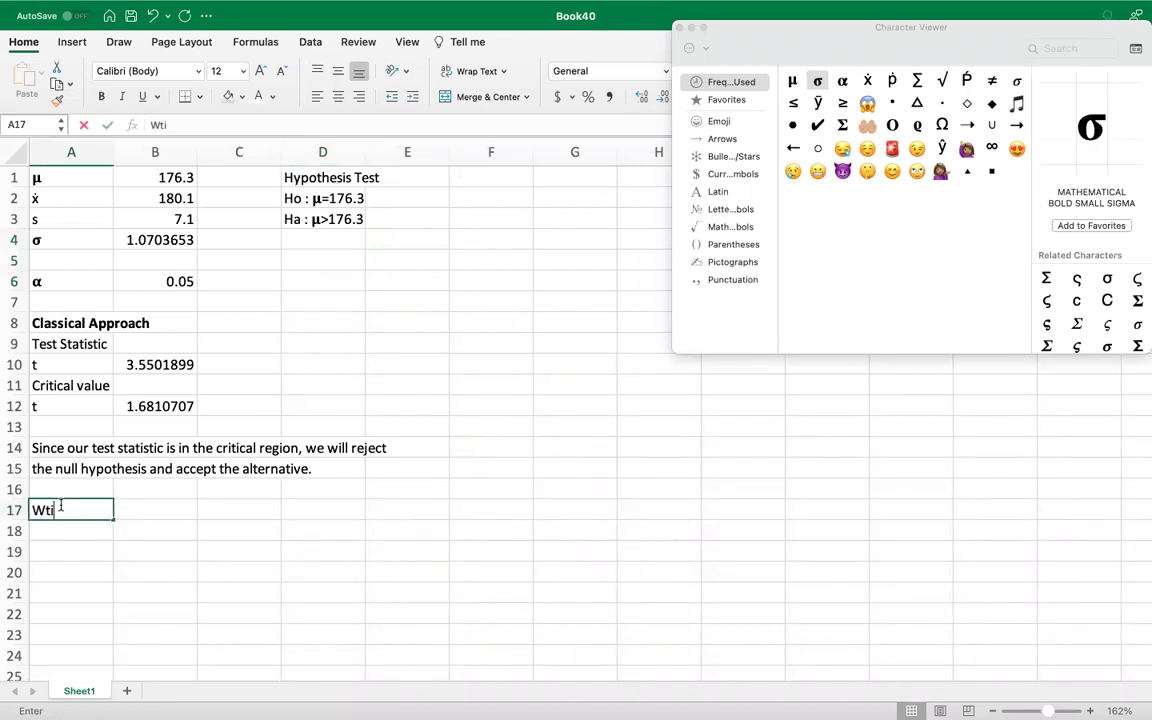
key("BackSpace")
key("BackSpace")
type("ith")
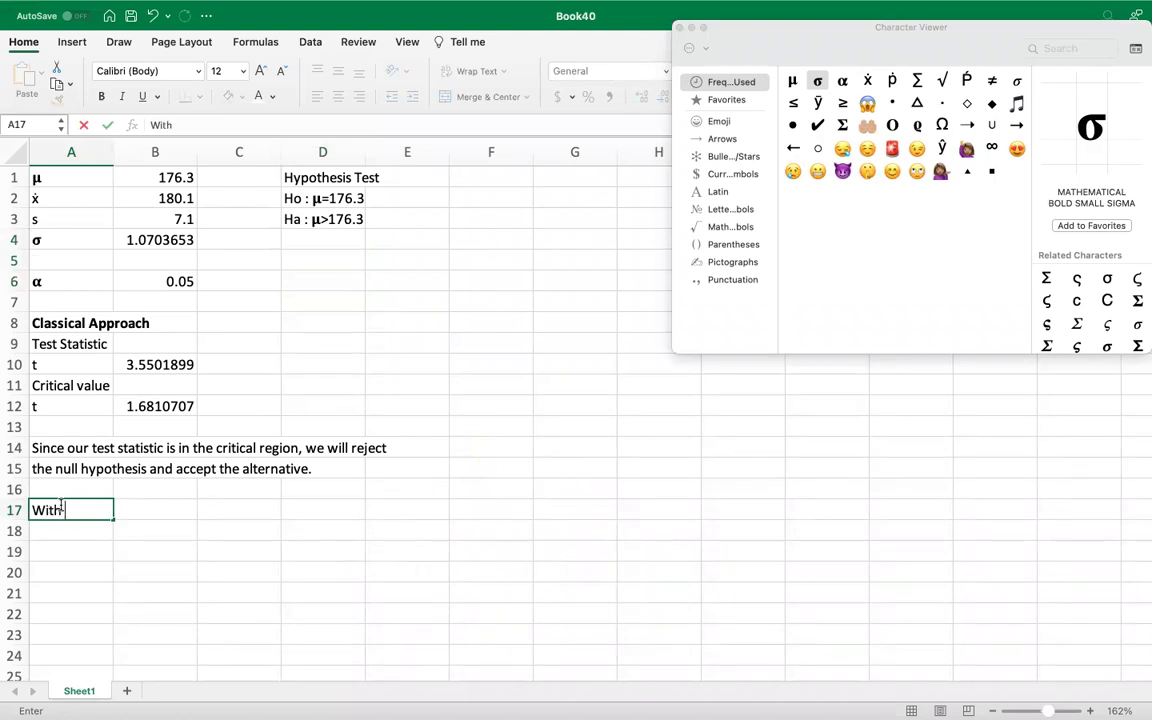
type(" a")
key("BackSpace")
key("BackSpace")
key("BackSpace")
type("h a 5% lec")
key("BackSpace")
type("vel of sg")
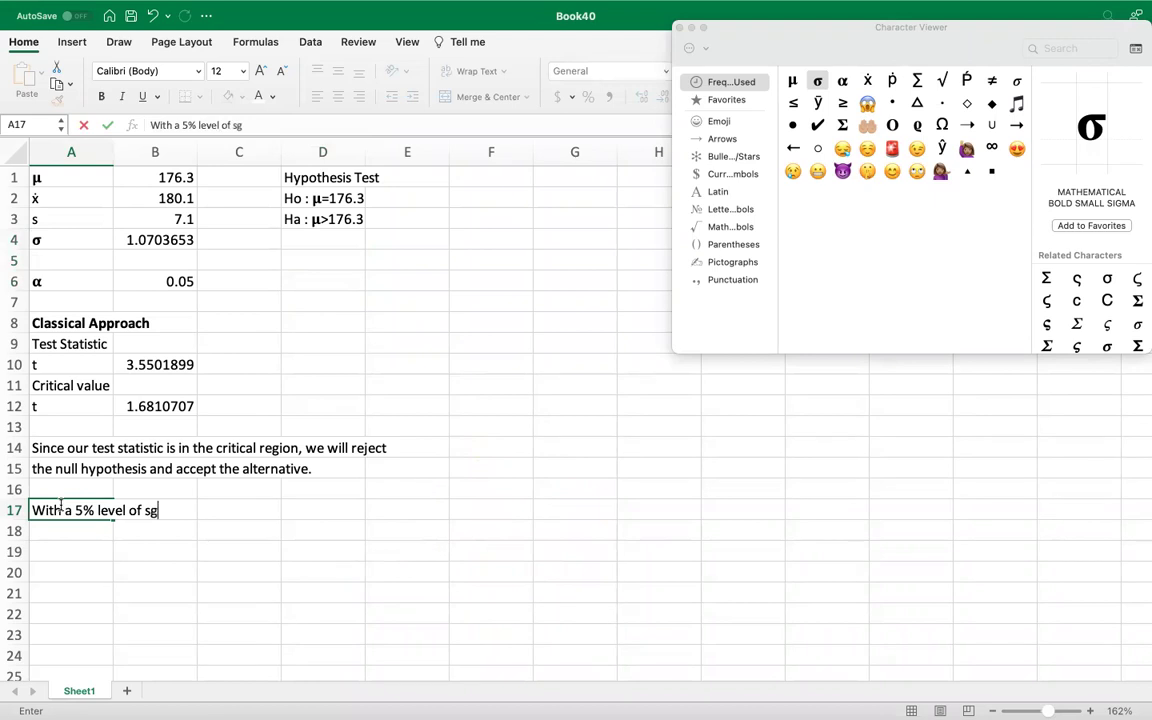
key("BackSpace")
type("ignificance, we will")
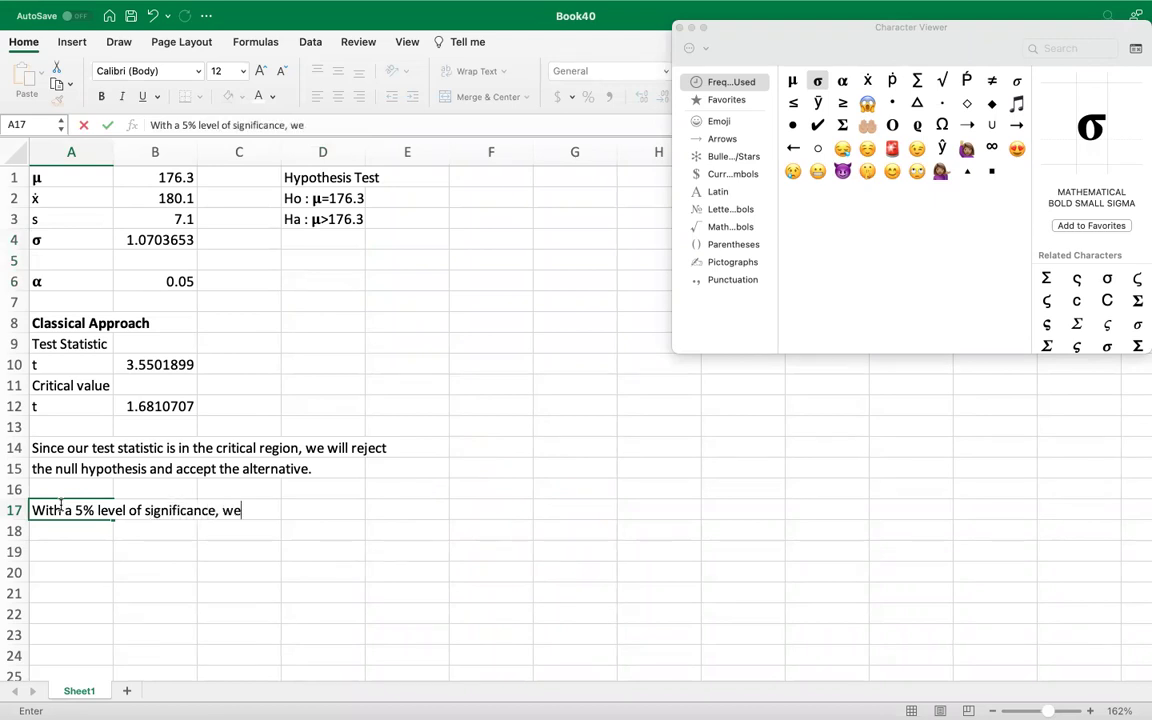
key("BackSpace")
key("BackSpace")
key("BackSpace")
key("BackSpace")
type("reject the nu")
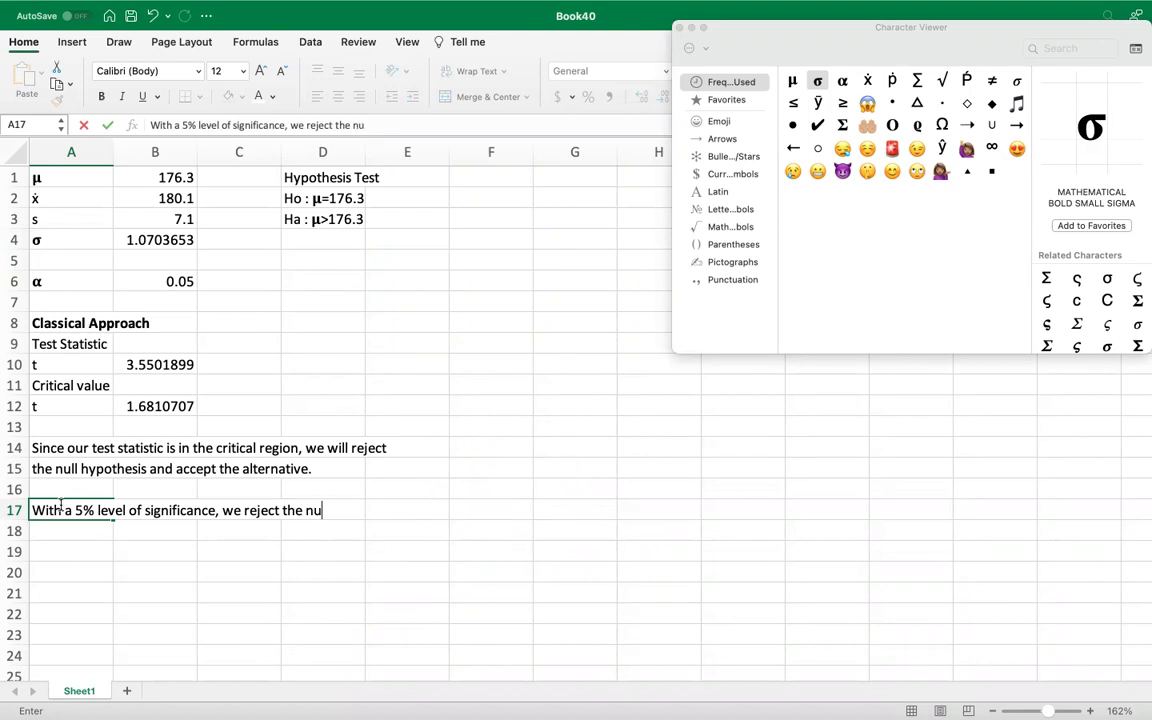
type("ll,")
key("Return")
Continue the statement in A18 with "and accept the alternative that American Male"
type("and a")
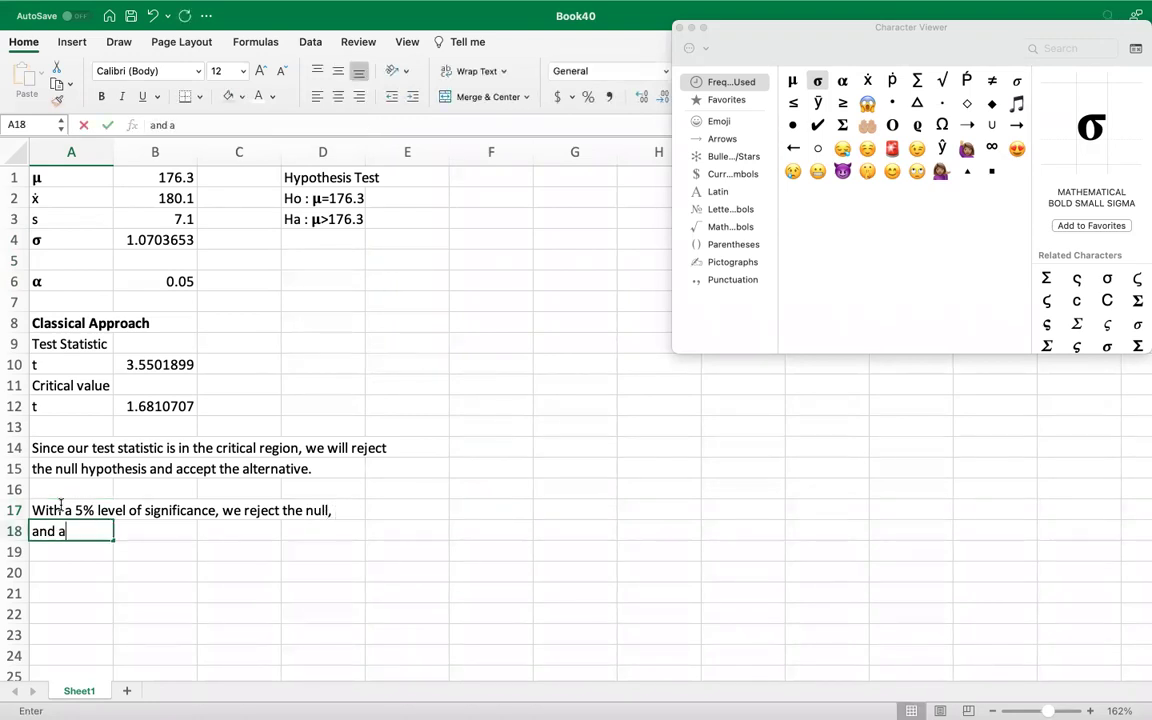
type("ccept the e")
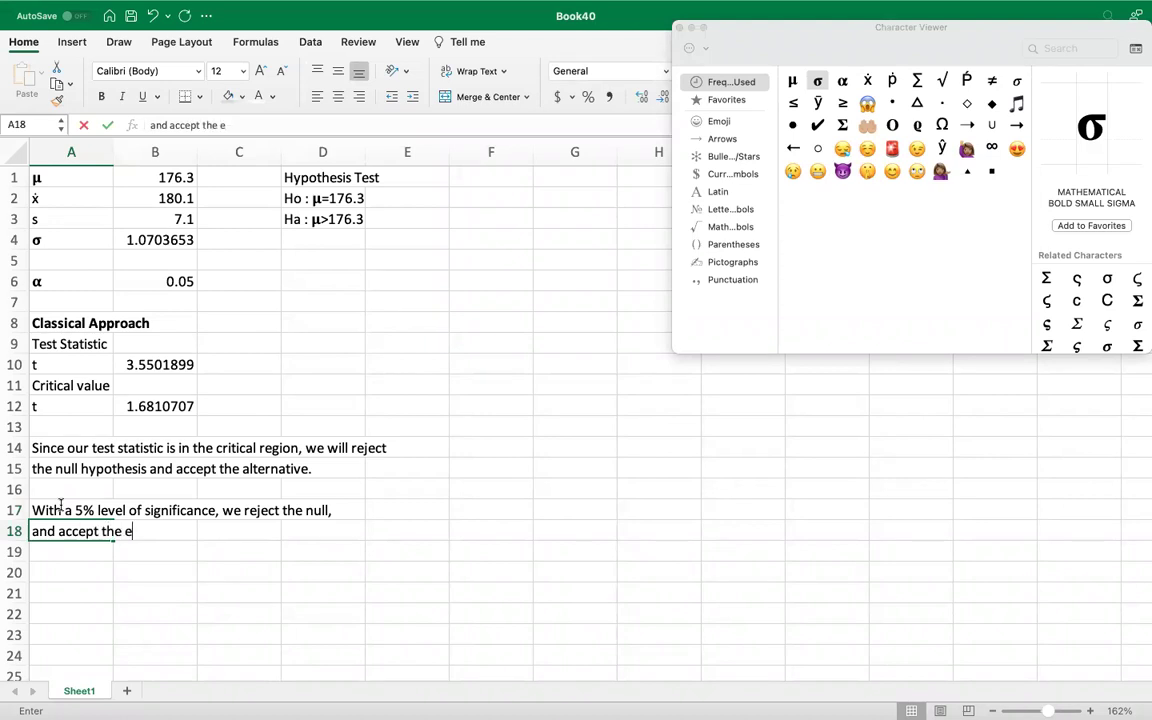
key("BackSpace")
type("alteren")
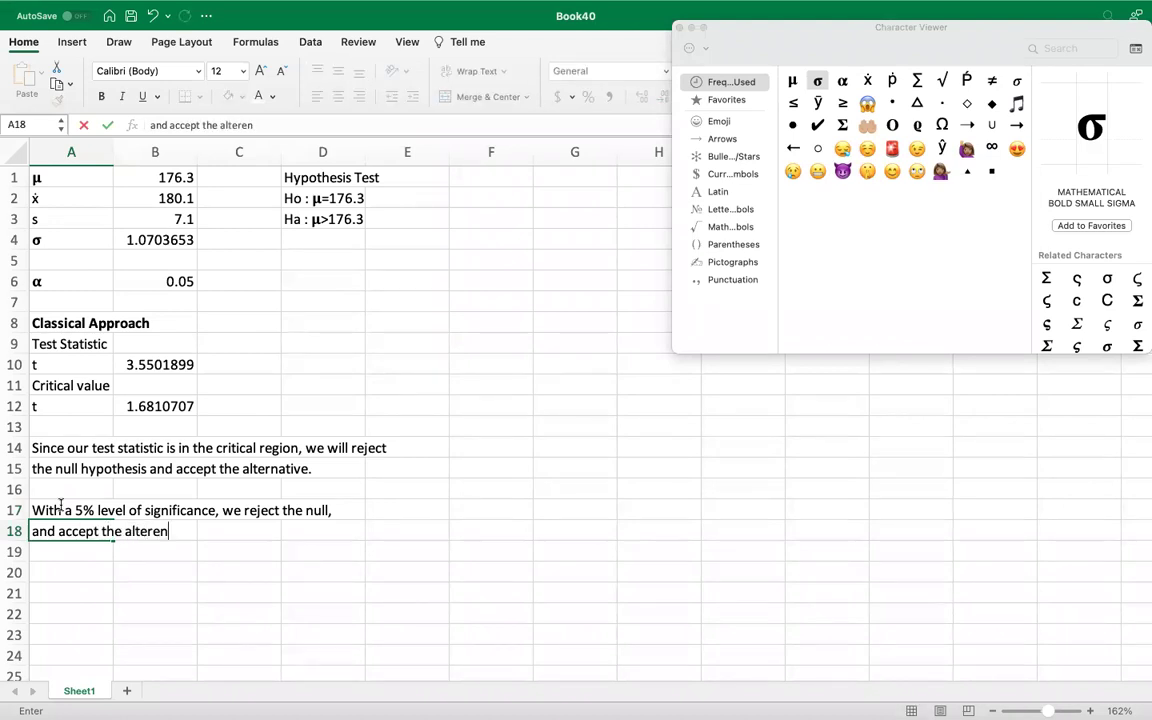
key("BackSpace")
key("BackSpace")
type("rnativee")
key("BackSpace")
type("that on aveerage")
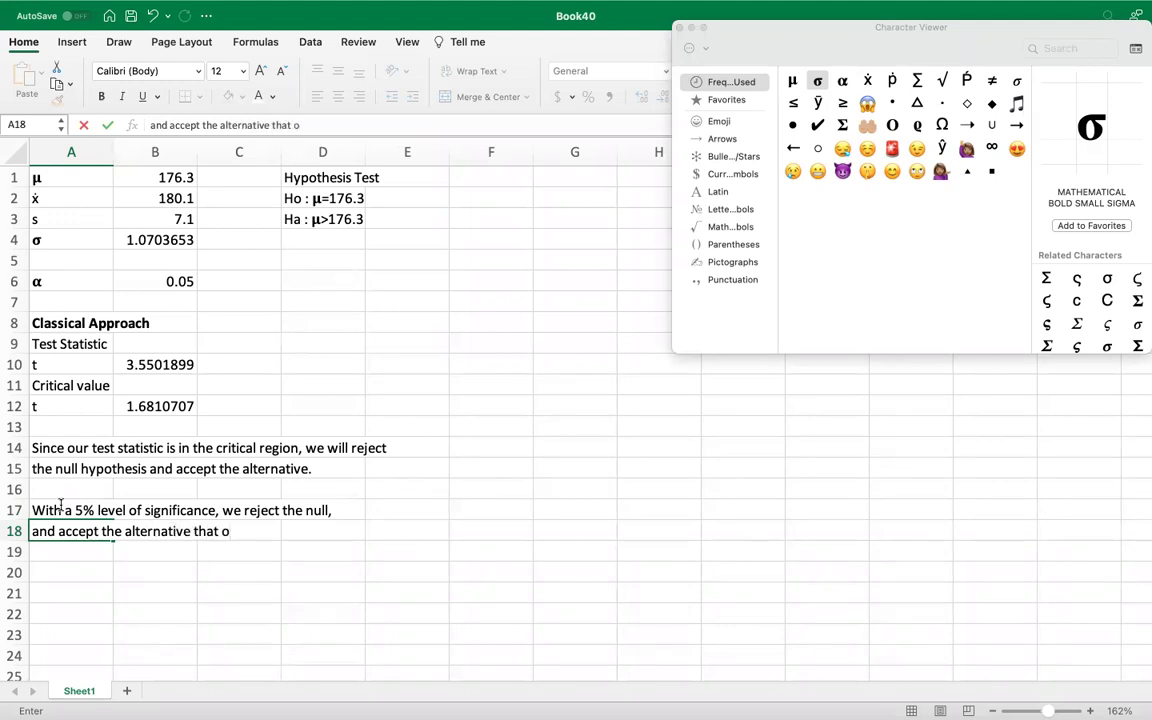
key("BackSpace")
key("BackSpace")
key("BackSpace")
key("BackSpace")
key("BackSpace")
key("BackSpace")
key("BackSpace")
key("BackSpace")
key("BackSpace")
key("BackSpace")
key("BackSpace")
type("Americal")
key("BackSpace")
type("n Male")
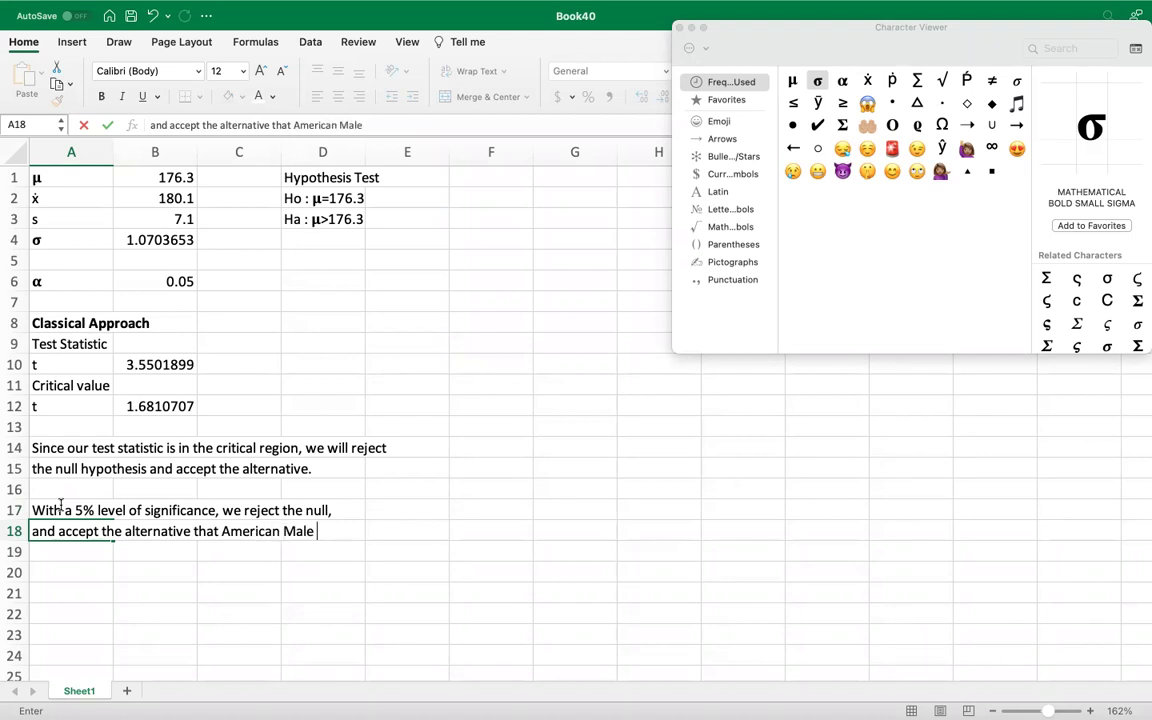
key("Return")
Continue the conclusion in A19 with "Presidents are typically taller than American"
type("Pre")
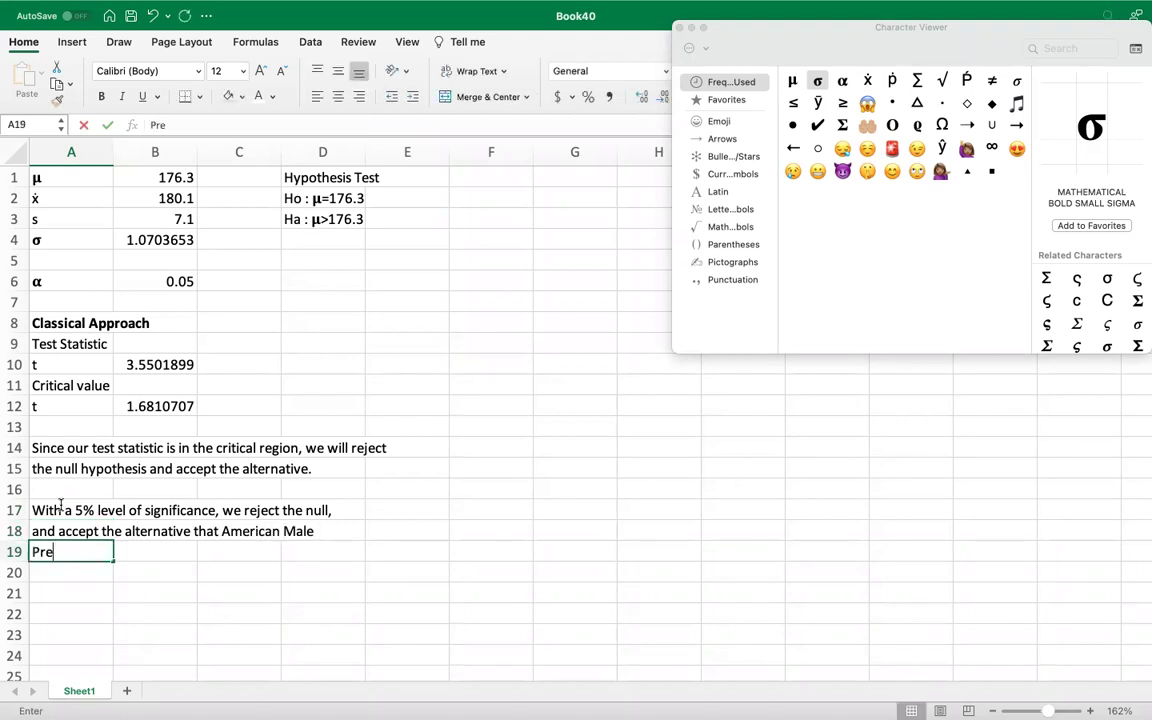
type("sidents are ")
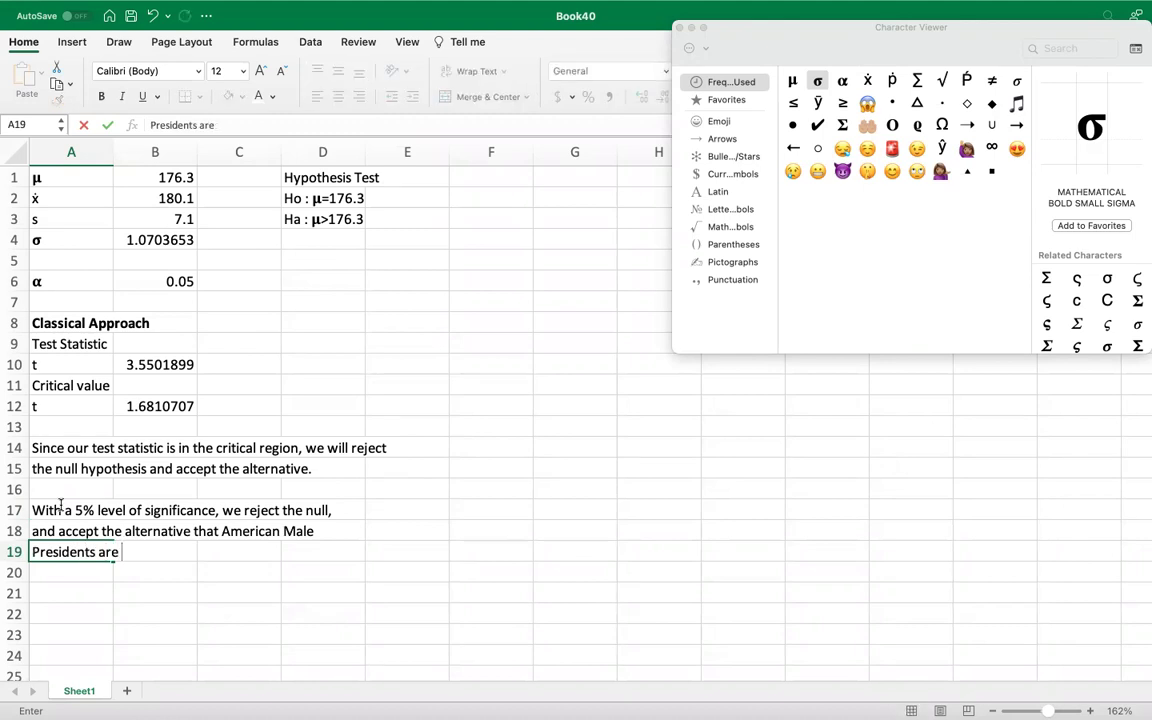
type("typically taller t")
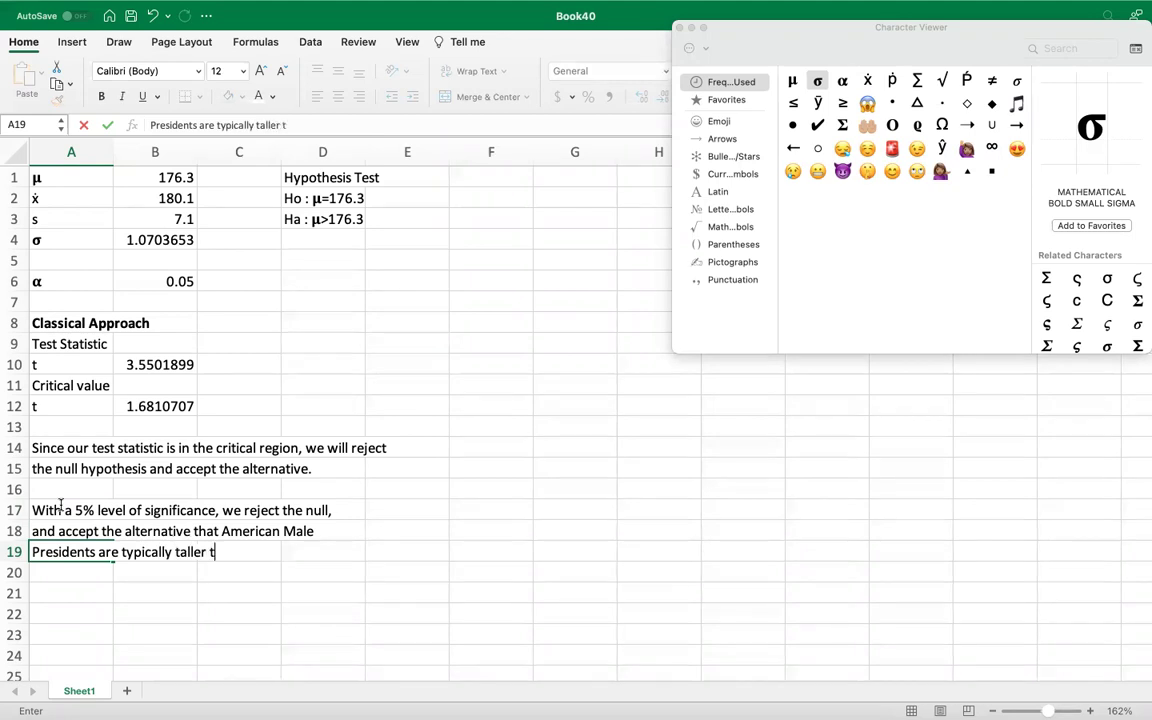
type("han u")
key("BackSpace")
type("US")
key("BackSpace")
key("BackSpace")
type("American")
key("Return")
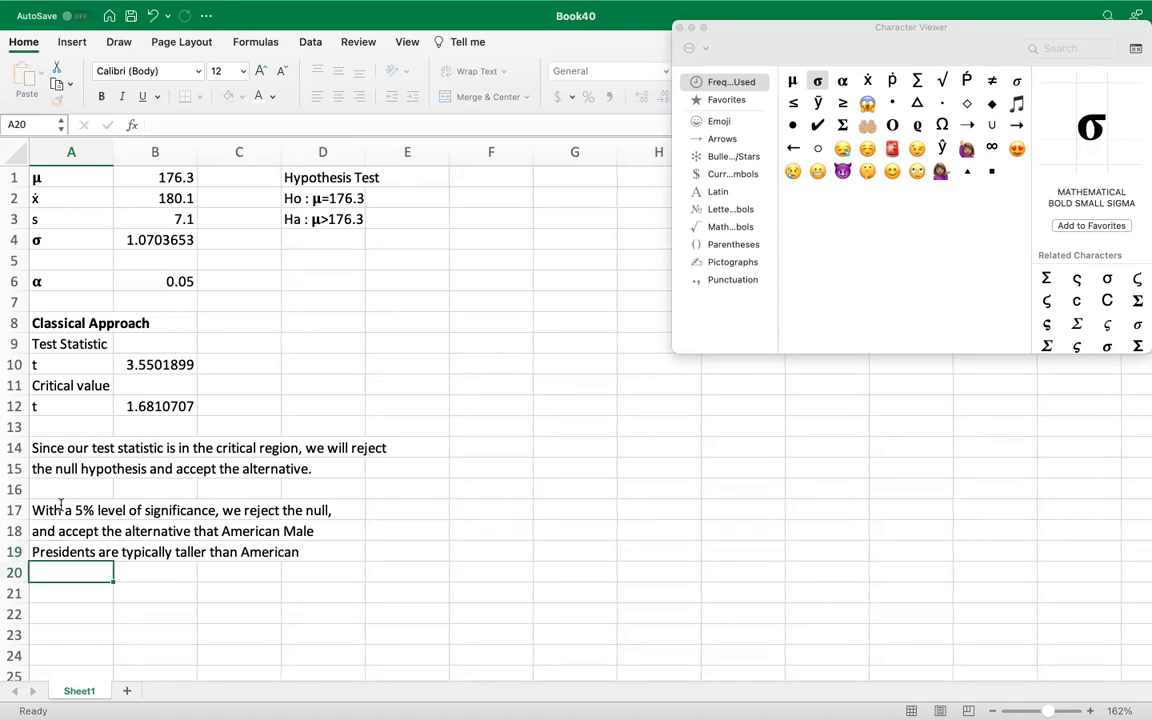
Finish the conclusion statement in A20 with "males."
type("M")
key("BackSpace")
type("males.")
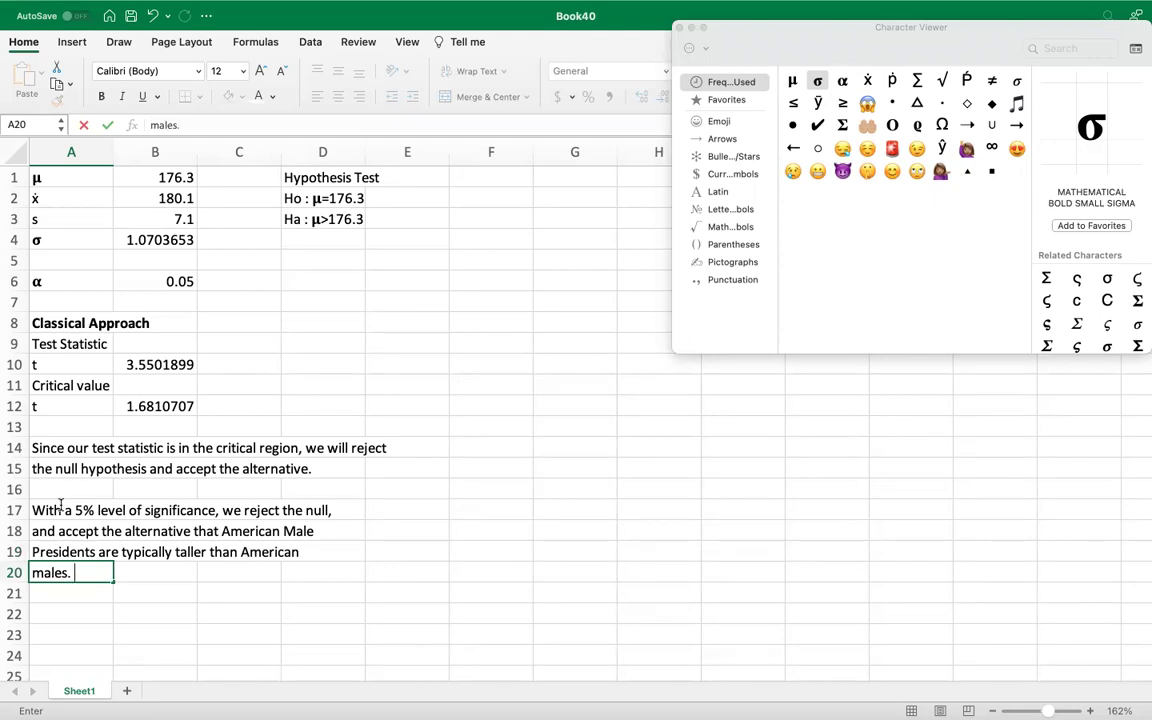
left_click(245, 606)
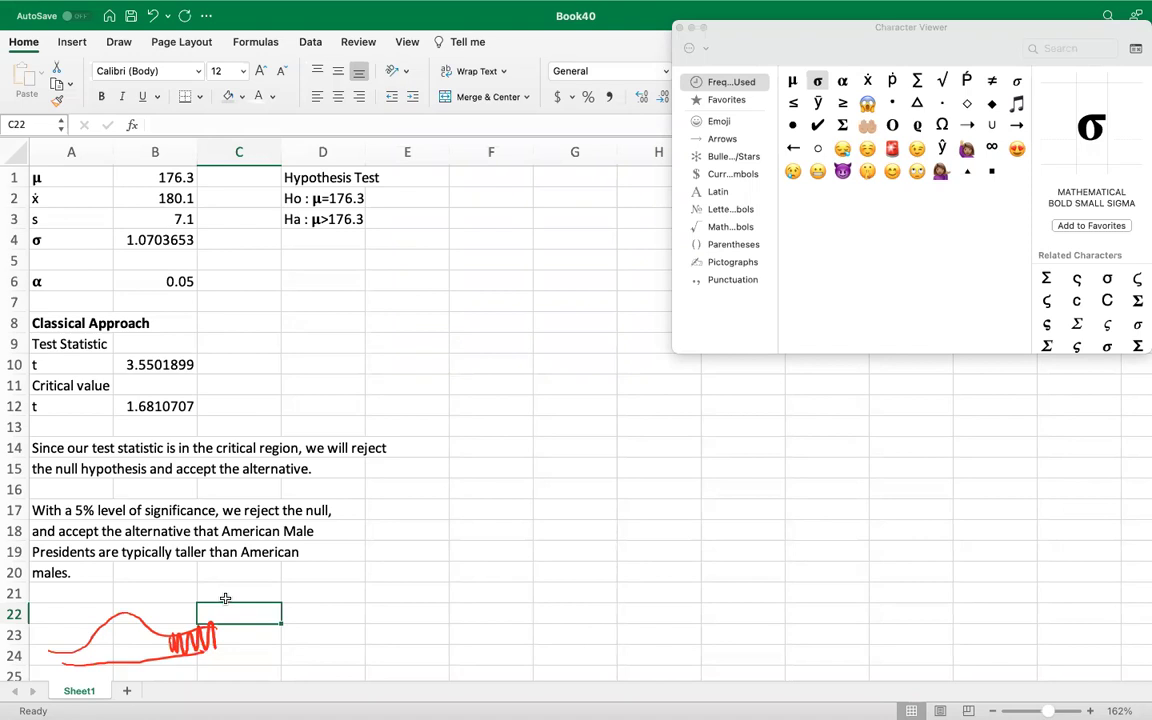
Enter the heading "P-Value Approach" in F8
left_click(515, 321)
type("P-Value Appra")
key("BackSpace")
key("BackSpace")
type("roach")
key("Return")
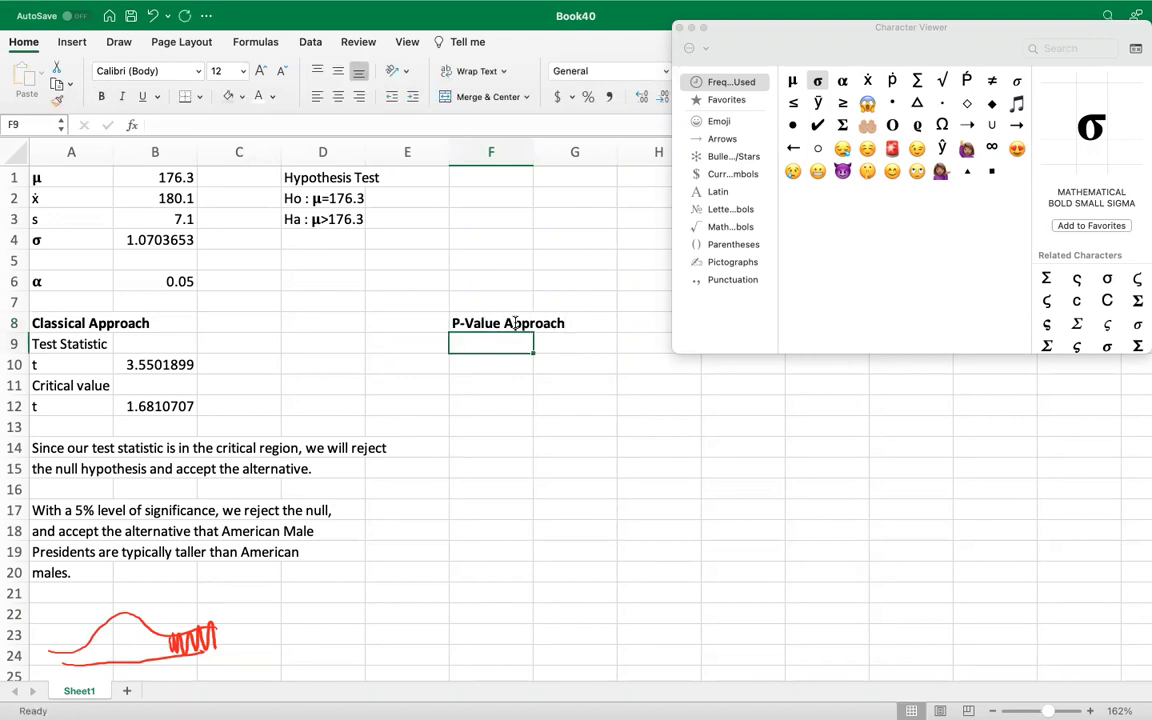
Enter the label P(ẋ>176.3) in F9, using the x-with-dot symbol for the sample mean
type("P(")
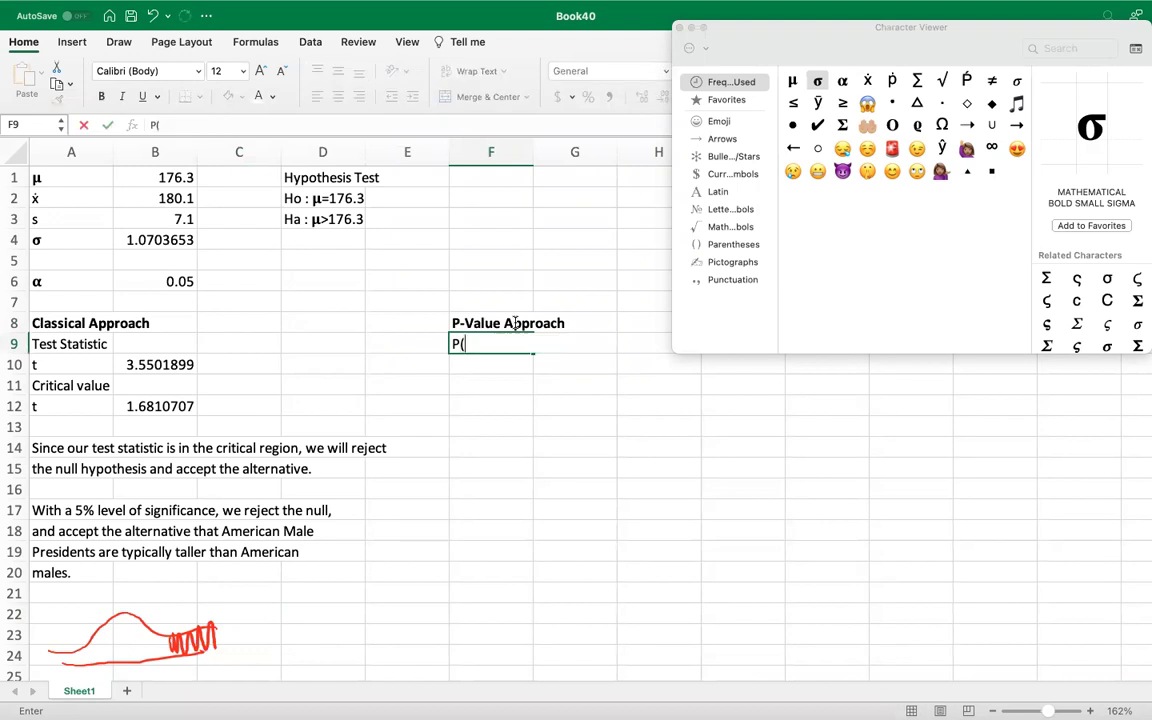
double_click(868, 81)
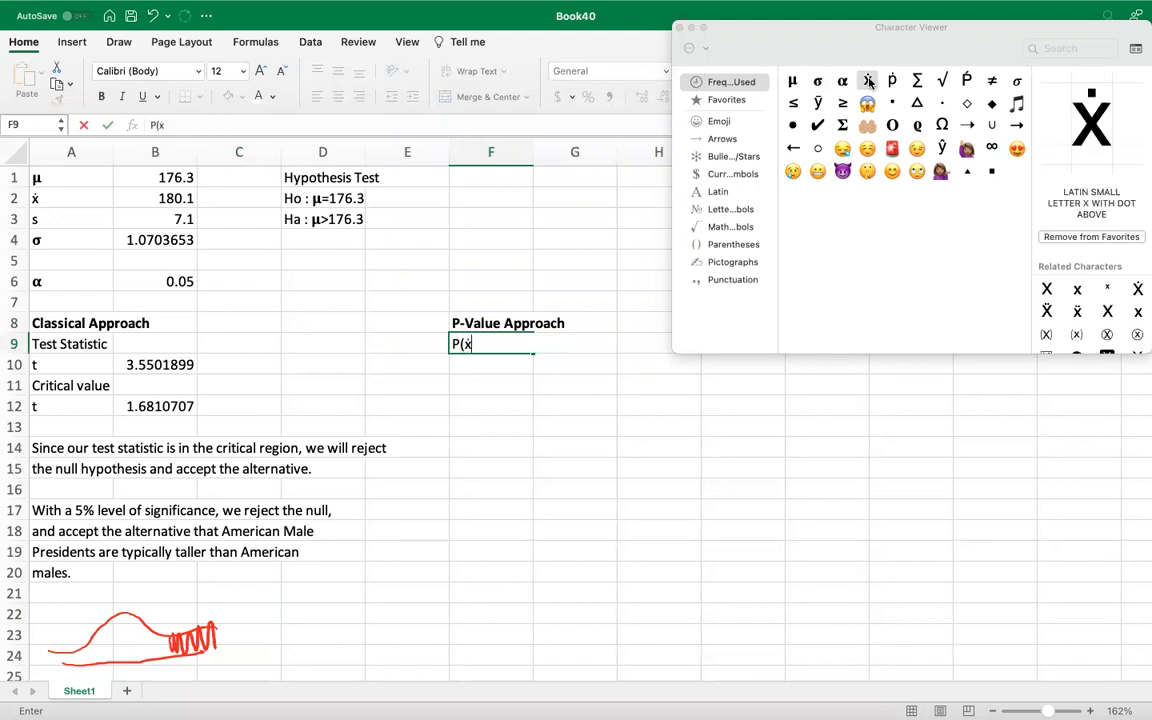
type(">176.3)")
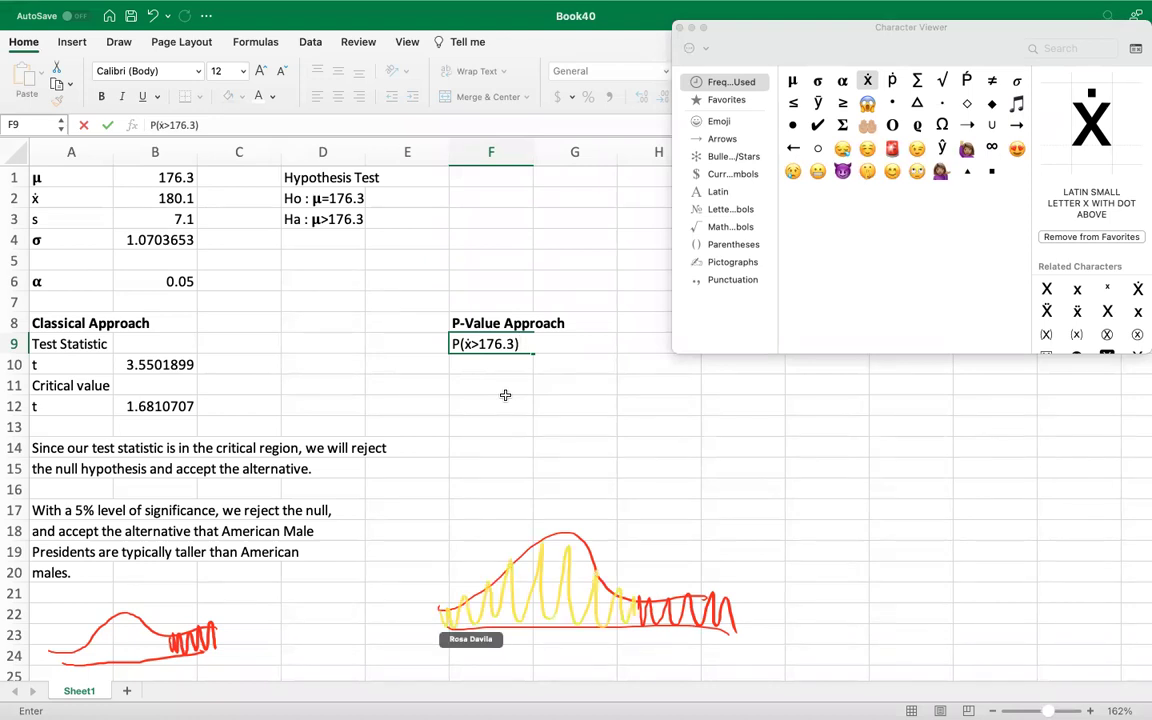
key("Tab")
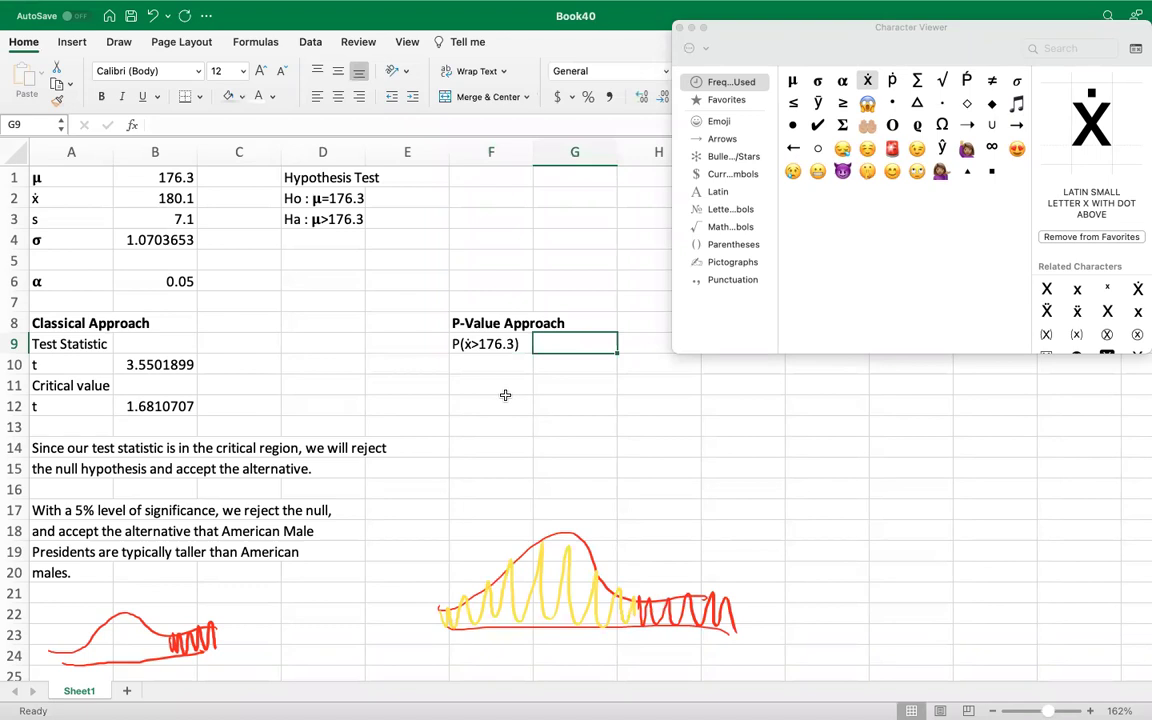
Enter the complement expression =1 - P(ẋ<176.3) in G9
type("=1")
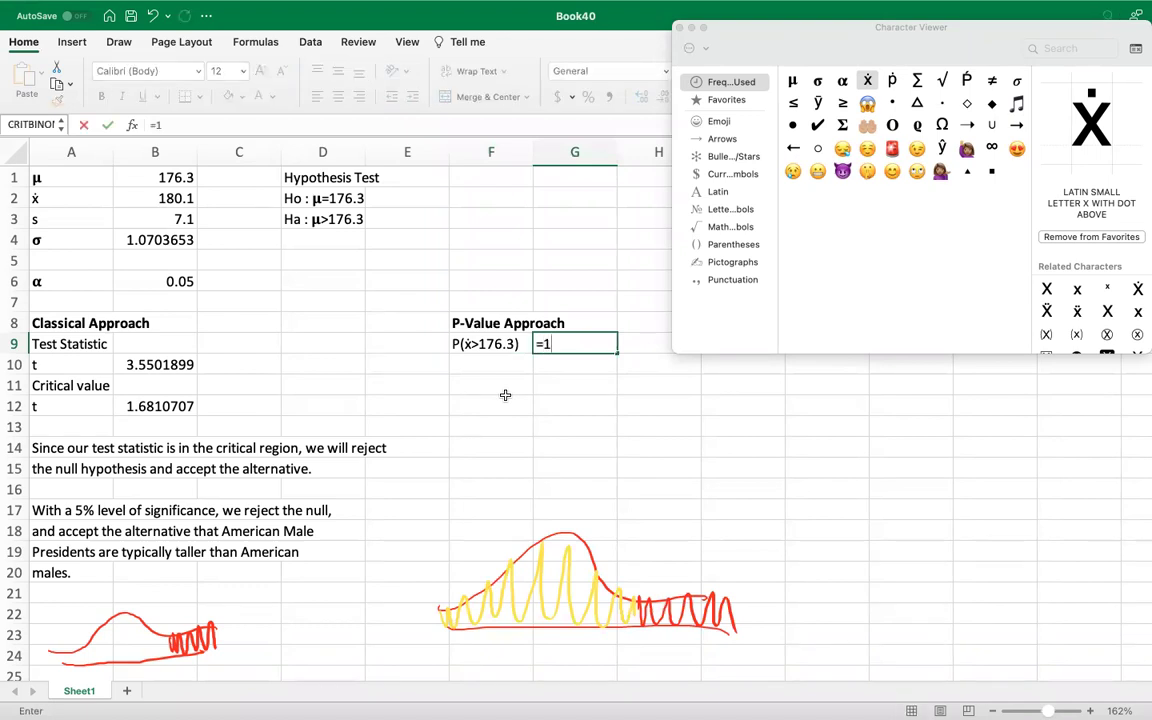
type(" - z")
key("BackSpace")
type("P")
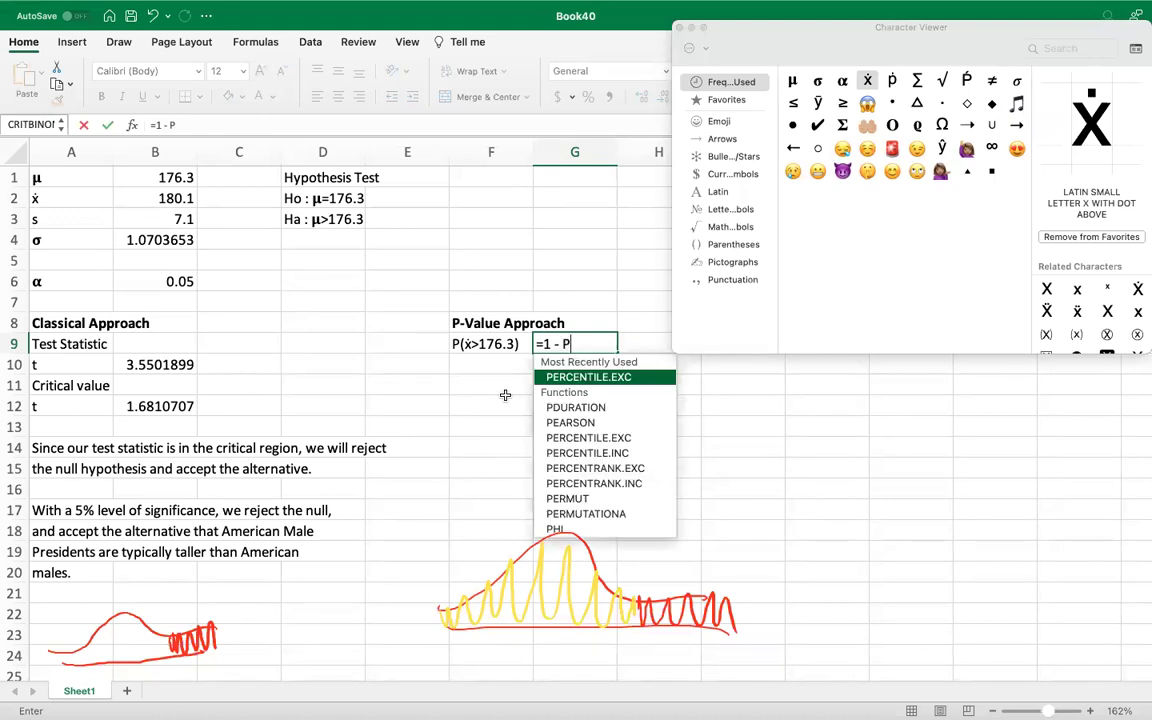
type("(x")
key("BackSpace")
double_click(868, 81)
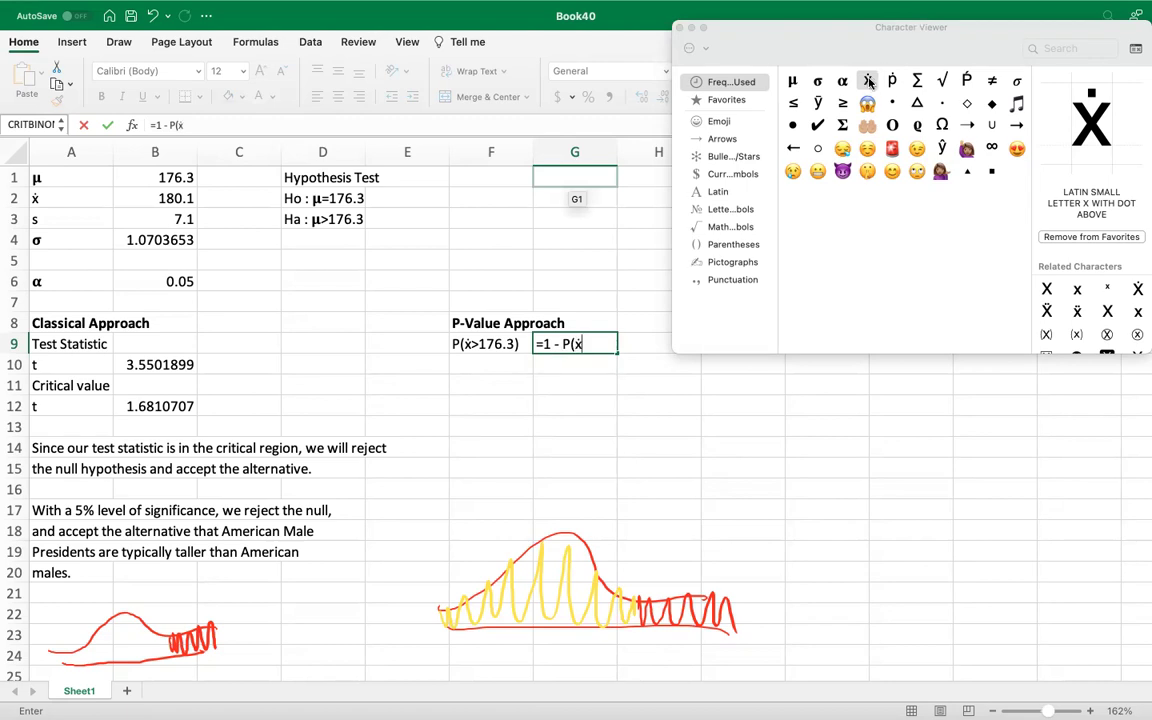
type("<")
type("`76")
key("BackSpace")
key("BackSpace")
key("BackSpace")
type("176.3)")
key("Return")
key("Return")
Edit the G9 expression so that 1 and the minus sign are quoted text pieces joined with &
key("Up")
key("Up")
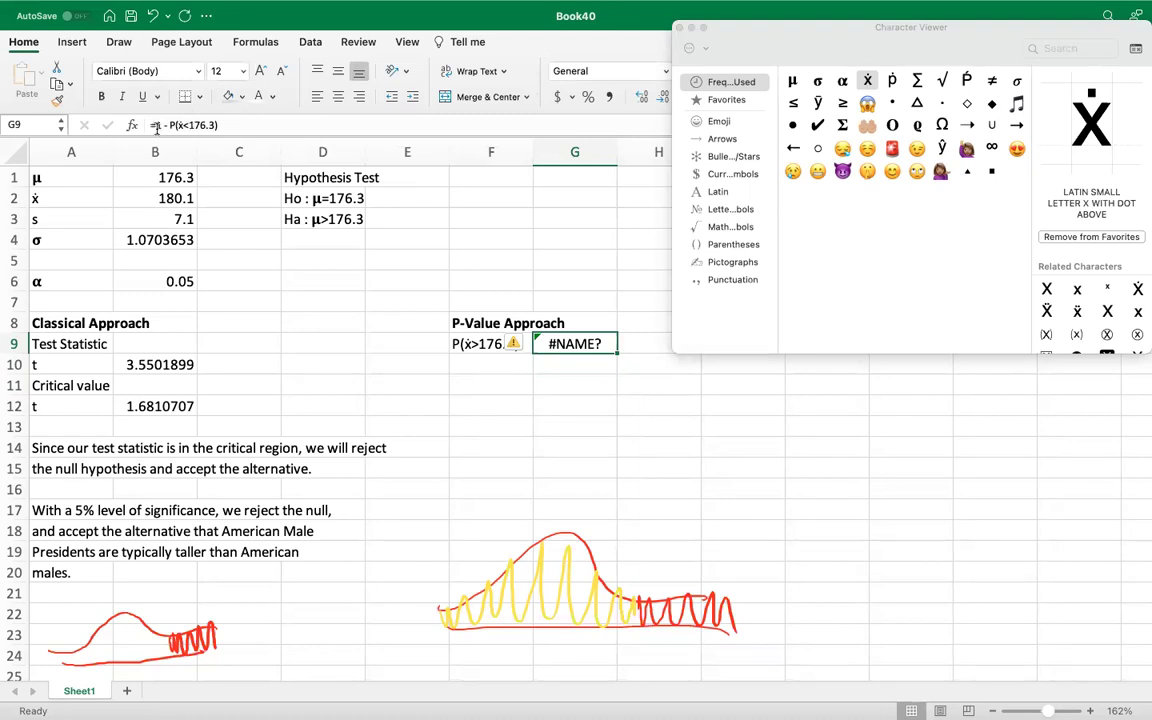
left_click(160, 124)
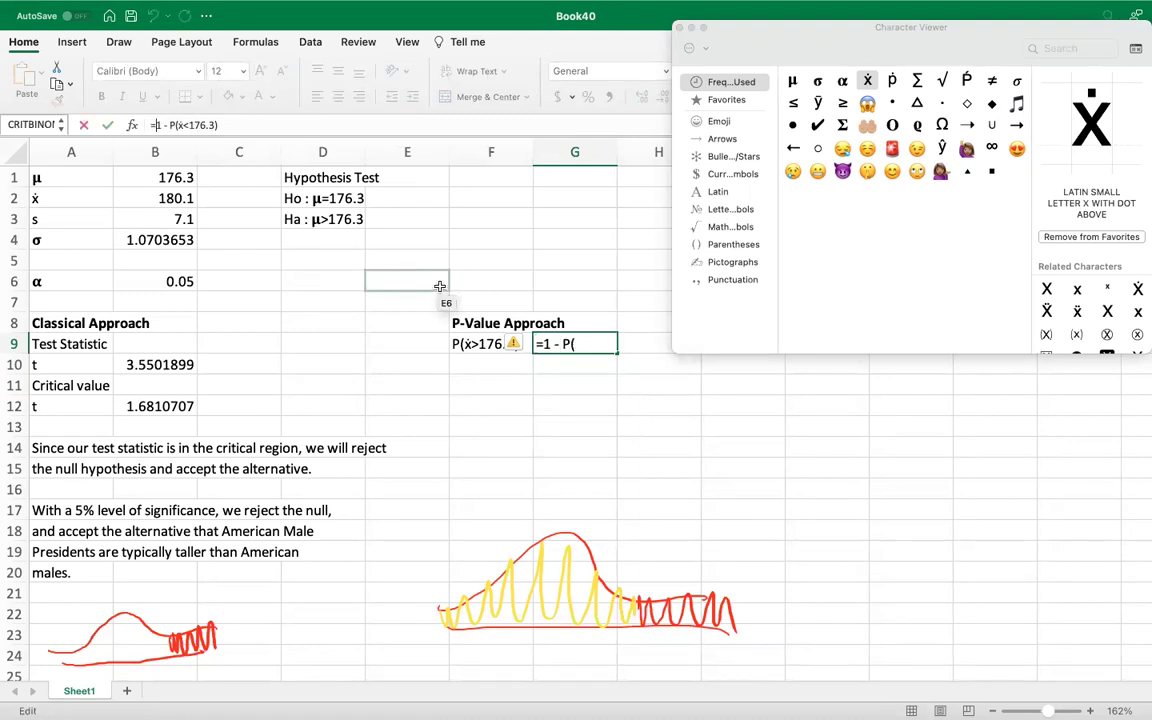
type("\"")
key("Right")
type("\"")
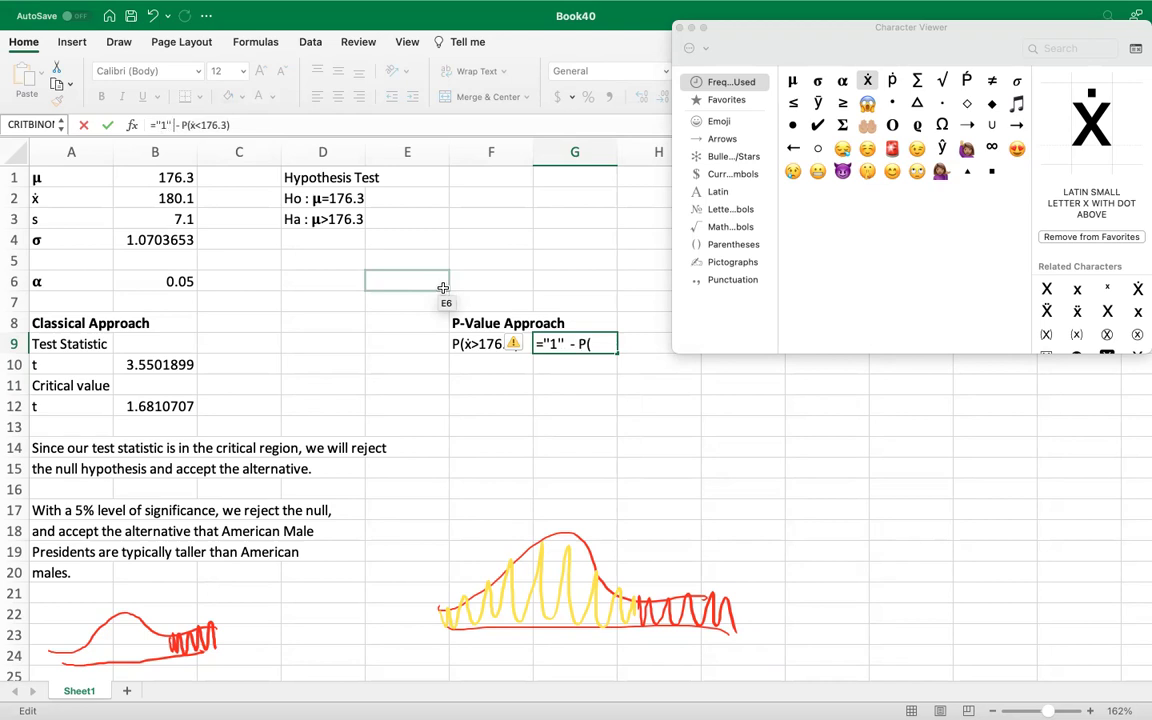
type(" &")
key("Delete")
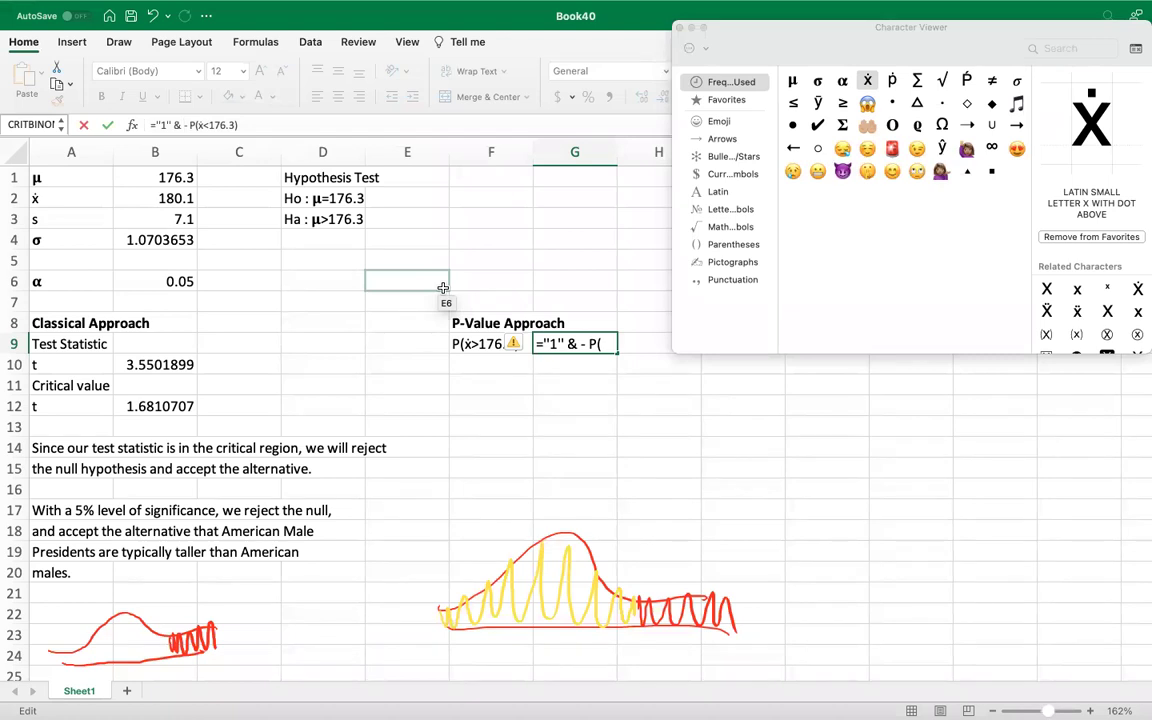
type("\"-\" ")
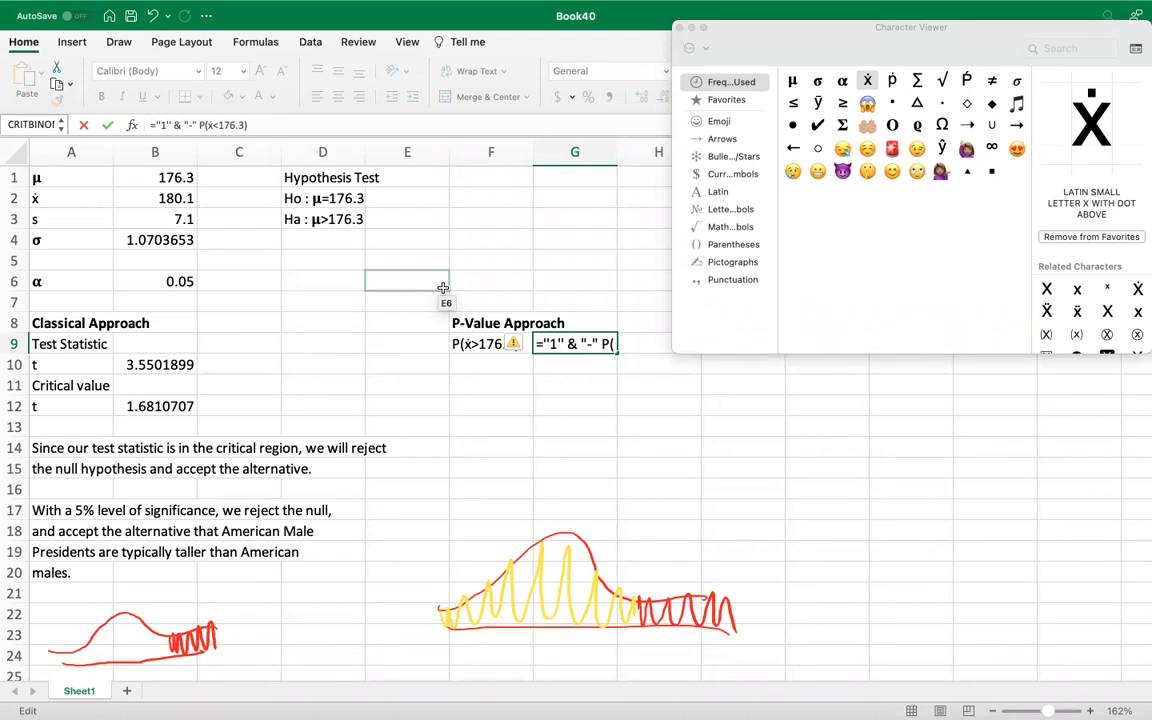
type("&")
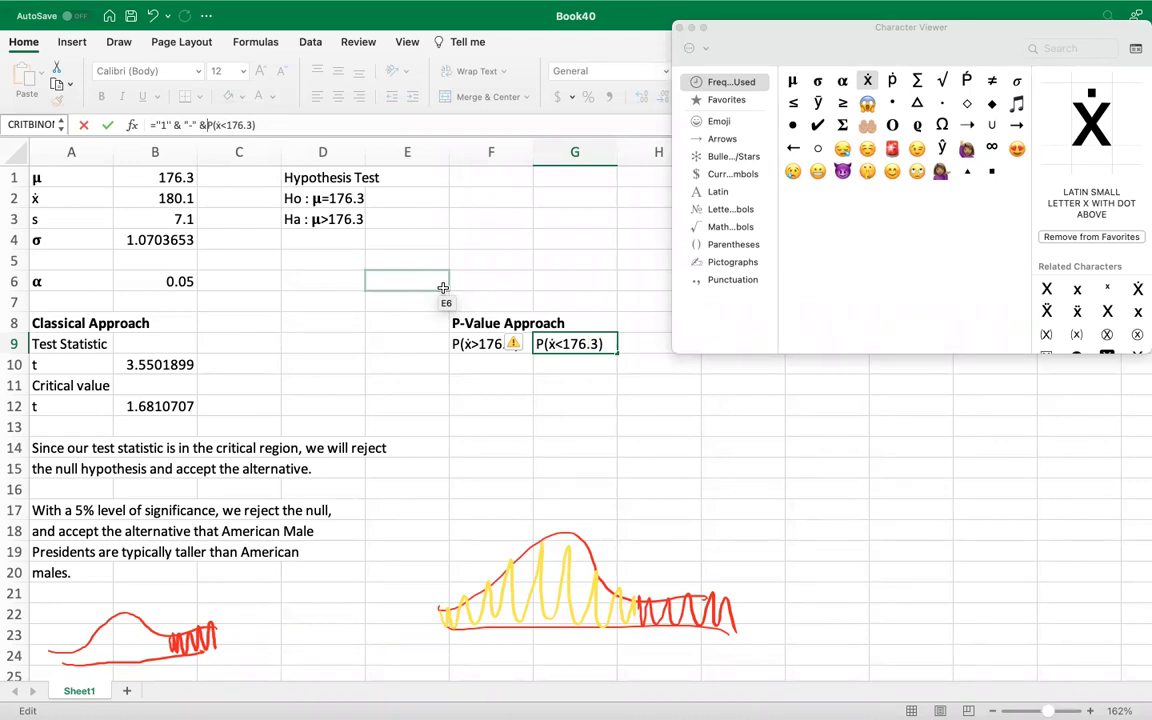
Put P(ẋ<176.3) in quotation marks too, completing the G9 formula as ="1" & "-" &"P(ẋ<176.3)"
type("\"")
key("Right")
key("Right")
key("Right")
key("Right")
key("Right")
key("Right")
key("Right")
key("Right")
key("Right")
key("Right")
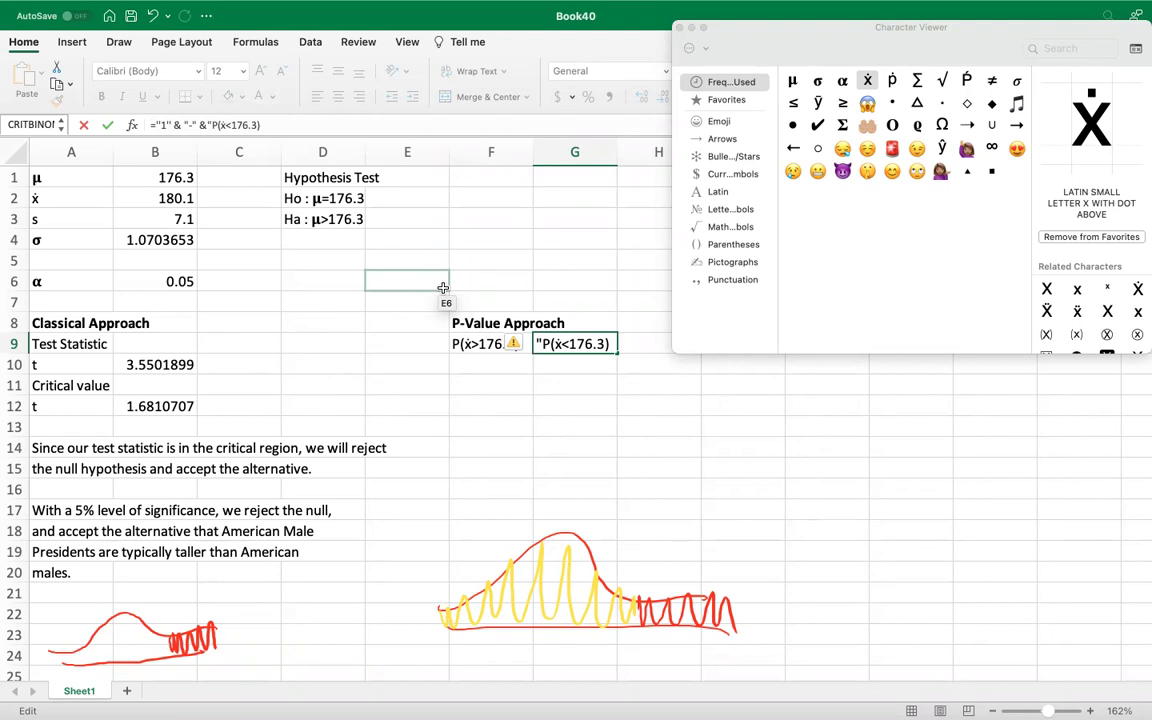
type("\"")
left_click(157, 127)
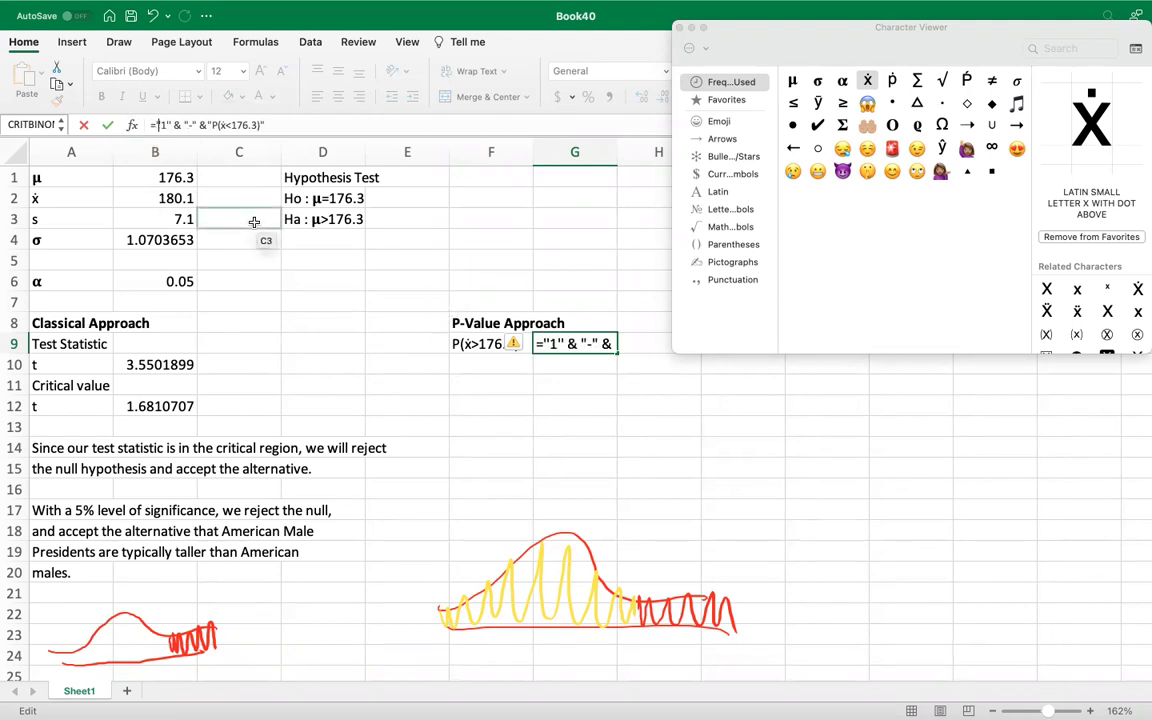
type("\"")
key("Right")
key("Right")
type("\\")
key("BackSpace")
key("BackSpace")
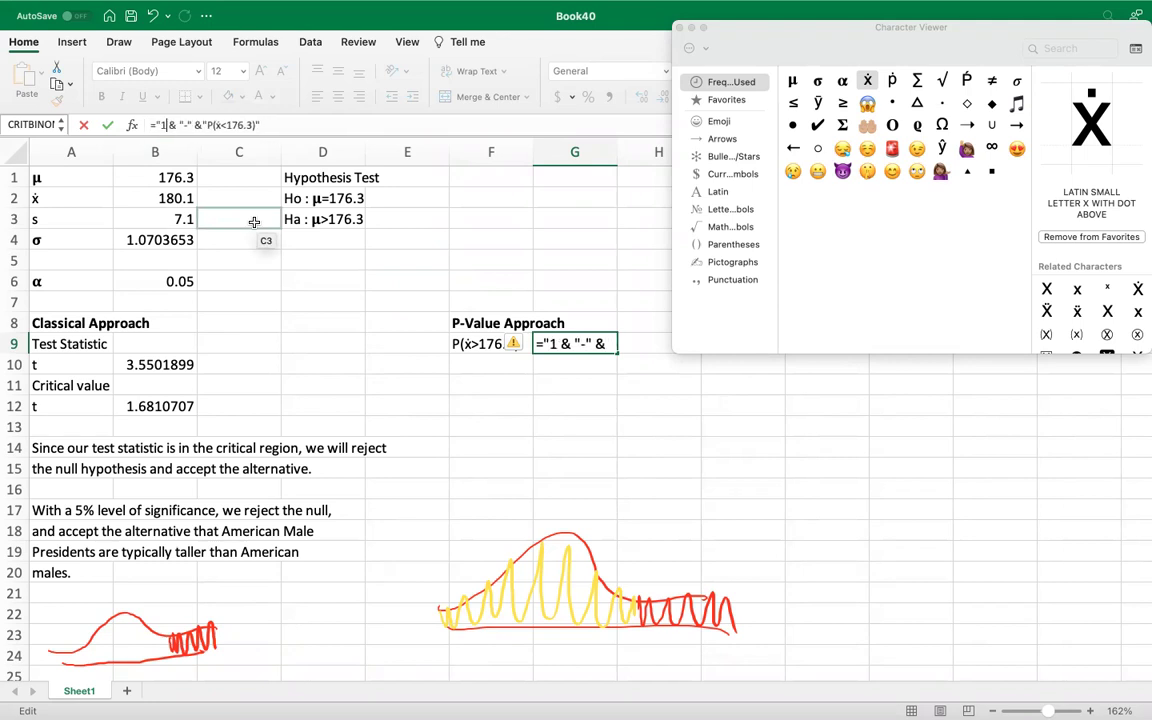
type("\"")
key("Return")
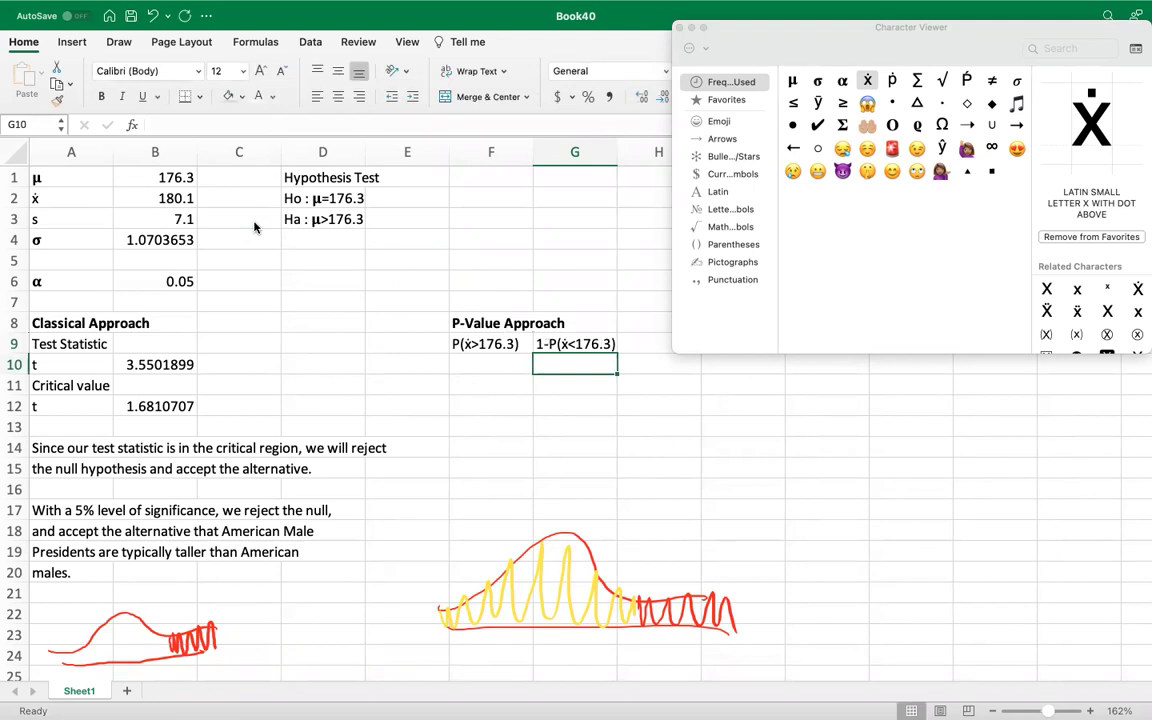
Add a literal equals sign to the start of G9's text, making the formula ="="&"1" & "-" &"P(ẋ<176.3)"
key("Up")
left_click(150, 125)
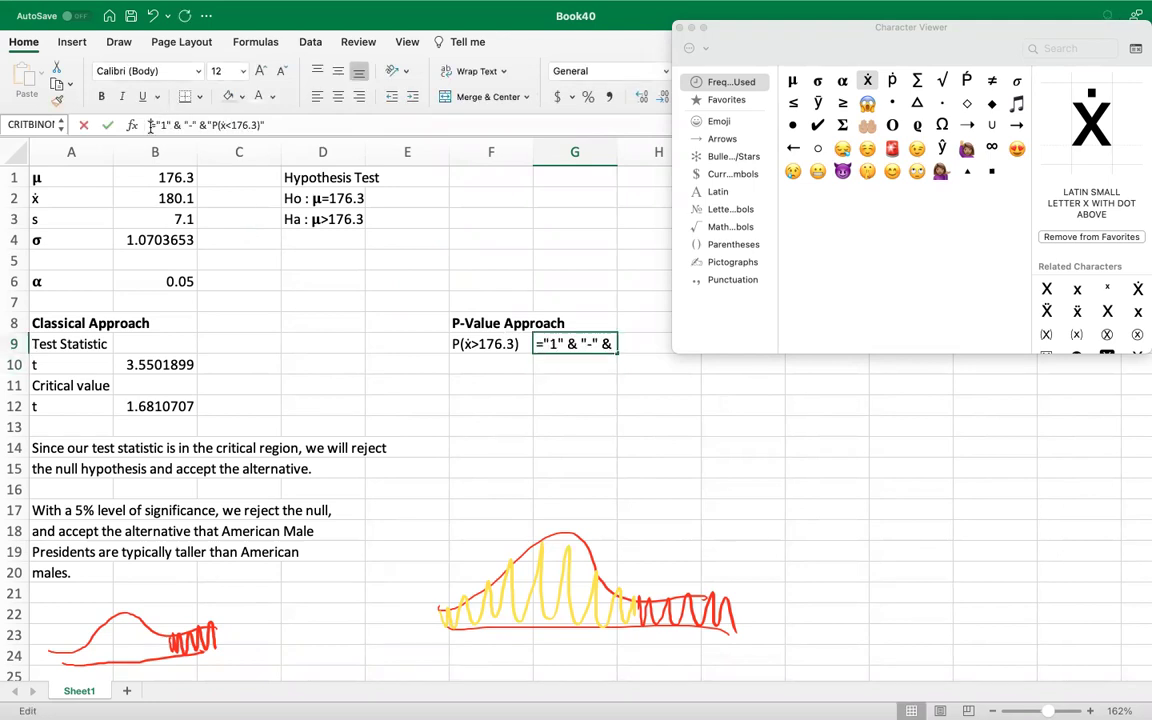
type("\"=")
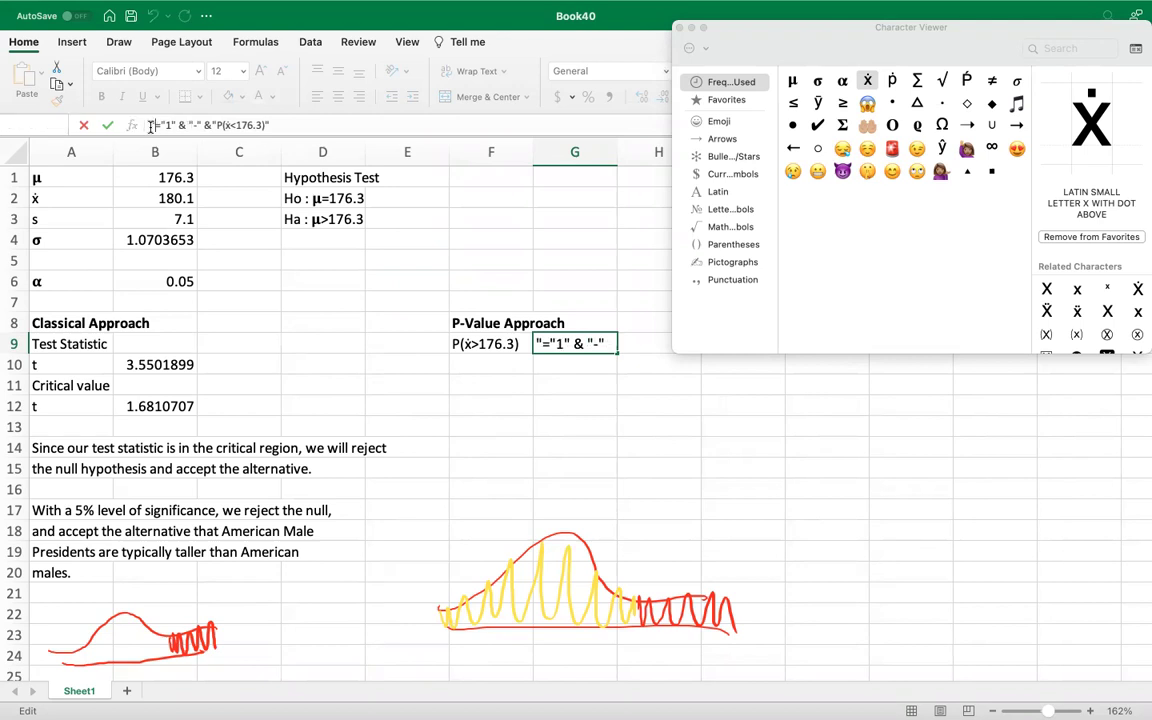
type("\"&")
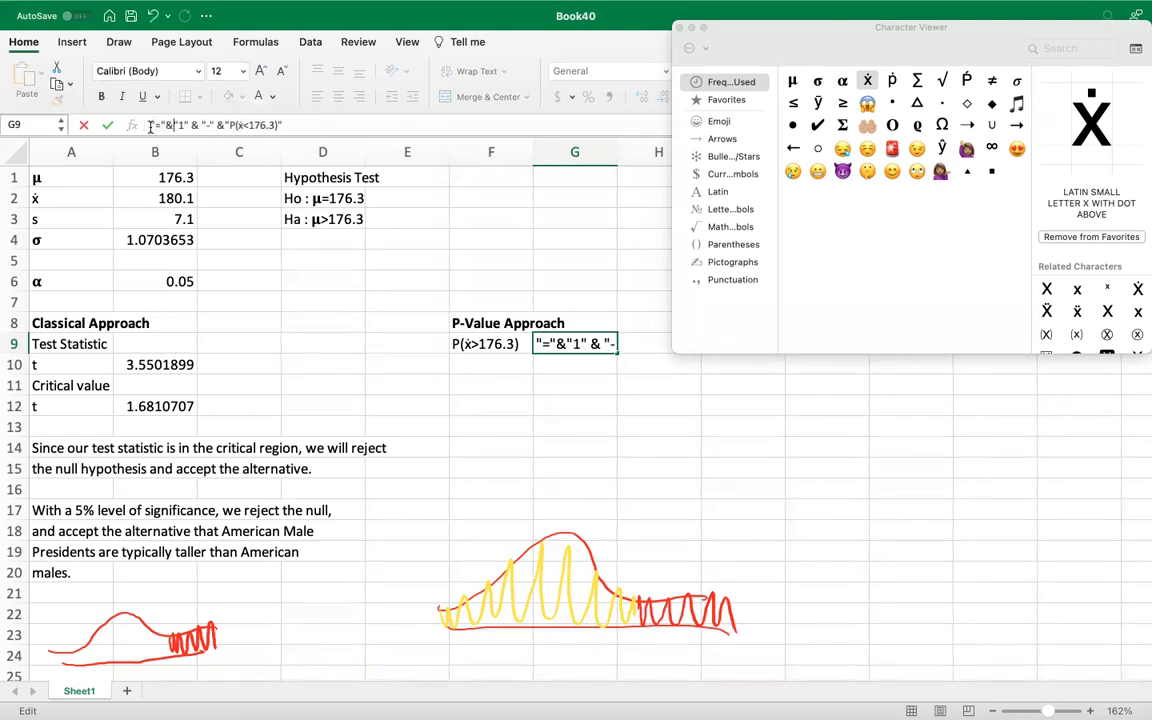
key("Return")
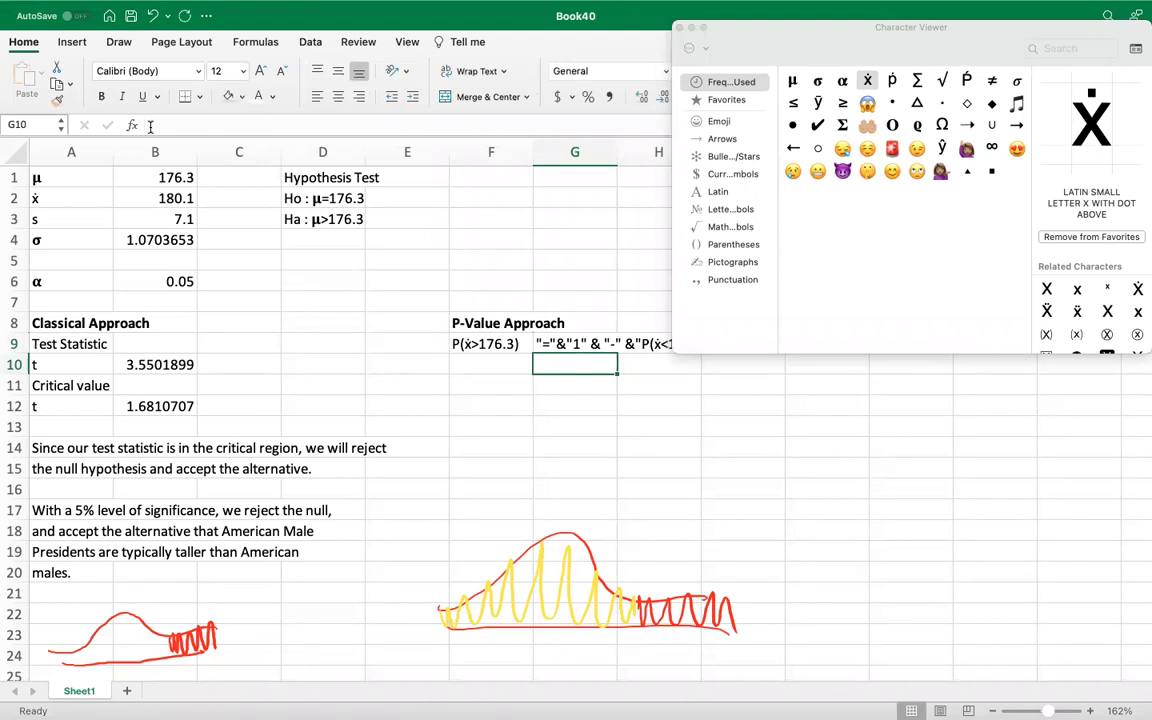
key("Up")
left_click(150, 126)
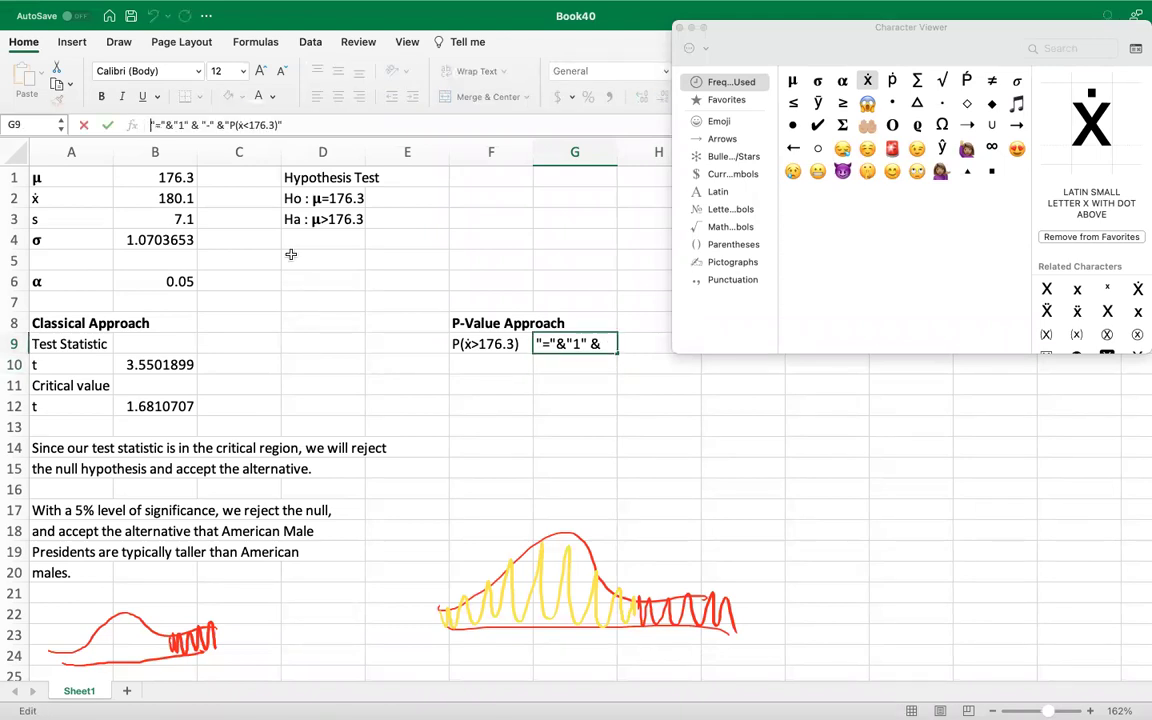
type("=")
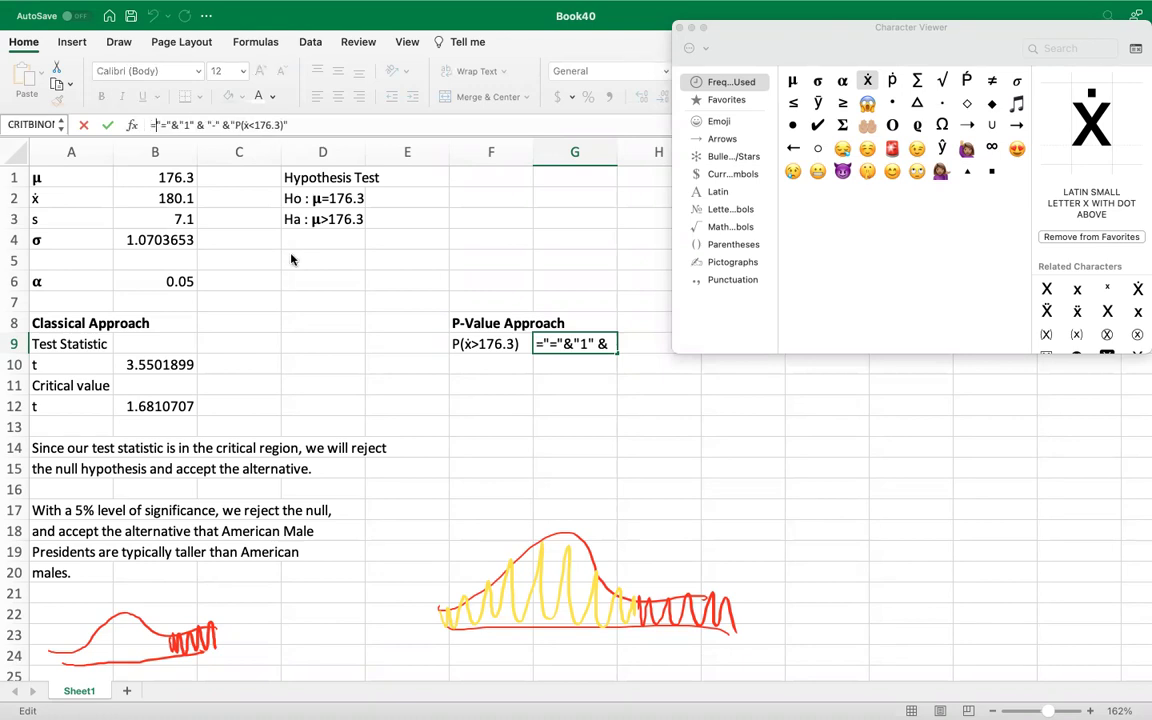
key("Return")
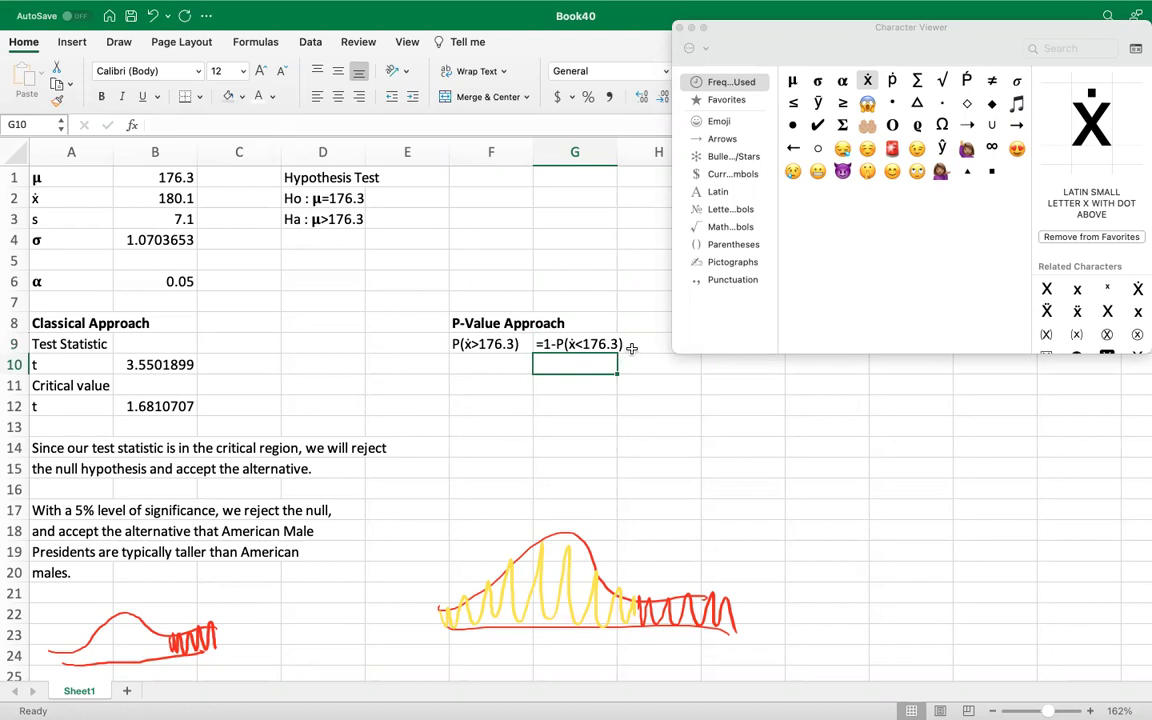
Enter the label P(ẋ<176.3) in F11 and select the adjacent cell G11
left_click(500, 385)
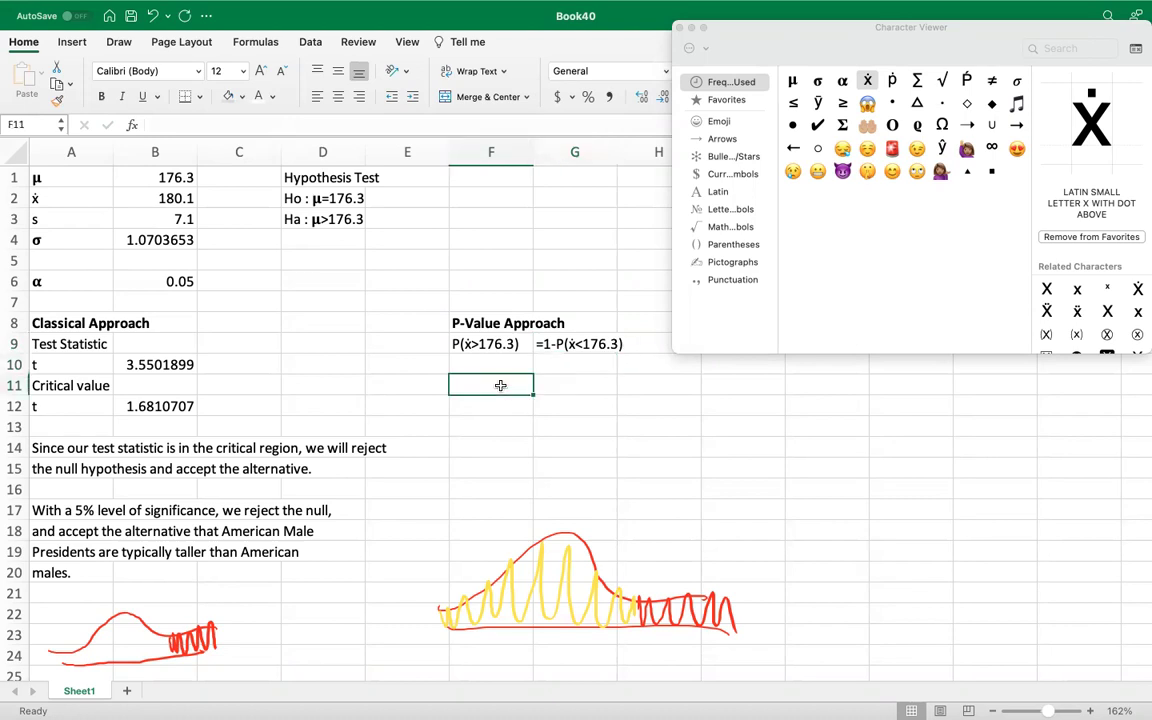
type("P(")
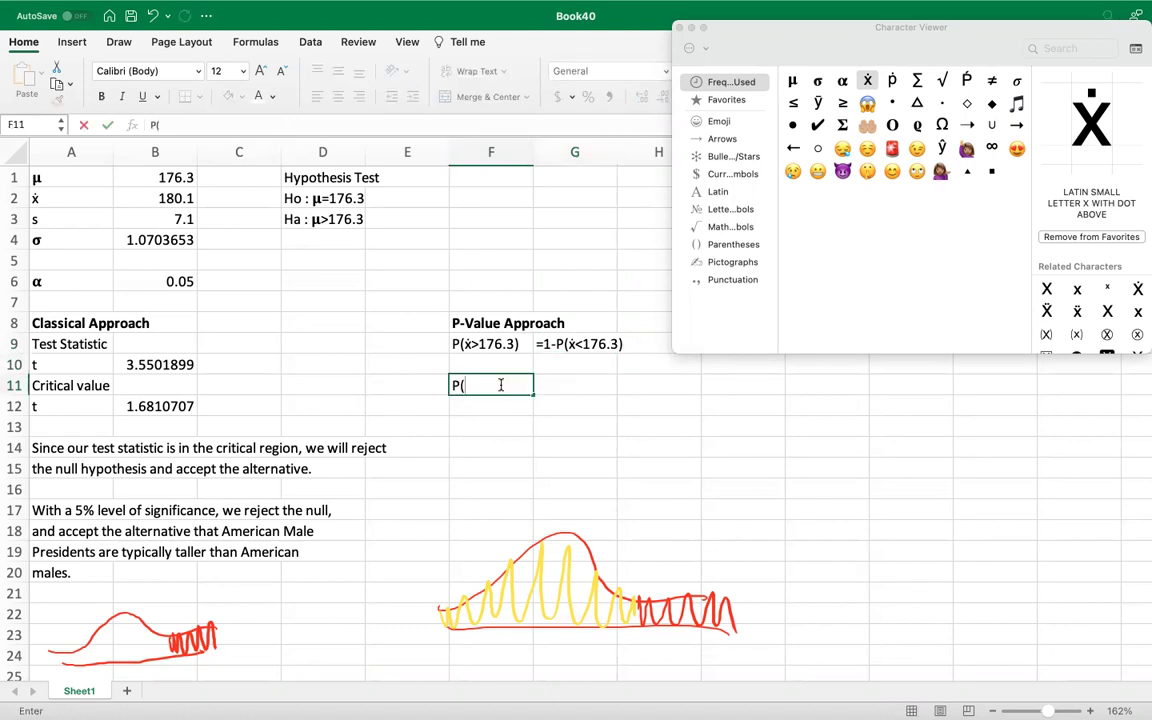
double_click(869, 81)
type("<176.3)")
key("Return")
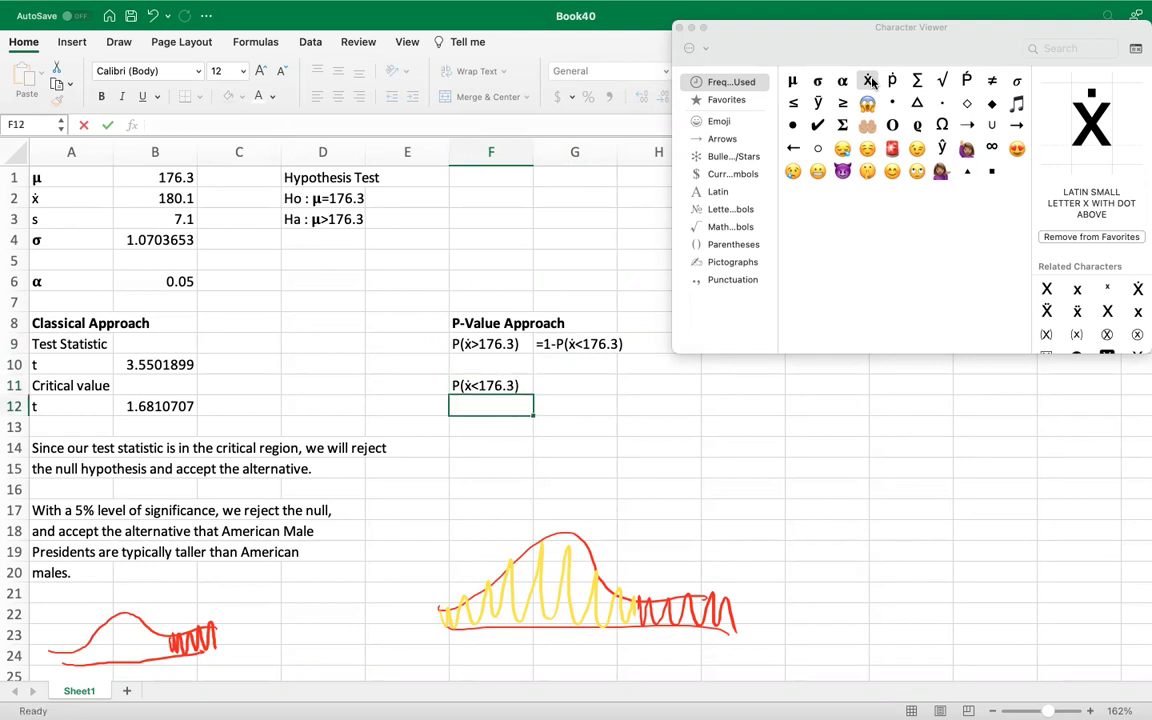
key("Up")
key("Right")
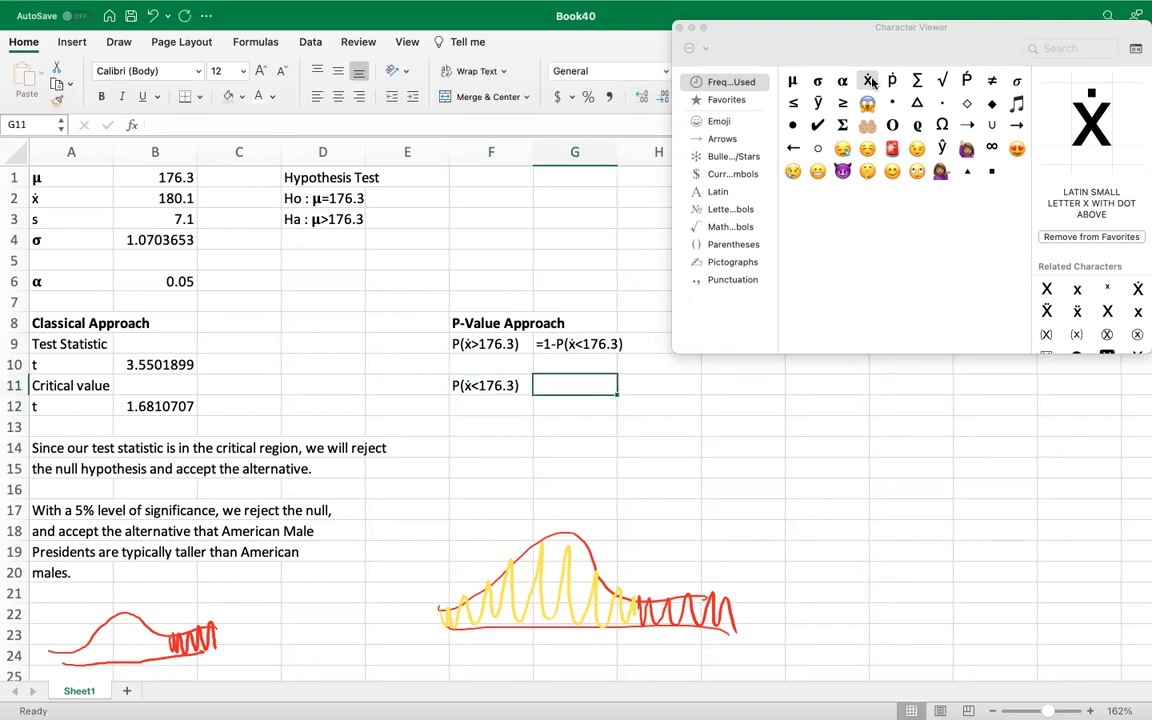
Begin a T.DIST function in G11 for the probability P(ẋ<176.3)
type("=")
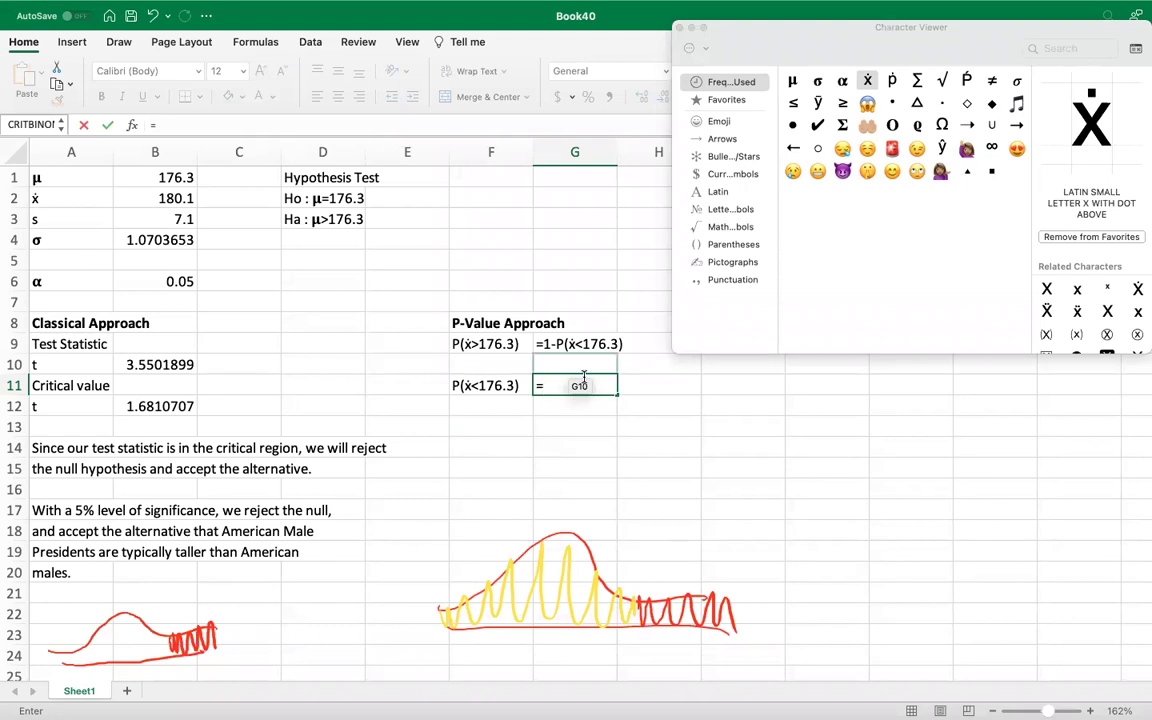
type("t")
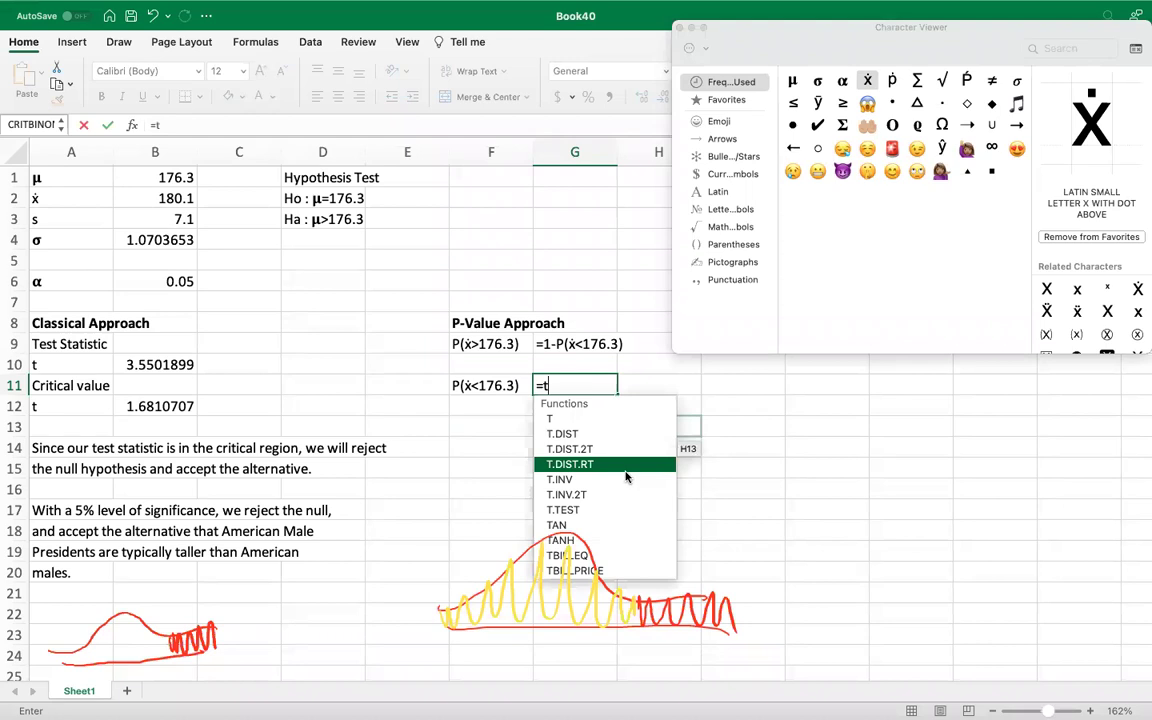
double_click(583, 435)
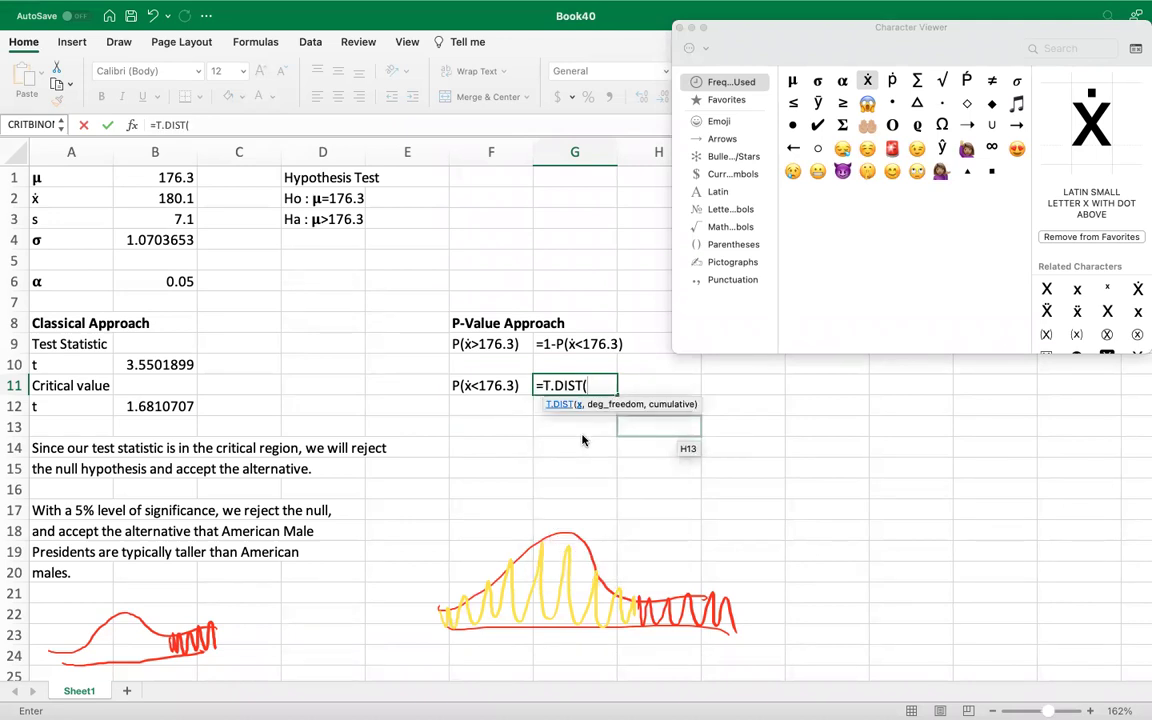
left_click(147, 199)
type(",")
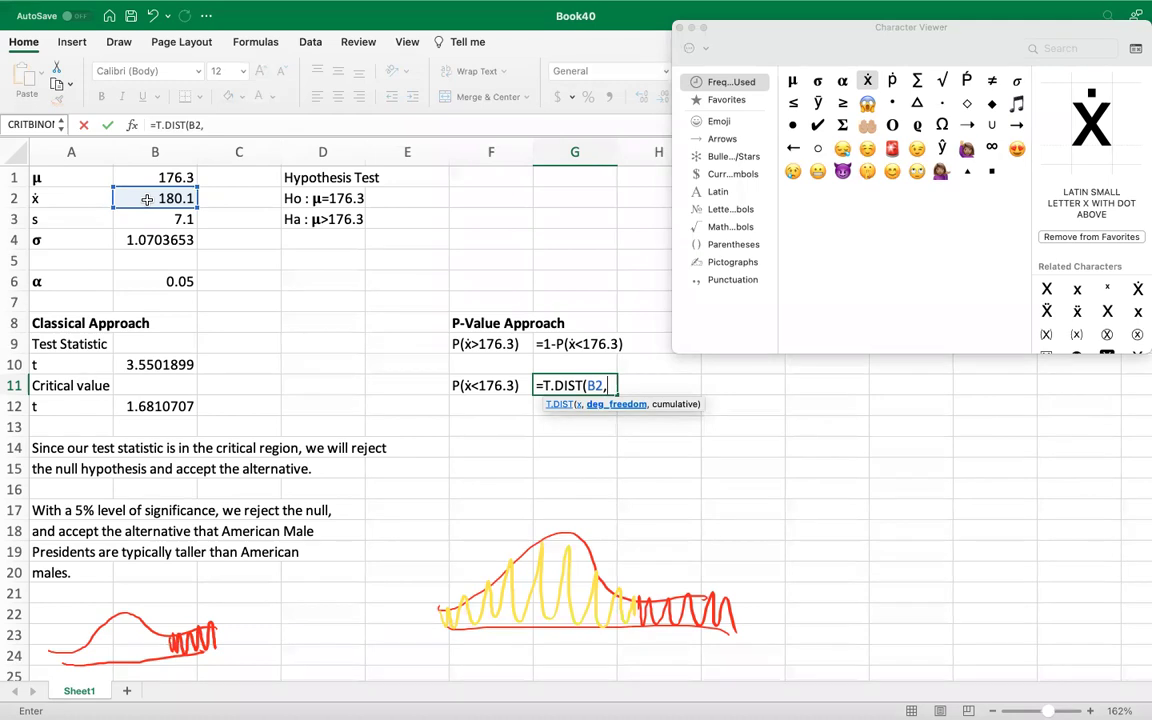
key("BackSpace")
key("BackSpace")
key("BackSpace")
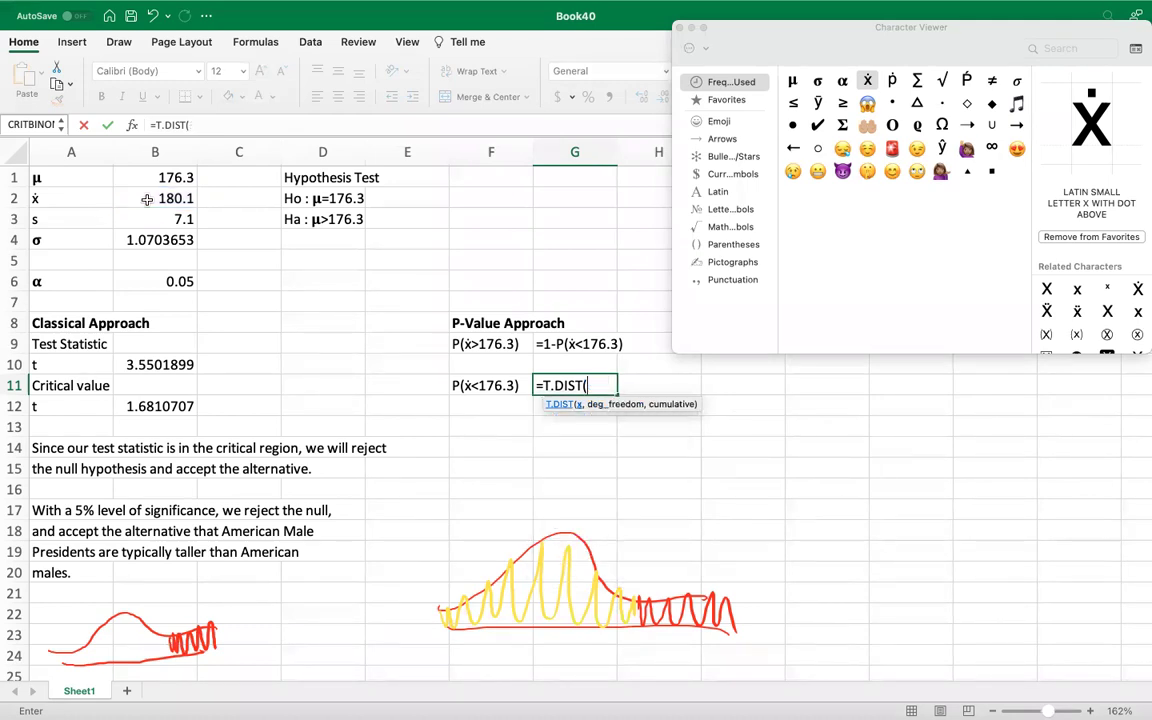
Complete the G11 formula as =T.DIST(B10,43,TRUE), using the test statistic and 43 degrees of freedom
left_click(158, 365)
type(",")
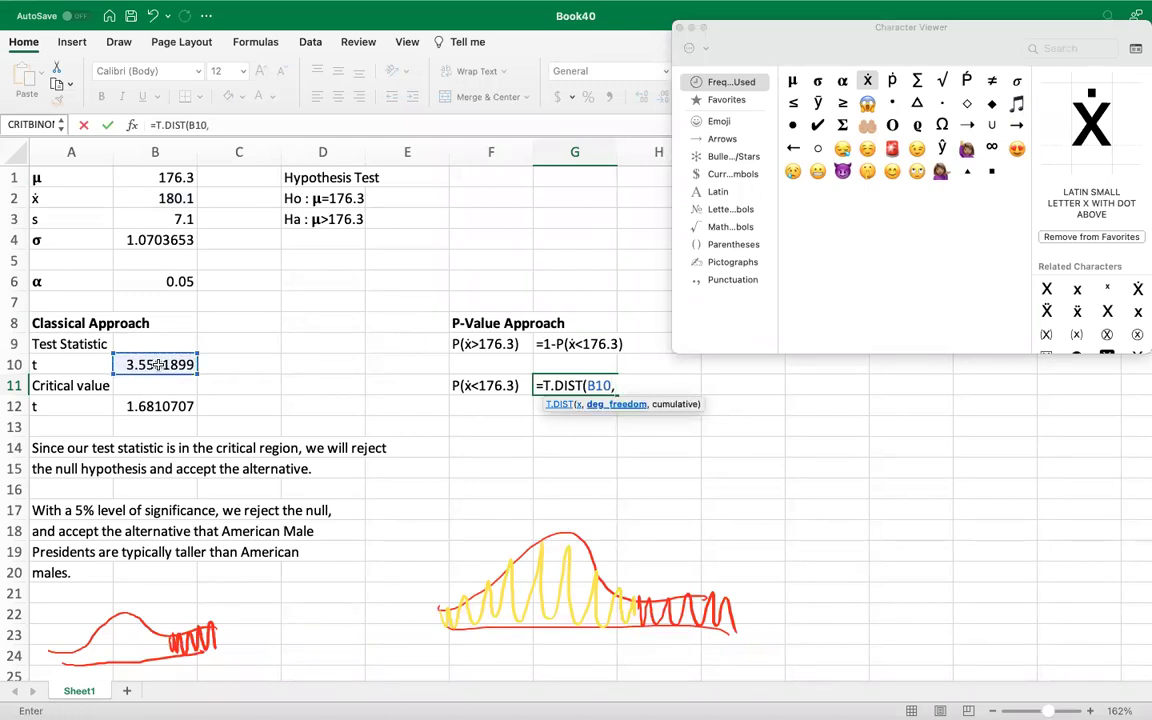
type("43,")
double_click(722, 440)
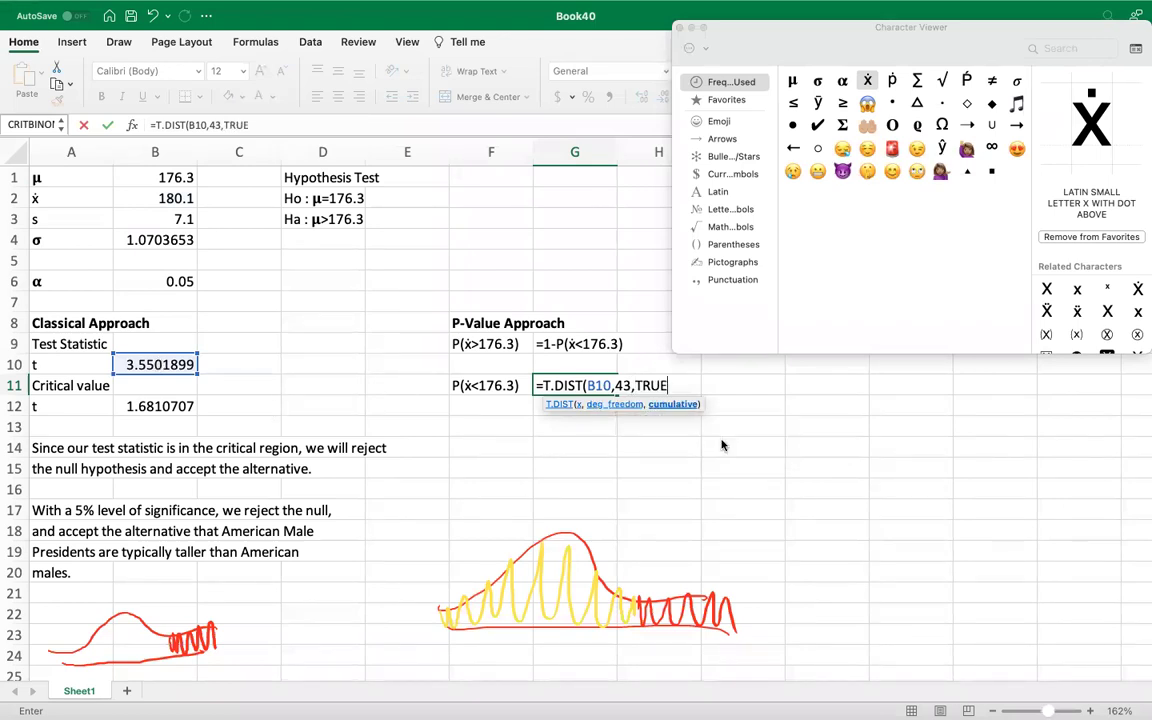
key("Return")
left_click(588, 385)
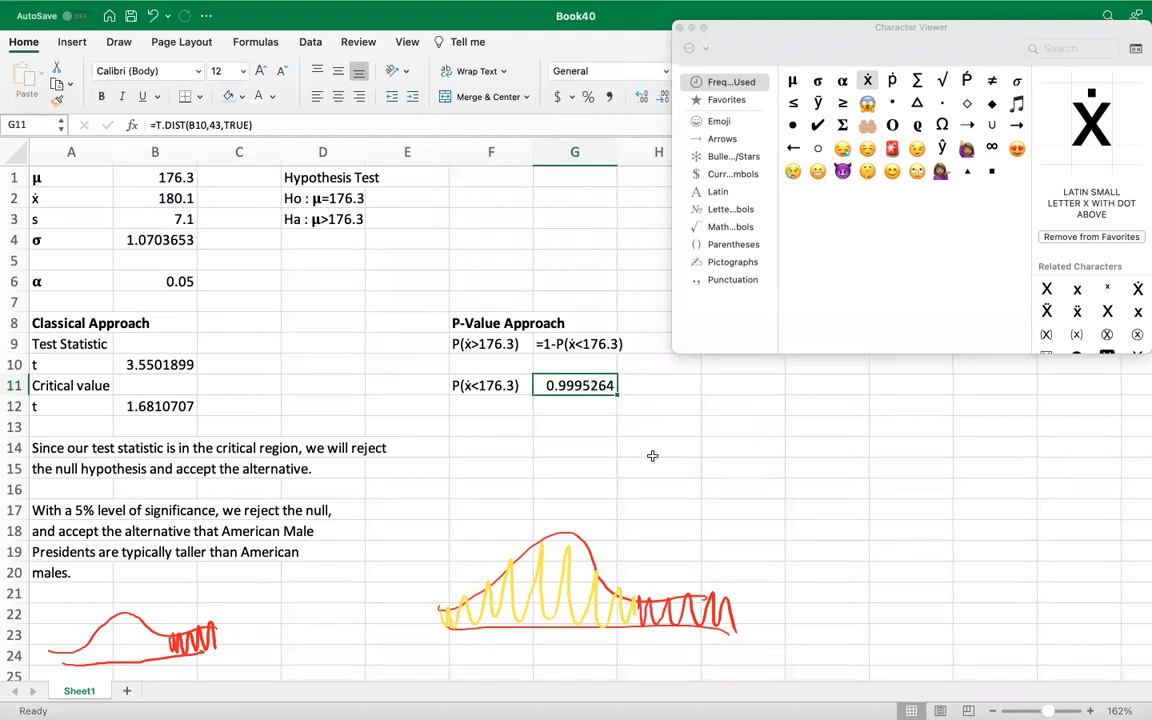
Calculate the p-value in G10 with the formula =1-G11
left_click(572, 366)
type("=")
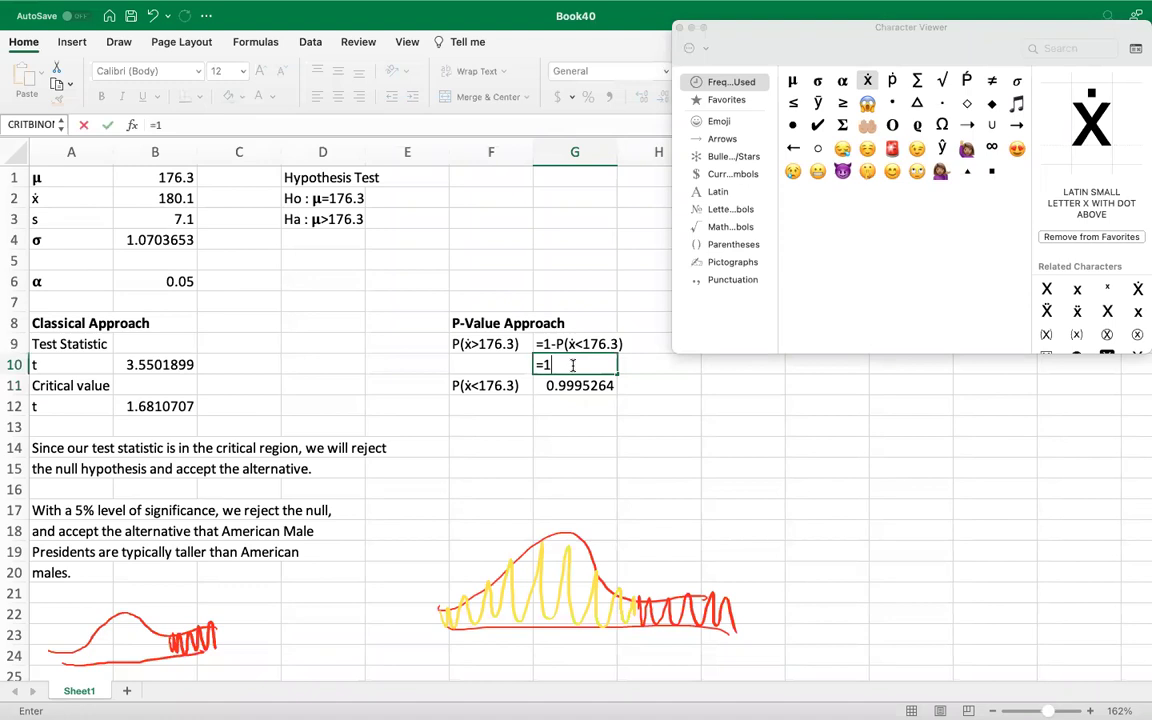
type("1-")
left_click(563, 393)
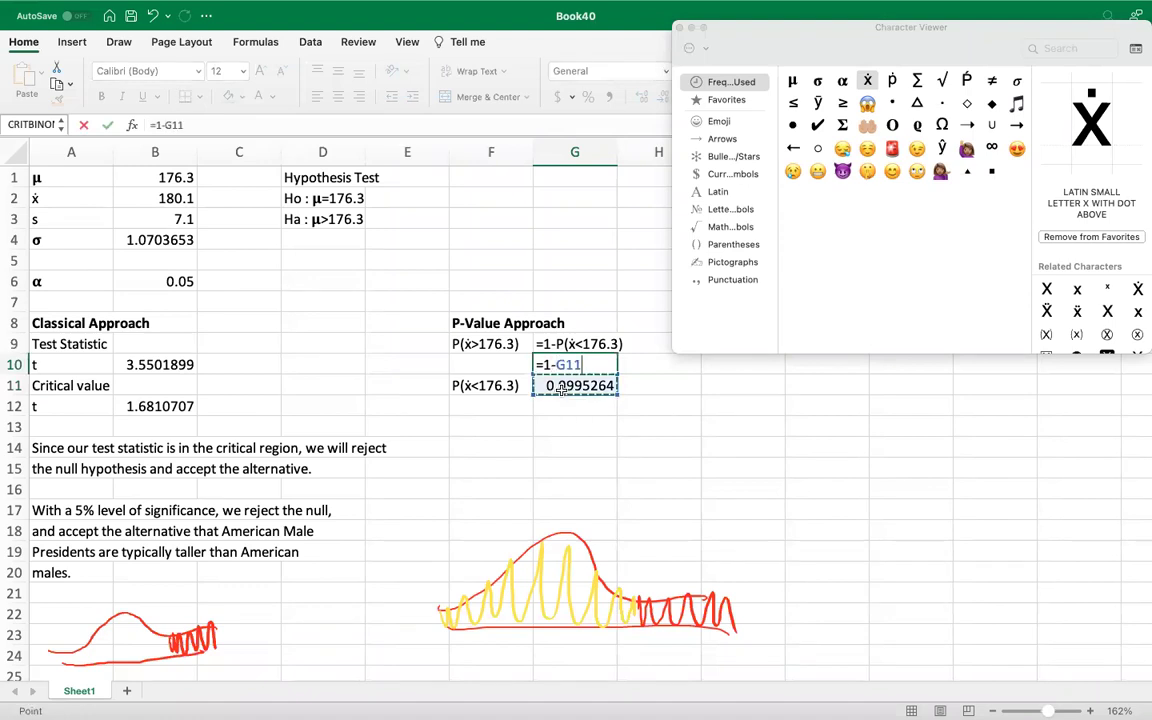
key("Return")
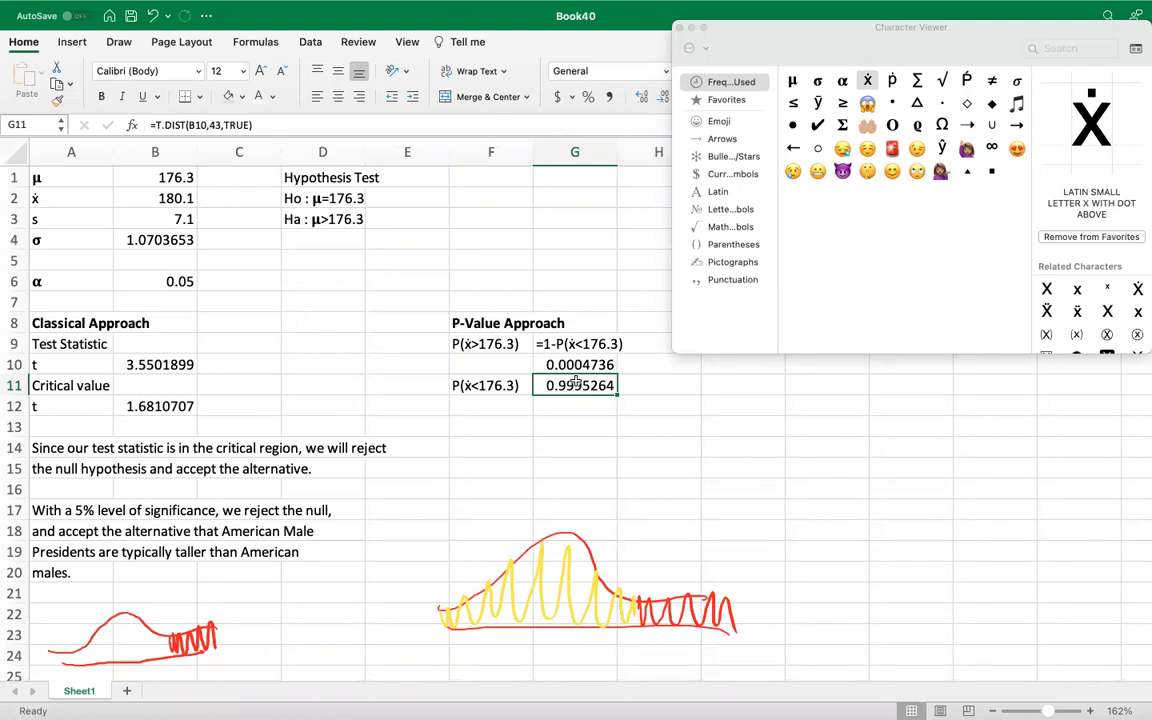
left_click(589, 367)
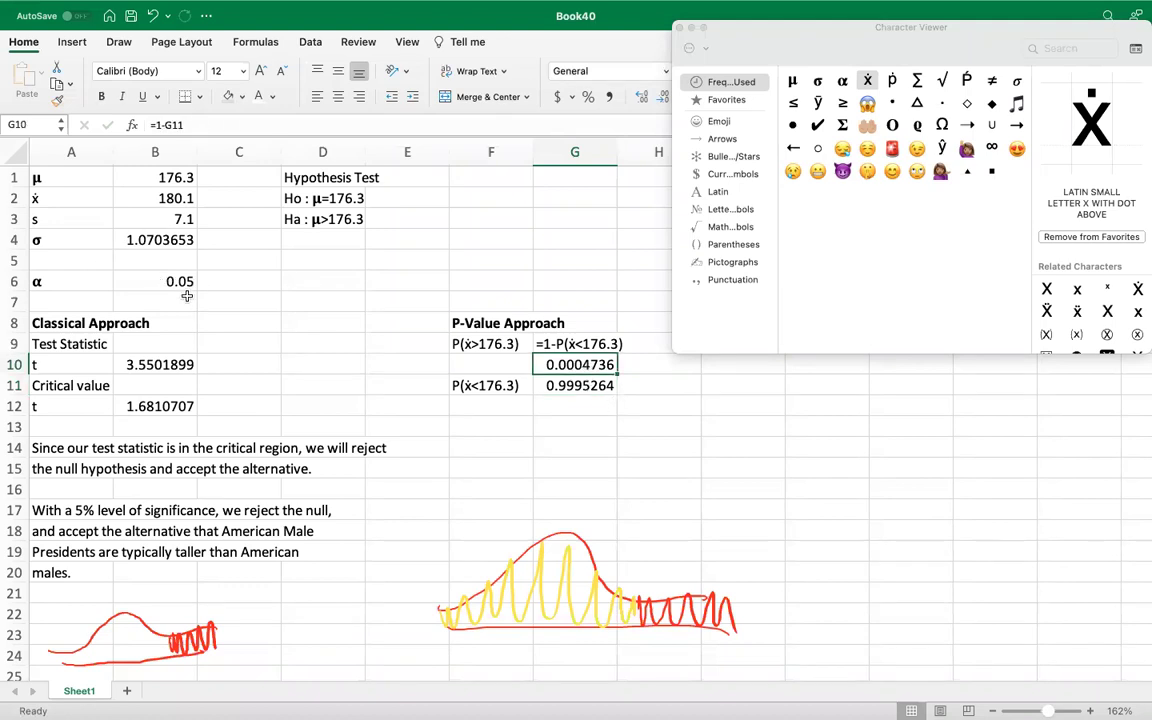
Write the conclusion "Since 0.0005<0.05 (our significance level) we will reject the null hypothesis." in F13
left_click(481, 431)
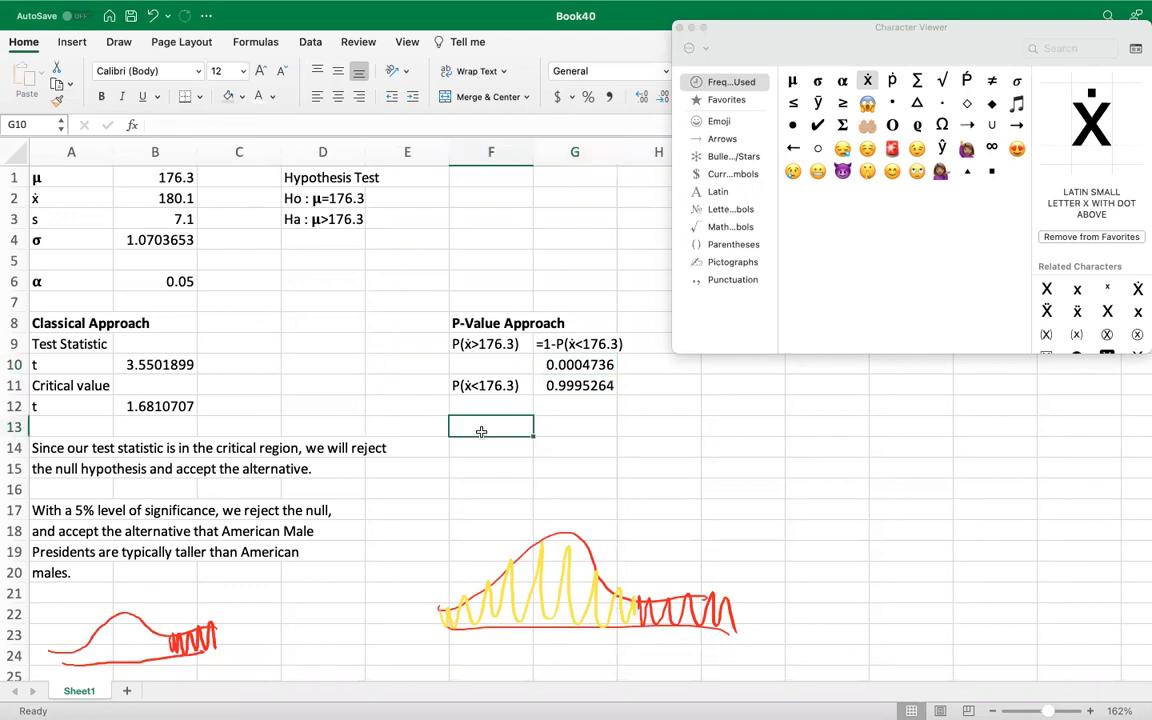
type("Since")
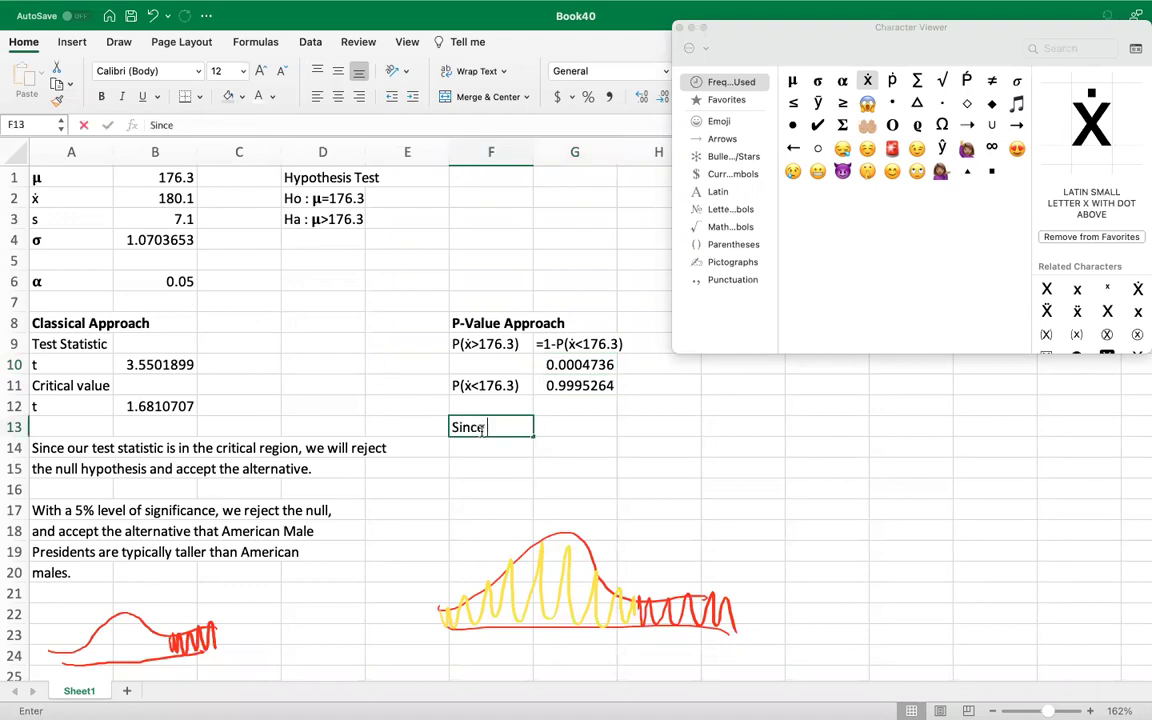
type(" 0.")
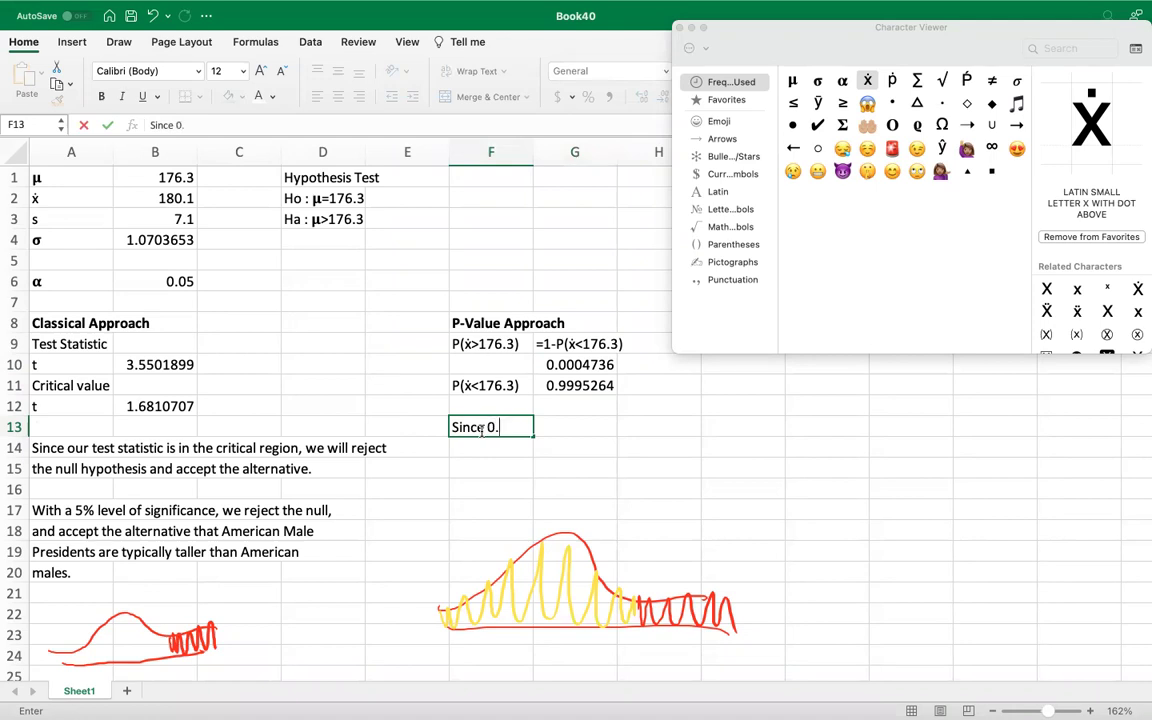
type("0005")
type("<0.05")
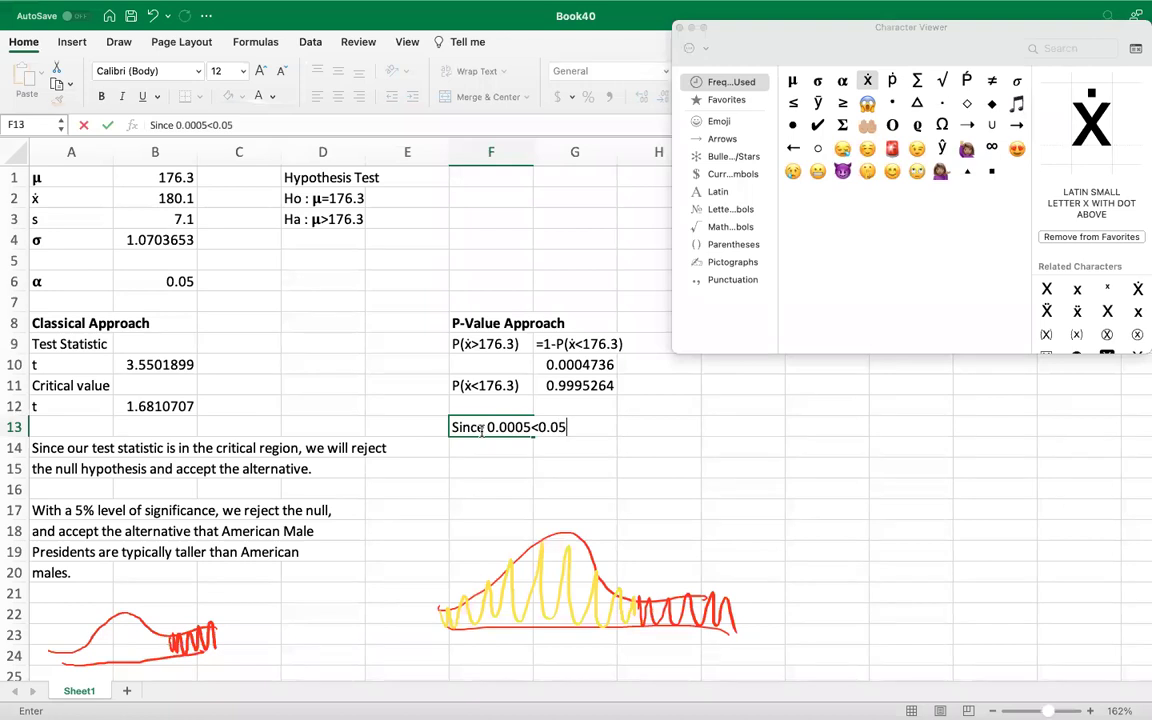
type(" (our significance level")
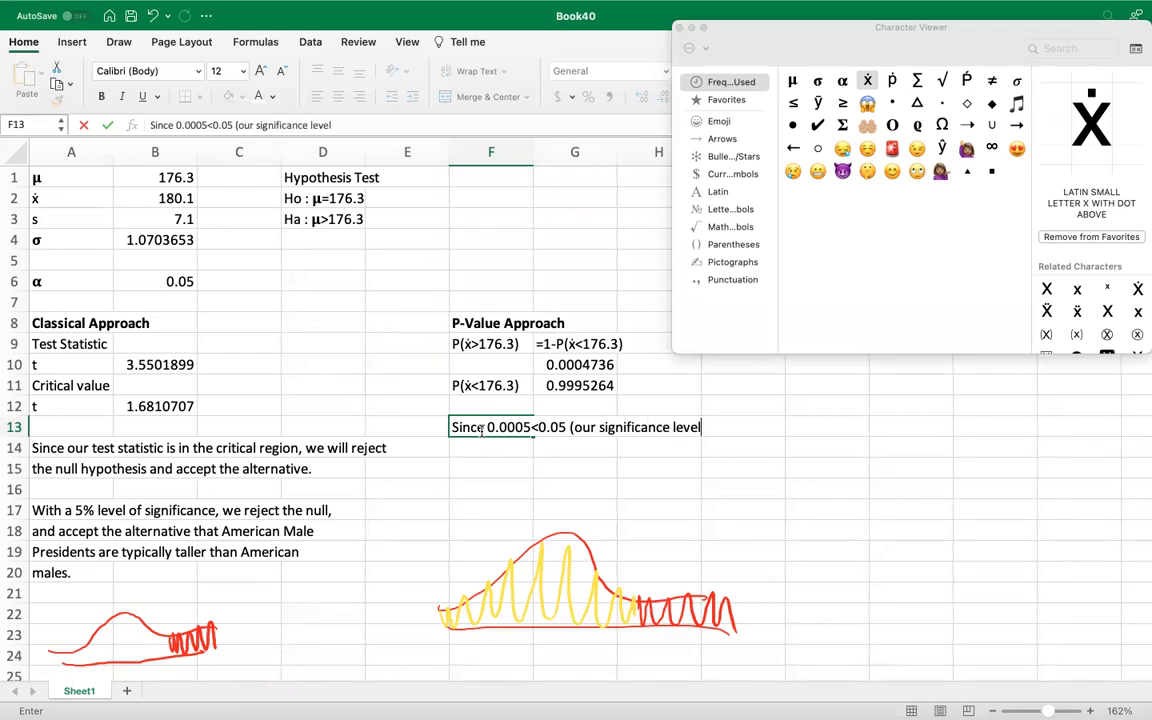
type(") we will reject the null hypothesis.")
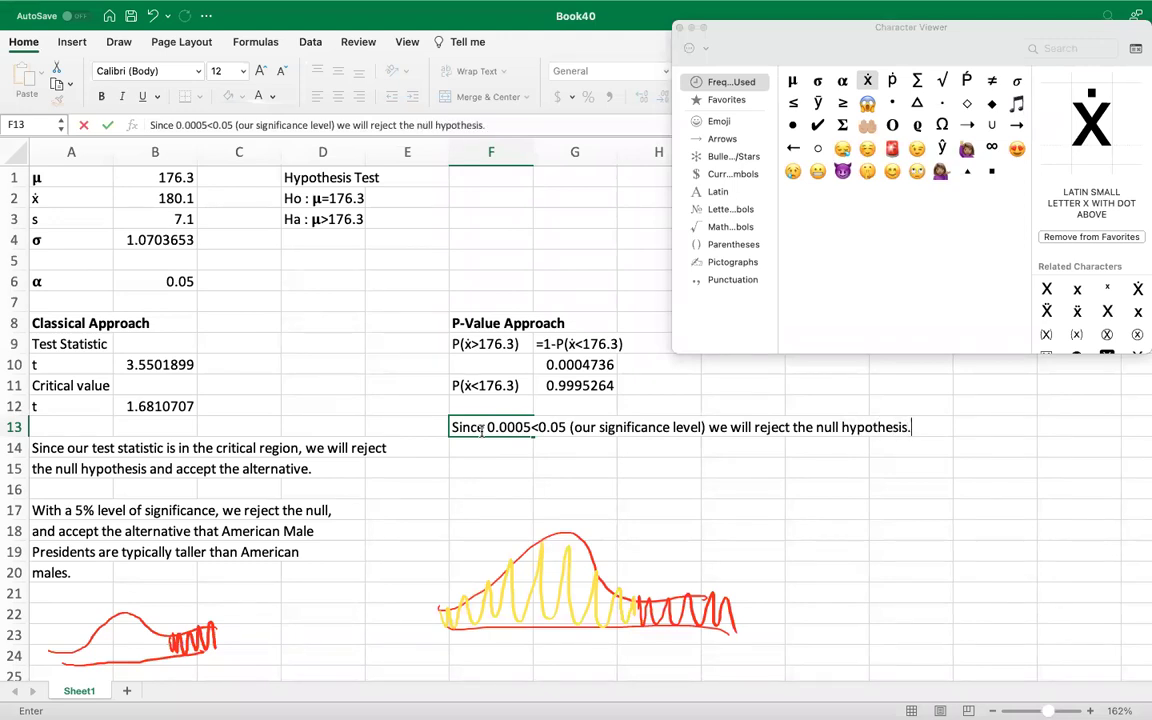
key("Return")
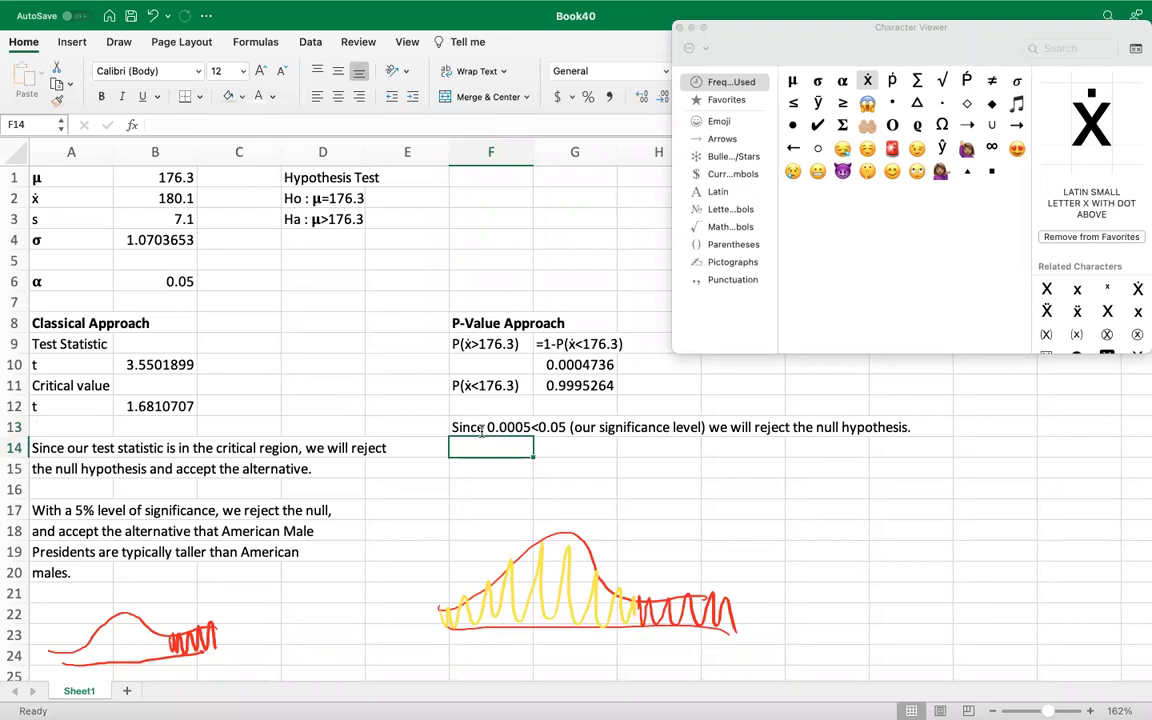
Remove the final period from the F13 conclusion and continue it in F14 with "and accept the alternative."
left_click(481, 430)
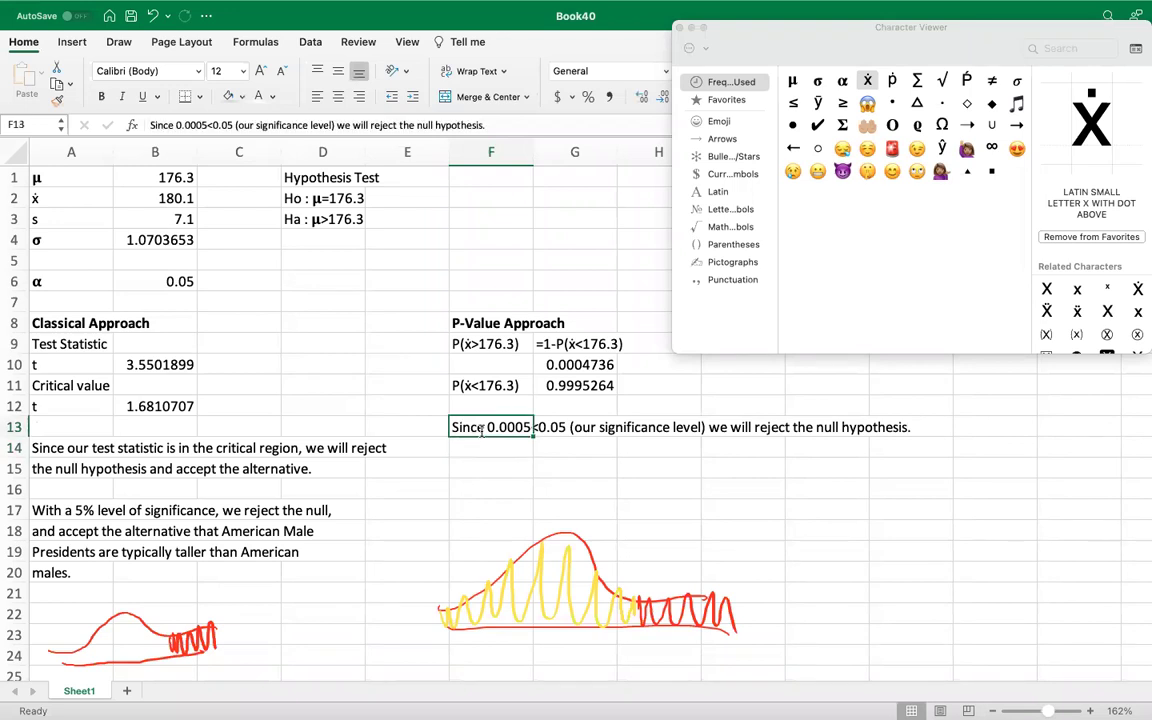
left_click(512, 125)
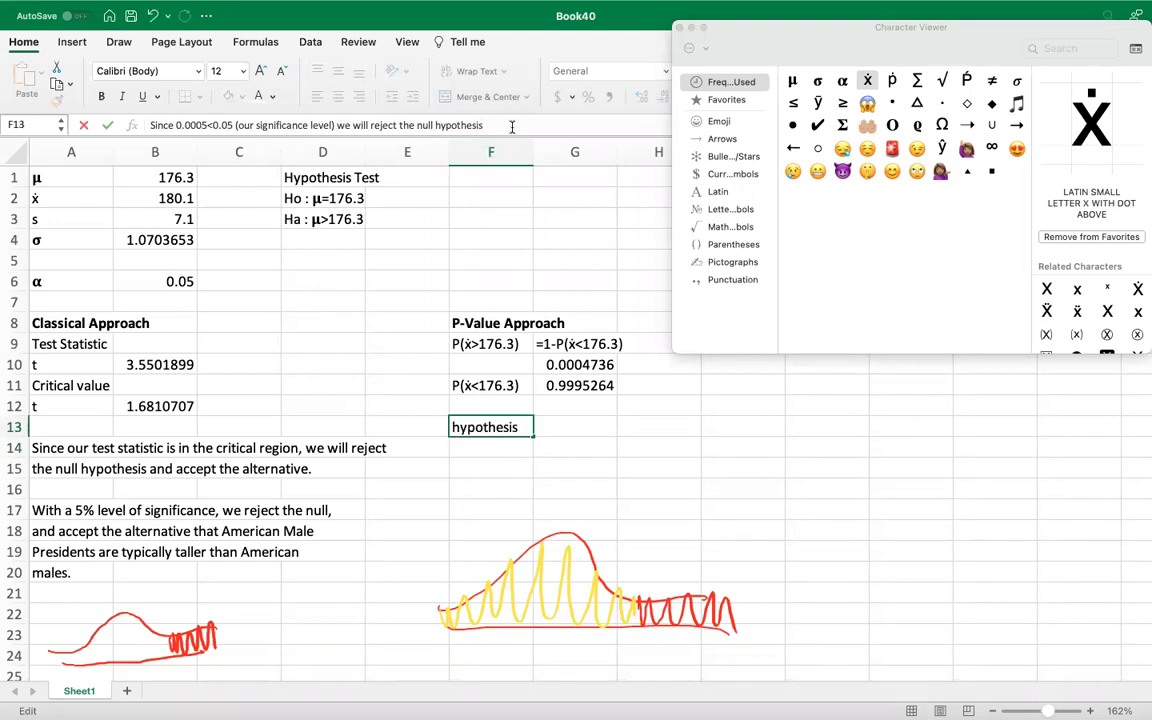
key("Return")
type("and a")
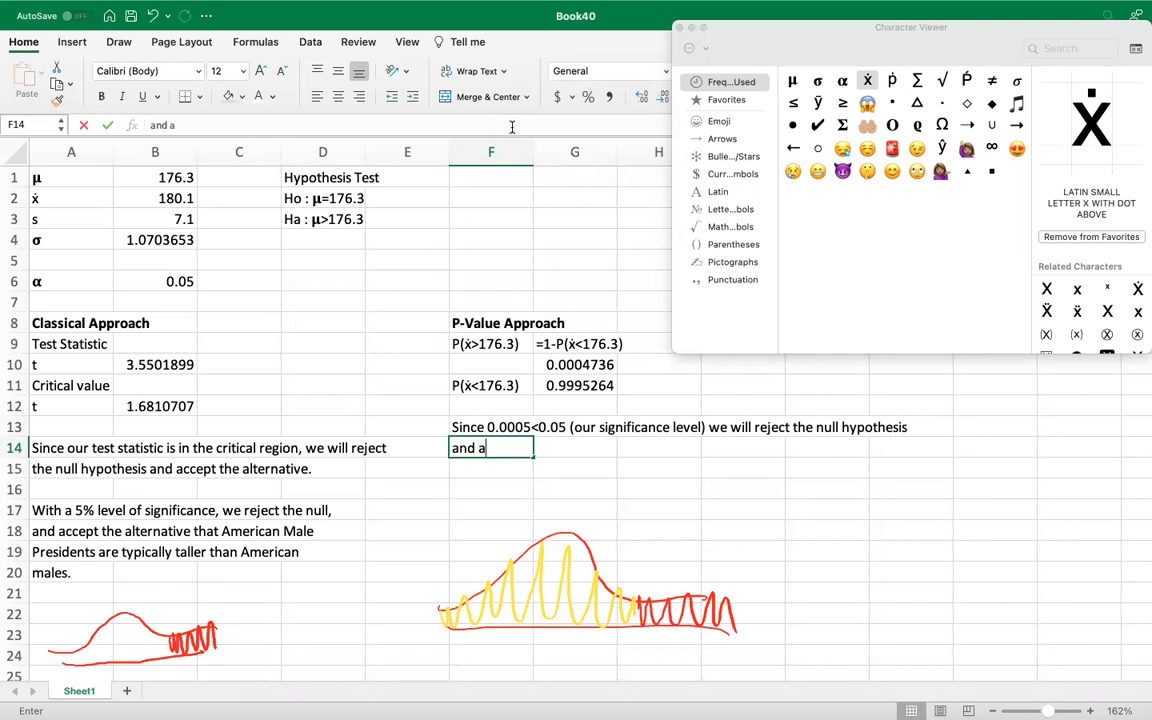
type("ccept the al")
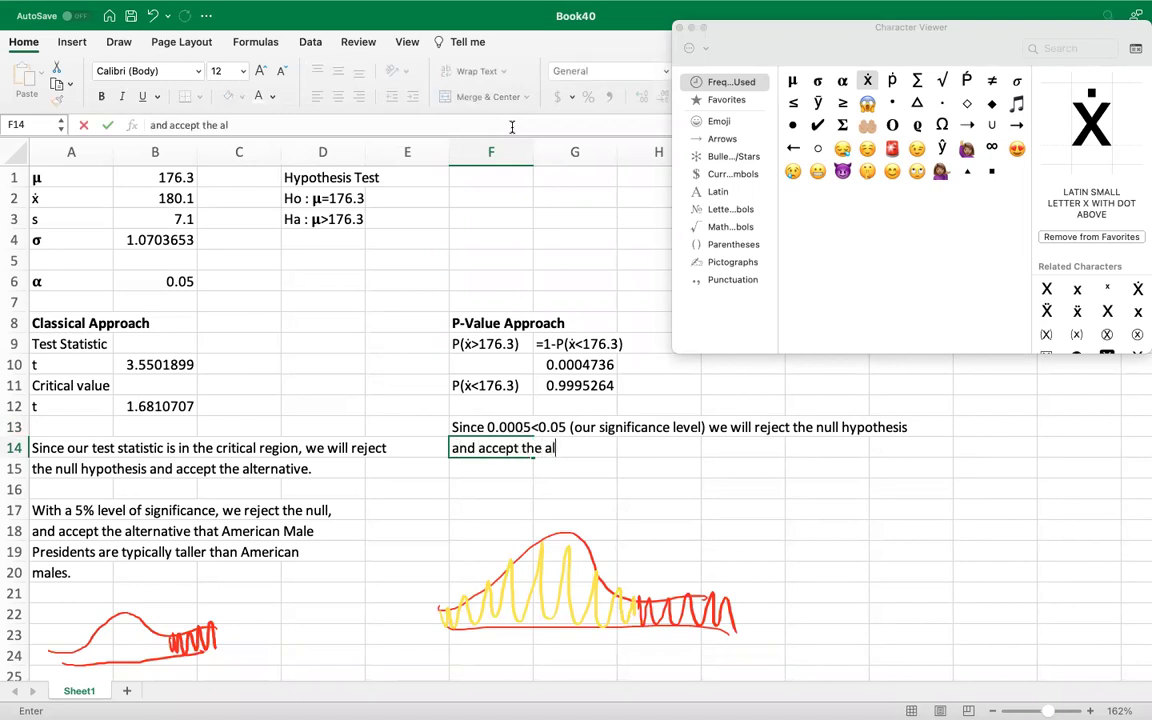
type("ternative.")
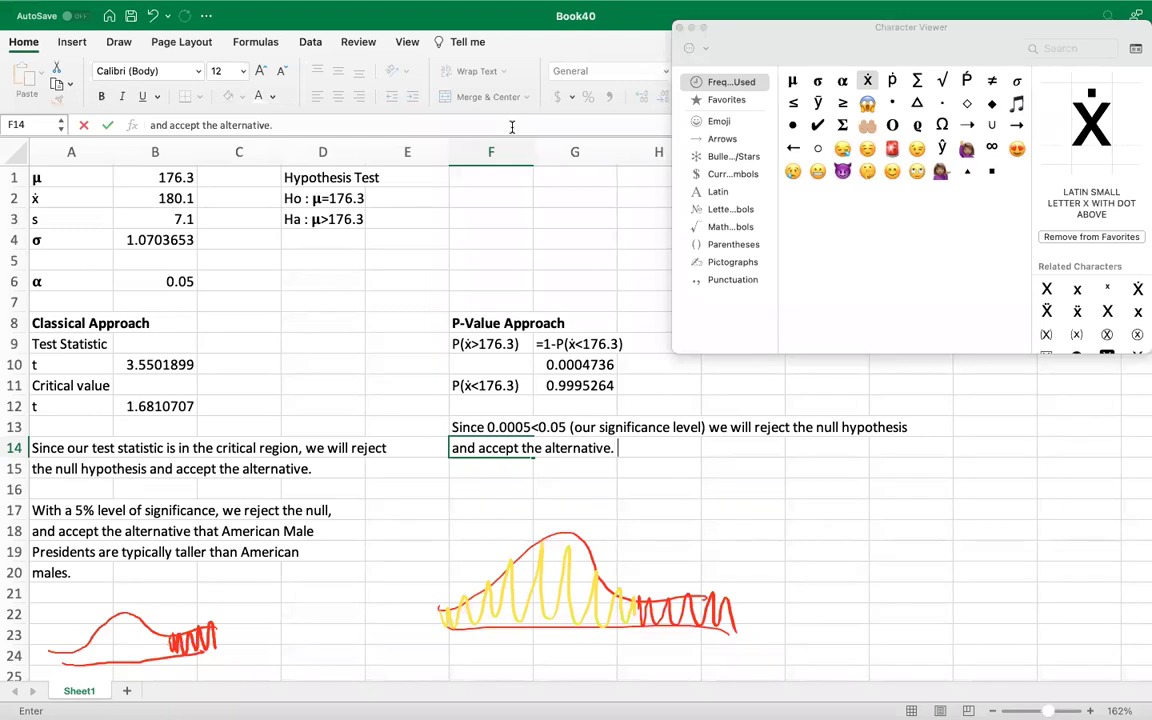
key("Return")
key("Return")
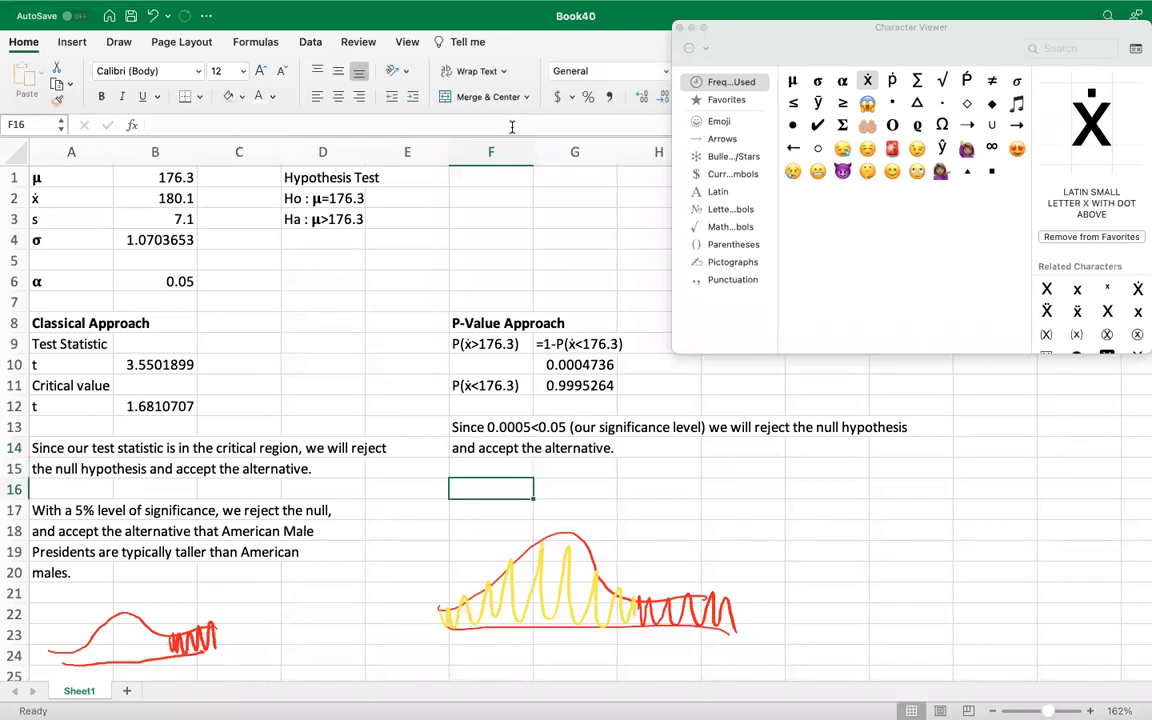
Copy the 5% significance conclusion from A17:A20 to the p-value section, starting at F17
left_click_drag(53, 518, 47, 572)
key("super+c")
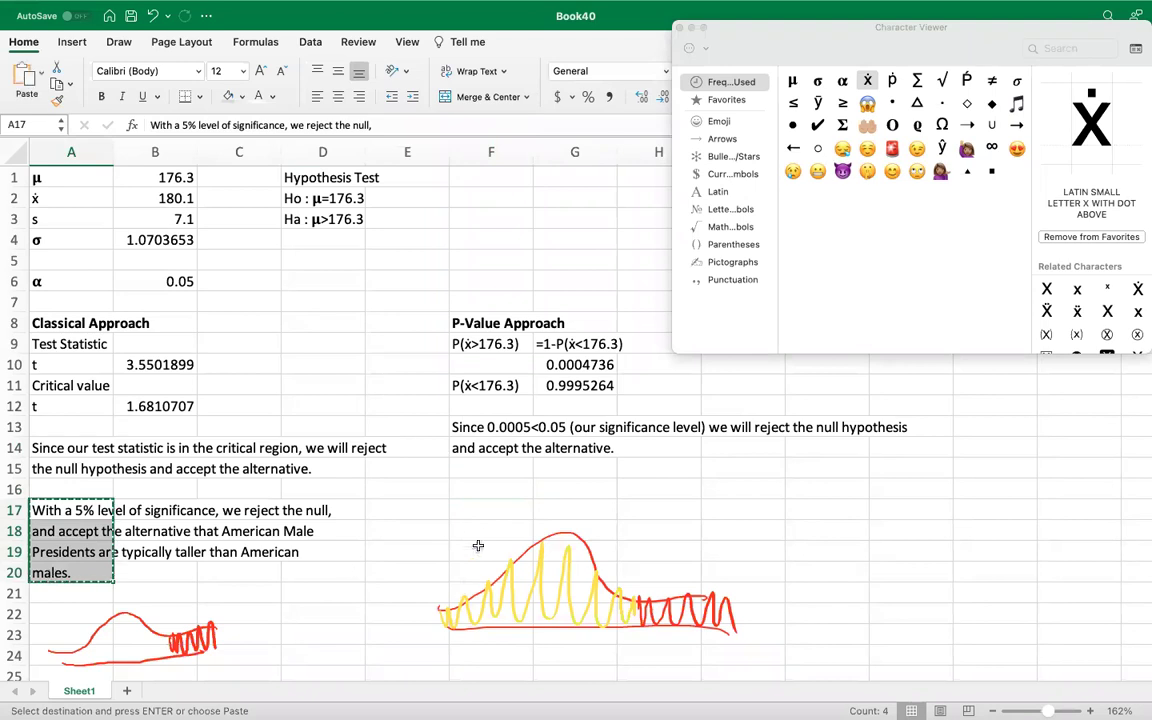
left_click(470, 508)
key("super+v")
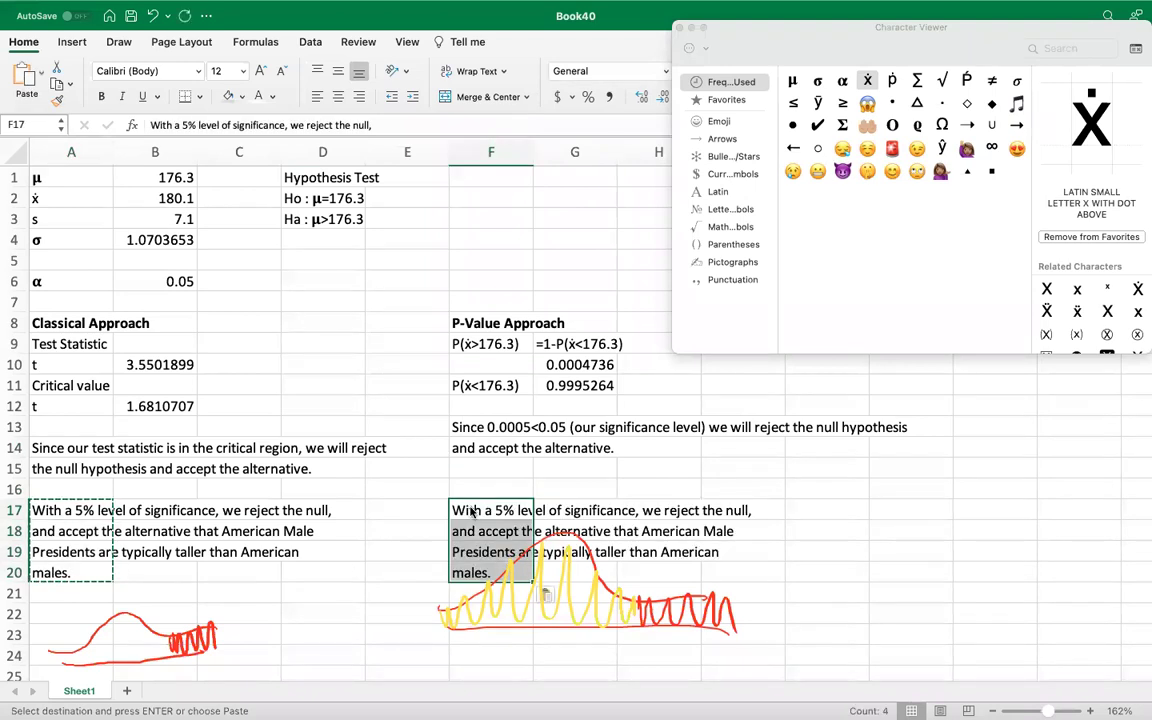
key("Escape")
left_click(799, 595)
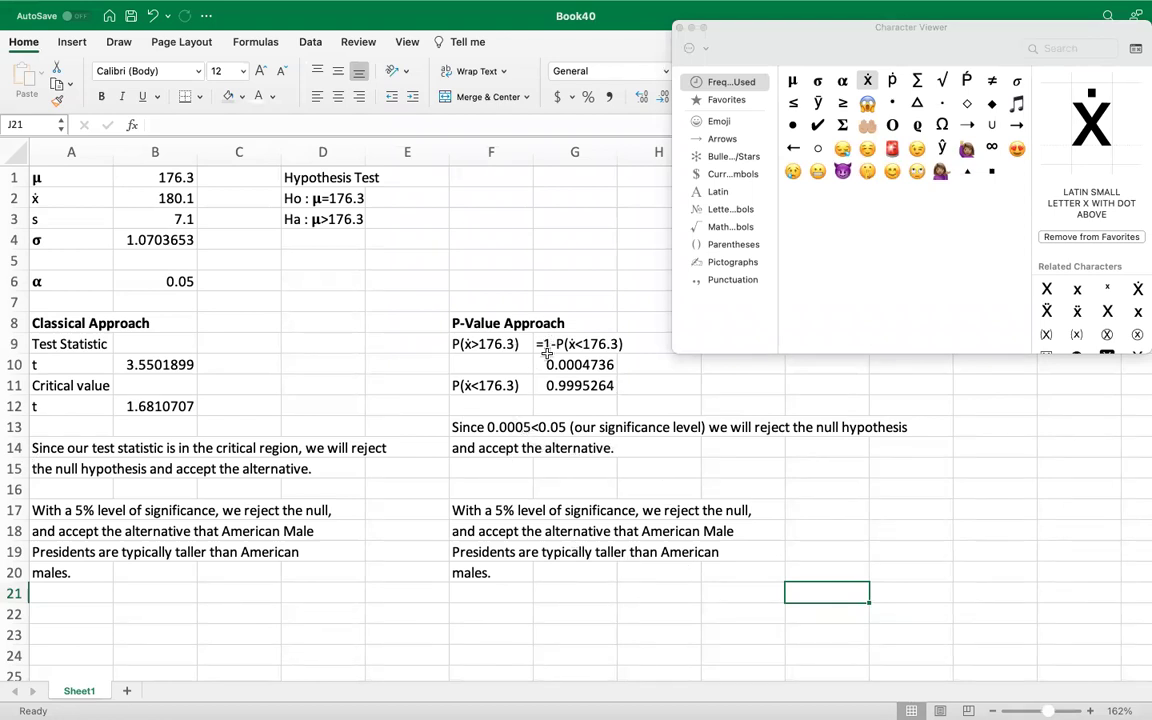
Close the Character Viewer and switch to the slide show, advancing to the presidents example's Step 1 slide
left_click(681, 30)
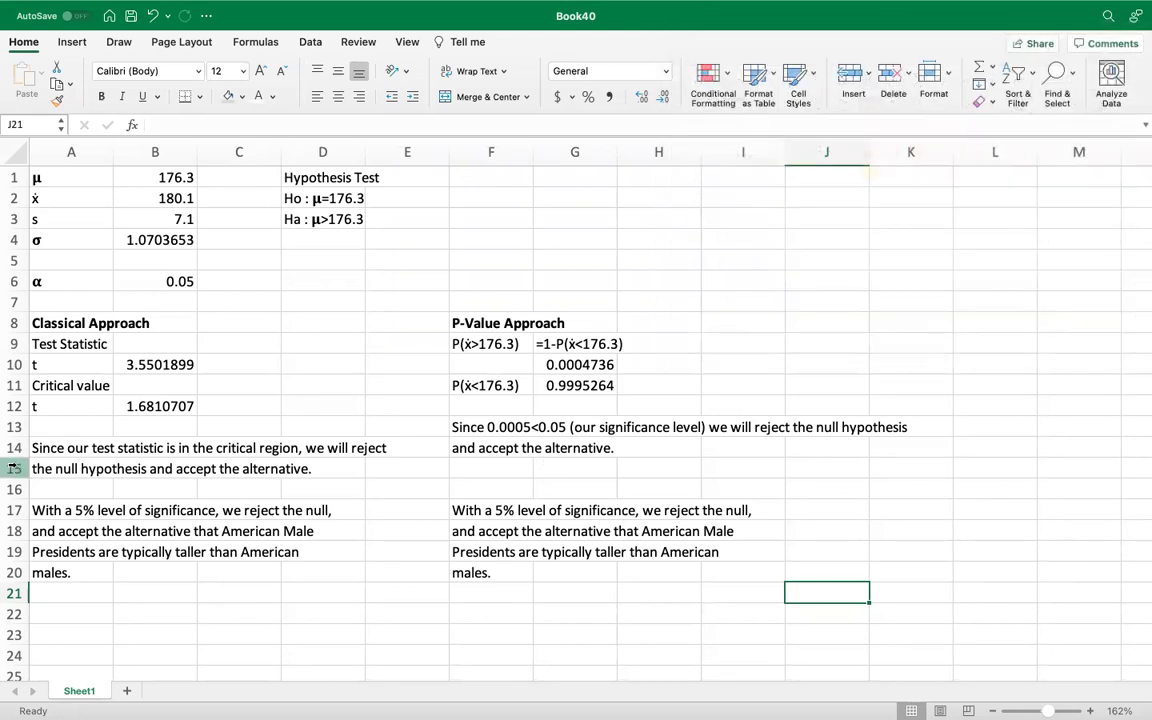
key("ctrl+Left")
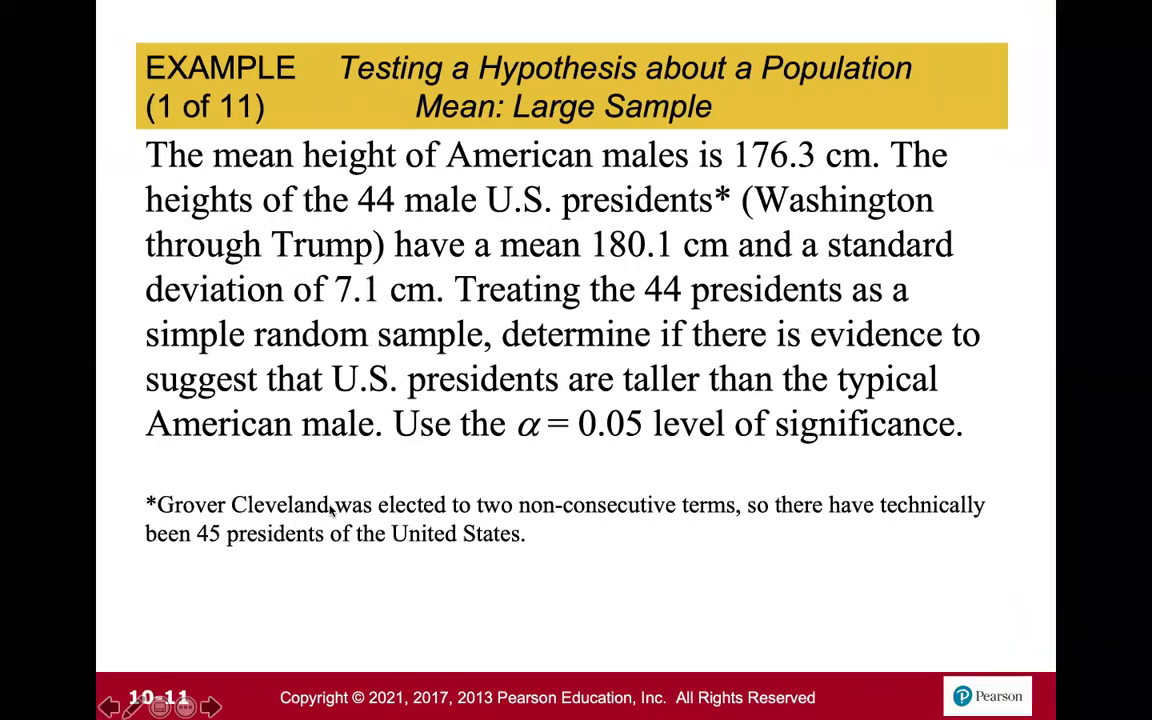
key("Right")
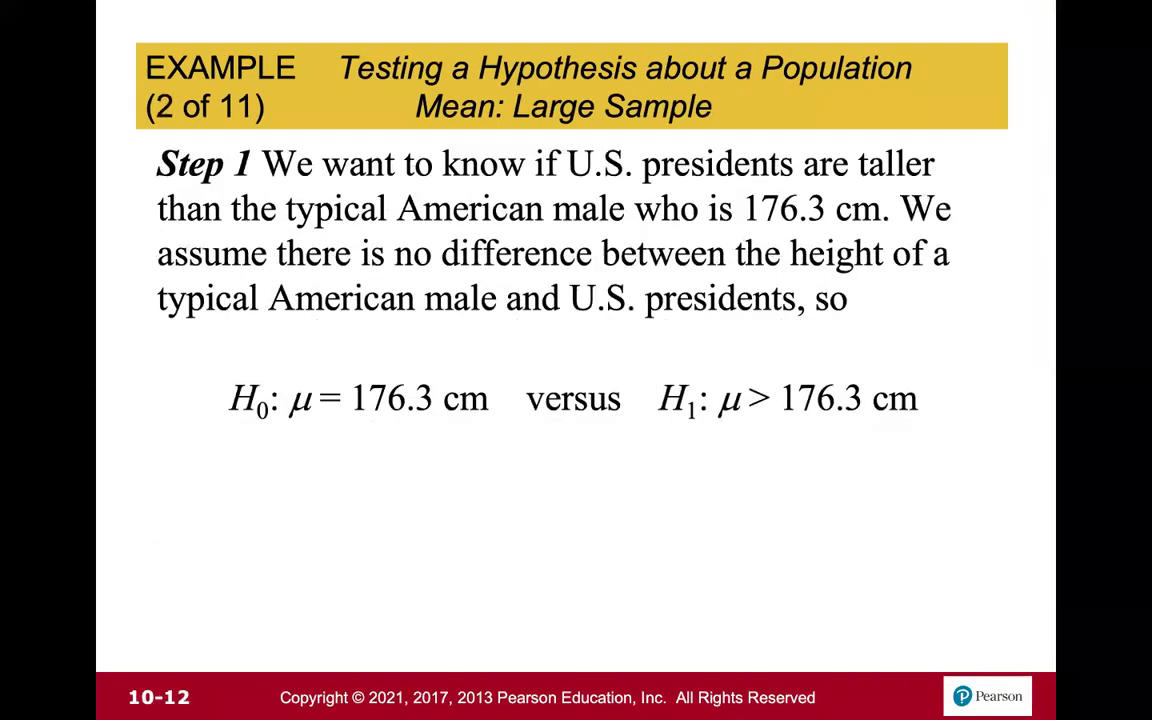
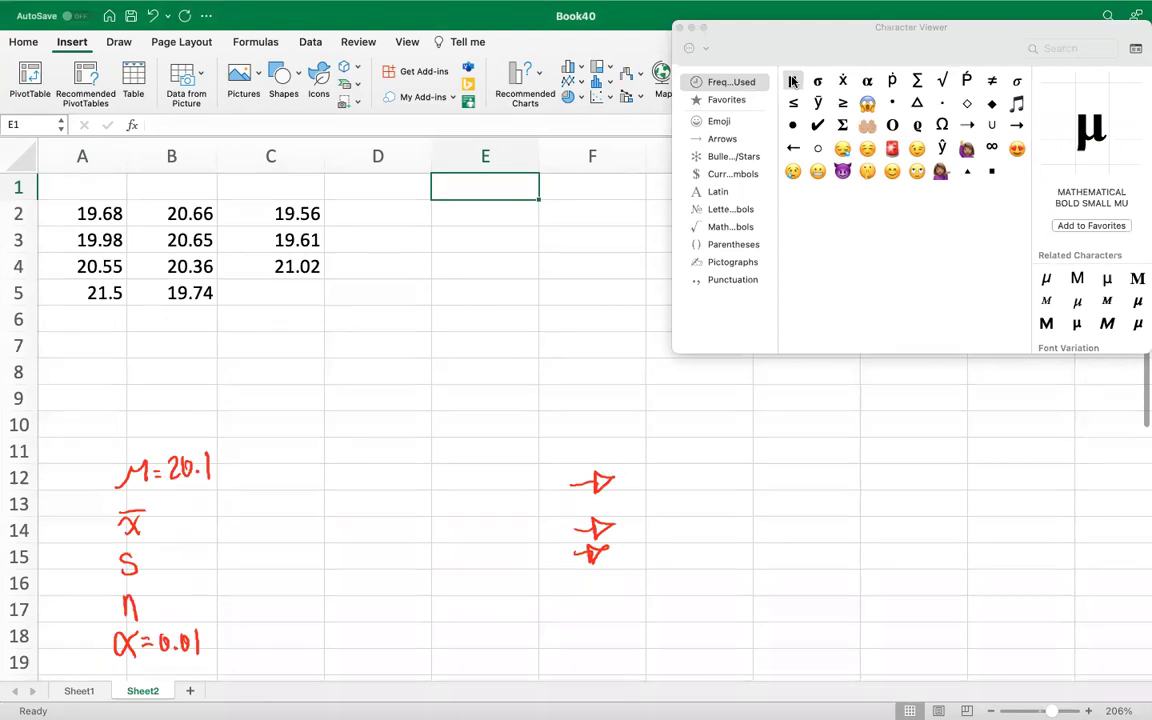
Enter the symbol μ as the label in E1 of Sheet2, deleting the stray letters aa before it
double_click(792, 80)
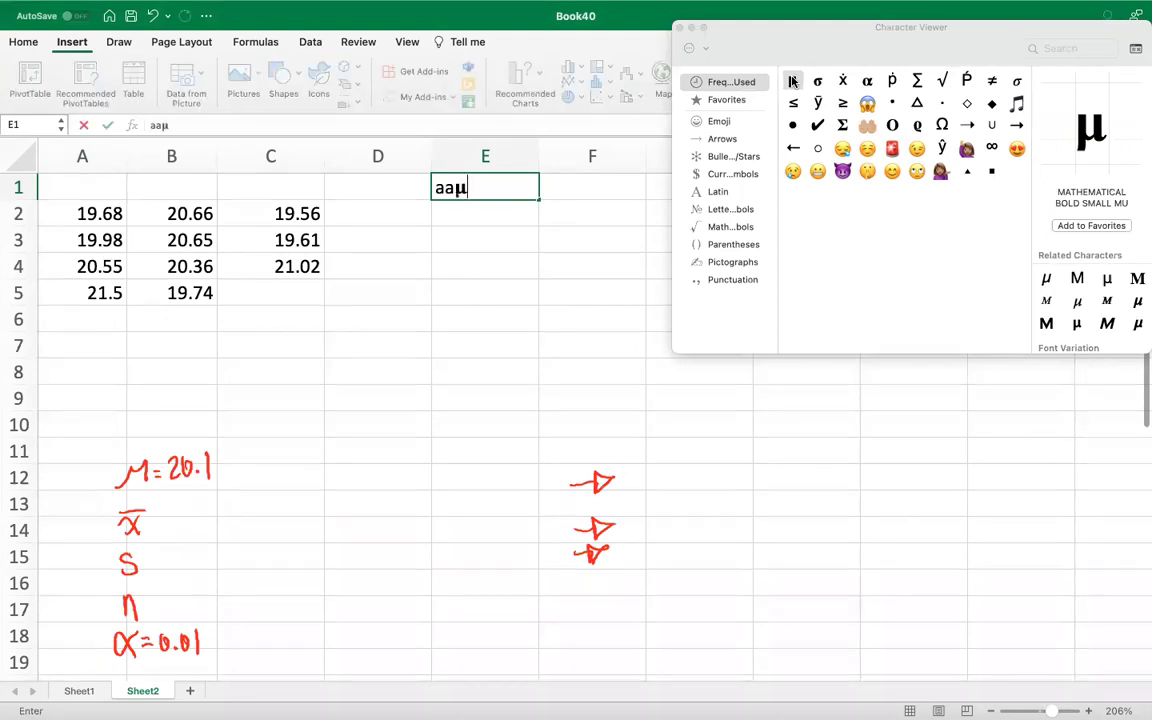
left_click(454, 119)
key("Left")
key("BackSpace")
key("BackSpace")
key("Return")
Enter 20.1 in F1 as the population mean and select E2 for the next label
left_click(574, 191)
type("20.1")
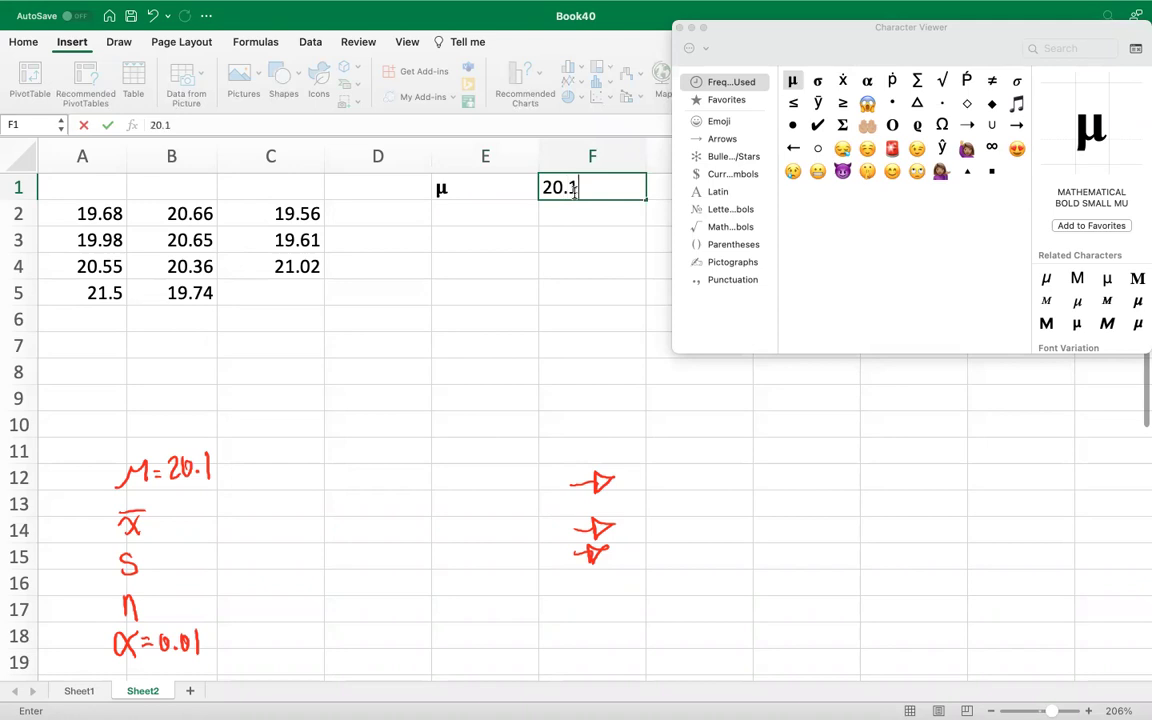
key("Return")
key("Left")
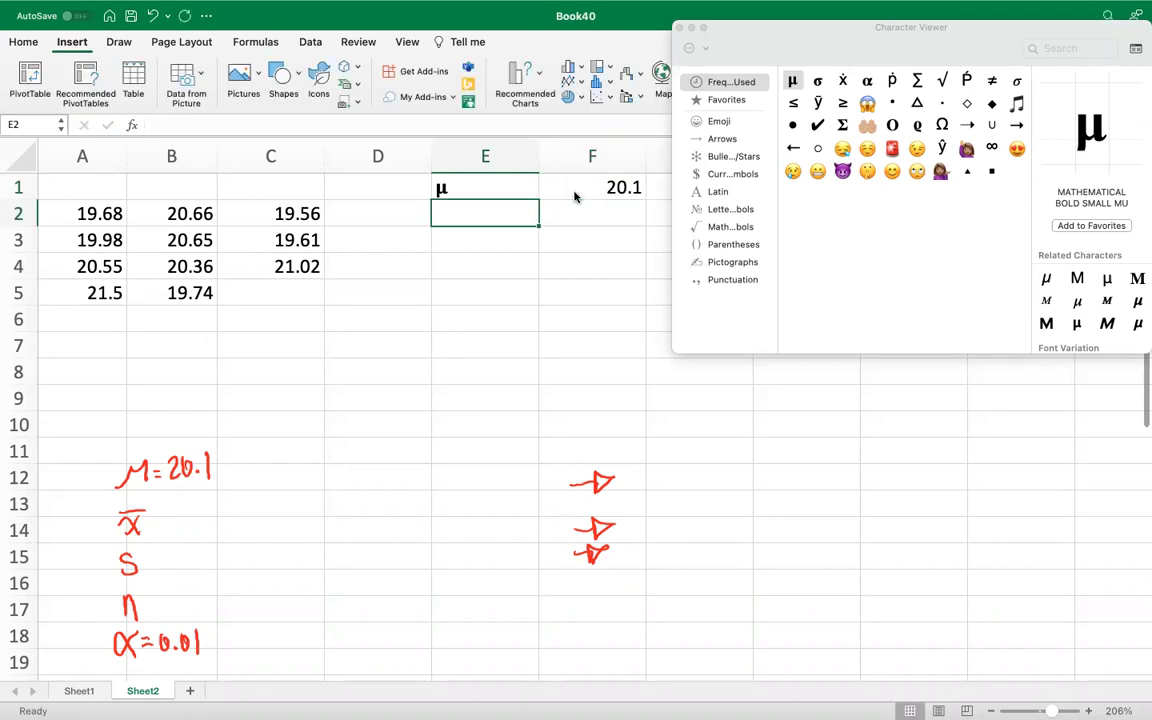
Label E2 with the symbol ẋ and calculate the sample mean in F2 using AVERAGE over the data in columns A to C
left_click(841, 82)
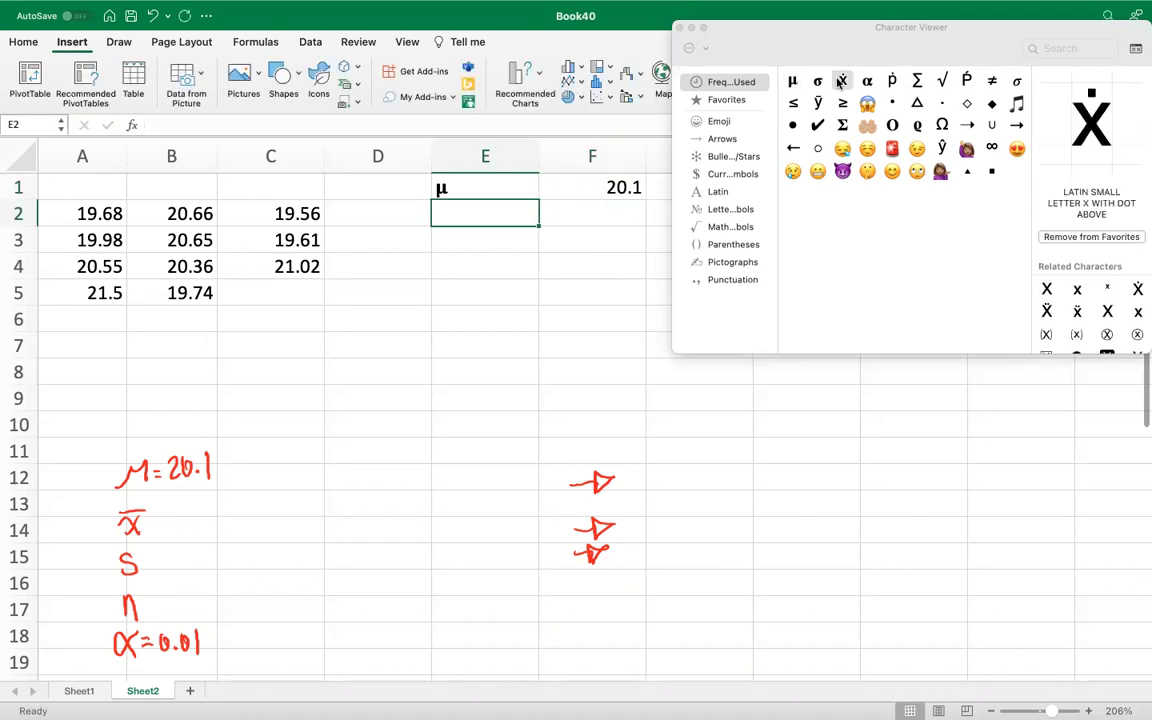
double_click(841, 82)
key("Tab")
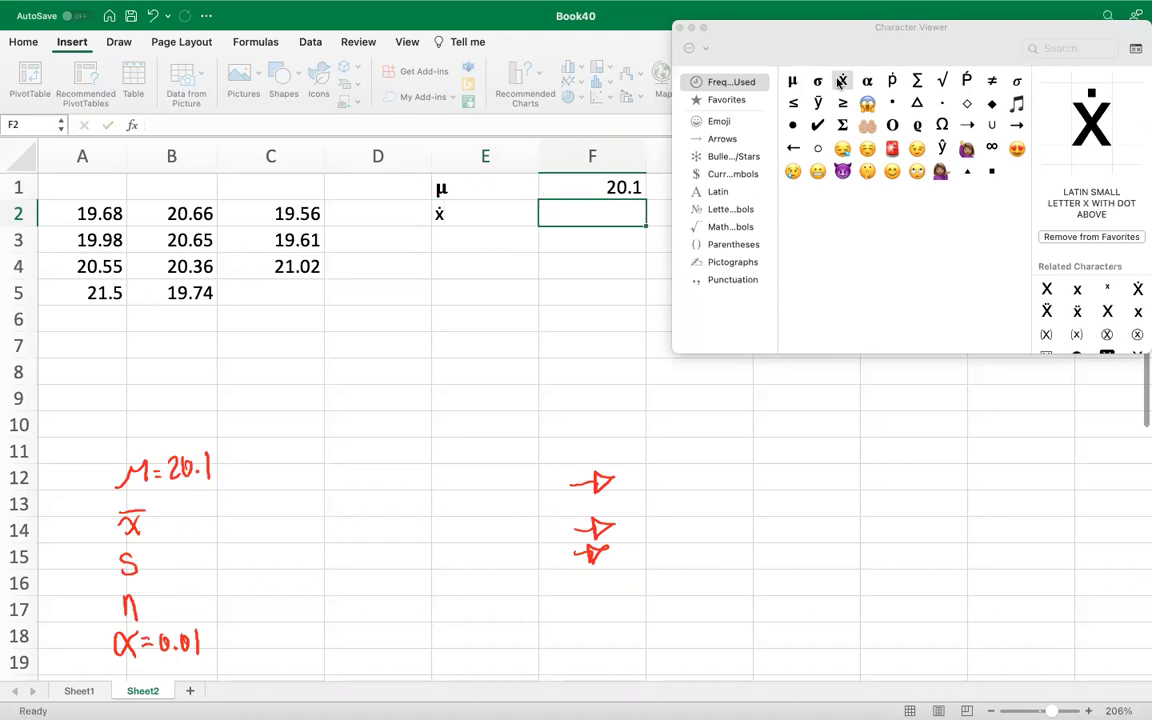
type("=aver")
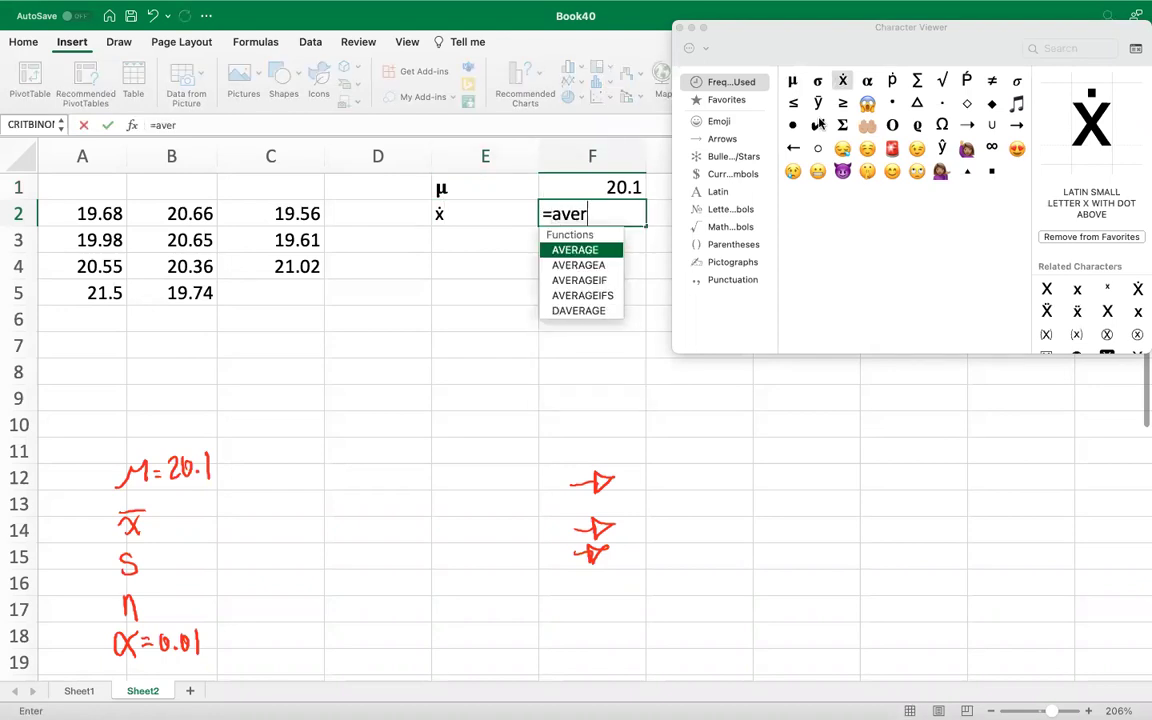
double_click(596, 249)
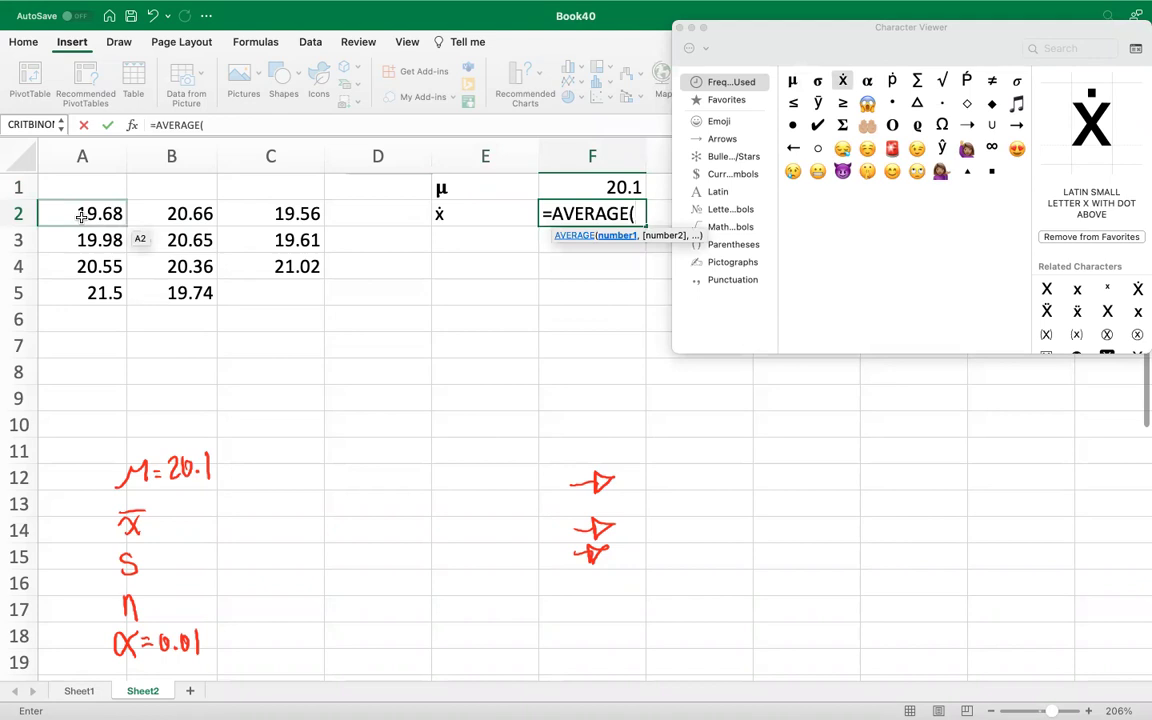
left_click_drag(262, 220, 283, 289)
key("Return")
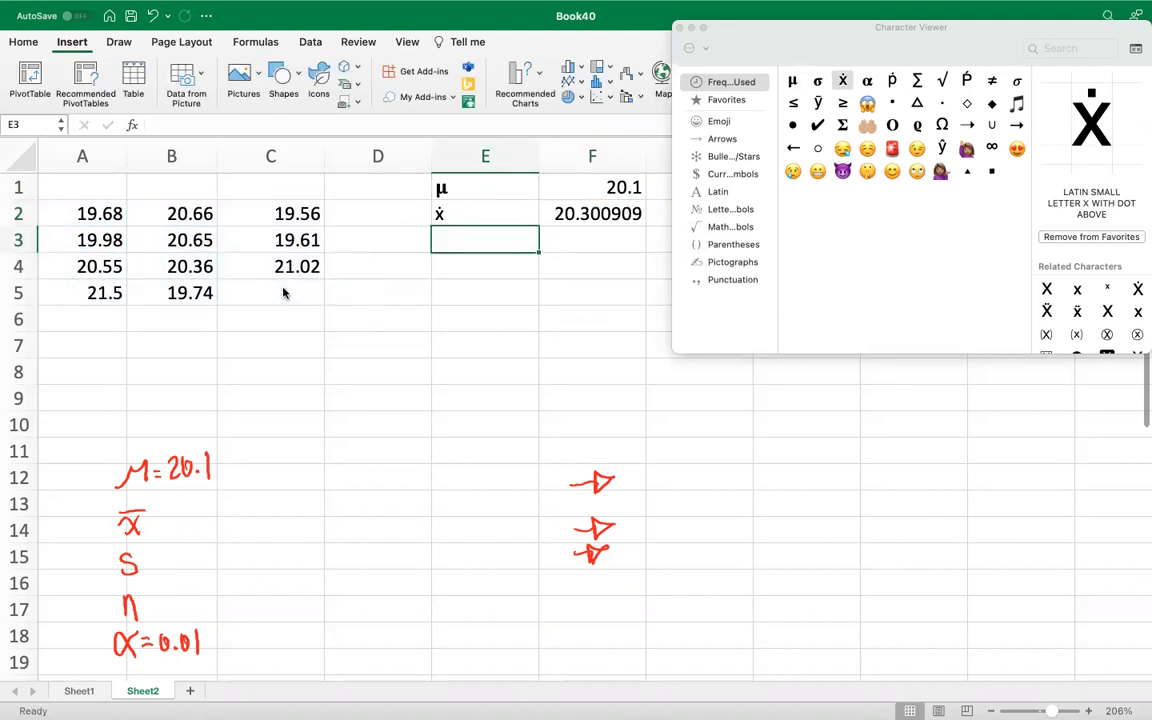
Label E3 as s and calculate the sample standard deviation in F3 using STDEV.S over A2:C5
type("s")
key("Tab")
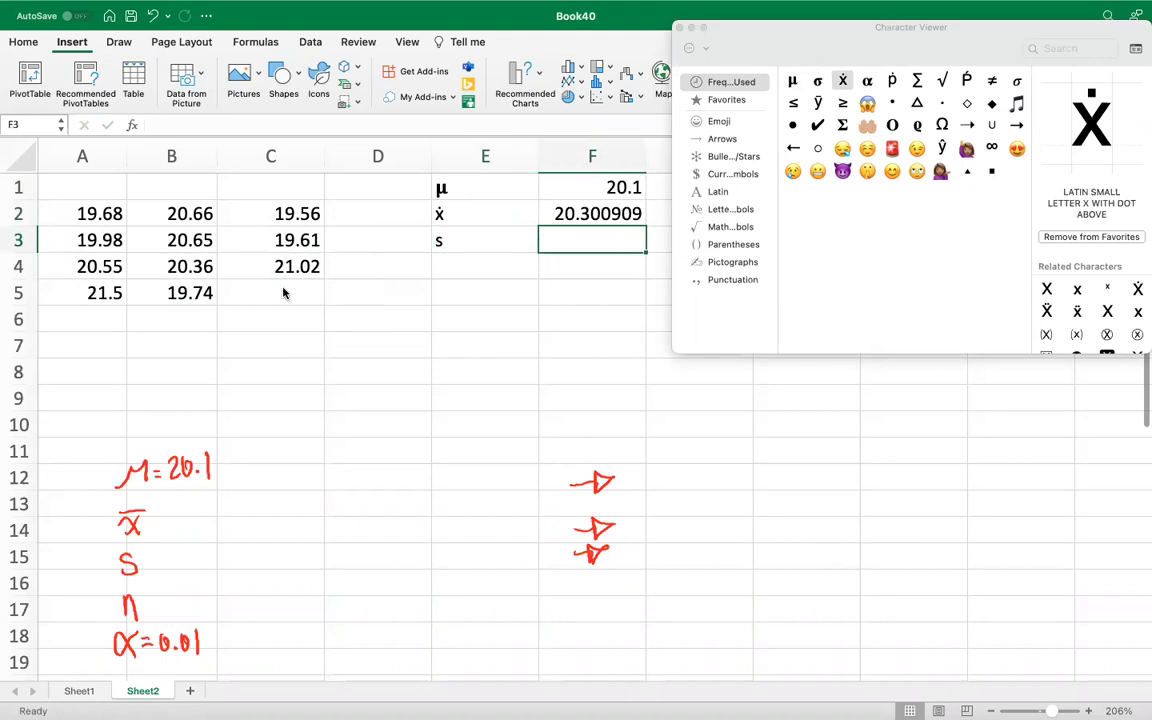
type("=st")
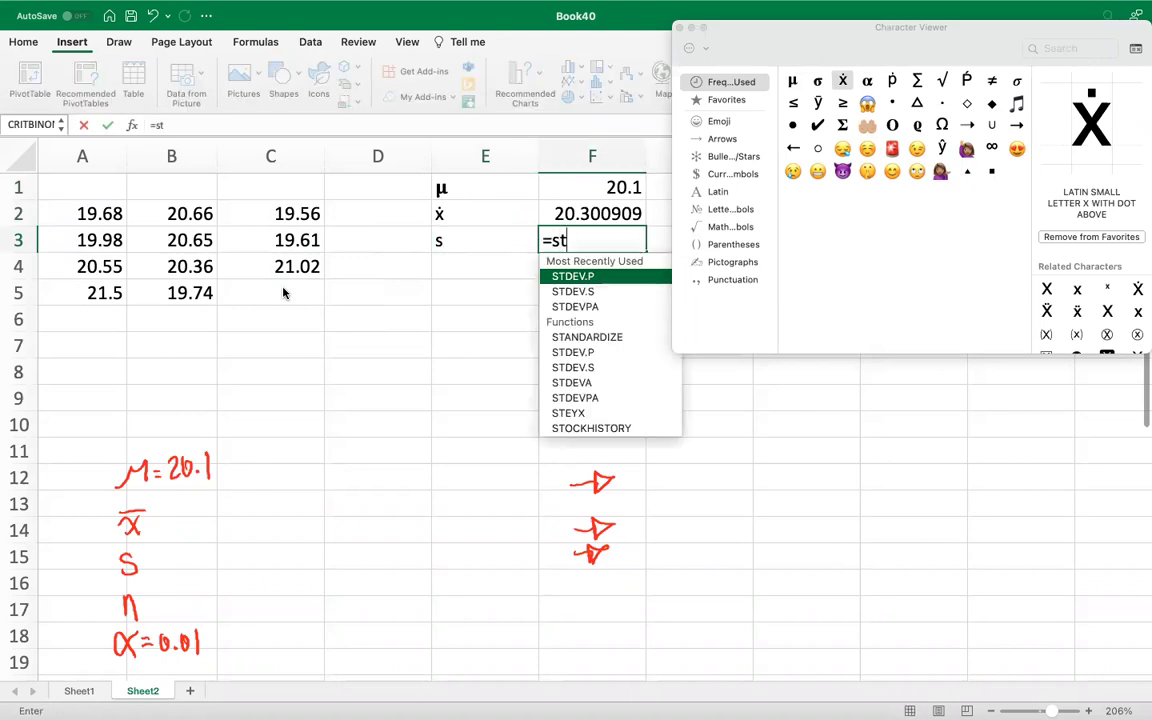
double_click(591, 291)
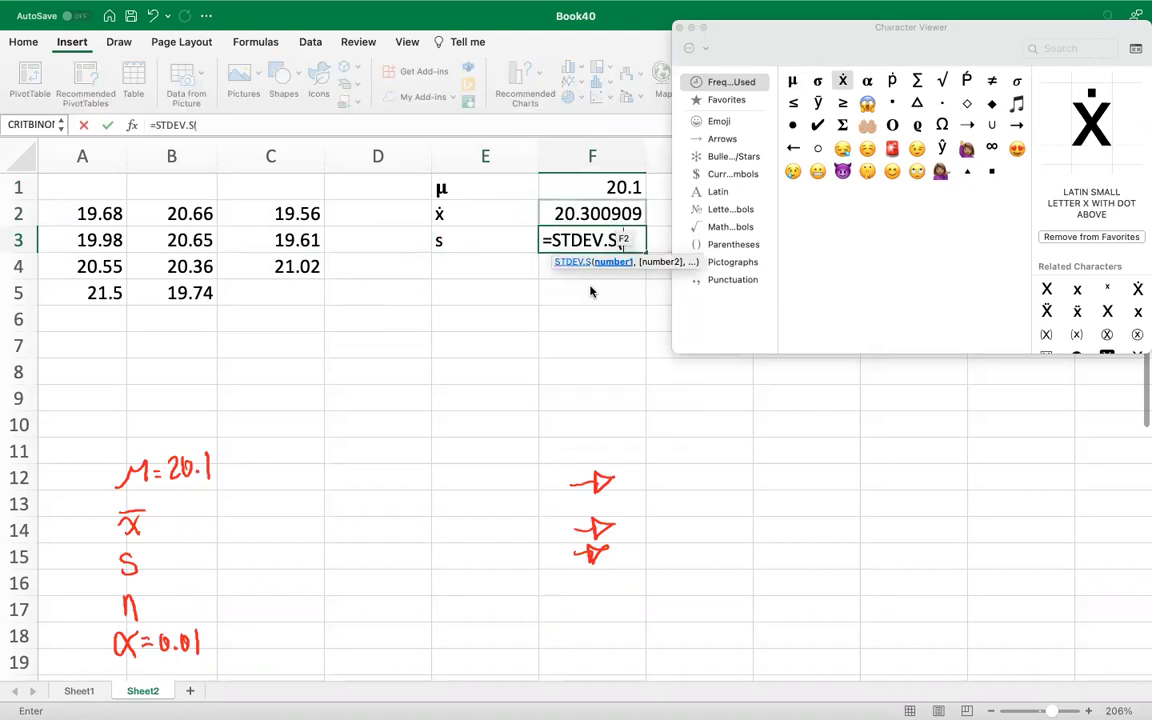
left_click_drag(100, 214, 288, 291)
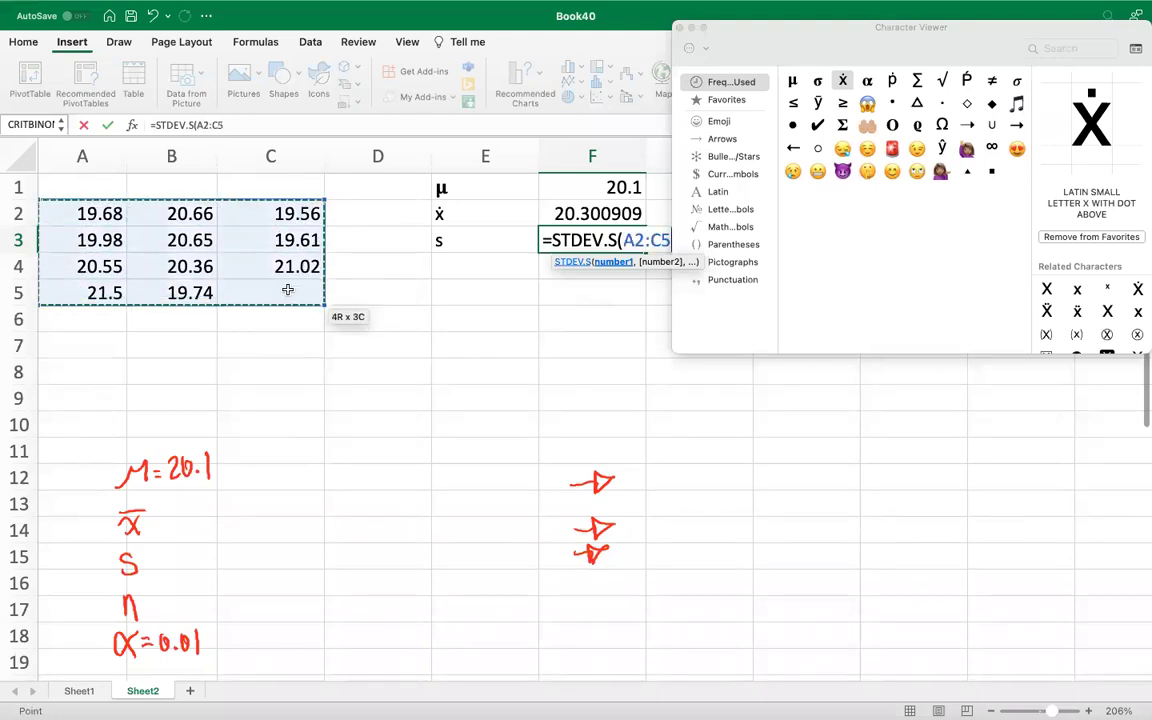
key("Return")
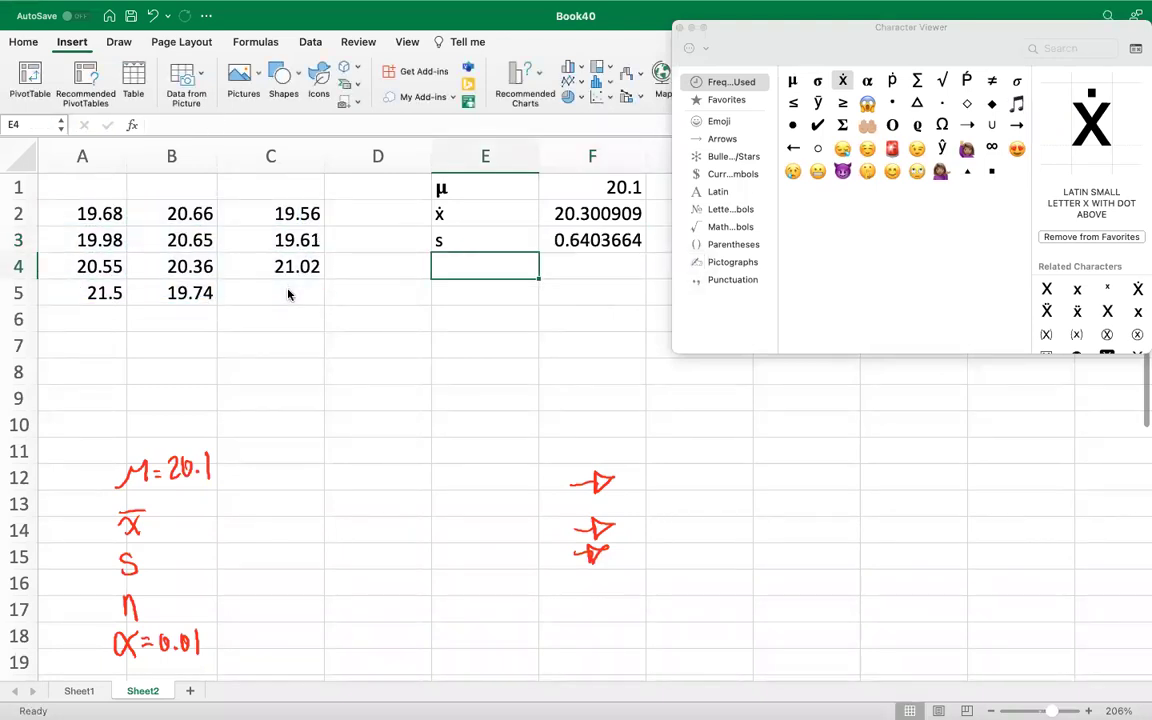
Label E4 as n and calculate the sample size in F4 using COUNT over the data in columns A to C
type("n")
key("Tab")
type("=f")
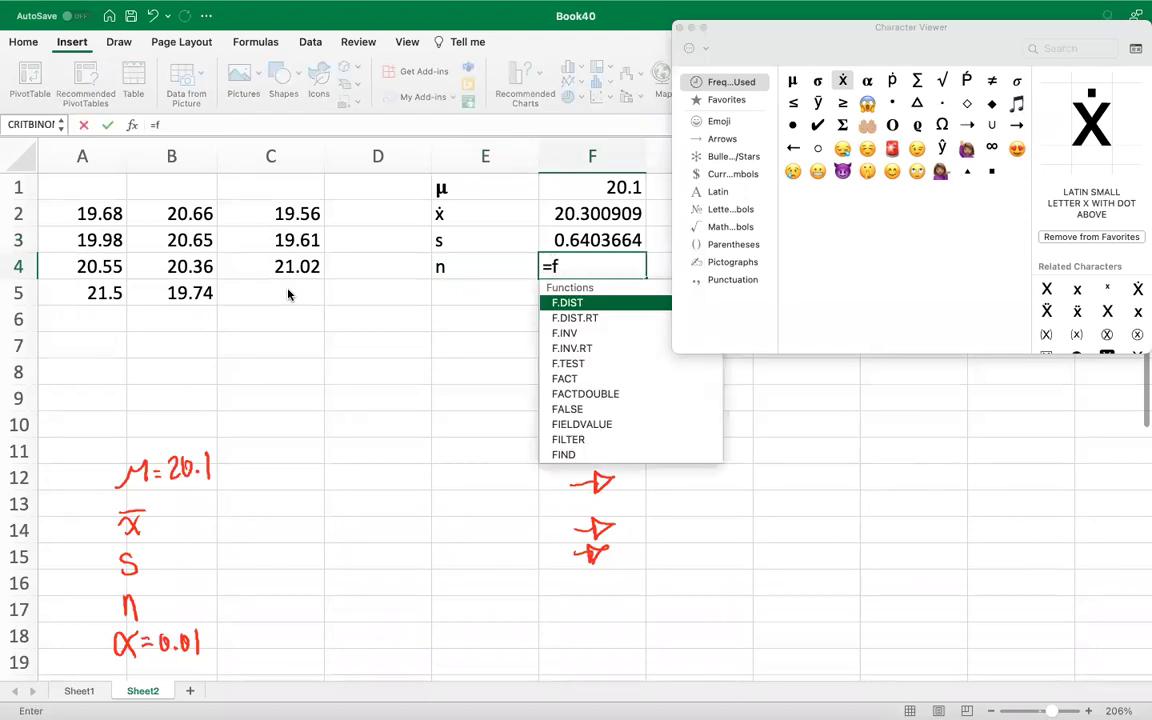
key("BackSpace")
type("cou")
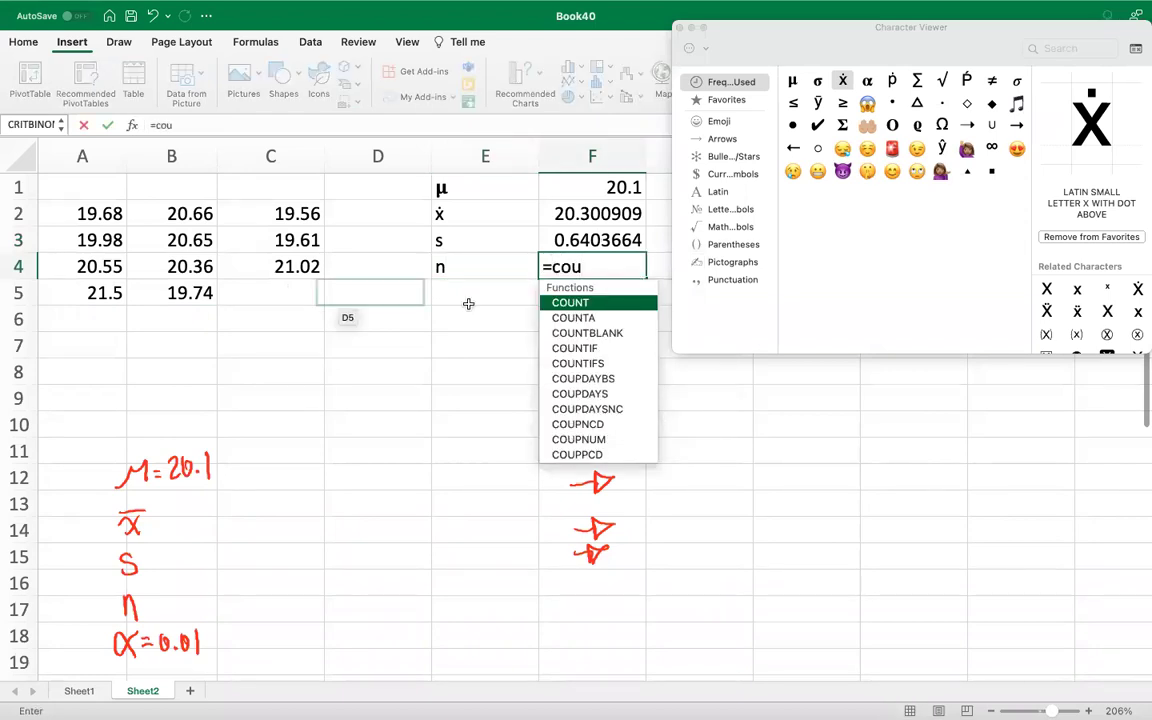
double_click(588, 301)
left_click(100, 213)
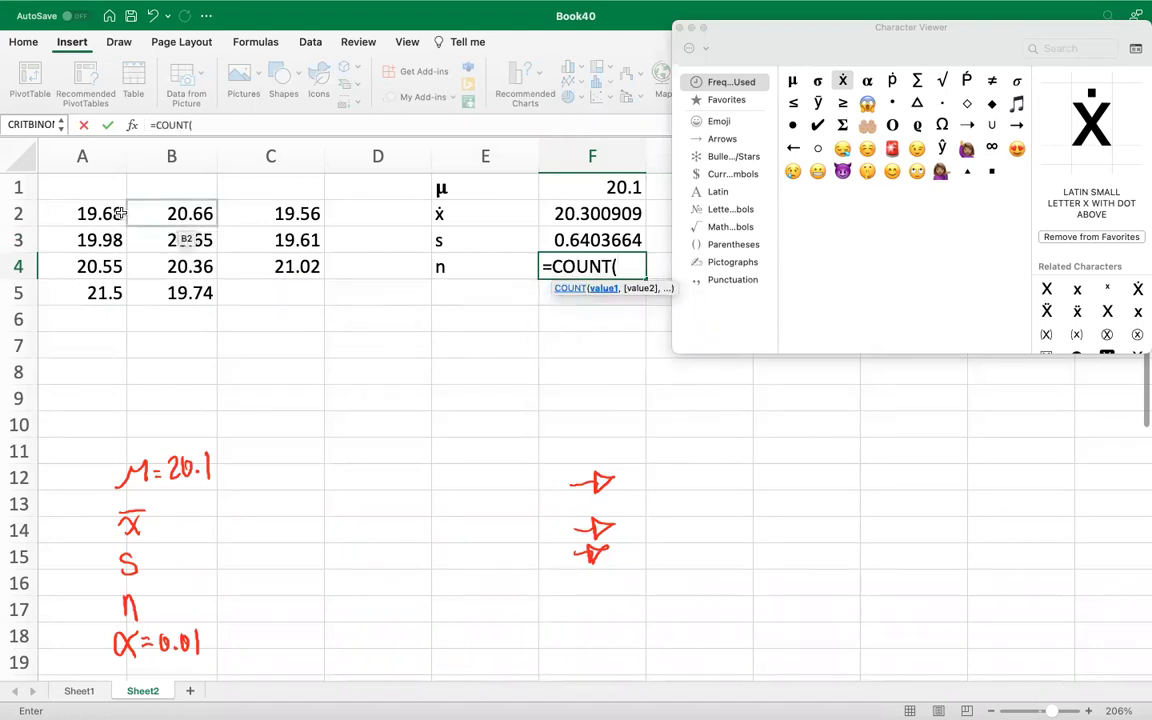
left_click_drag(277, 241, 278, 311)
key("Return")
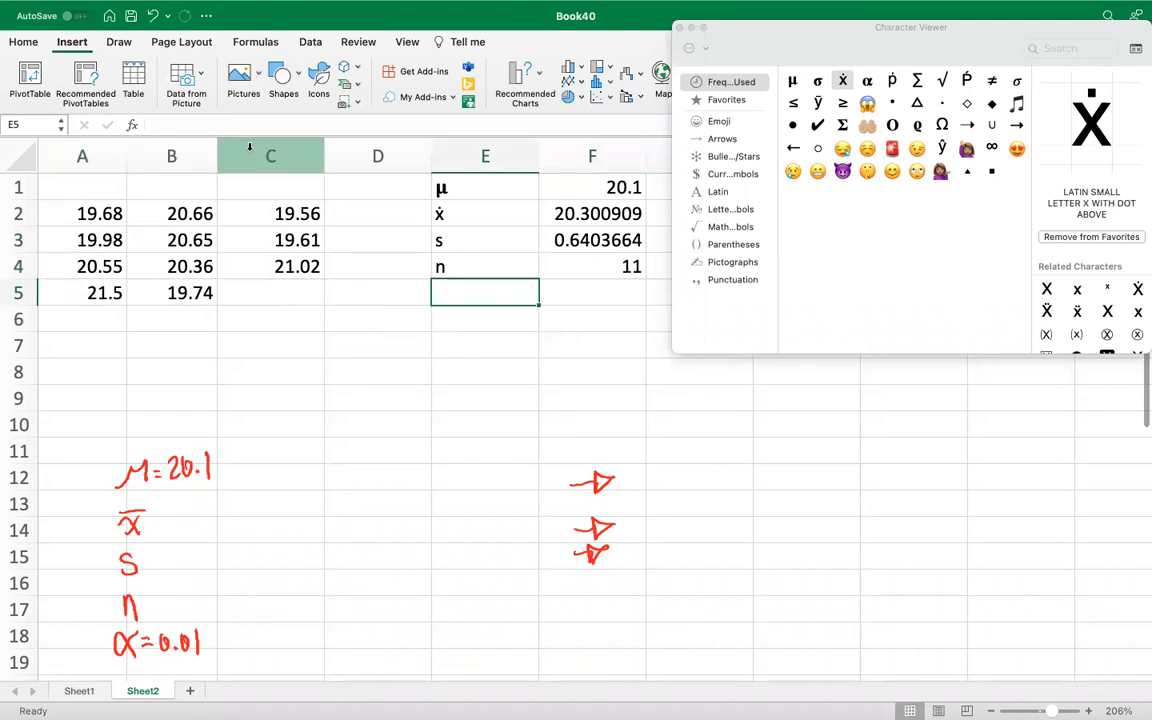
Label E5 as d.f. and calculate the degrees of freedom in F5 with the formula =F4-1
type("d.f.")
key("Tab")
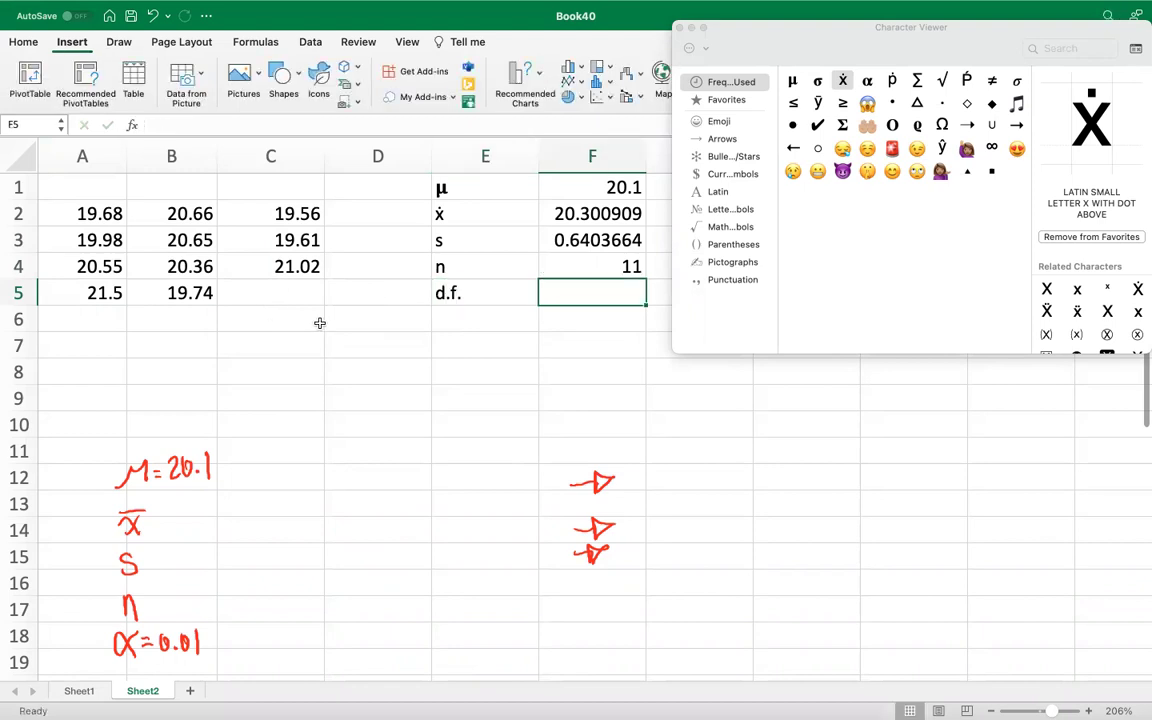
type("=")
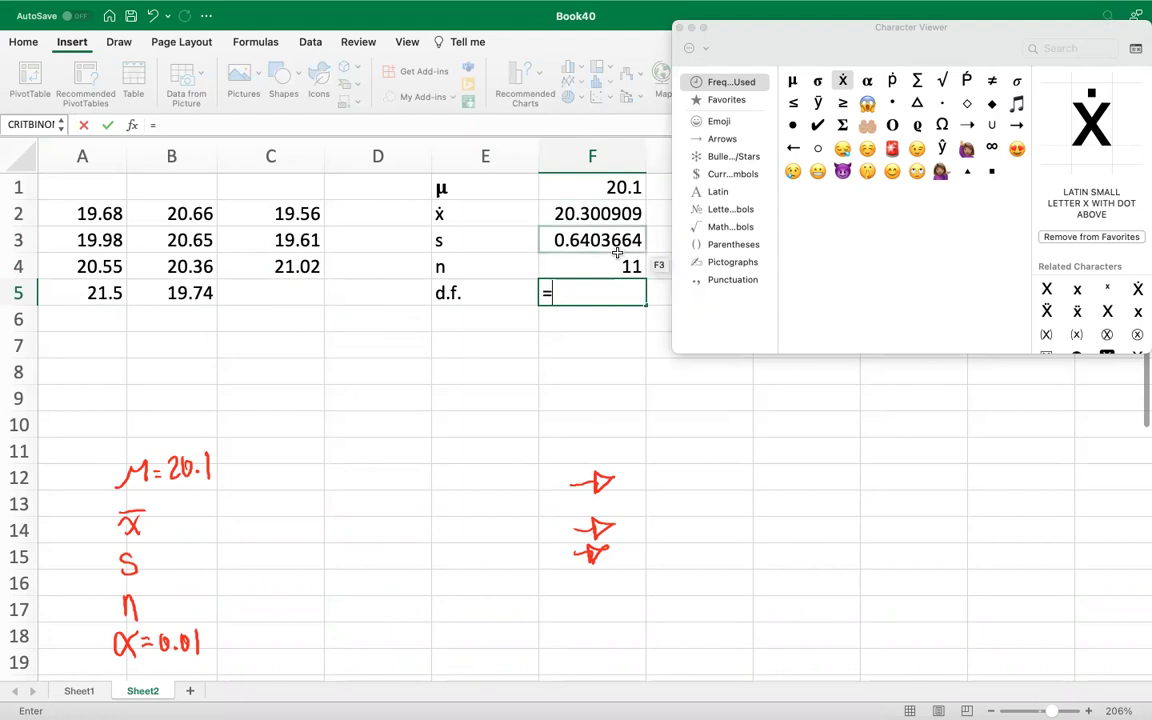
left_click(611, 265)
type("-1")
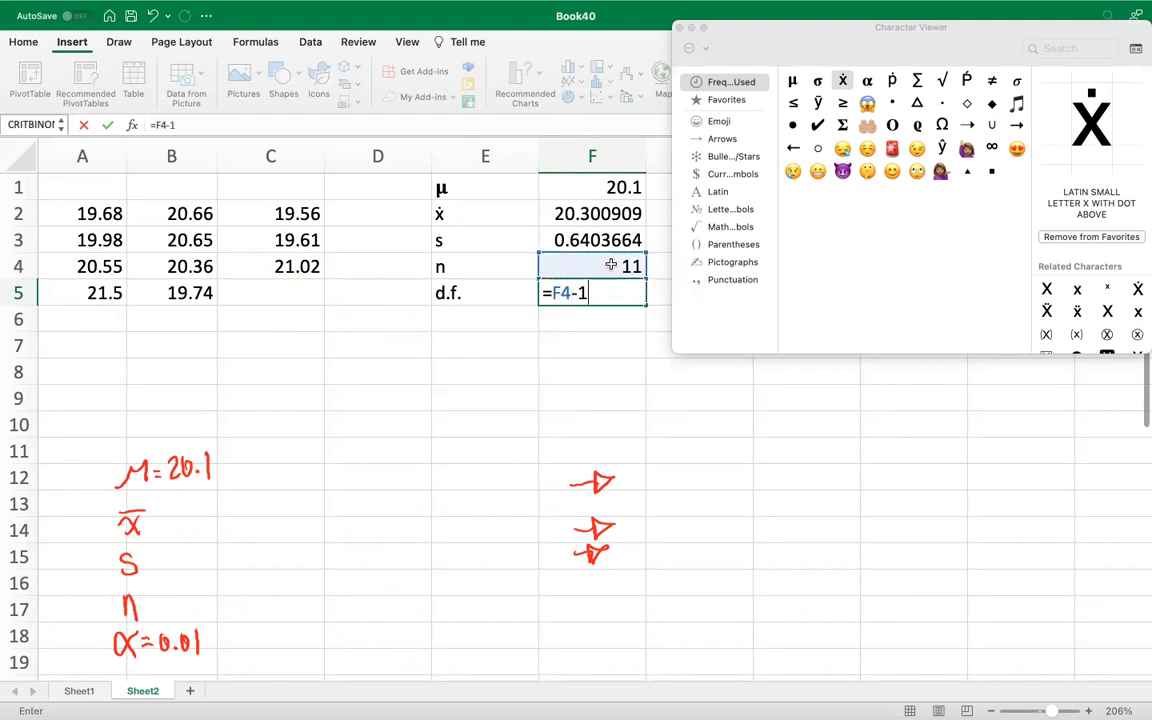
key("Return")
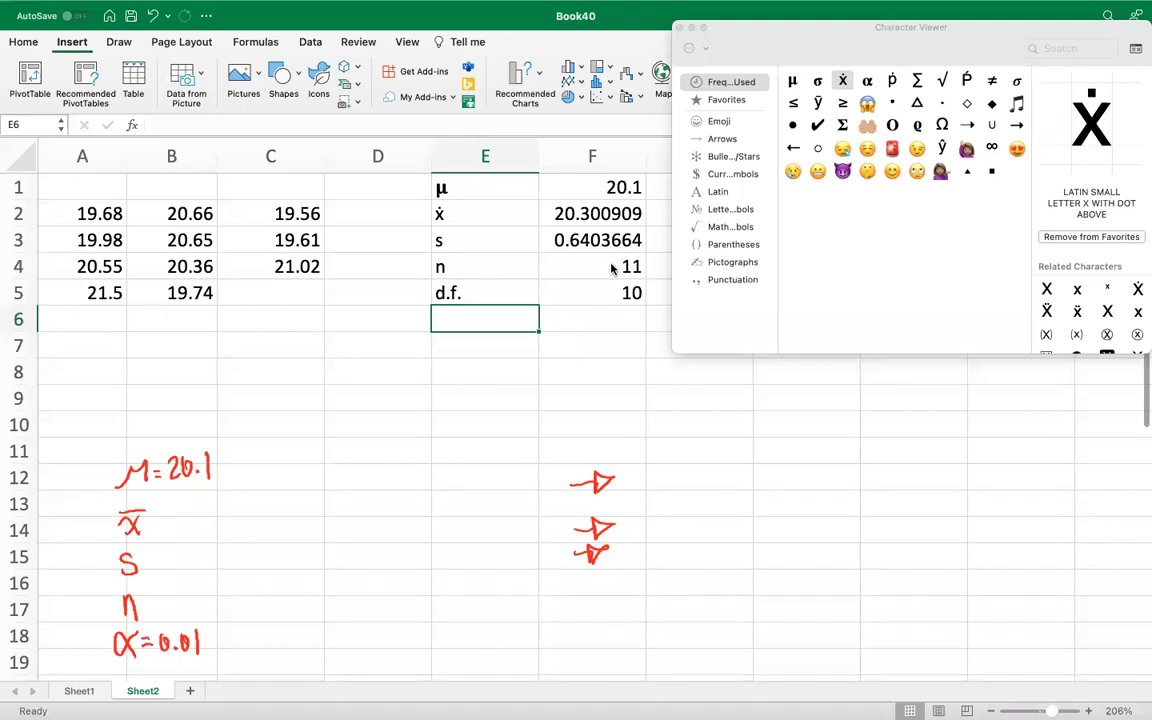
Label E6 with the symbol α, removing the stray letters aa, and enter 0.01 in F6 as the significance level
left_click(868, 81)
type("aa")
double_click(868, 81)
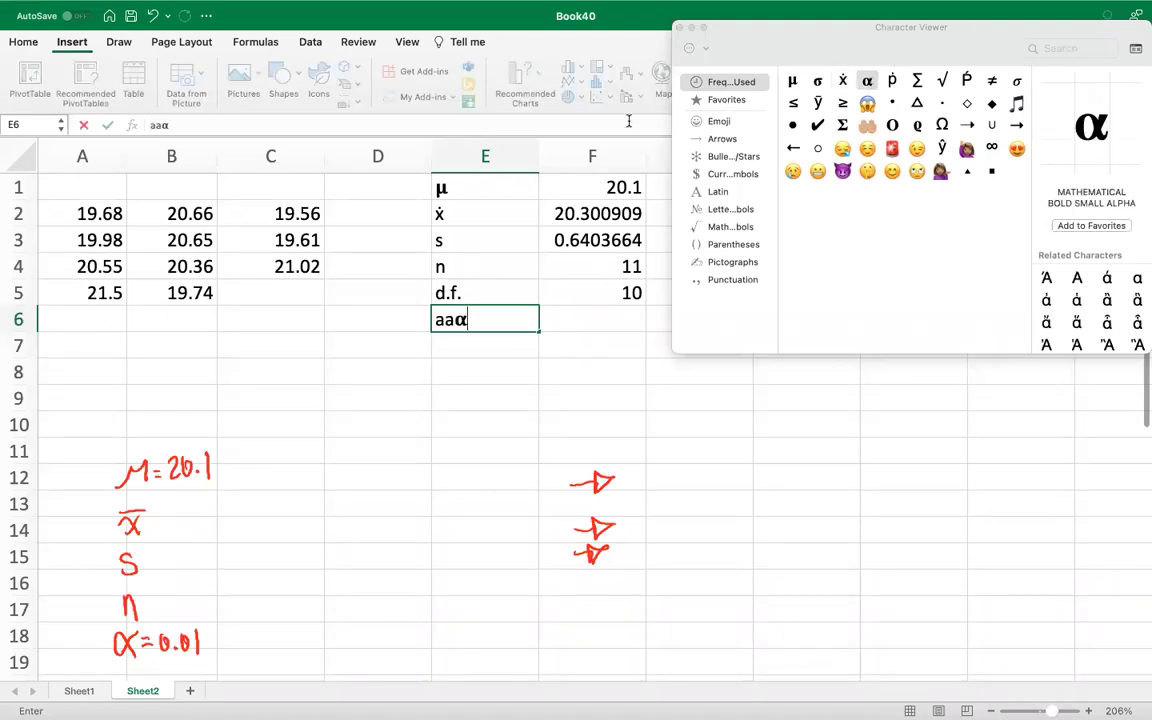
left_click(628, 120)
key("BackSpace")
key("BackSpace")
key("Tab")
type("0.01")
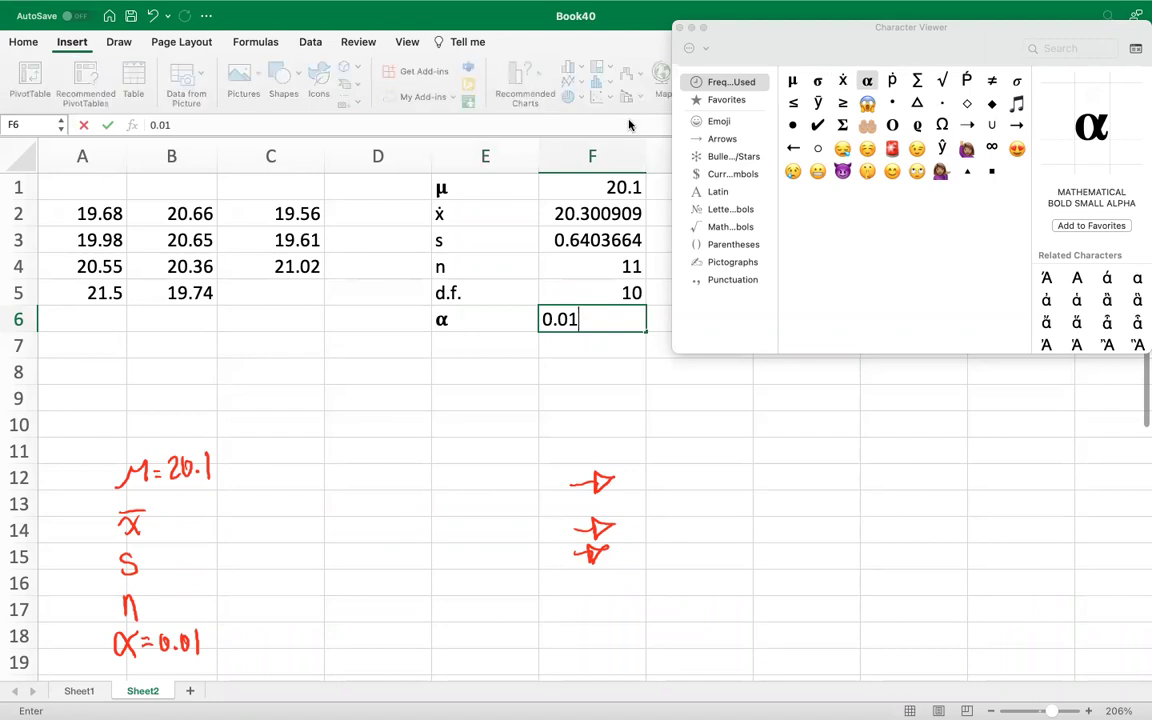
key("Return")
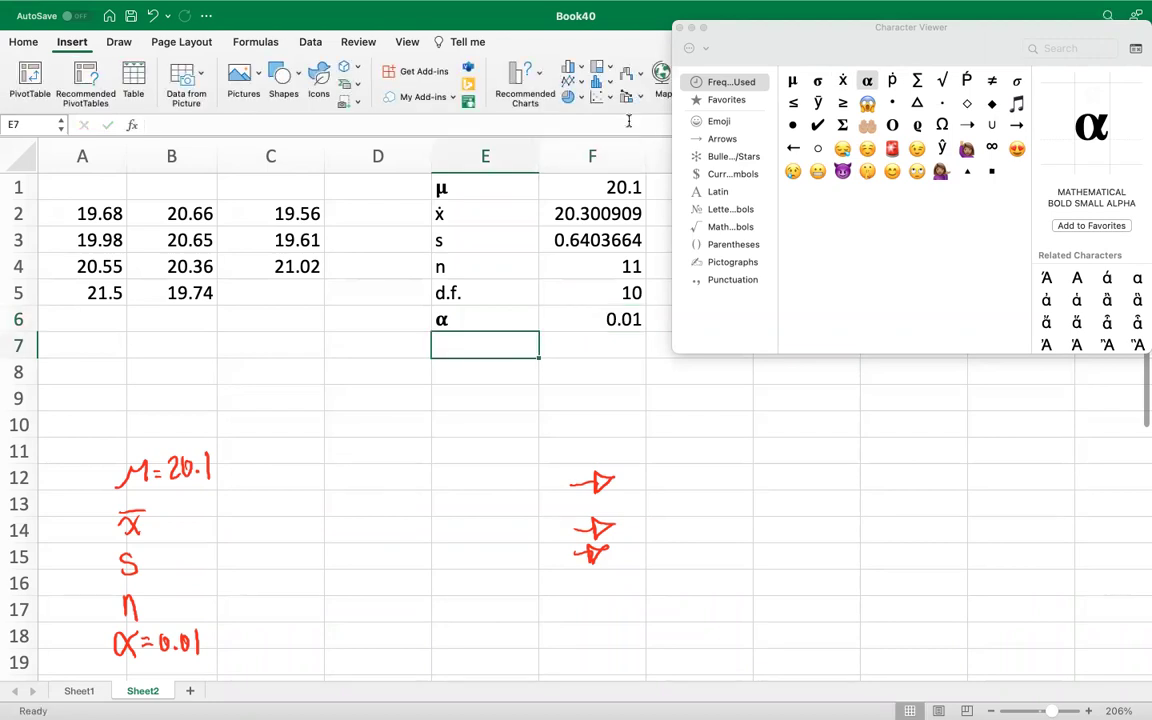
Clear the red pen annotations, move the Character Viewer off the upper cells, and enter the heading Hypothesis Test in H1
key("Escape")
left_click_drag(851, 51, 859, 476)
left_click(759, 184)
type("Hypothesis Test")
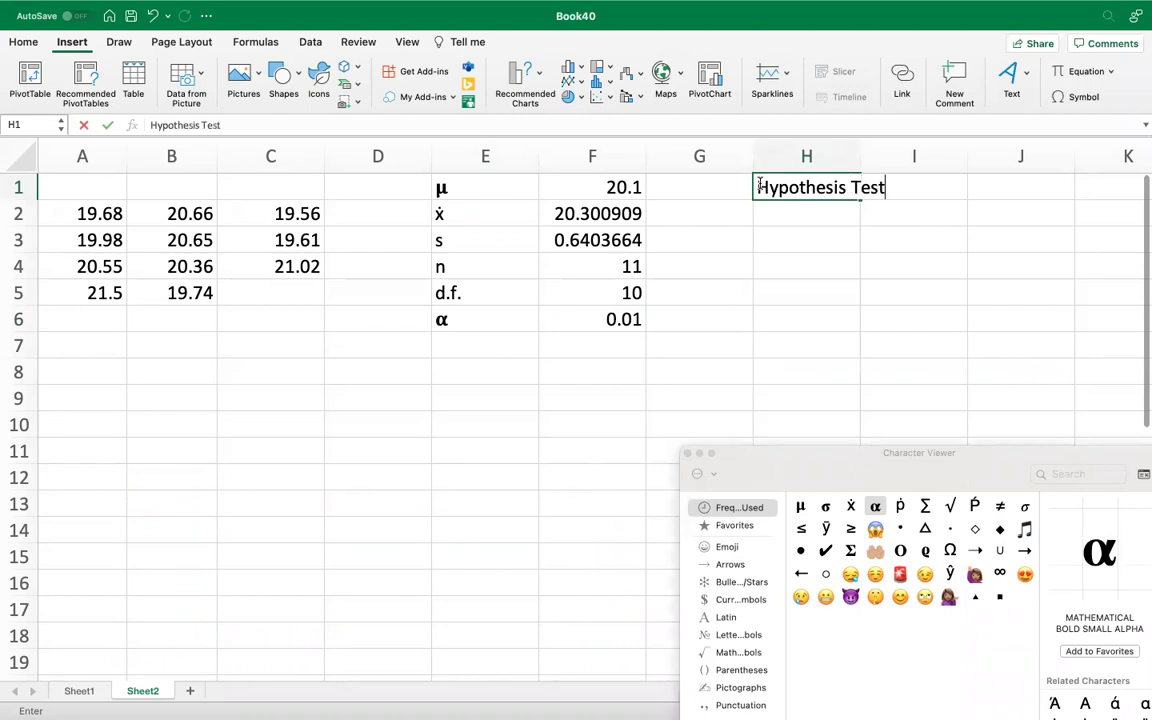
key("Return")
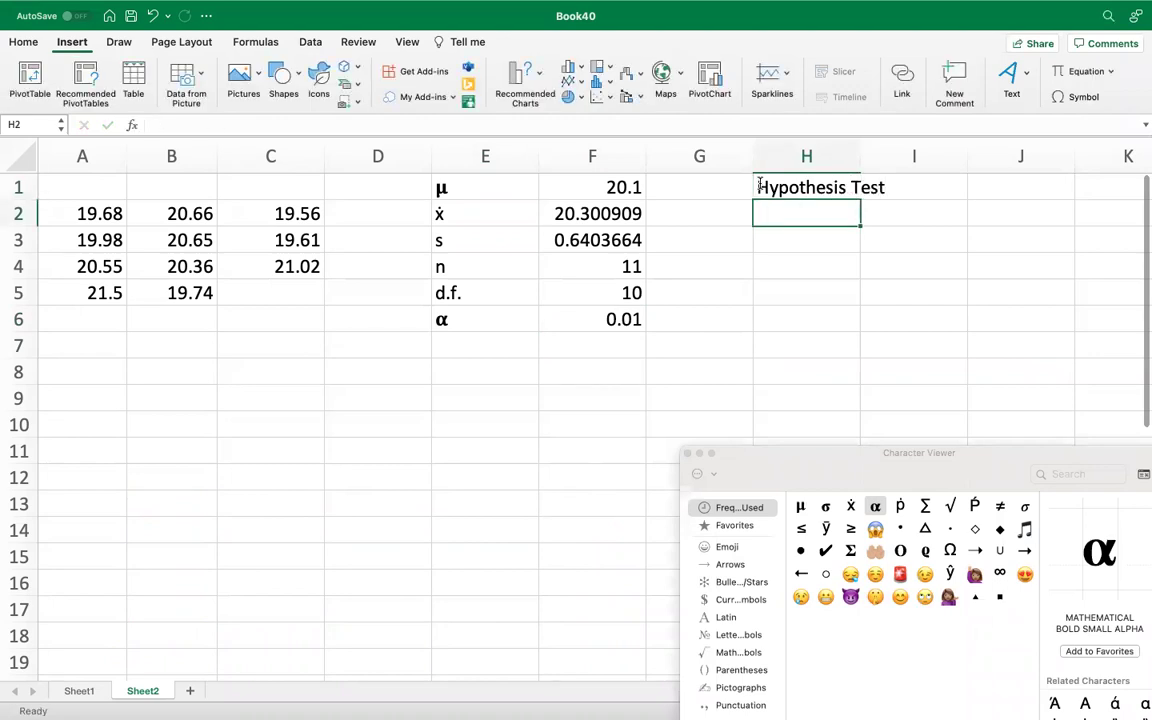
Enter the null hypothesis "Ho : μ=20.1" in H2, inserting μ as a special character
type("H")
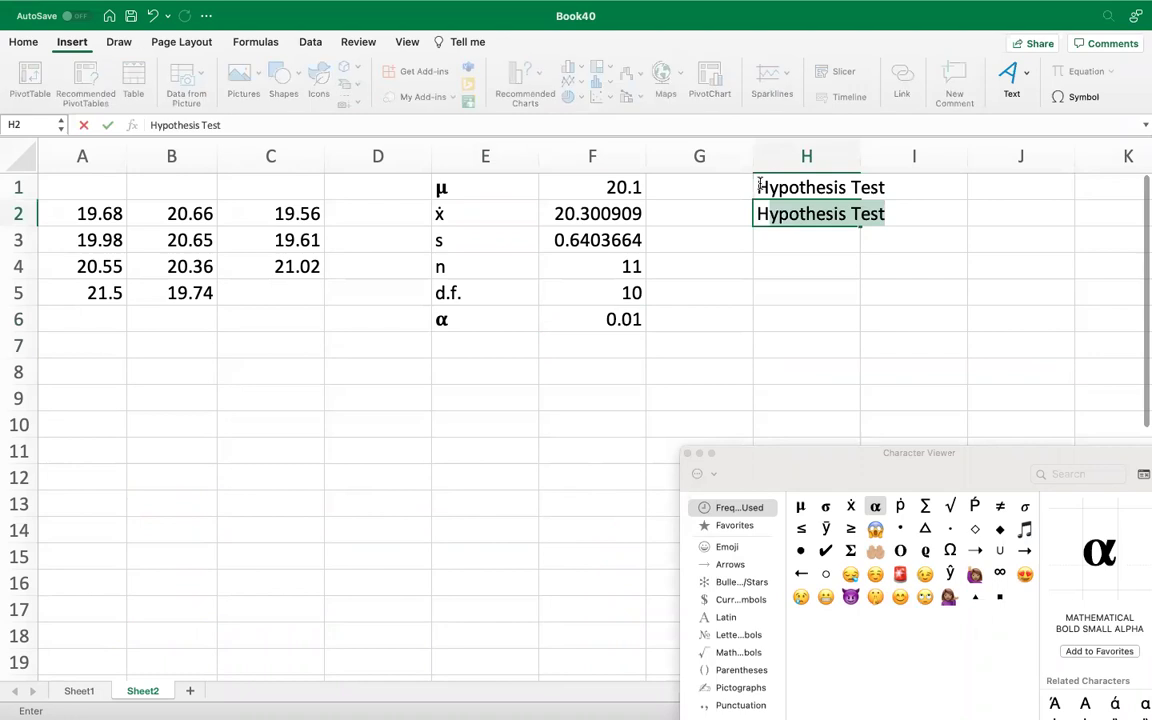
type("o :")
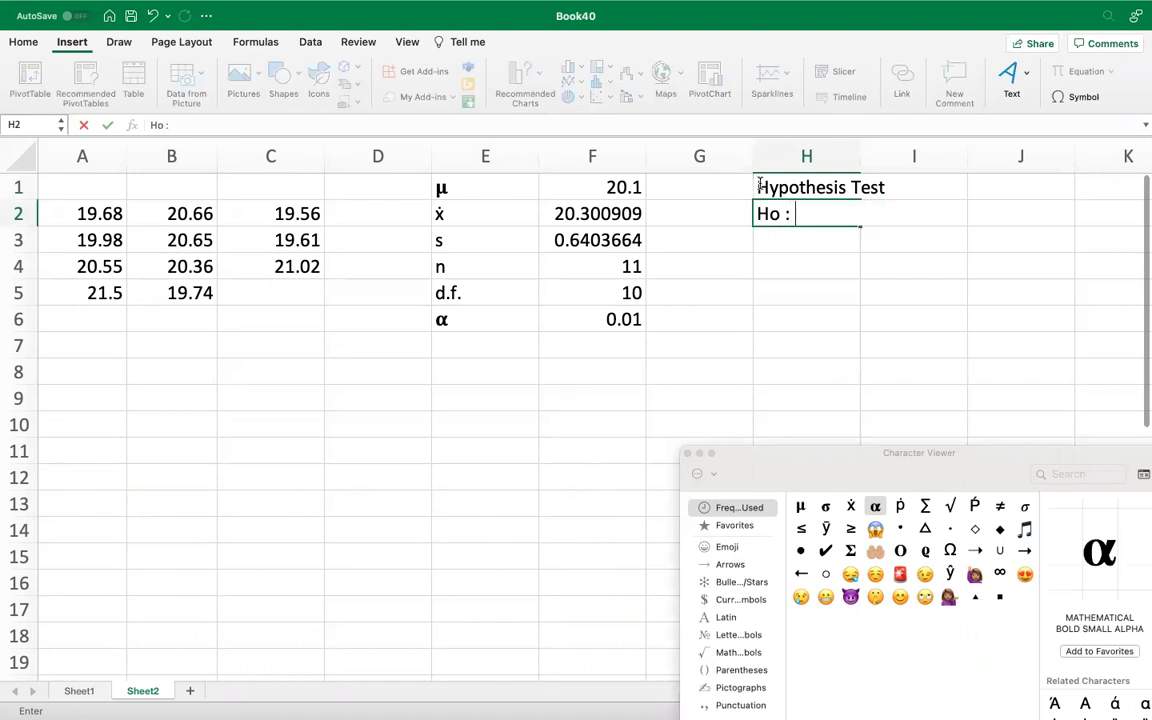
left_click(800, 506)
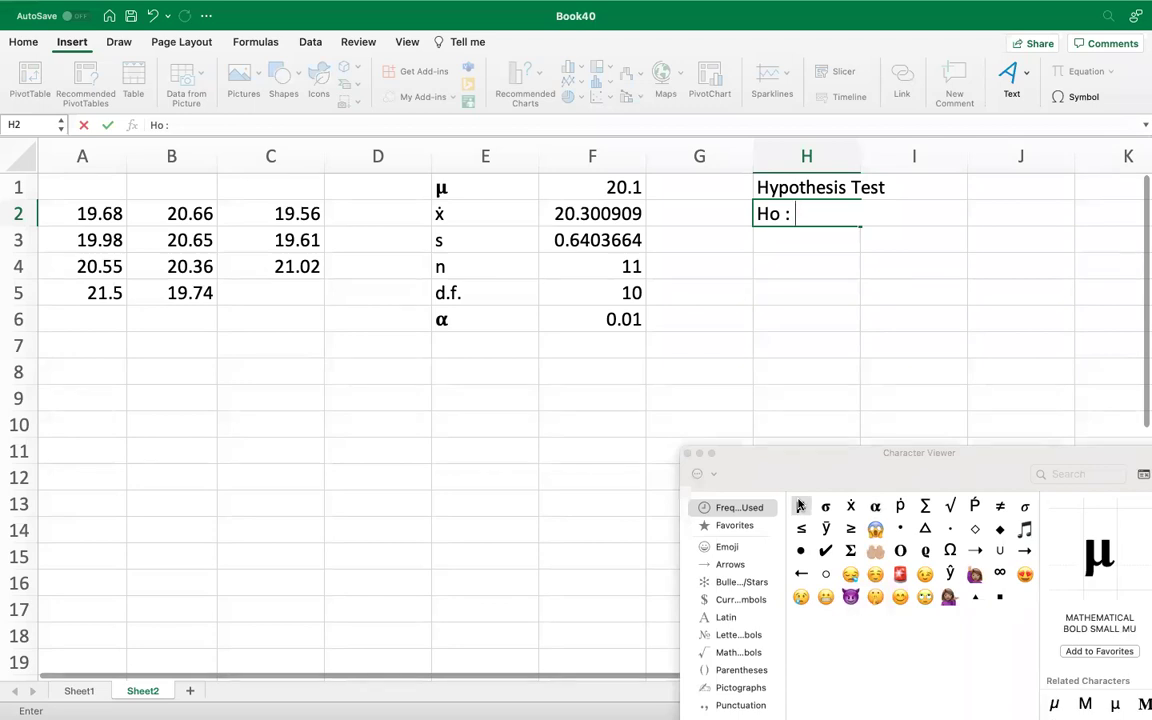
double_click(800, 506)
type("=")
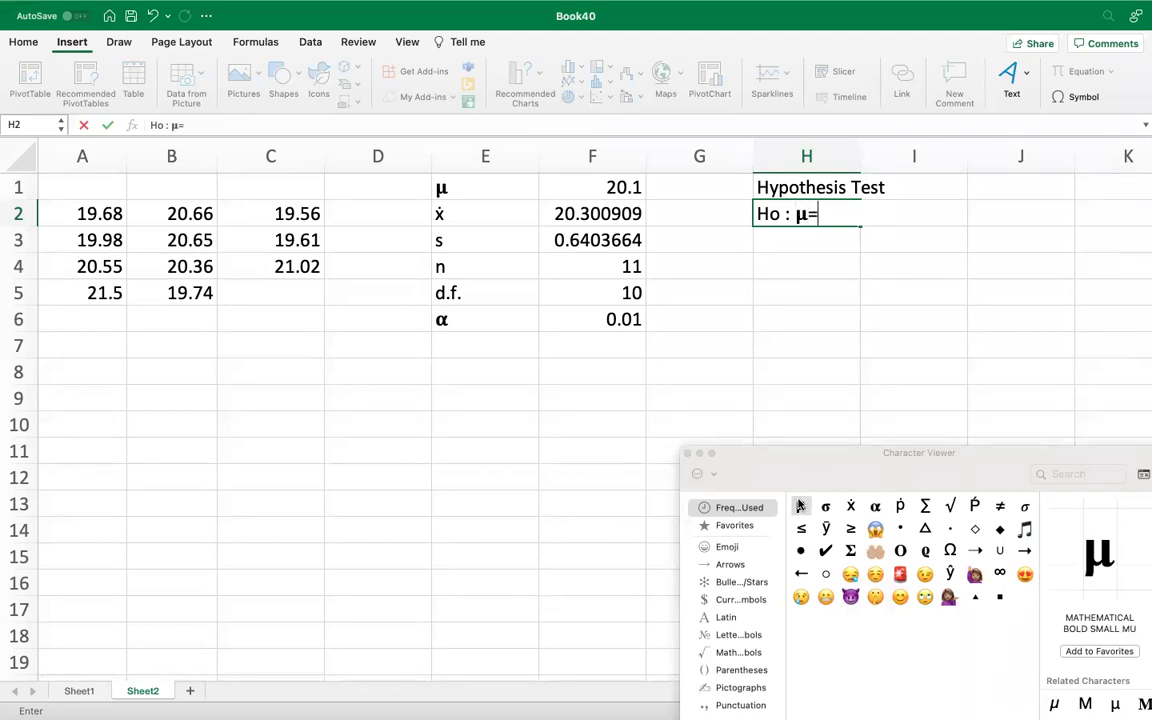
type("20.1")
key("Return")
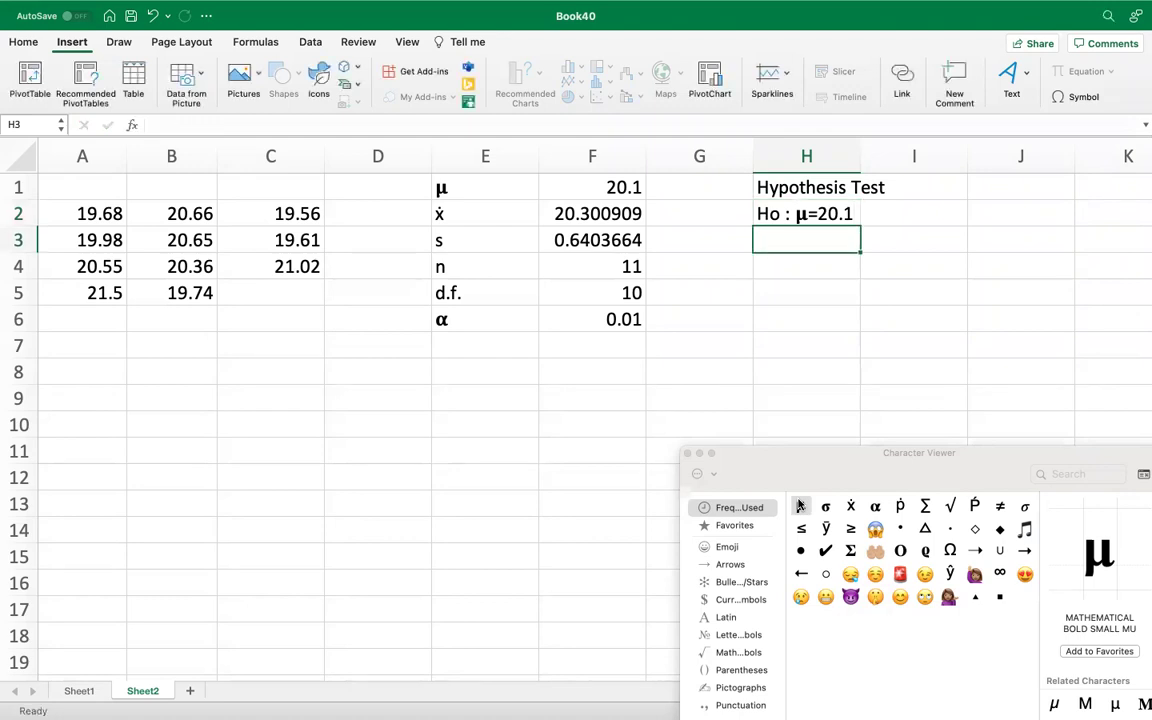
Enter the alternative hypothesis "Ha : μ≠20.1" in H3 with the μ and ≠ symbols, and close the Character Viewer
type("Ha :")
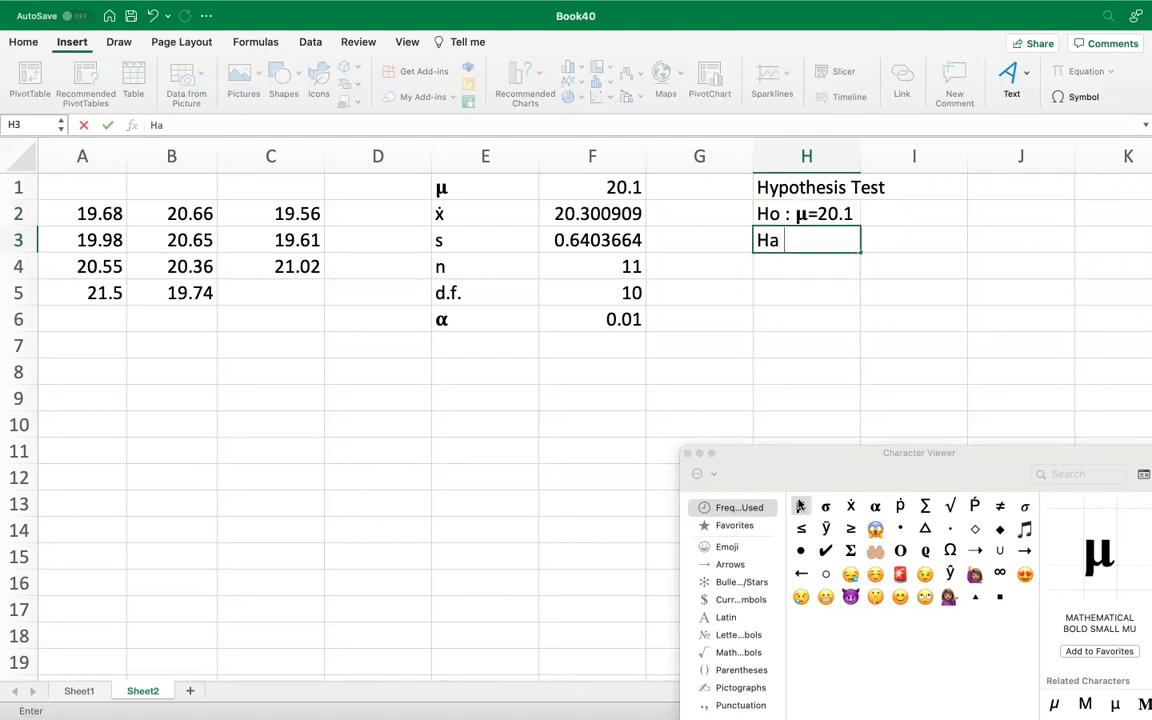
double_click(800, 506)
double_click(1000, 507)
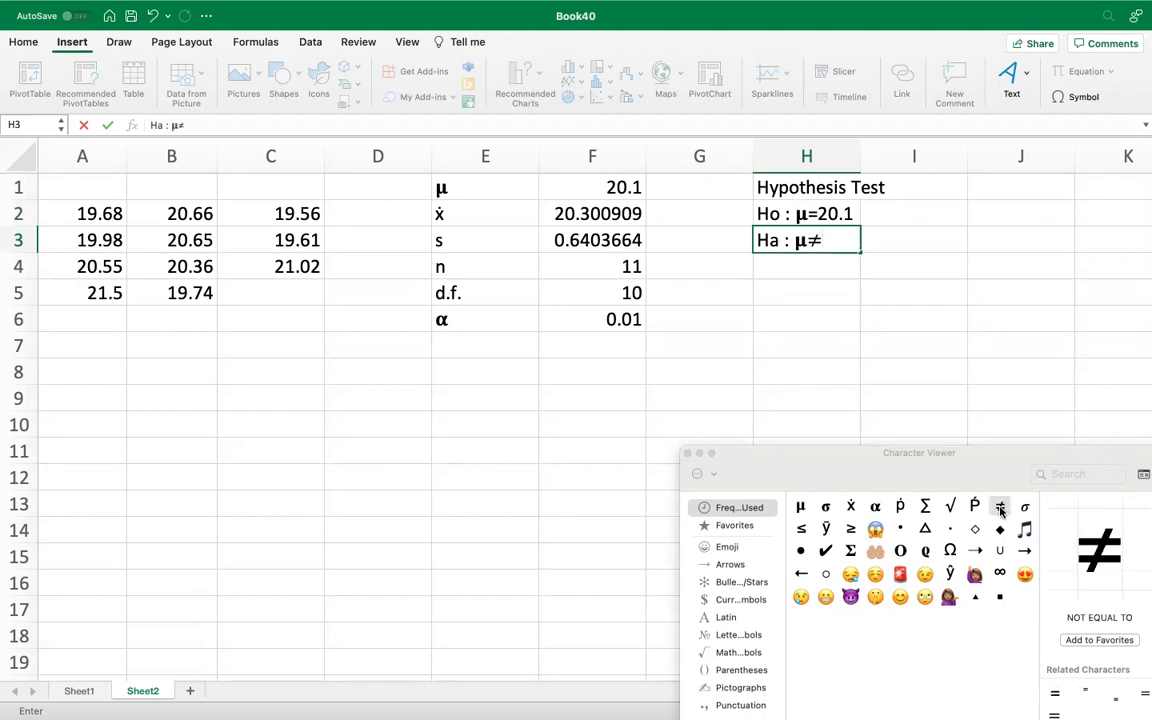
type("20.1")
key("Return")
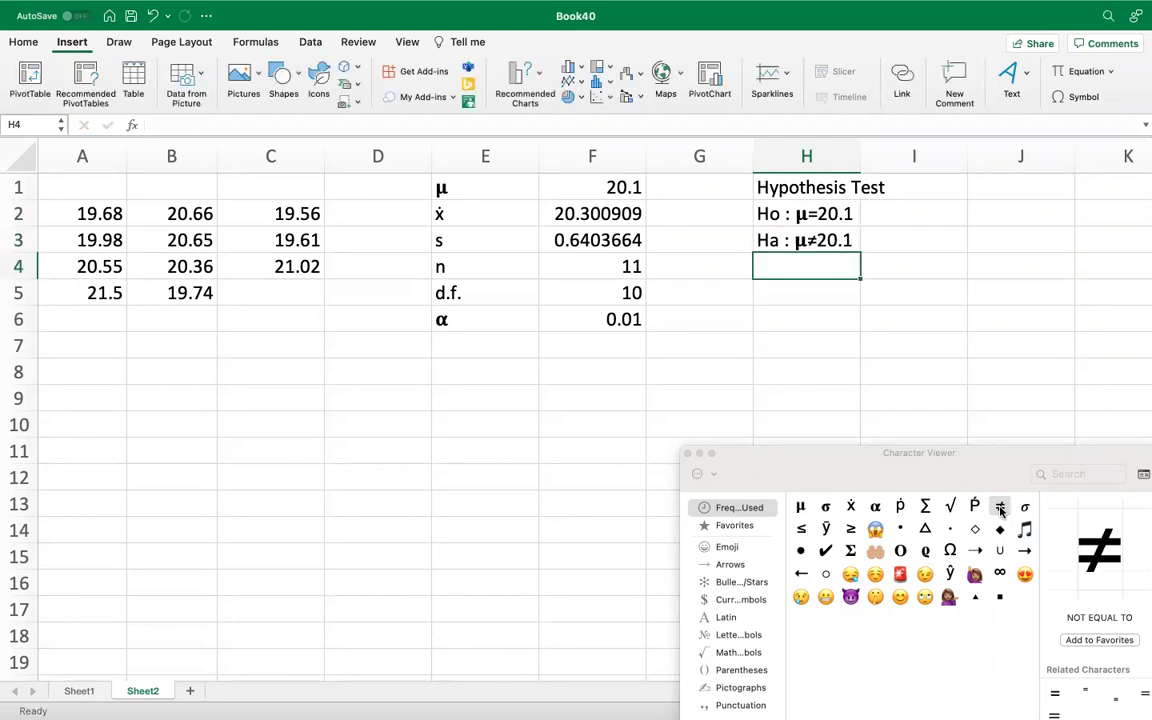
left_click(687, 454)
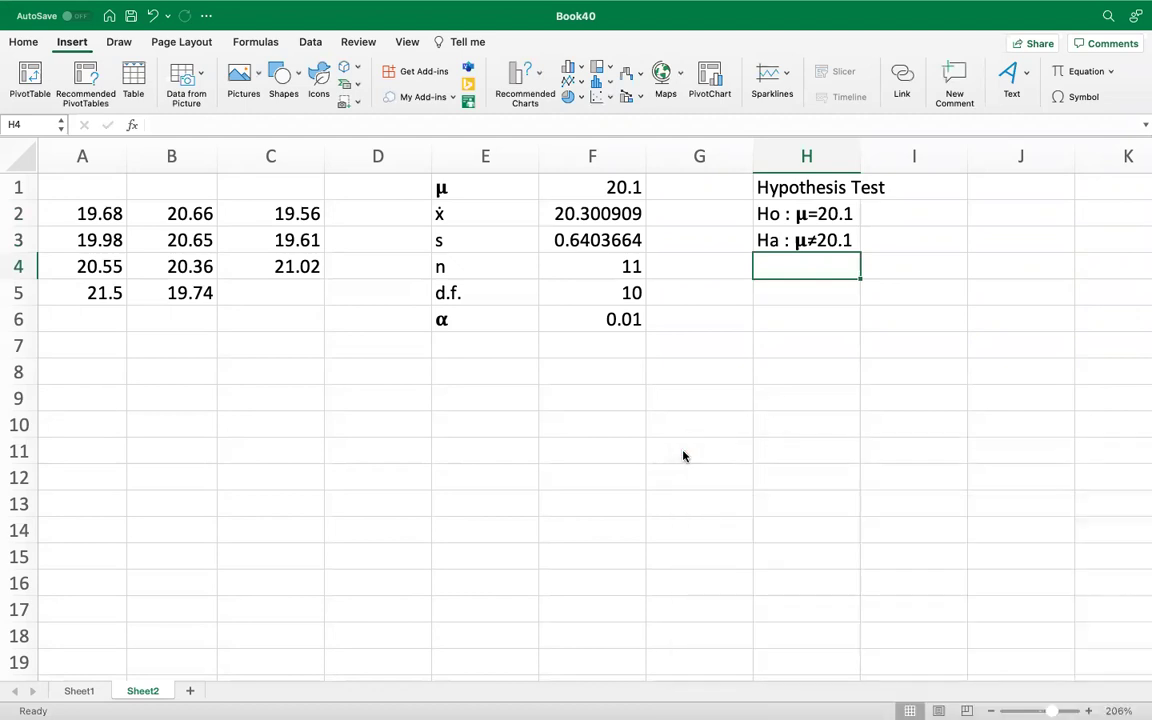
Enter the heading Classical Method in A9
left_click(831, 287)
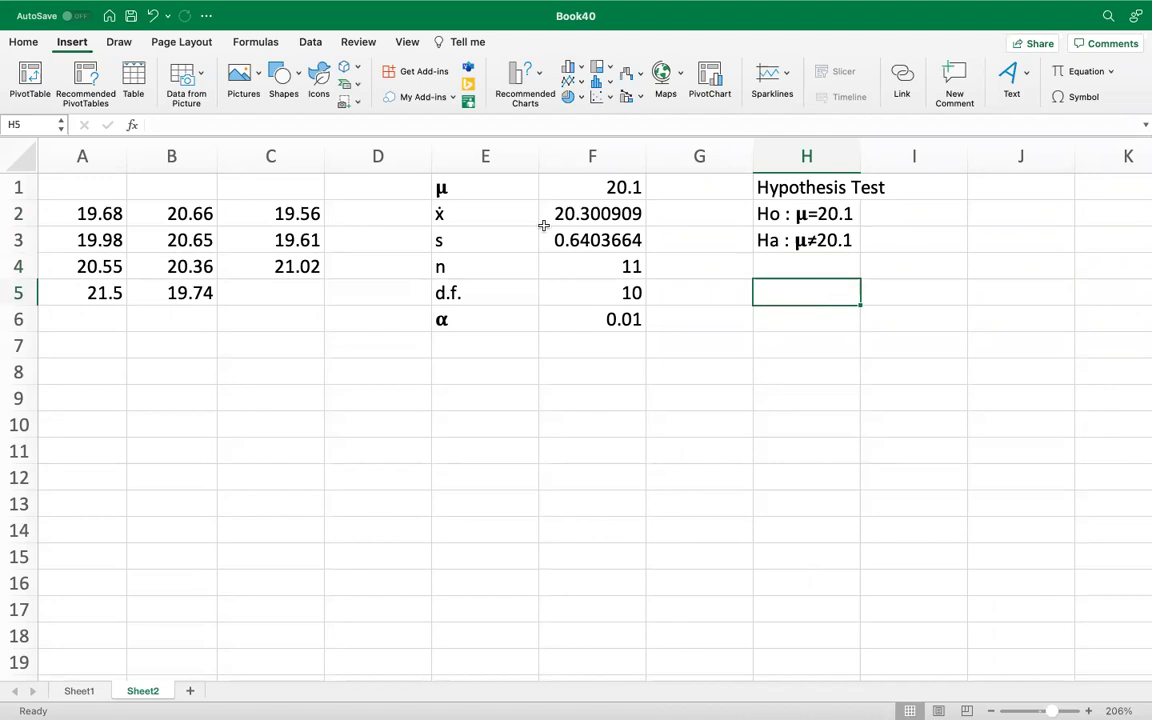
left_click(89, 387)
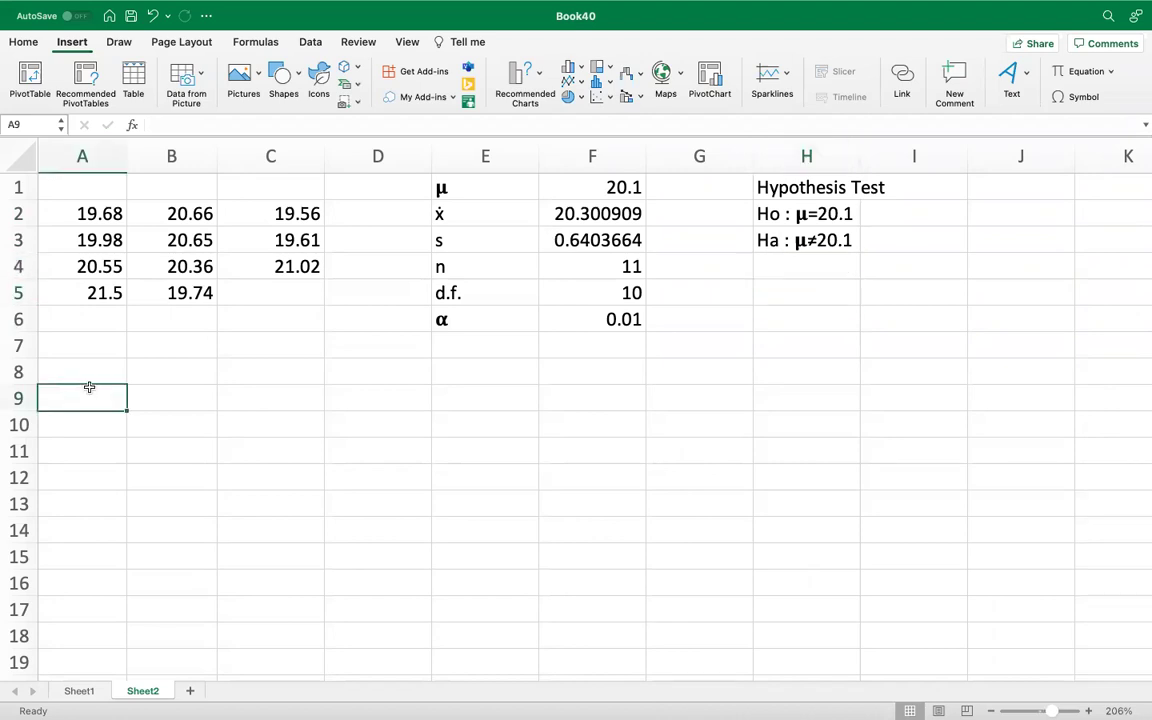
type("Clas")
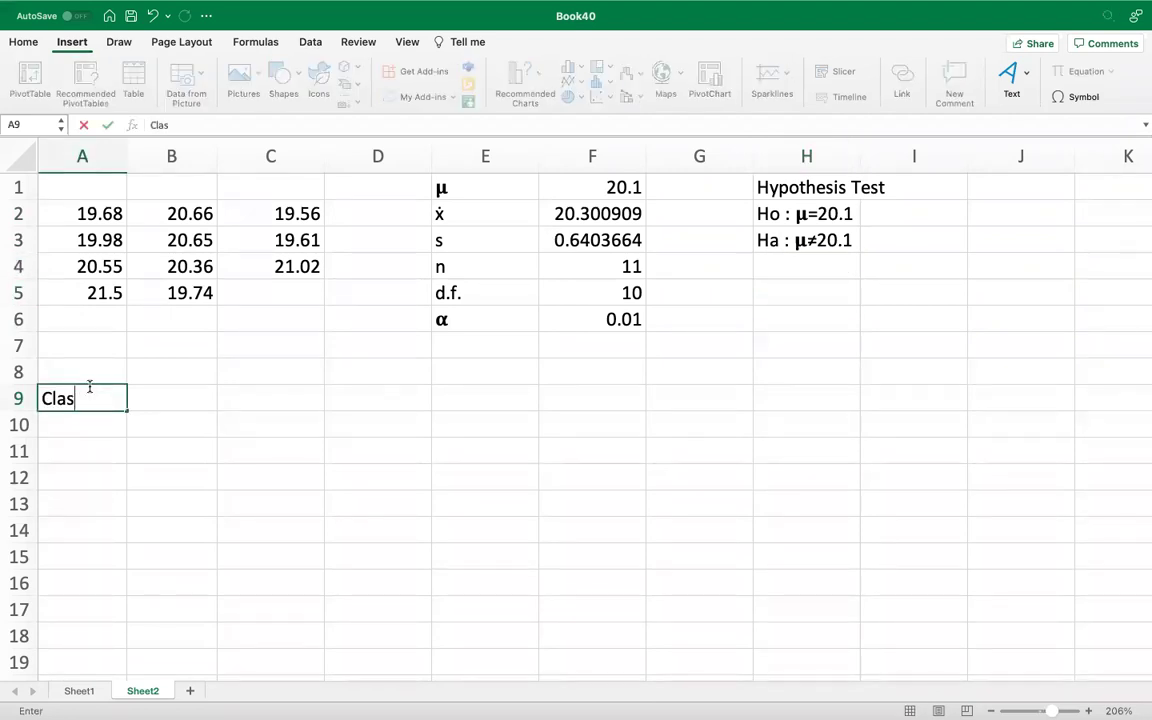
type("sical Method")
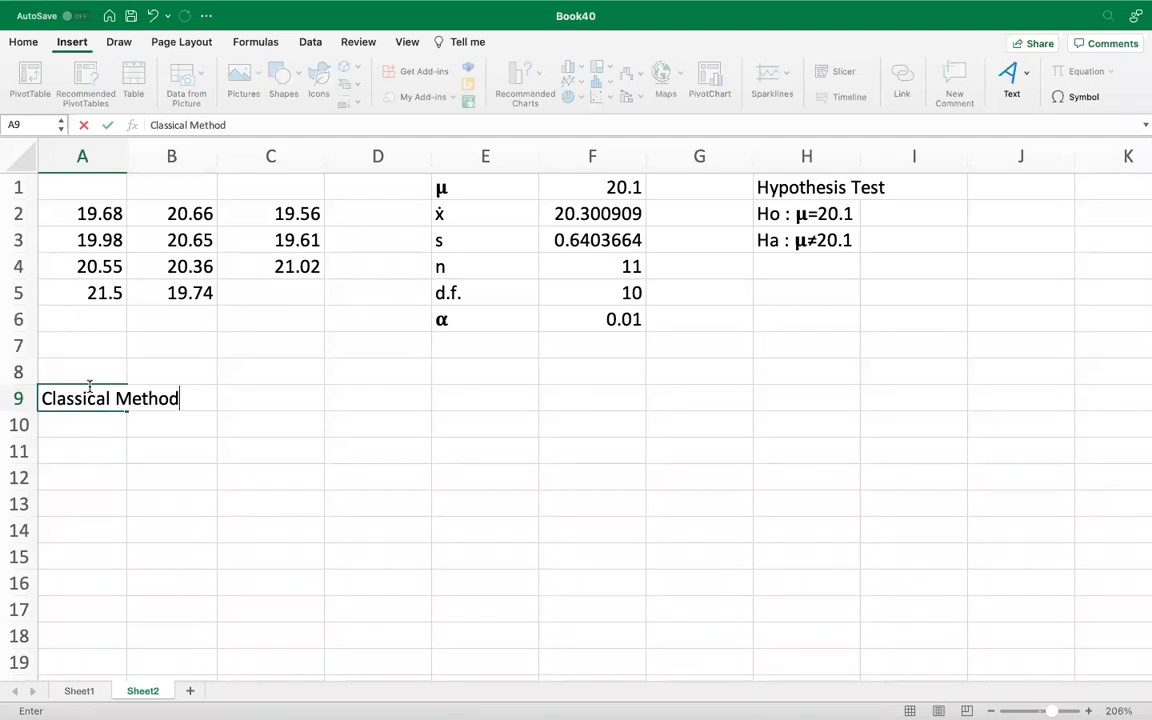
Enter the heading P-Value Method in F9, on the same row as the Classical Method heading
key("Tab")
key("Tab")
key("Tab")
key("Tab")
key("Tab")
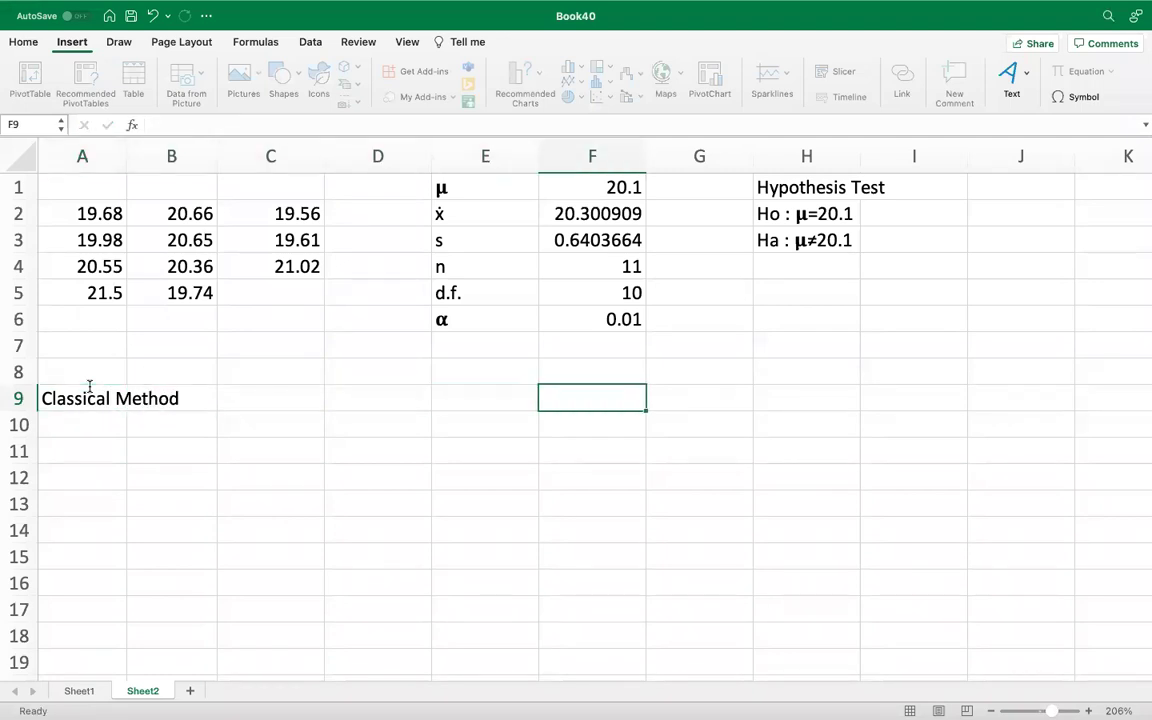
type("P-C")
key("BackSpace")
type("Value")
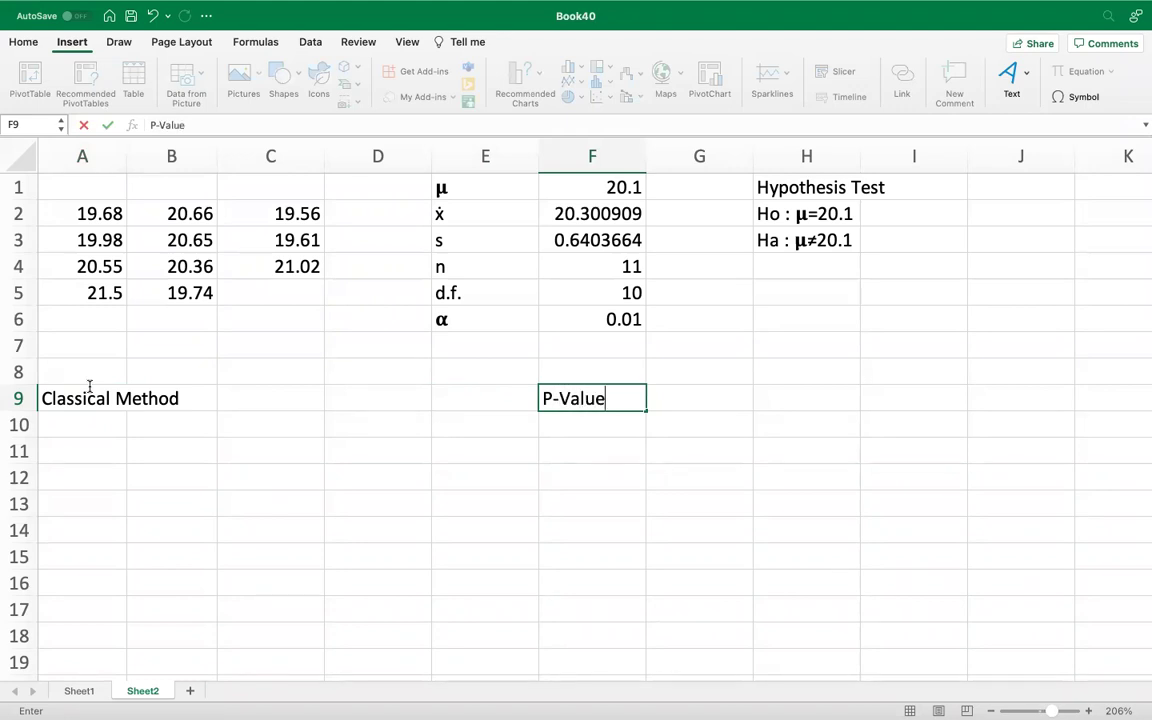
type(" Method")
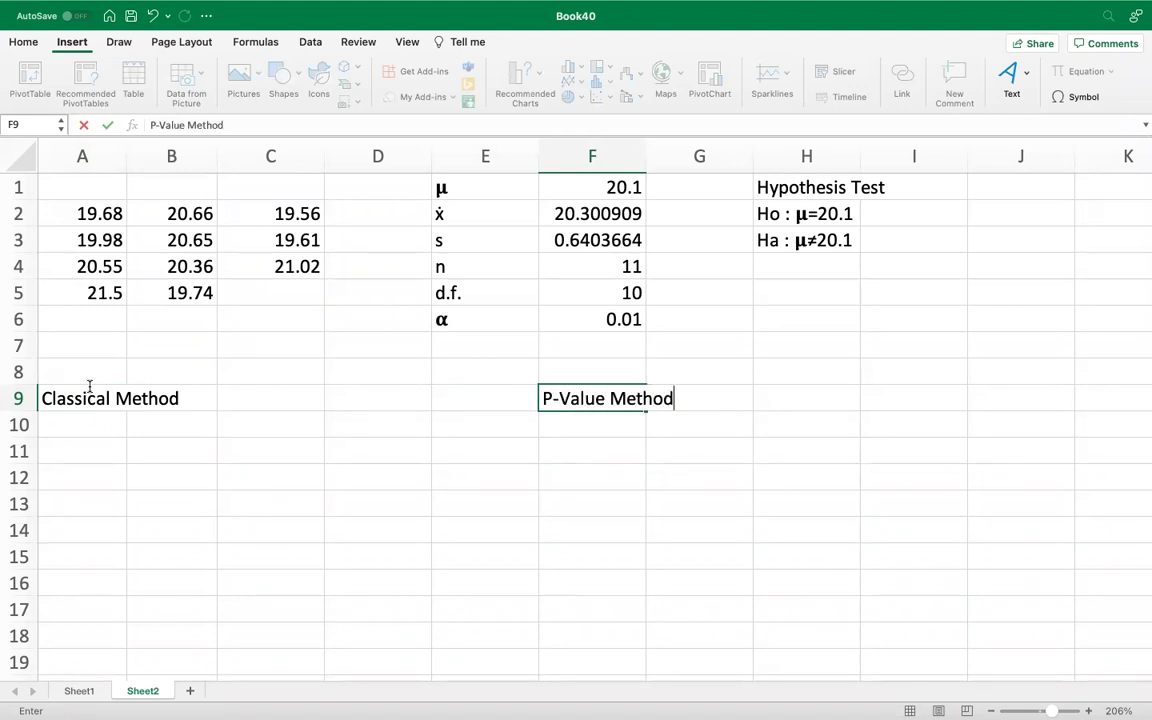
Make the whole heading row 9 bold
left_click(19, 398)
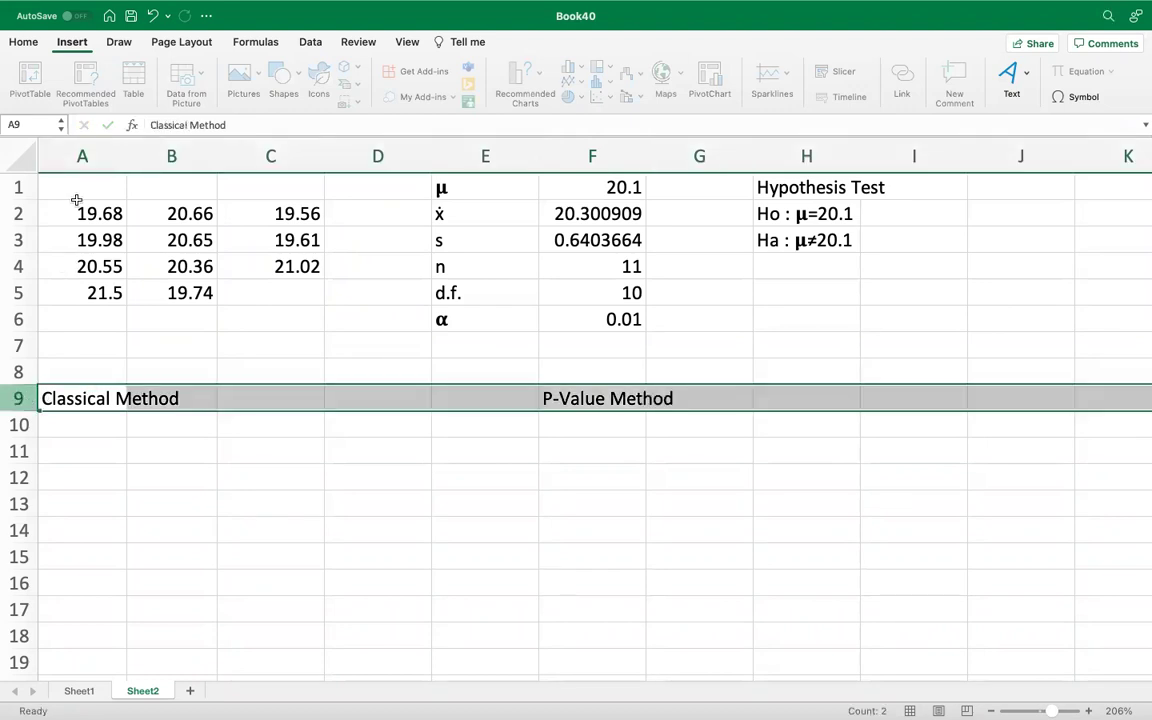
left_click(22, 43)
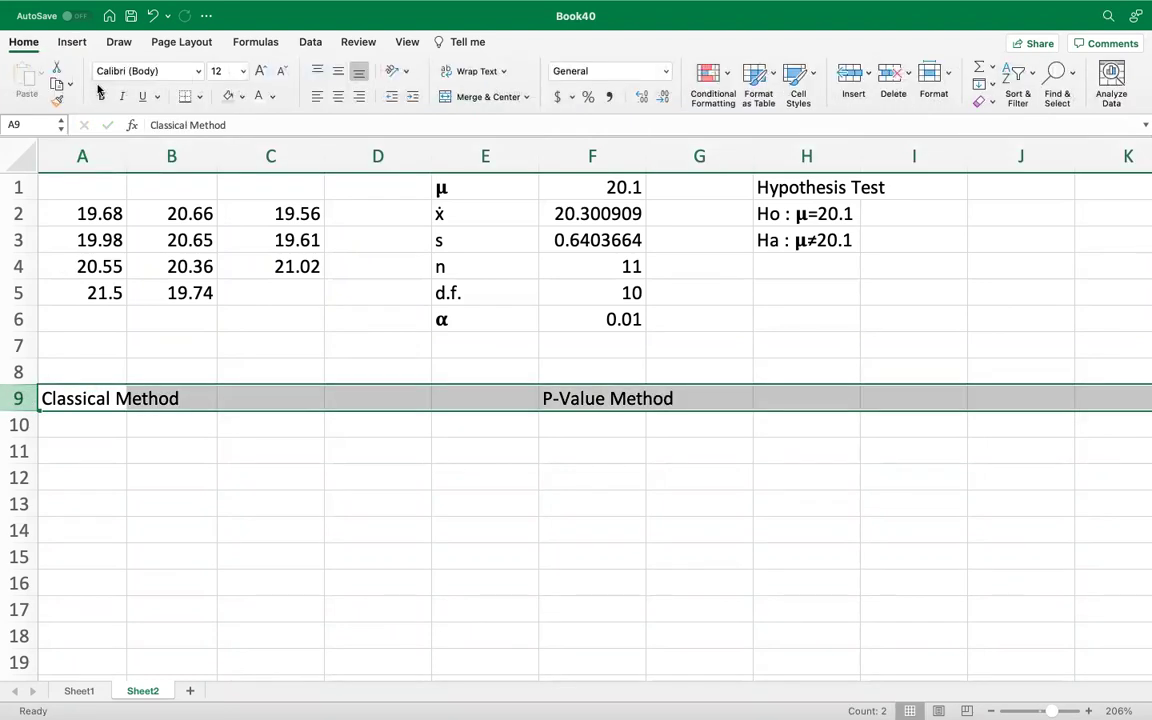
left_click(101, 95)
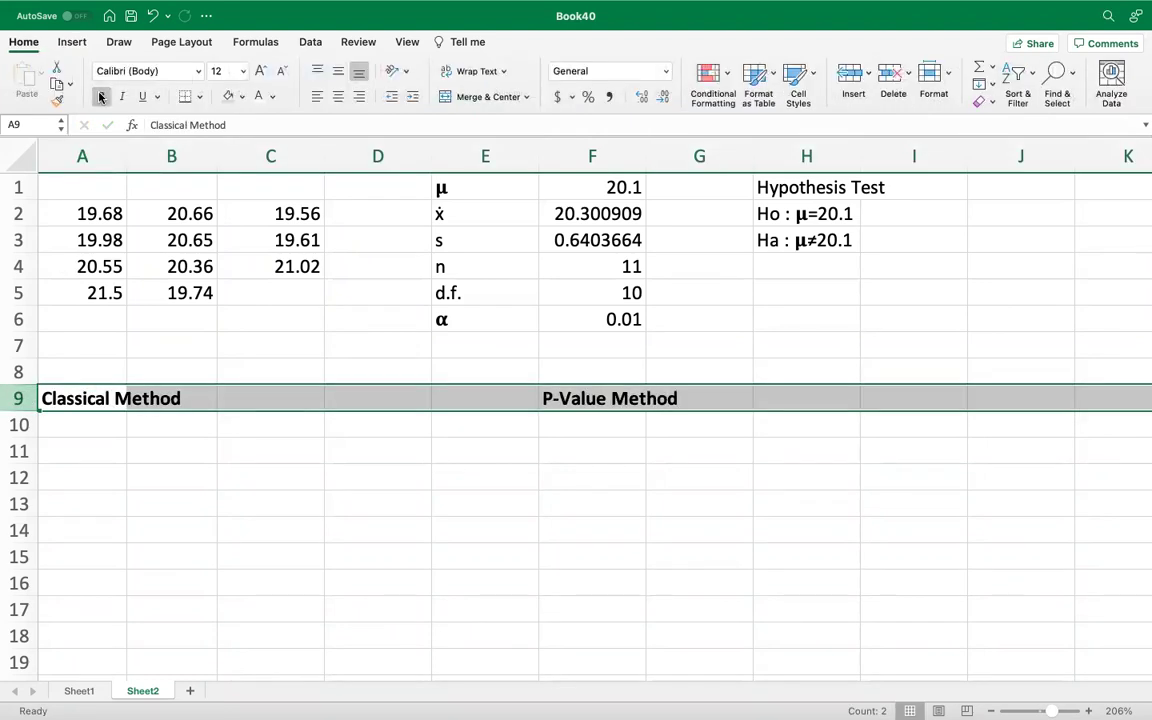
Enter the label Test Statistic in A10 under the Classical Method heading
left_click(62, 421)
type("Test ")
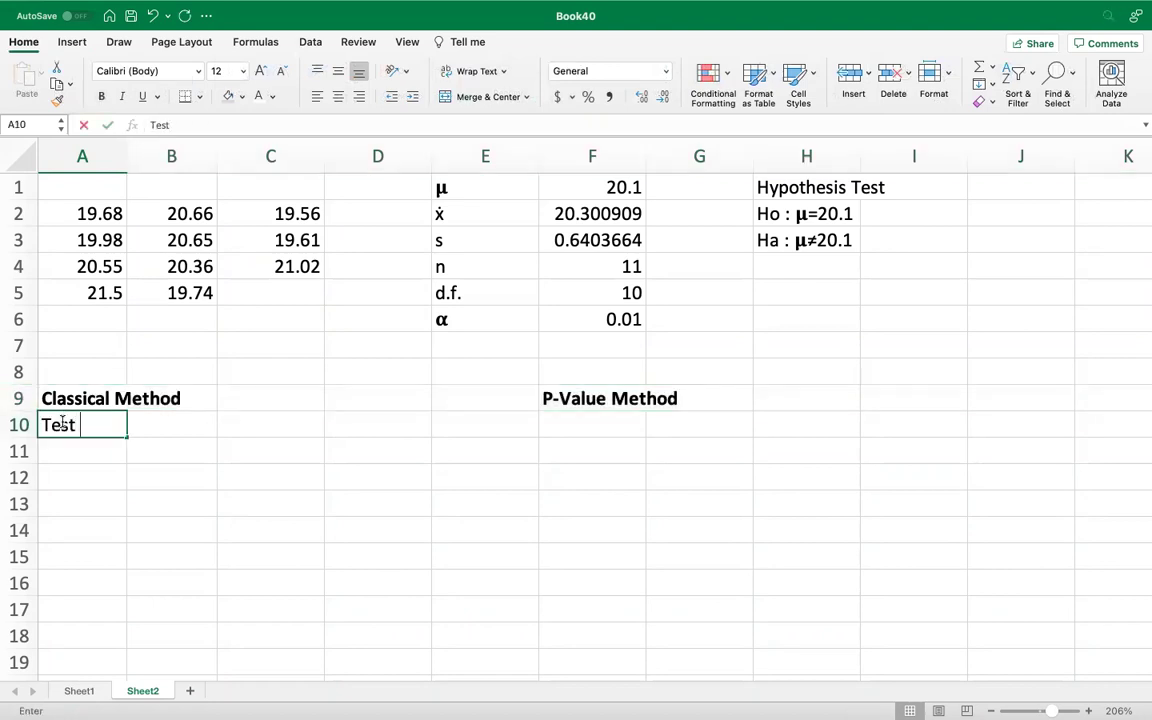
type("Sta")
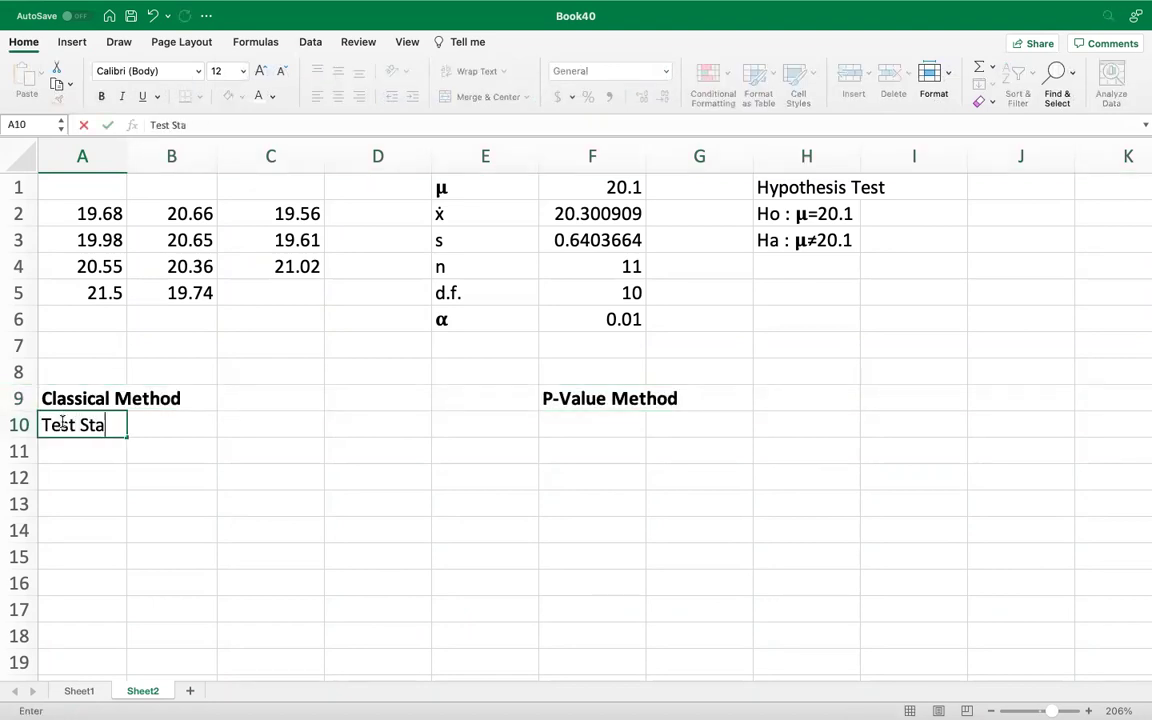
type("tistic")
key("Return")
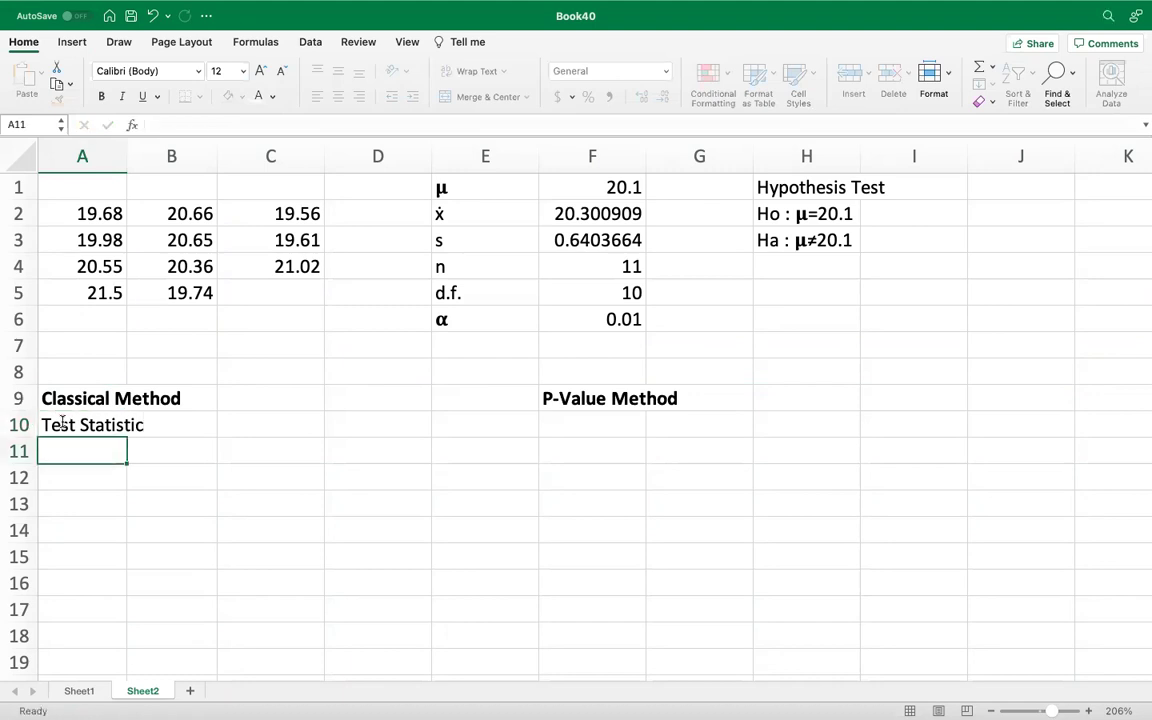
Replace the label in A10 with Critical Value and enter the label t in A11
left_click(63, 426)
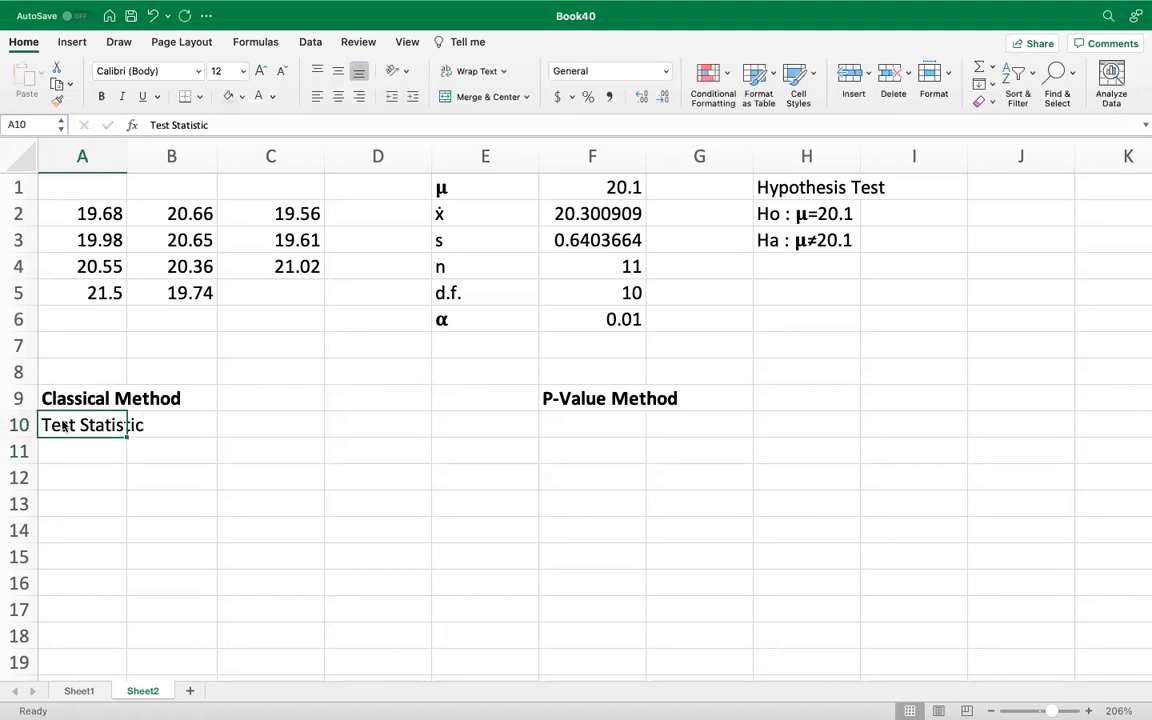
type("Cri")
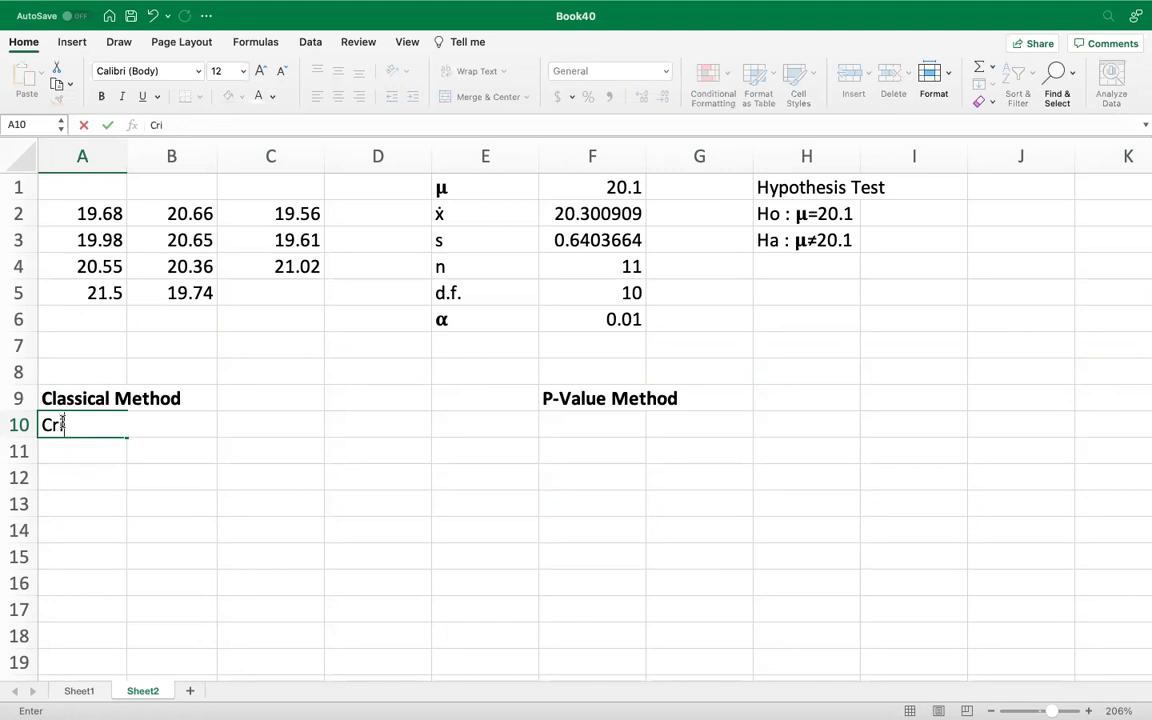
type("tical Value")
key("Return")
key("Return")
key("Up")
type("t")
key("Tab")
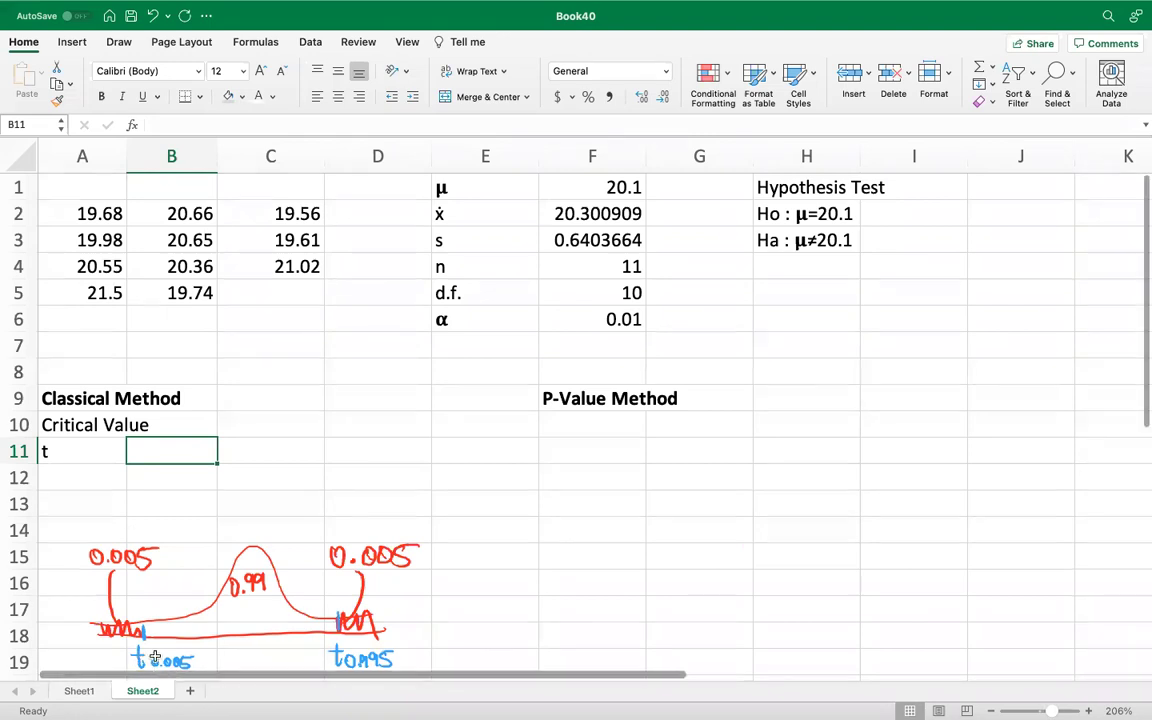
Calculate the lower critical value in B11 with the T.INV function, using probability 0.005 and the degrees of freedom in F5
type("=")
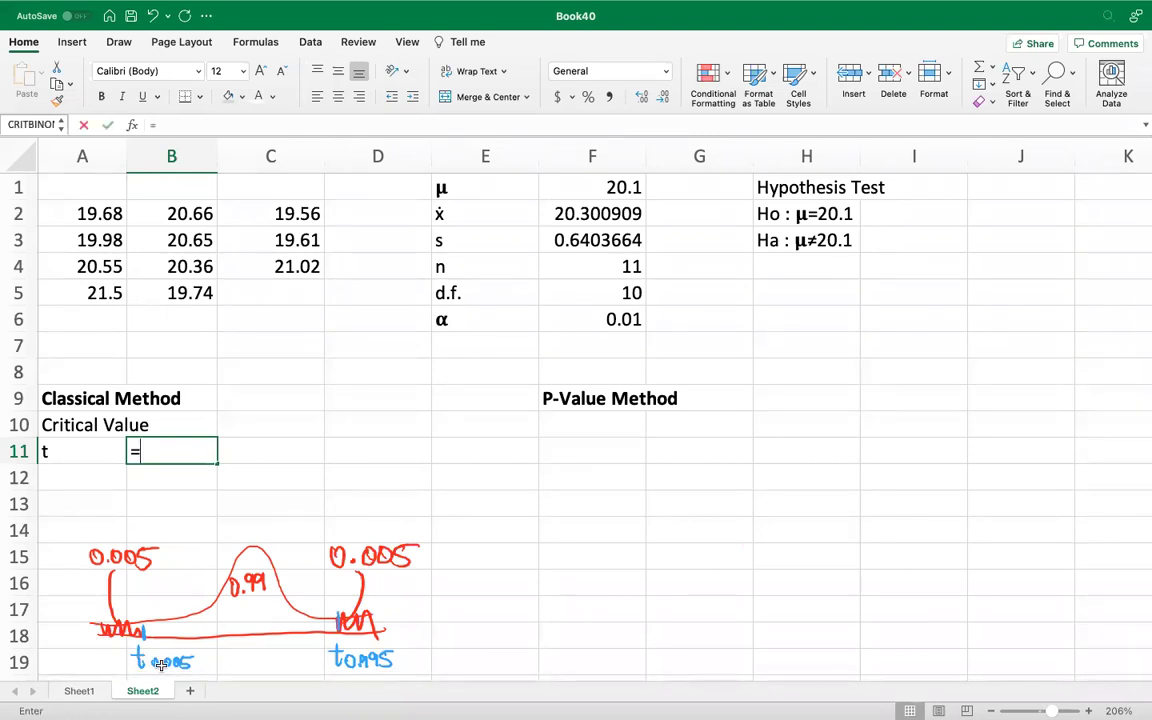
type("t")
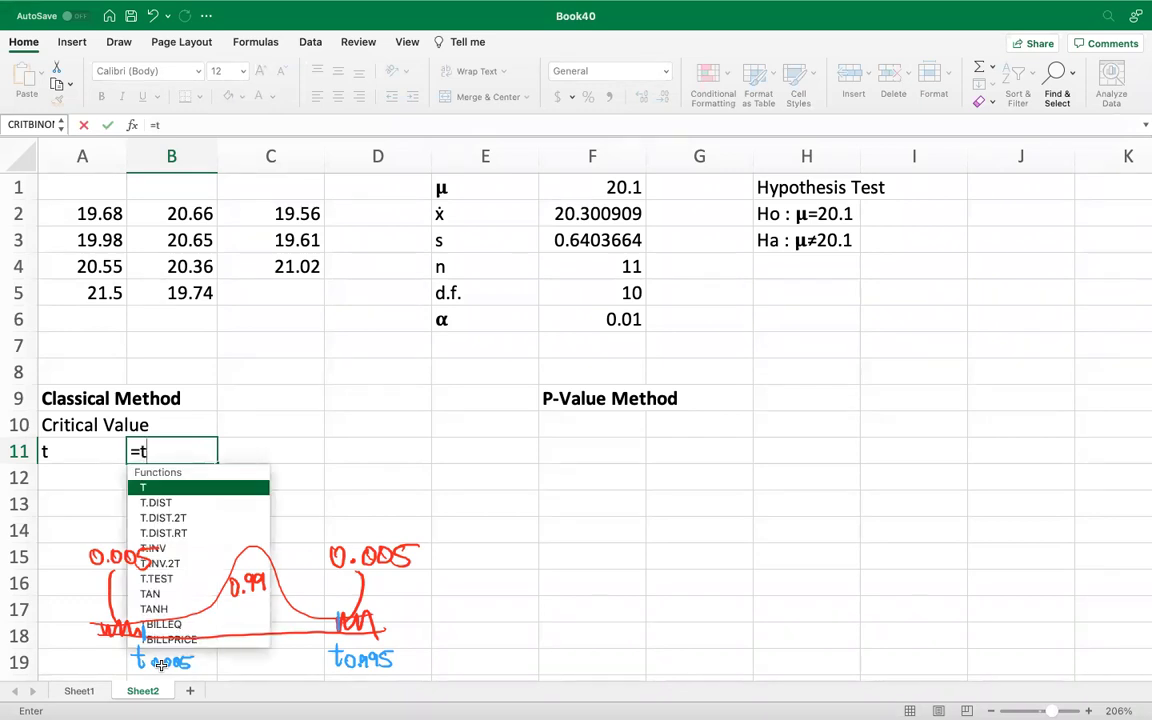
key("Down")
key("Down")
key("Down")
key("Down")
key("Down")
key("Down")
key("Down")
key("Down")
key("Down")
key("Down")
key("Down")
key("Down")
scroll(526, 622, "down", 4)
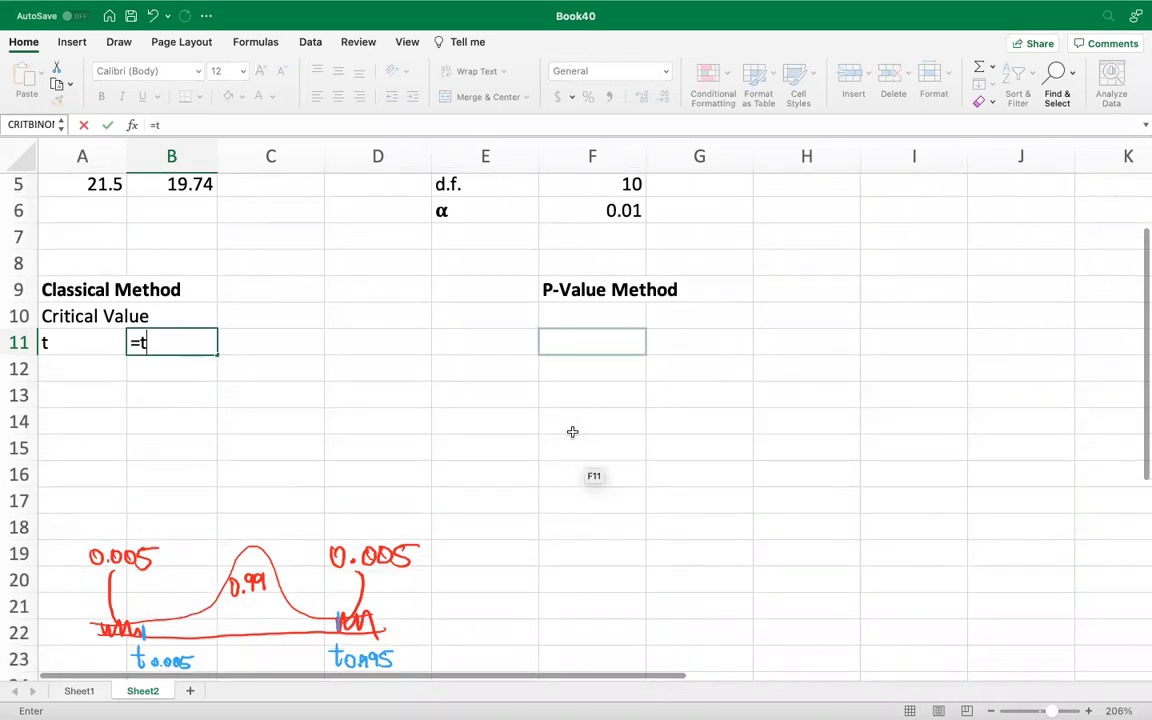
type(".")
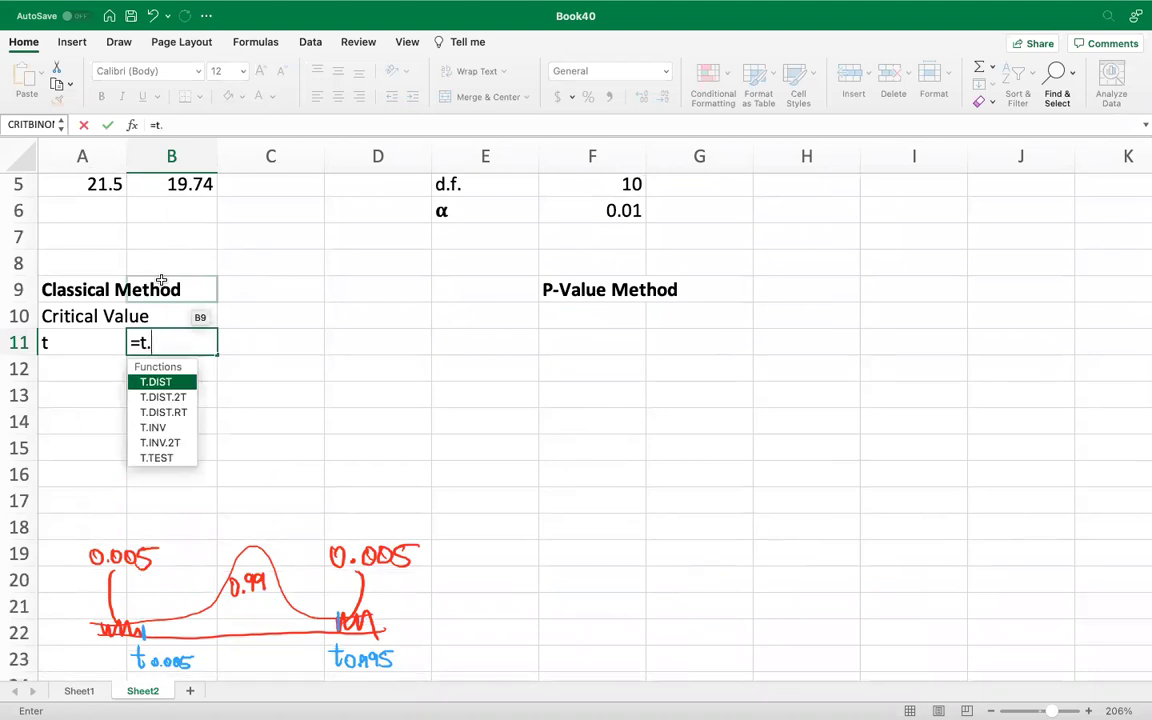
key("Down")
key("Down")
key("Down")
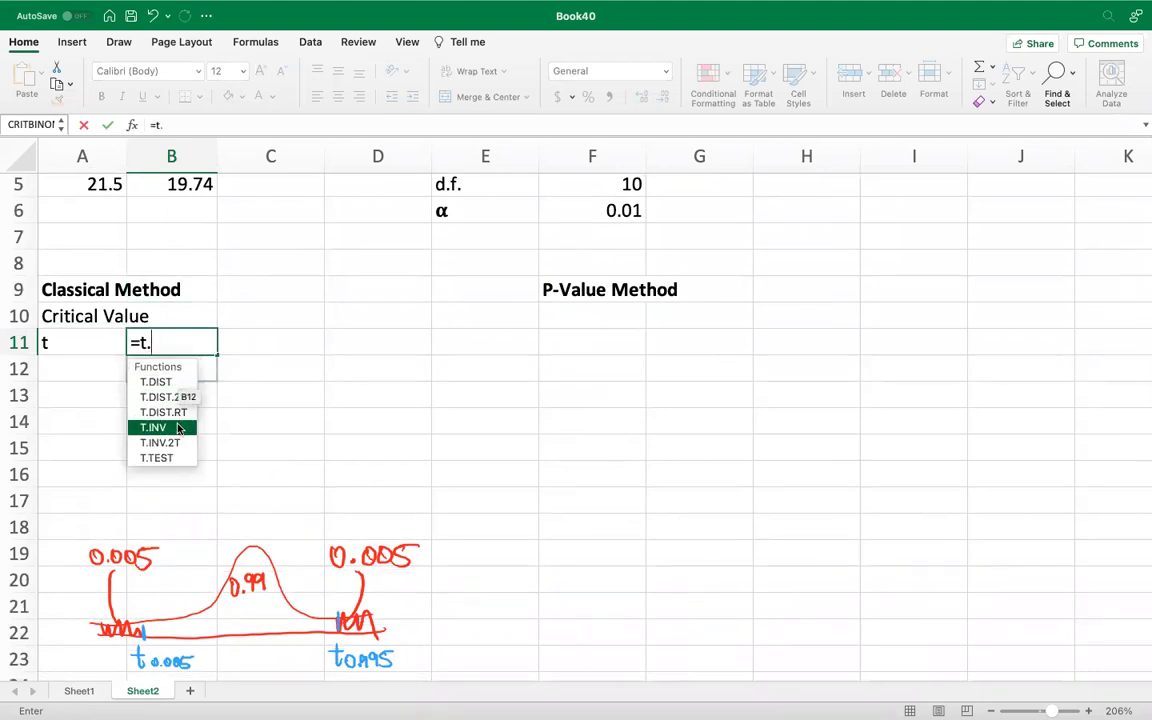
key("Up")
key("Up")
key("Up")
key("Down")
key("Down")
key("Down")
key("Down")
key("Down")
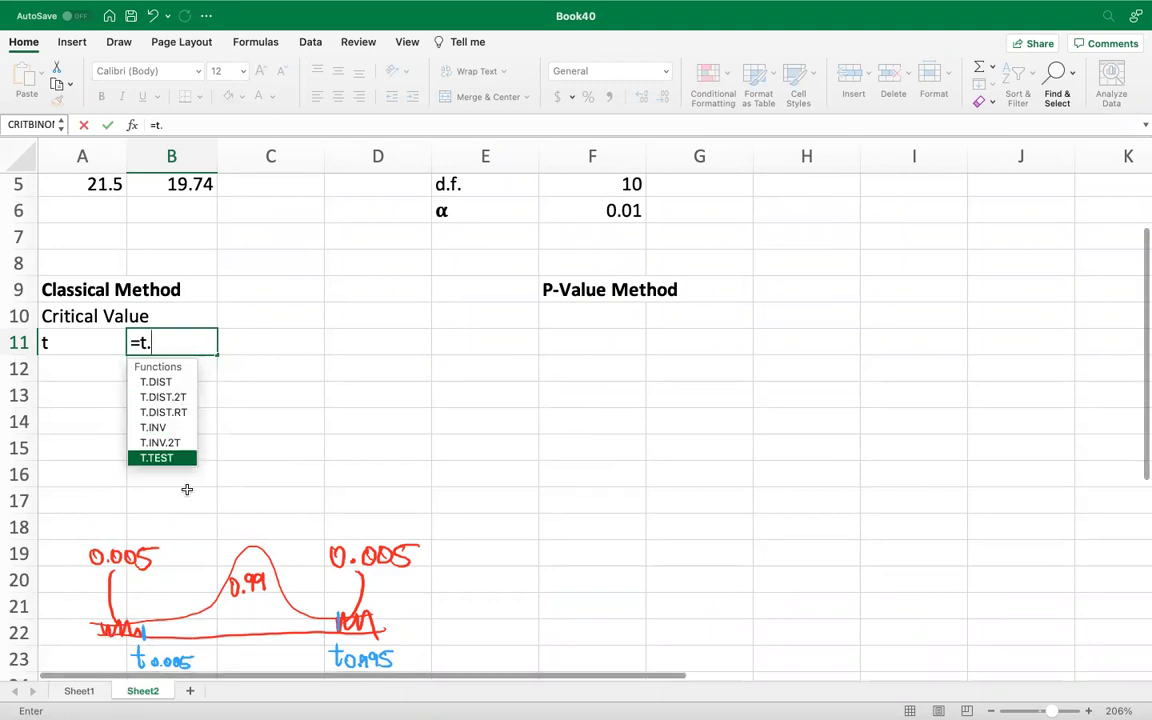
left_click(172, 428)
double_click(172, 428)
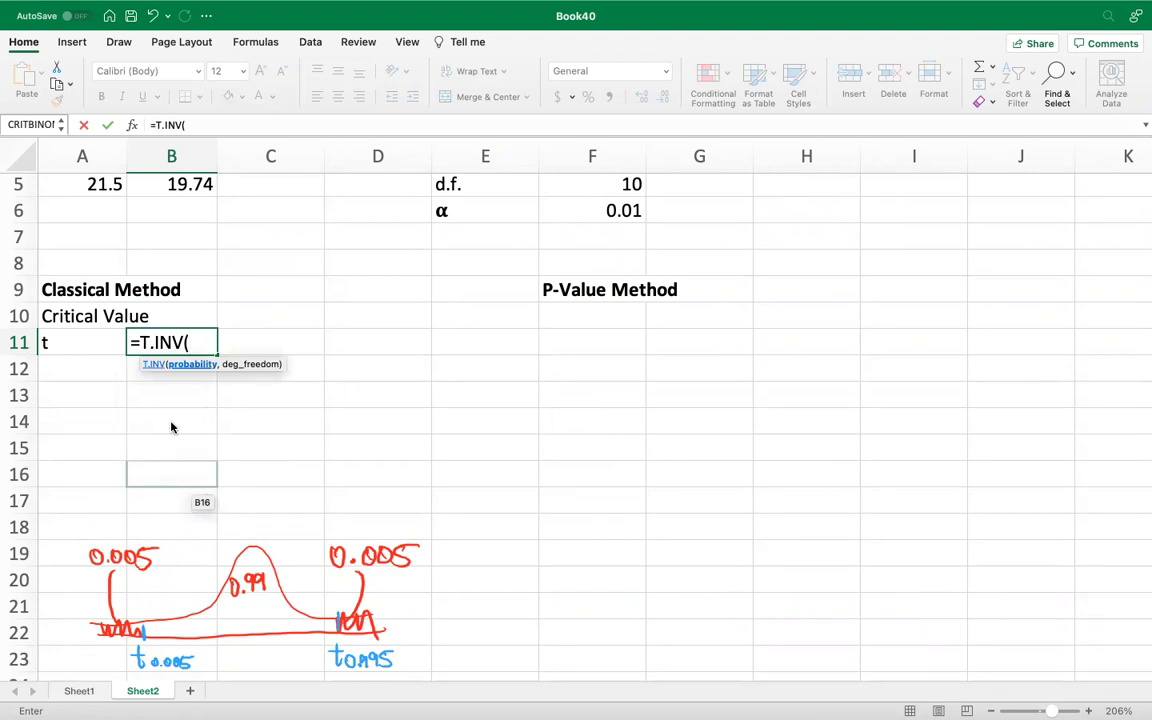
type("0.005,")
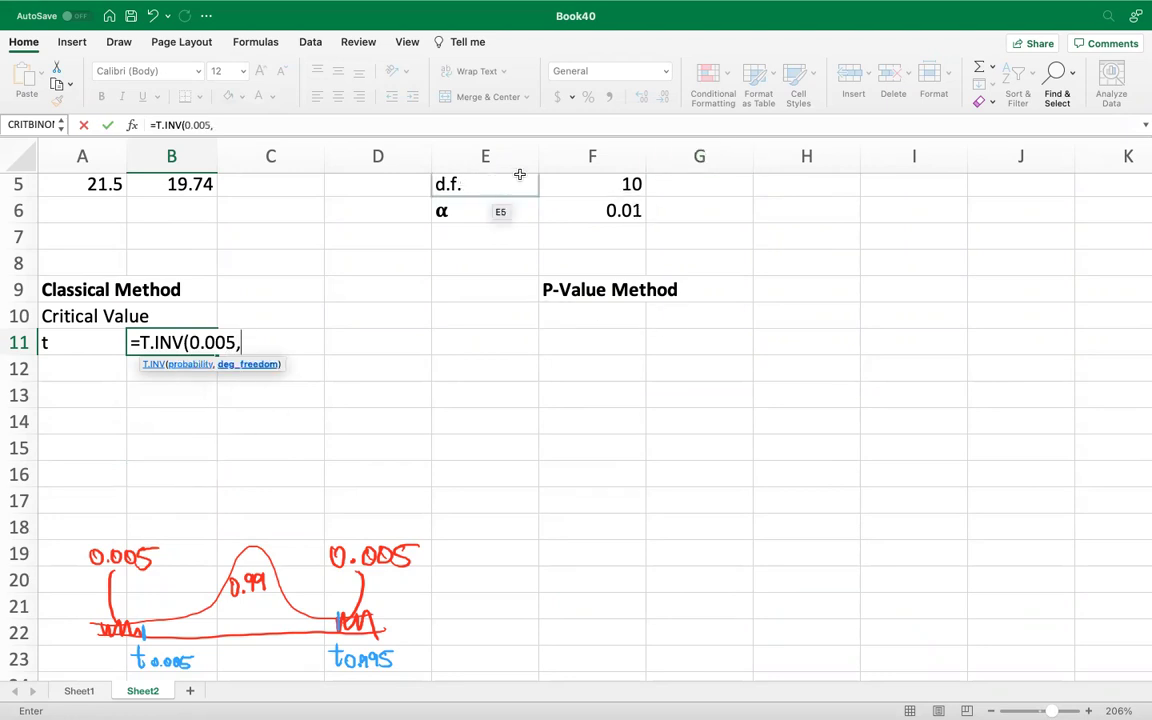
left_click(614, 183)
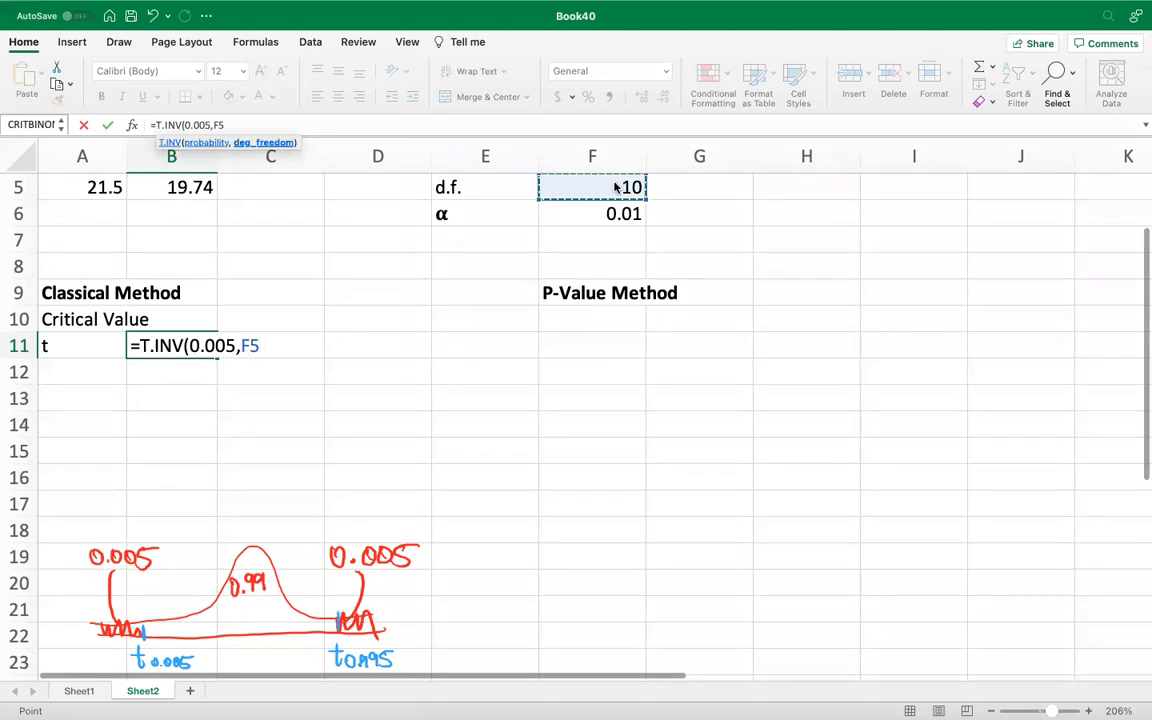
key("Return")
Label A12 with t and calculate the upper critical value in B12 with T.INV, using probability 0.995 and the degrees of freedom in F5
type("t")
key("Tab")
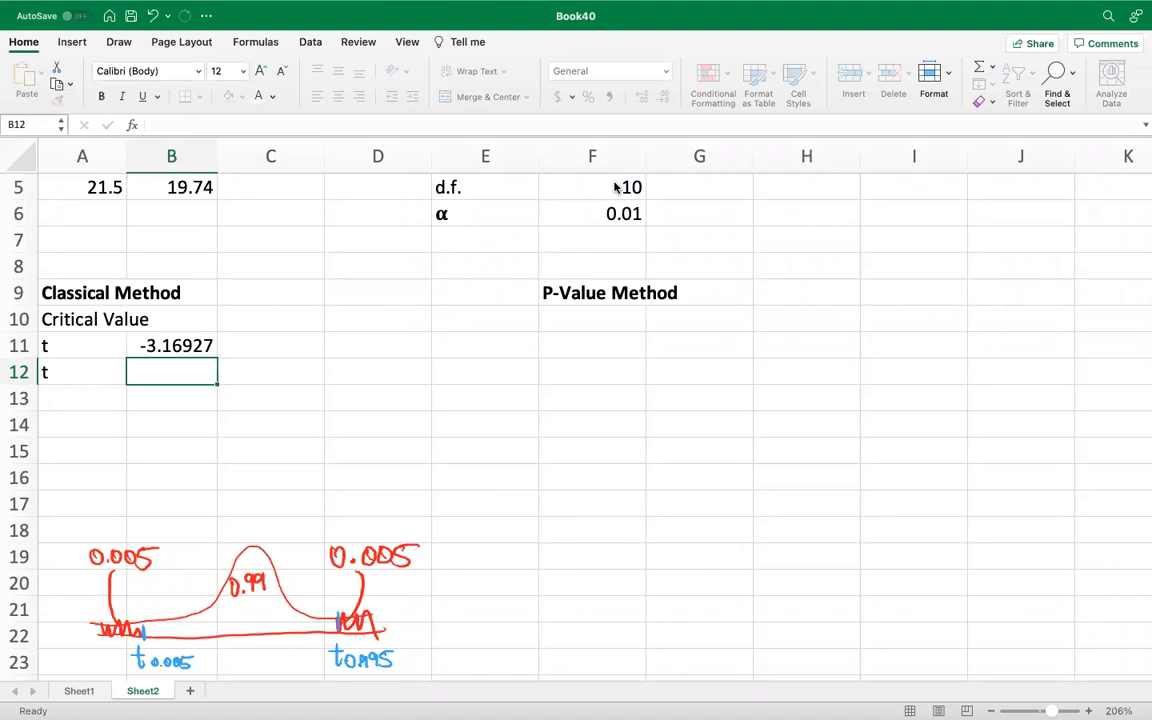
type("=")
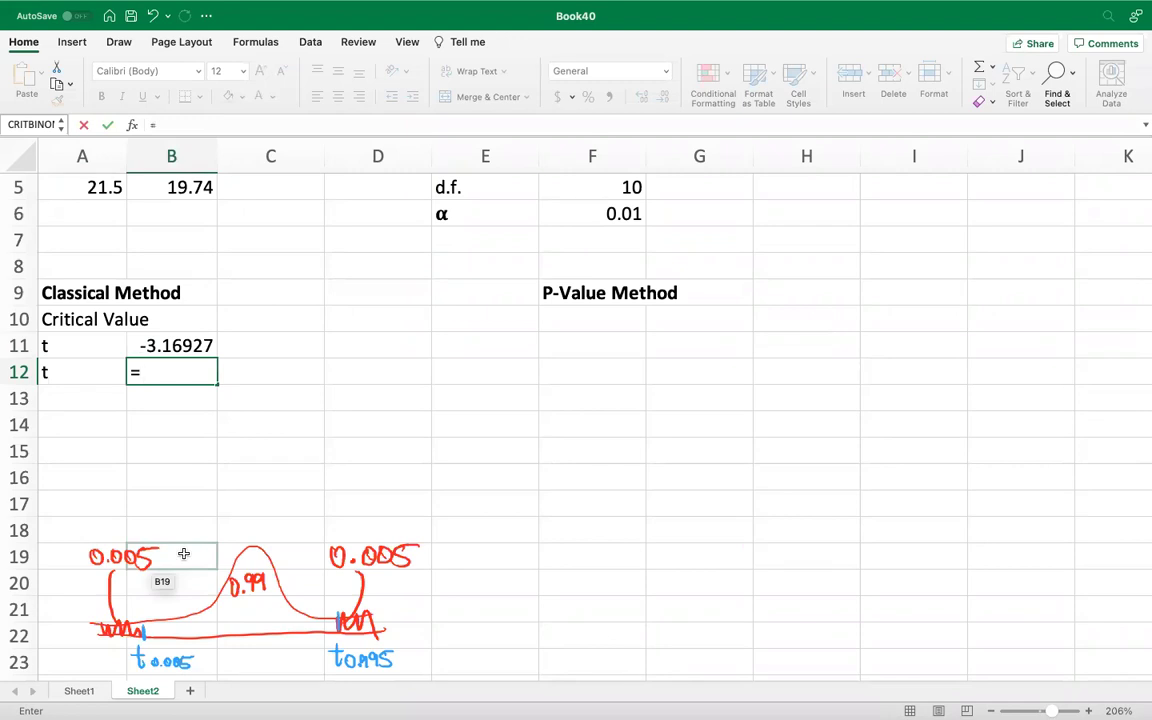
type("t")
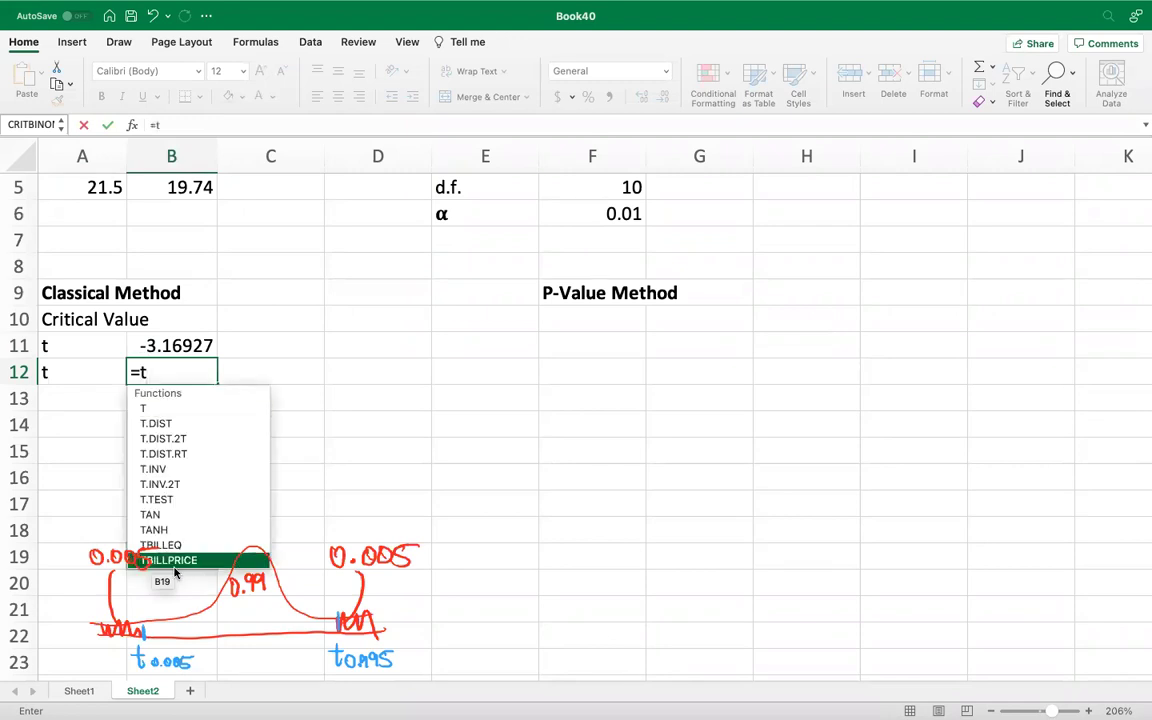
double_click(172, 466)
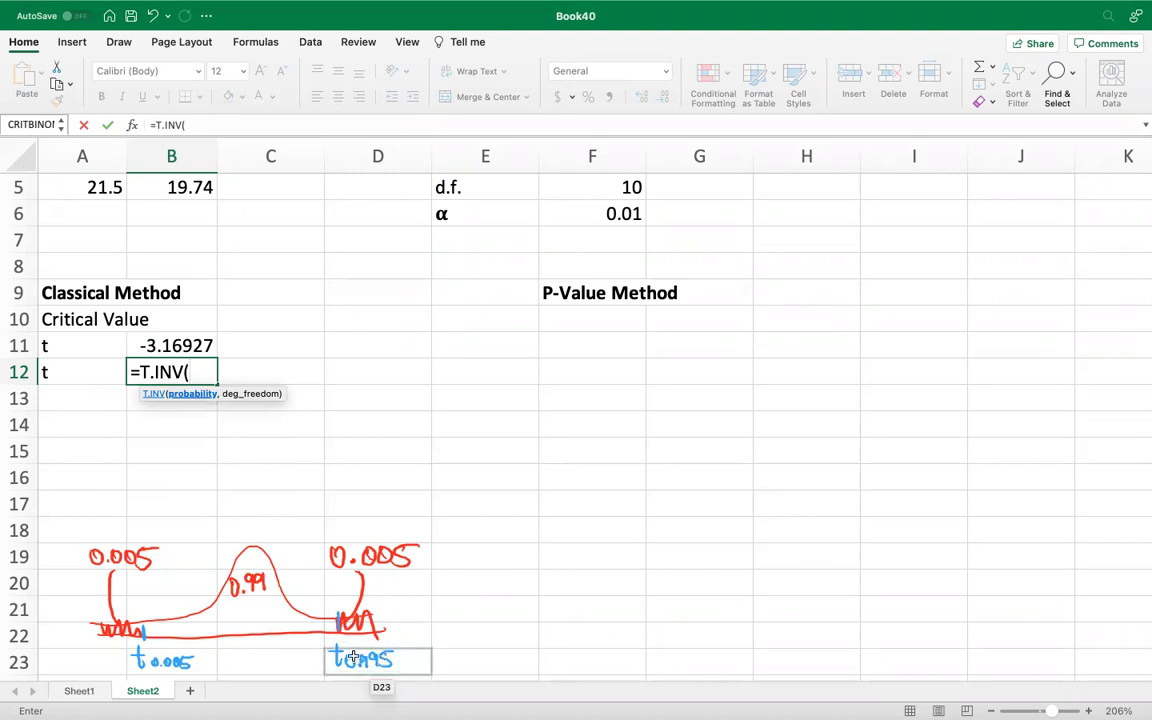
type("0.995,")
left_click(584, 181)
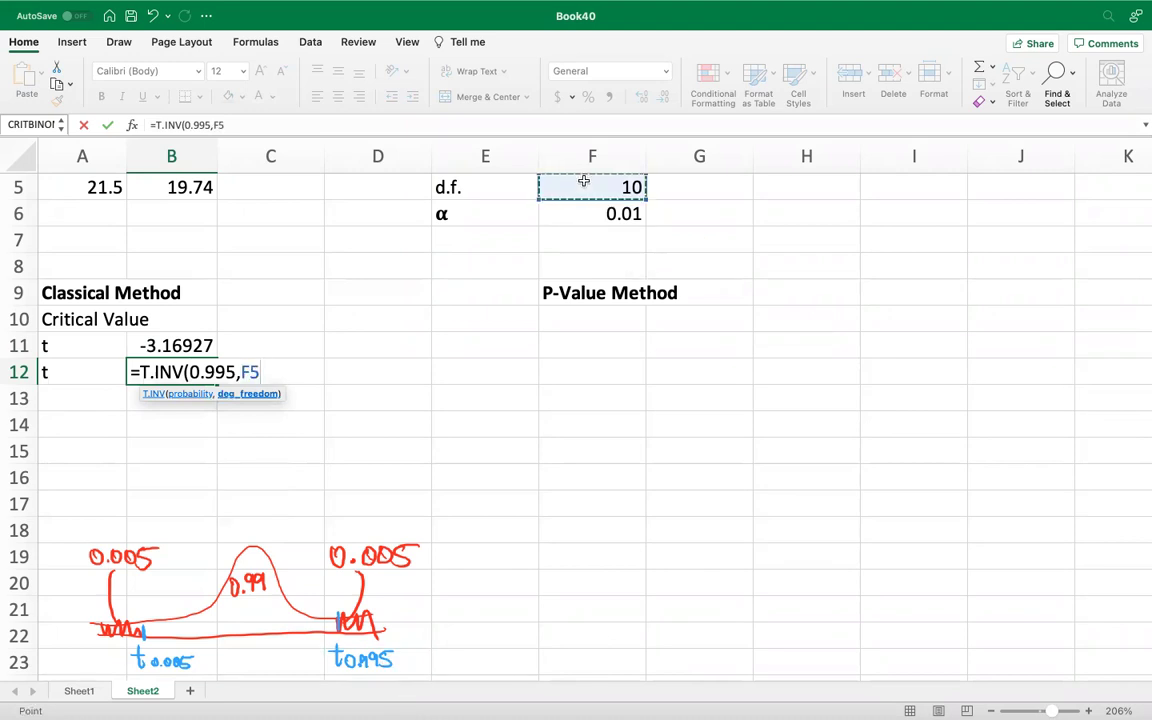
key("Return")
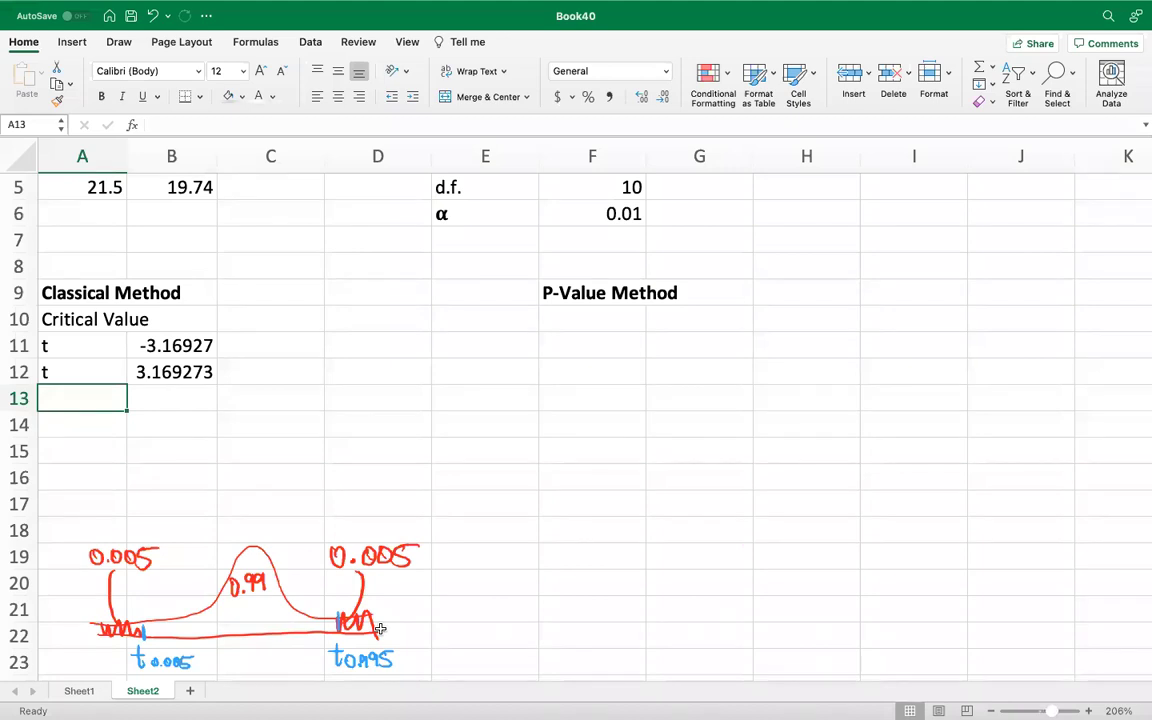
Enter the label Test Statistic in A13 below the critical values
type("Test ")
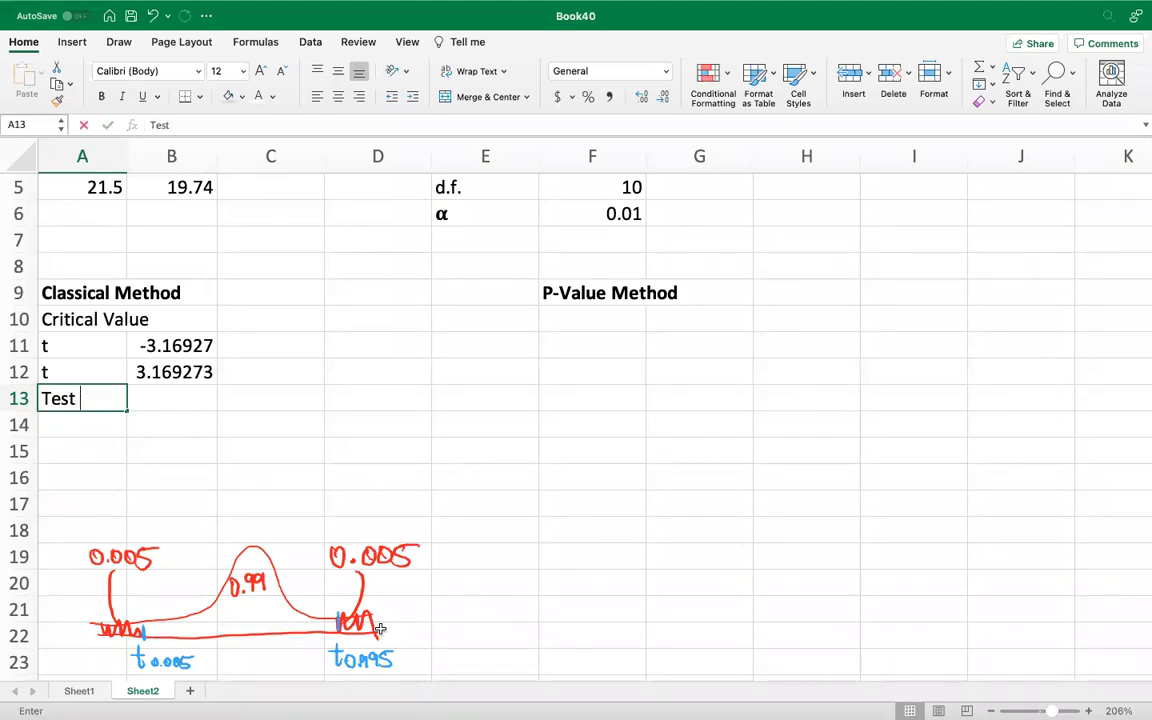
type("Statistics")
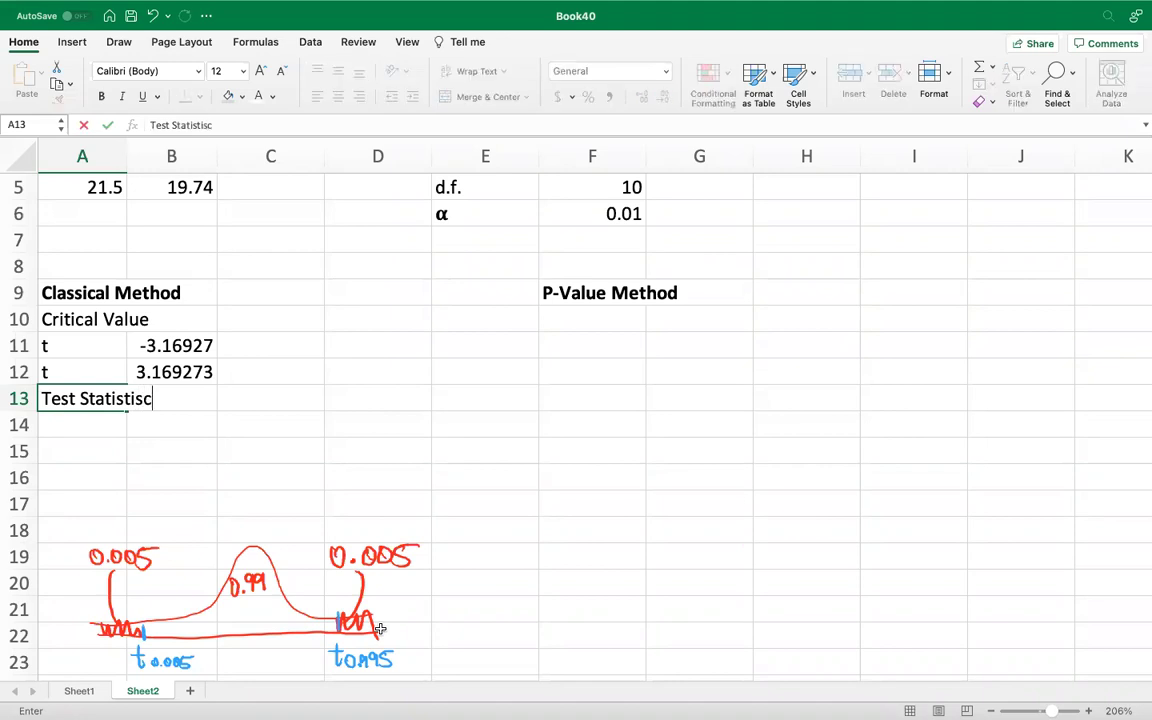
key("BackSpace")
key("BackSpace")
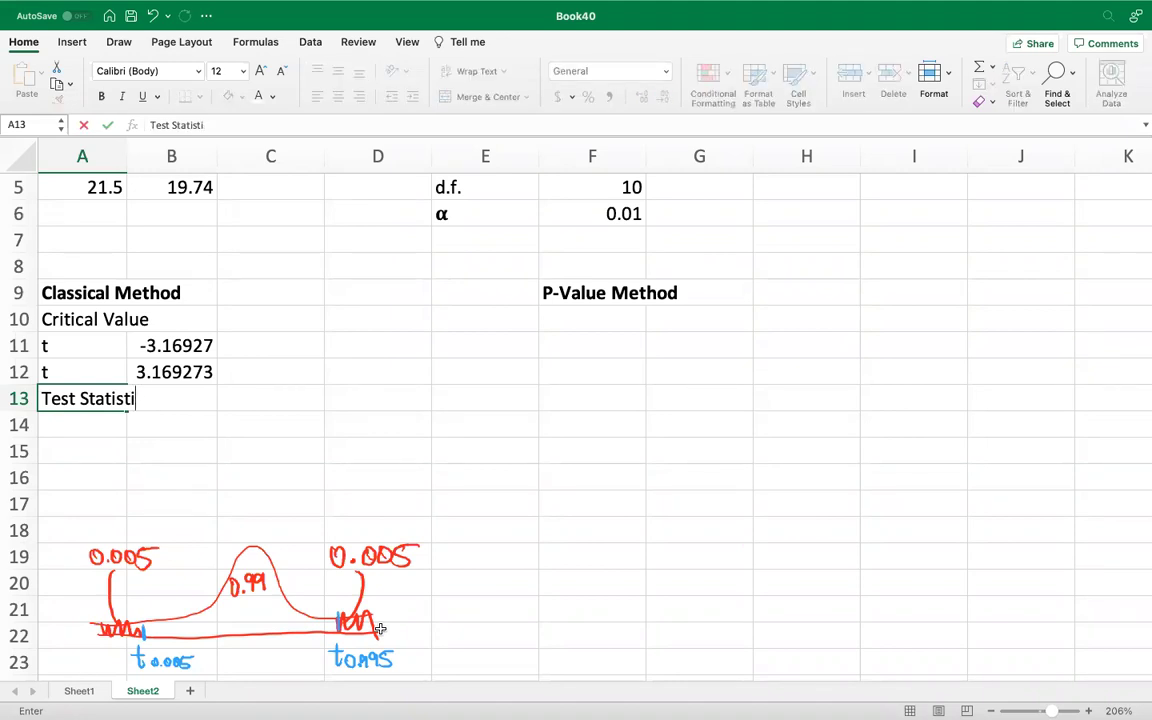
type("c")
key("Return")
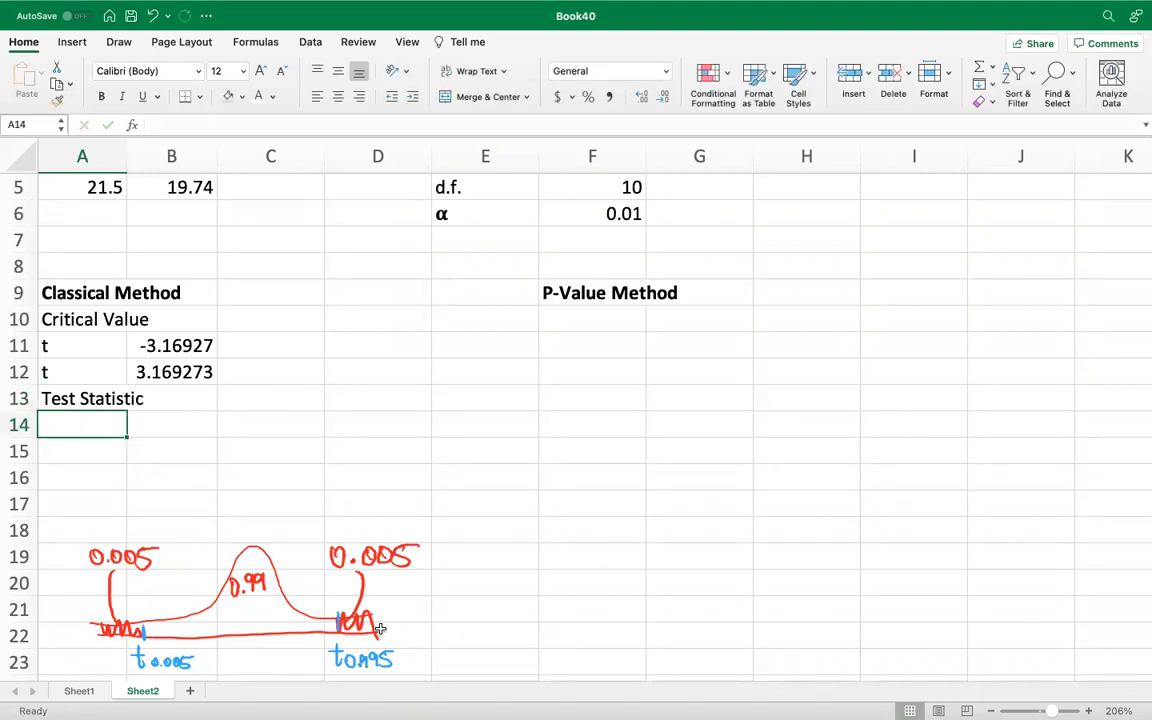
Label A14 with t for the test statistic, and insert the bold symbol σ as the label in E7 below α
type("t")
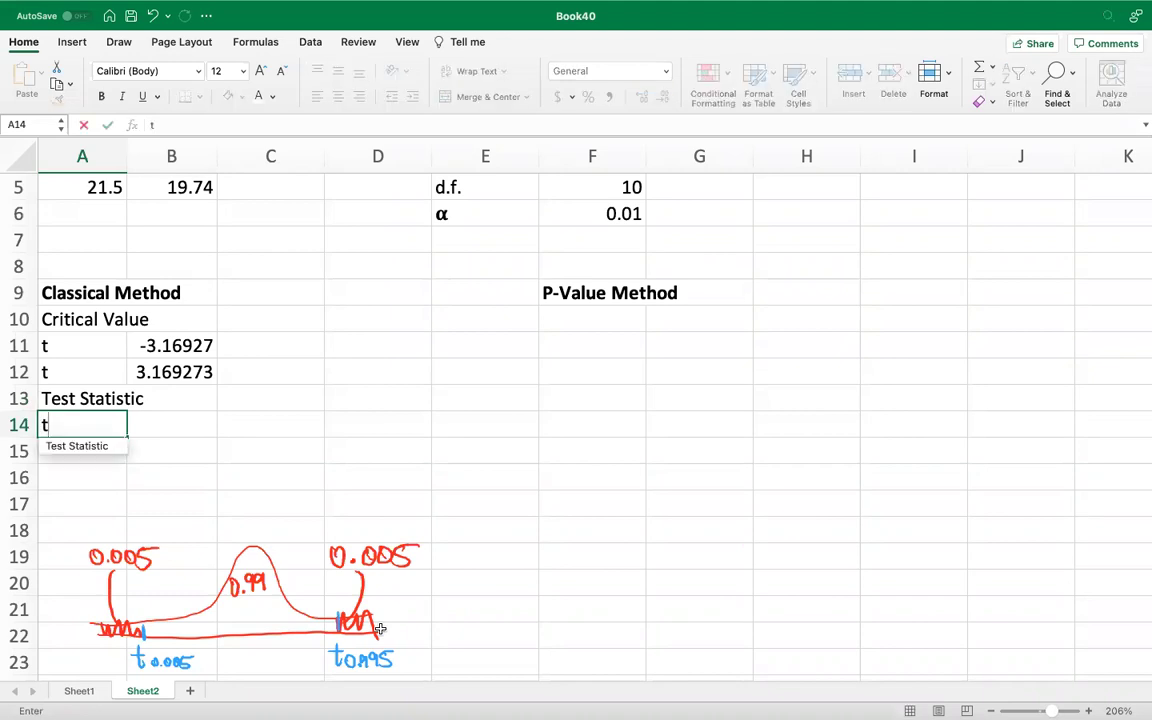
key("Tab")
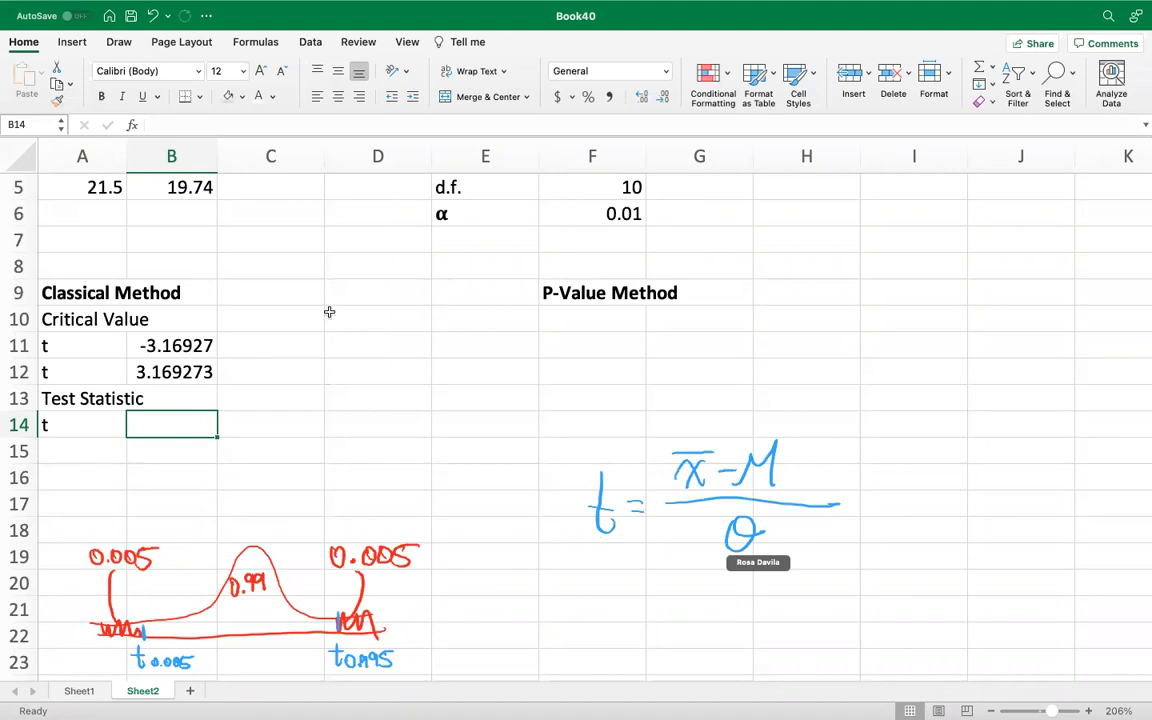
scroll(329, 316, "up", 3)
scroll(329, 316, "right", 1)
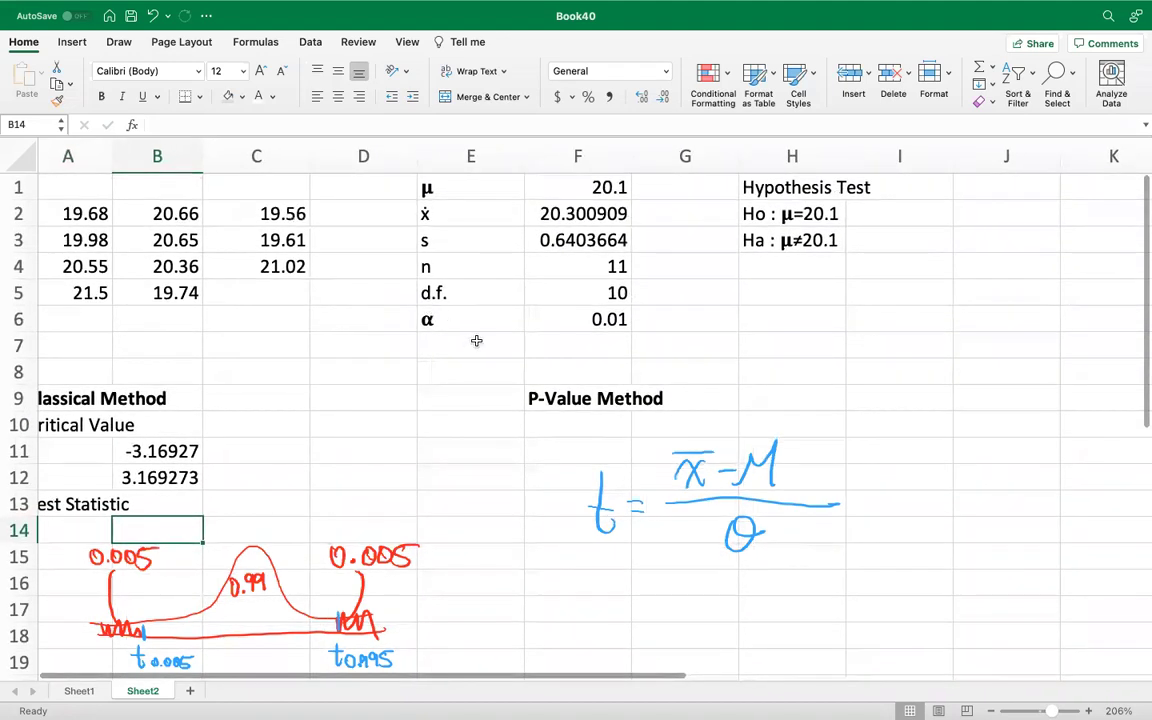
left_click(438, 323)
key("Return")
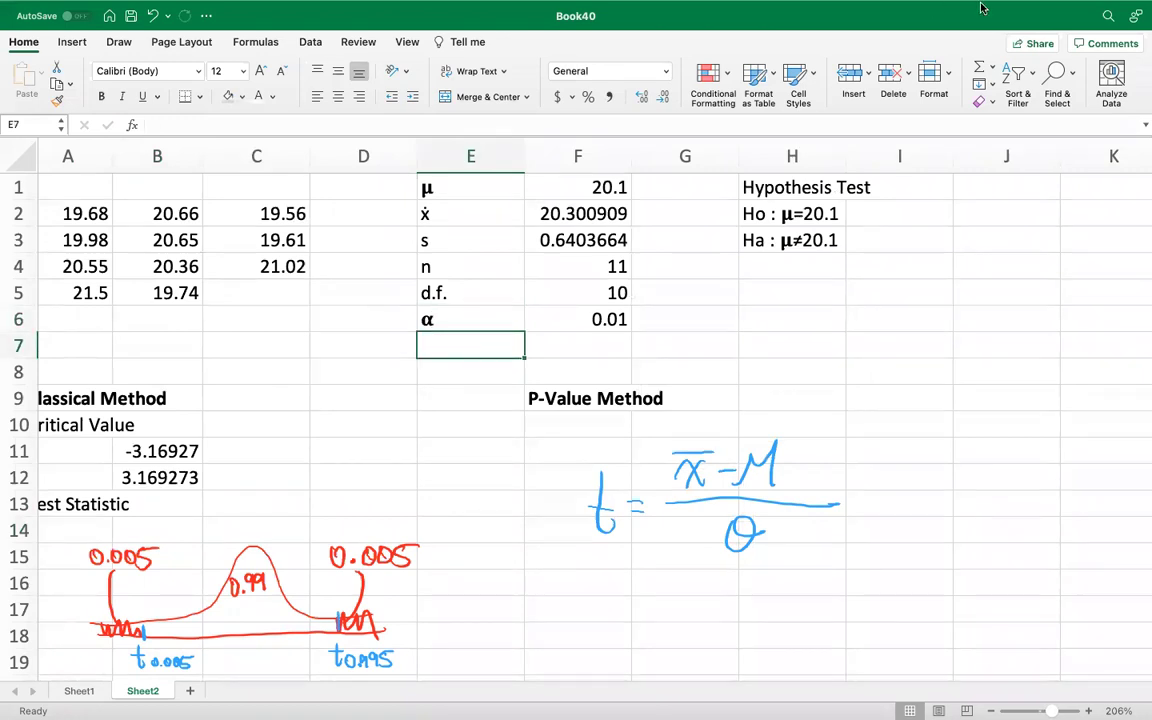
left_click(846, 9)
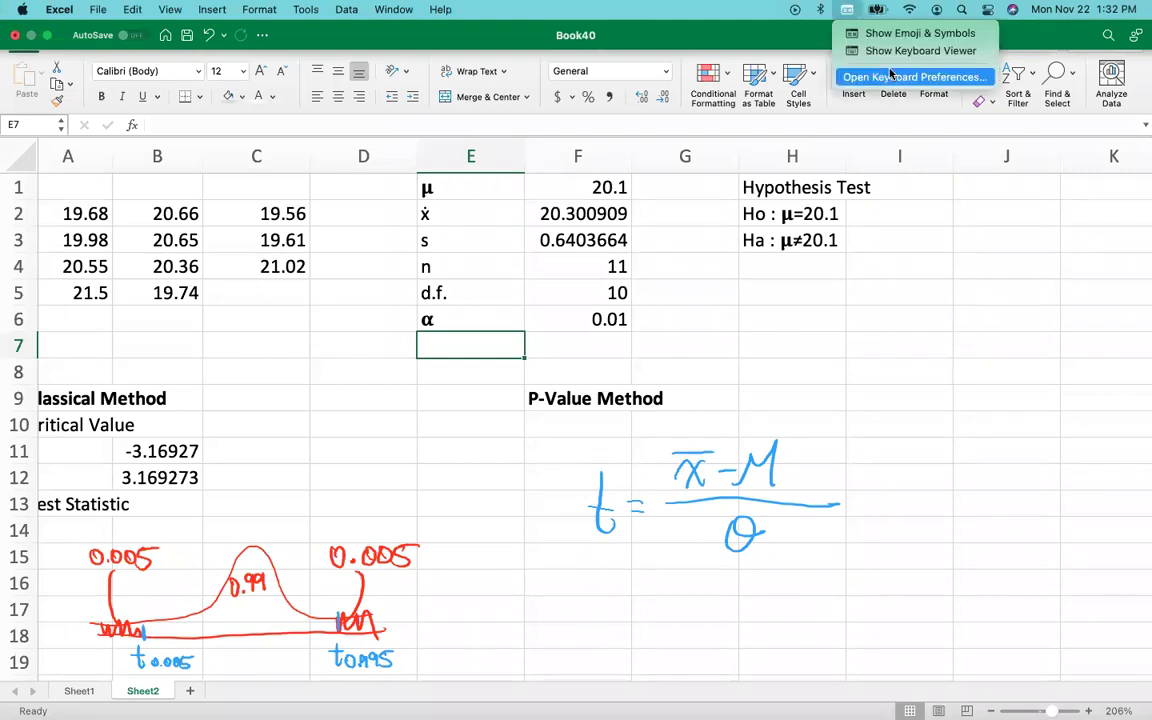
left_click(895, 32)
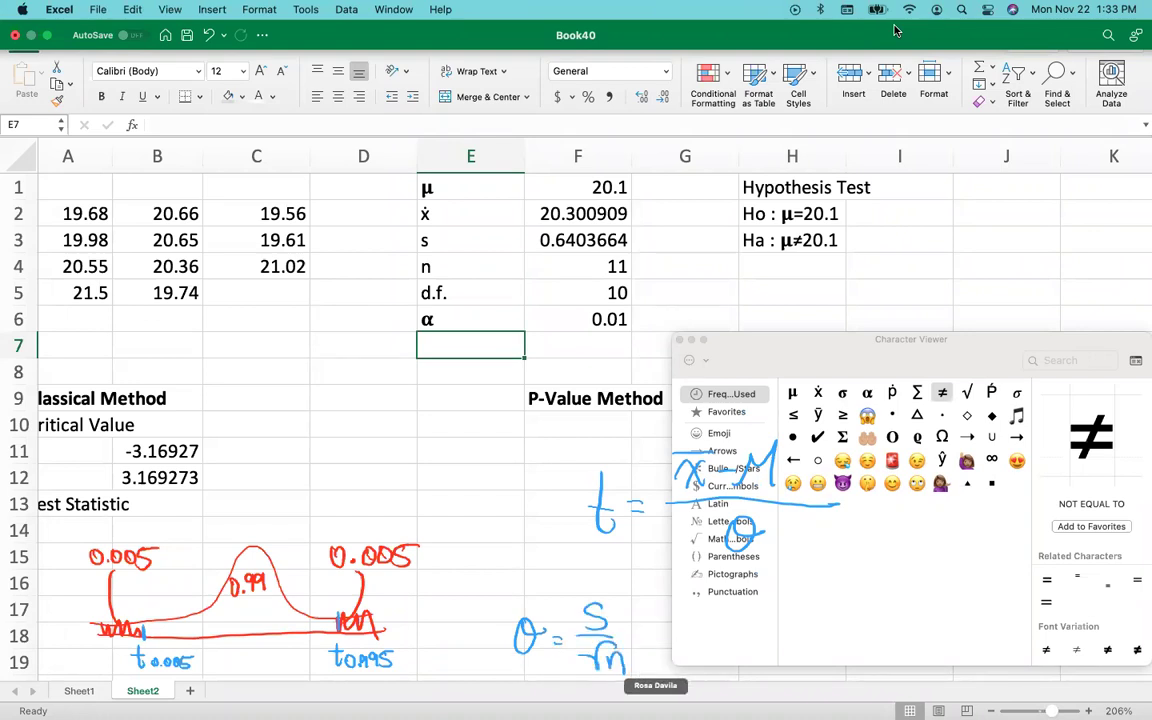
left_click(843, 395)
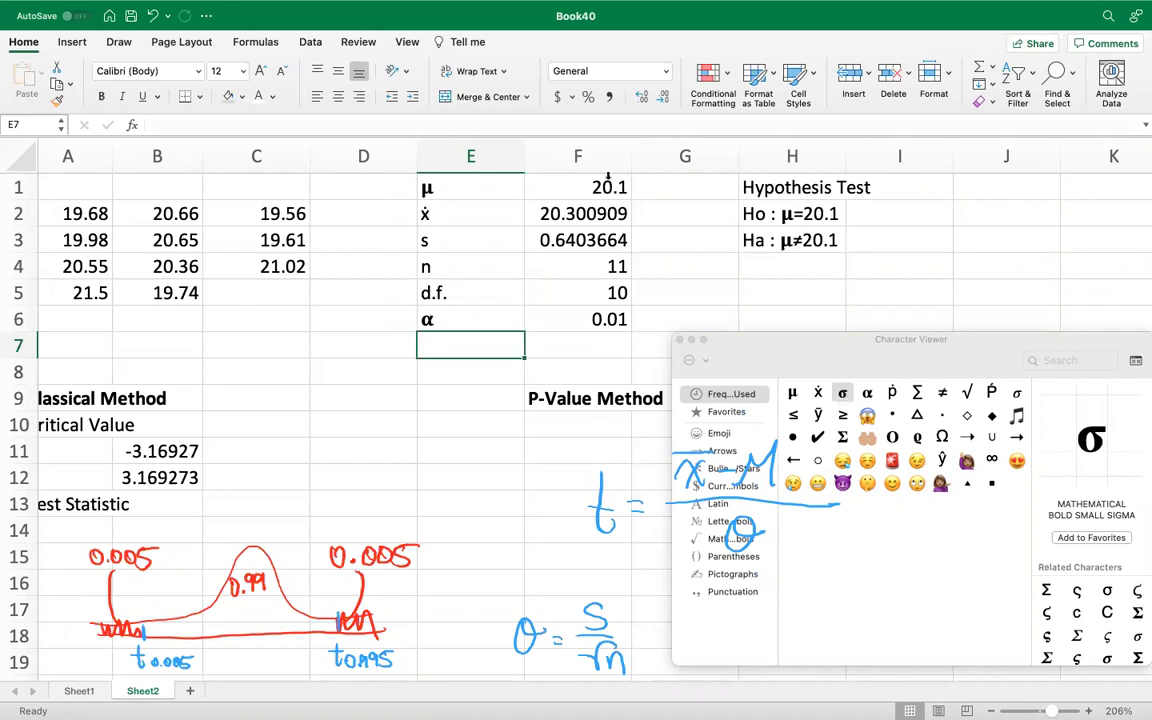
left_click(586, 123)
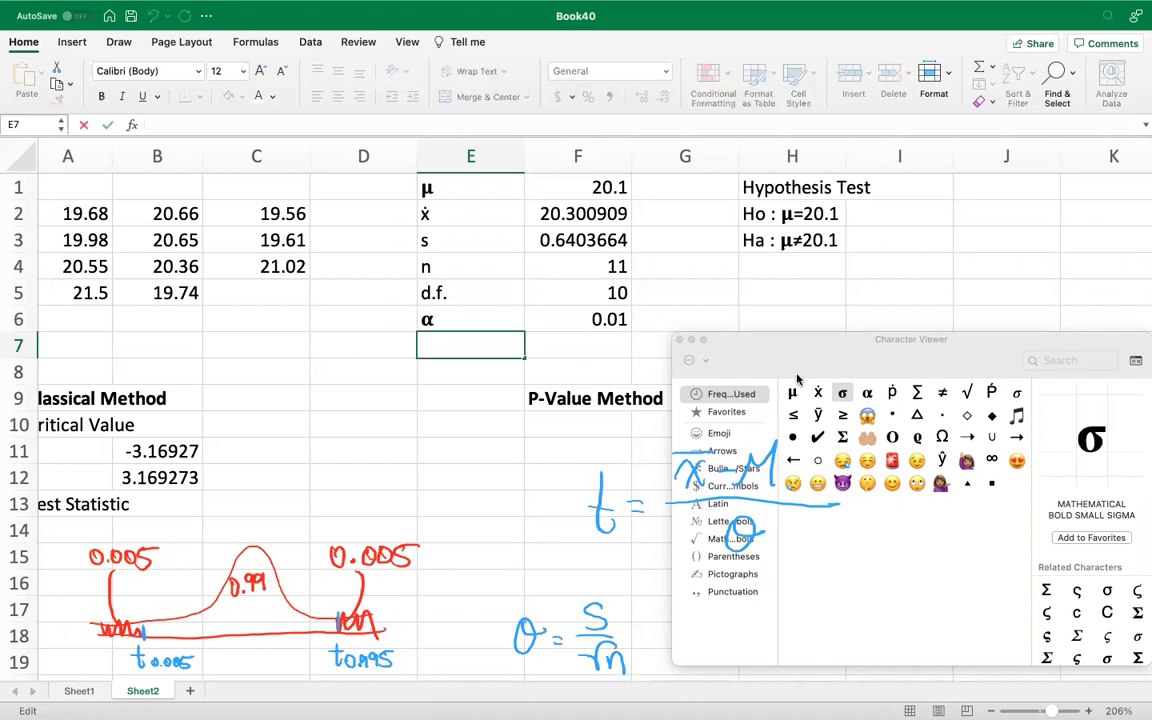
double_click(843, 396)
key("Tab")
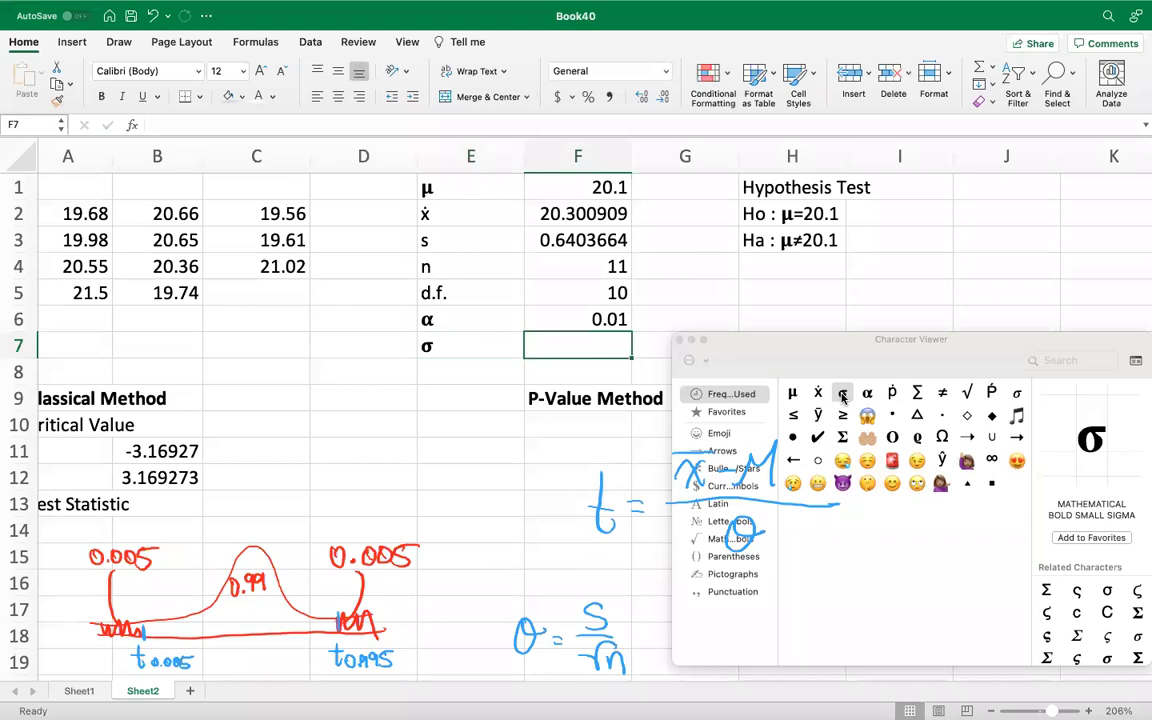
Calculate σ in F7 by dividing the sample standard deviation in F3 by the square root of n in F4
type("=")
left_click(609, 240)
type("/")
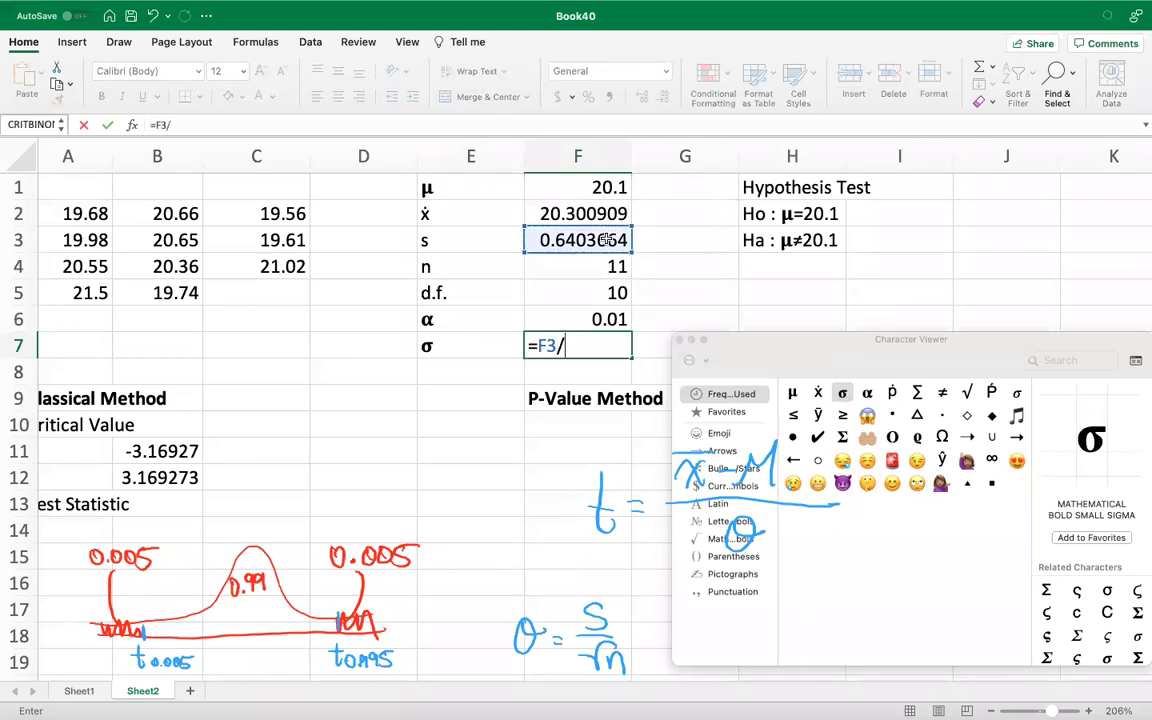
type("s")
type("q")
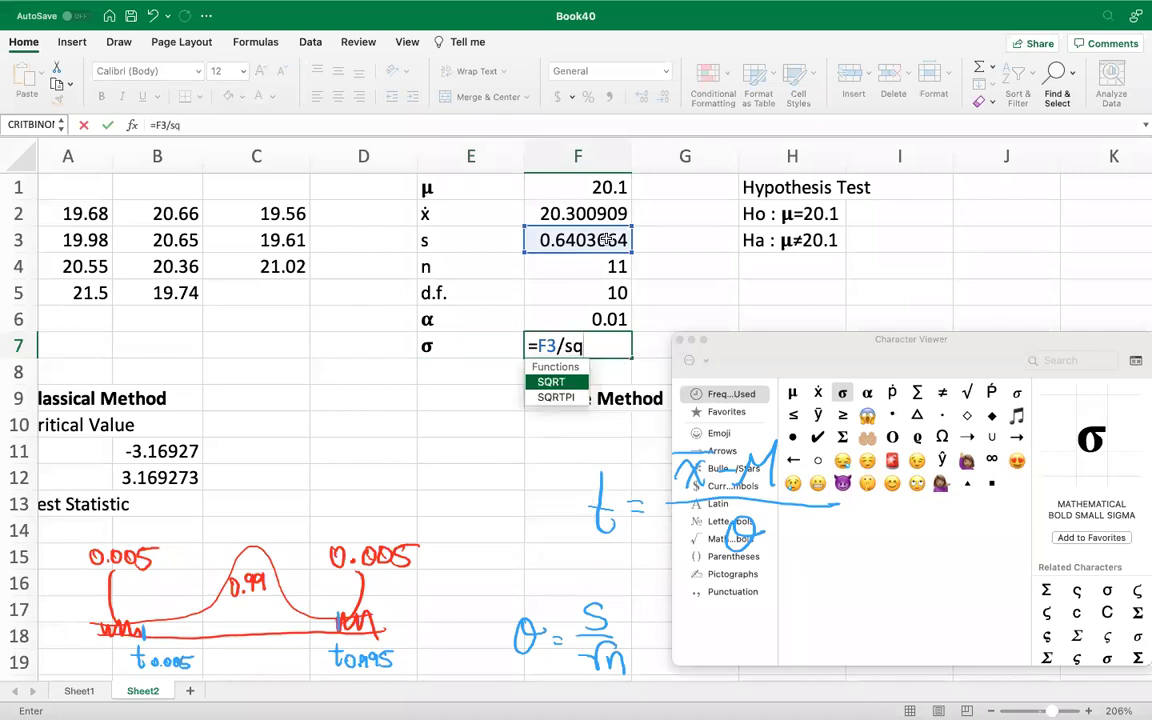
type("rt")
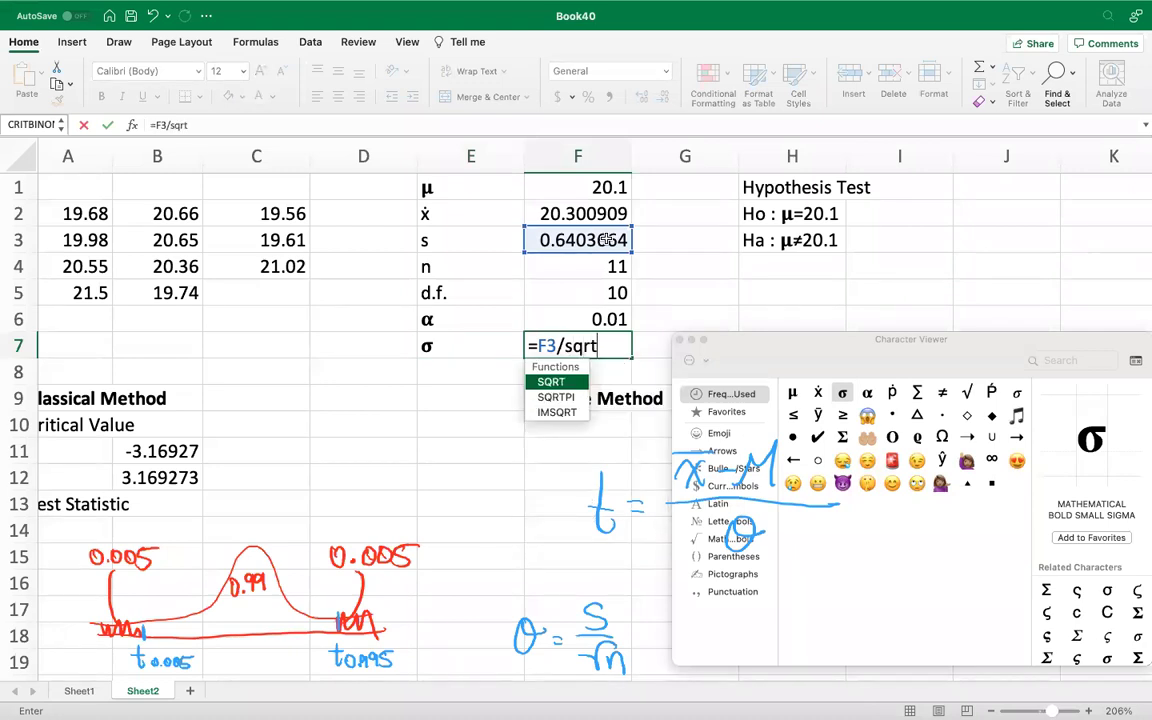
type("(")
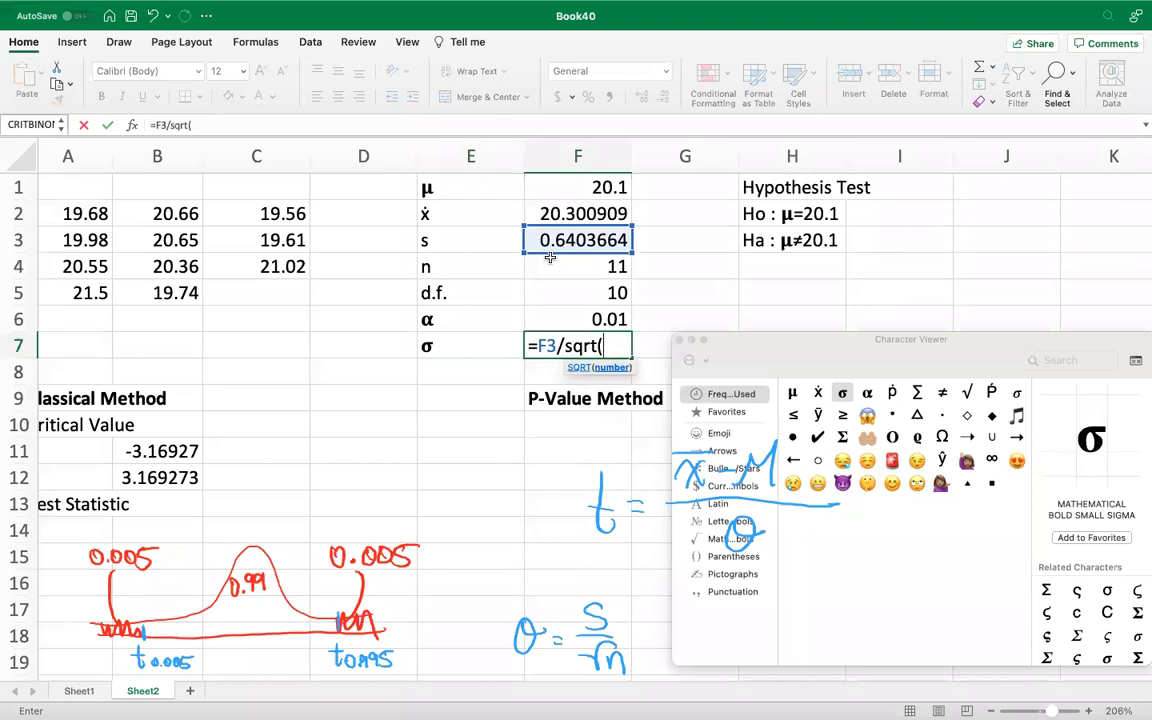
left_click(541, 264)
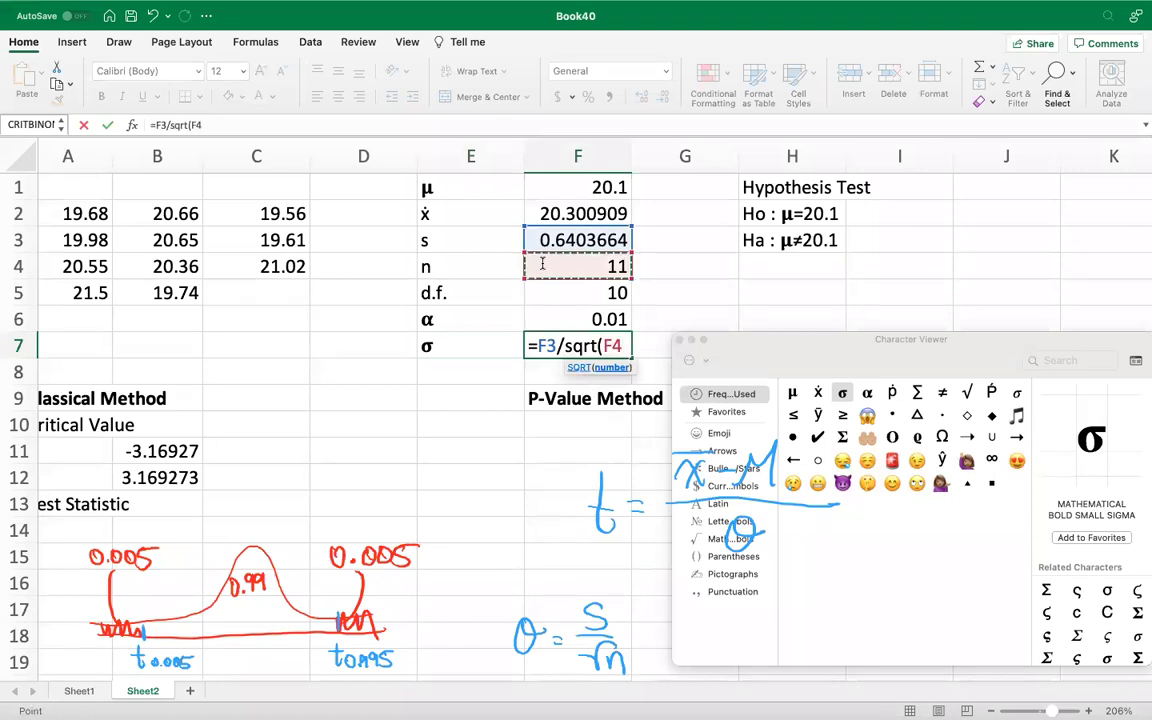
key("Return")
key("Return")
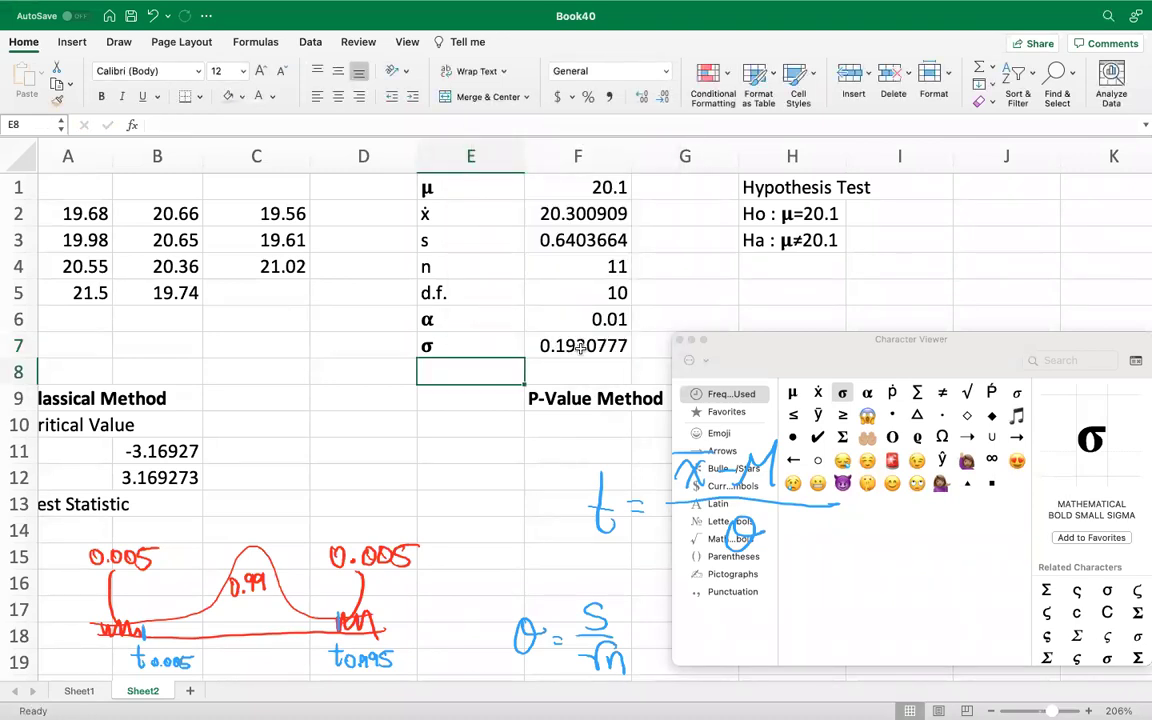
left_click(545, 342)
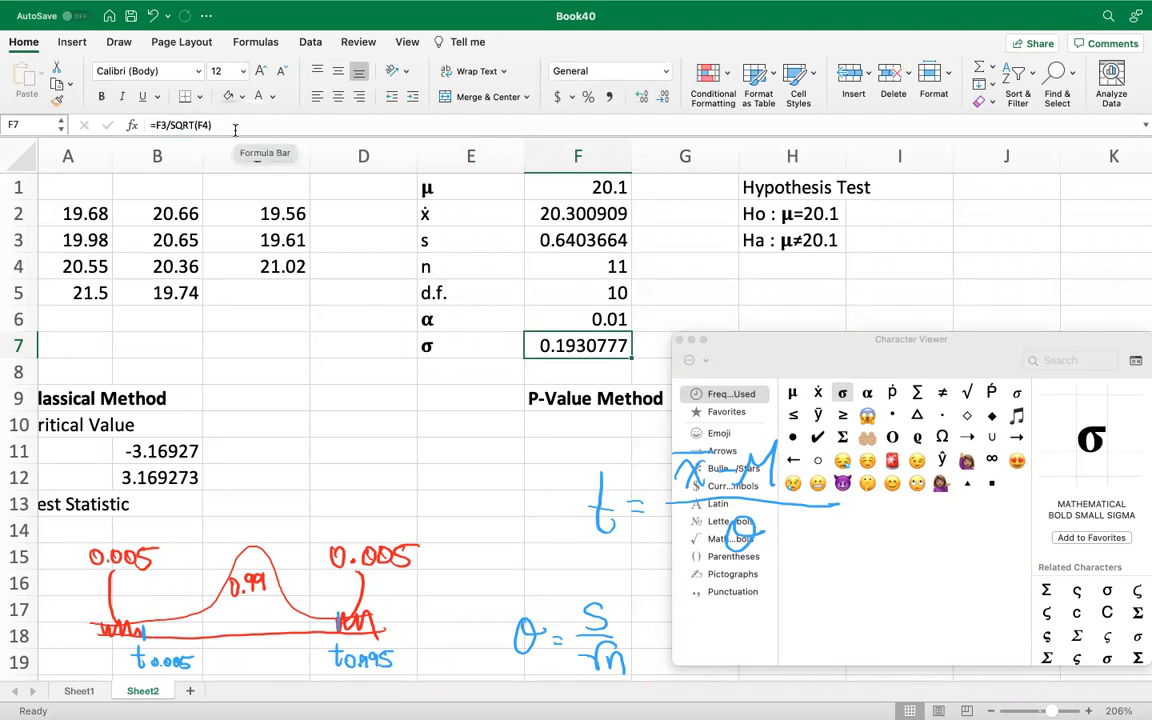
Calculate the test statistic in B14 with =(F2-F1)/F7 and close the Character Viewer
scroll(630, 438, "left", 2)
scroll(630, 438, "down", 3)
left_click(184, 444)
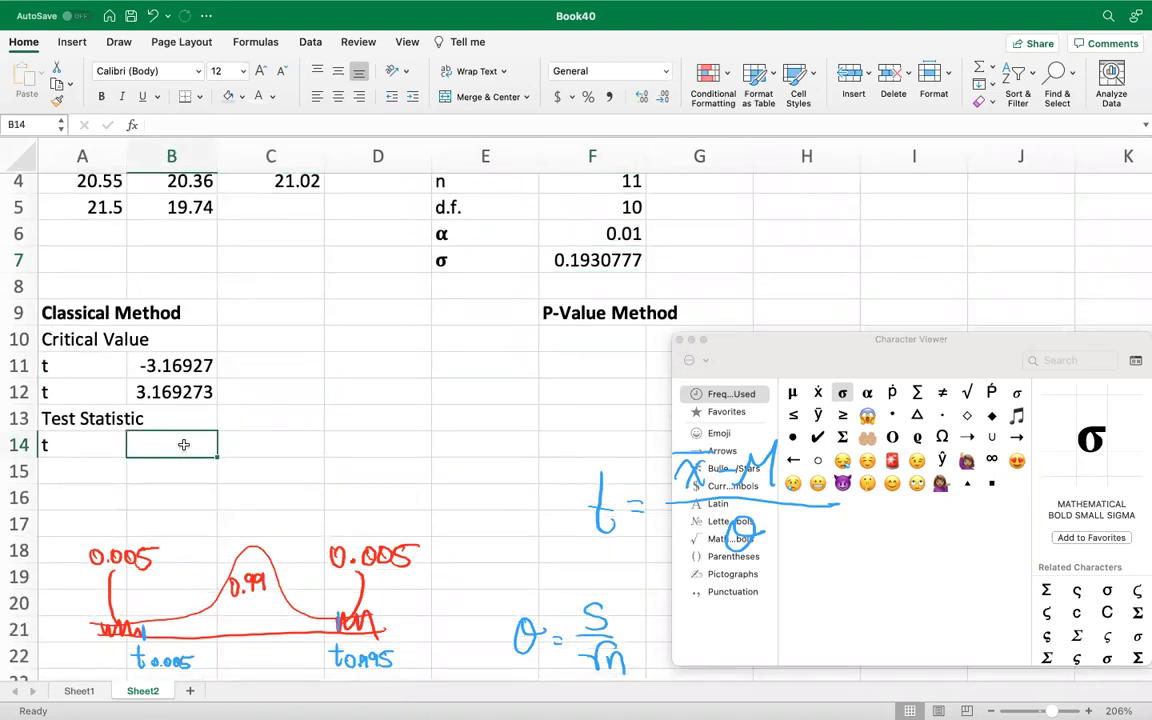
type("=")
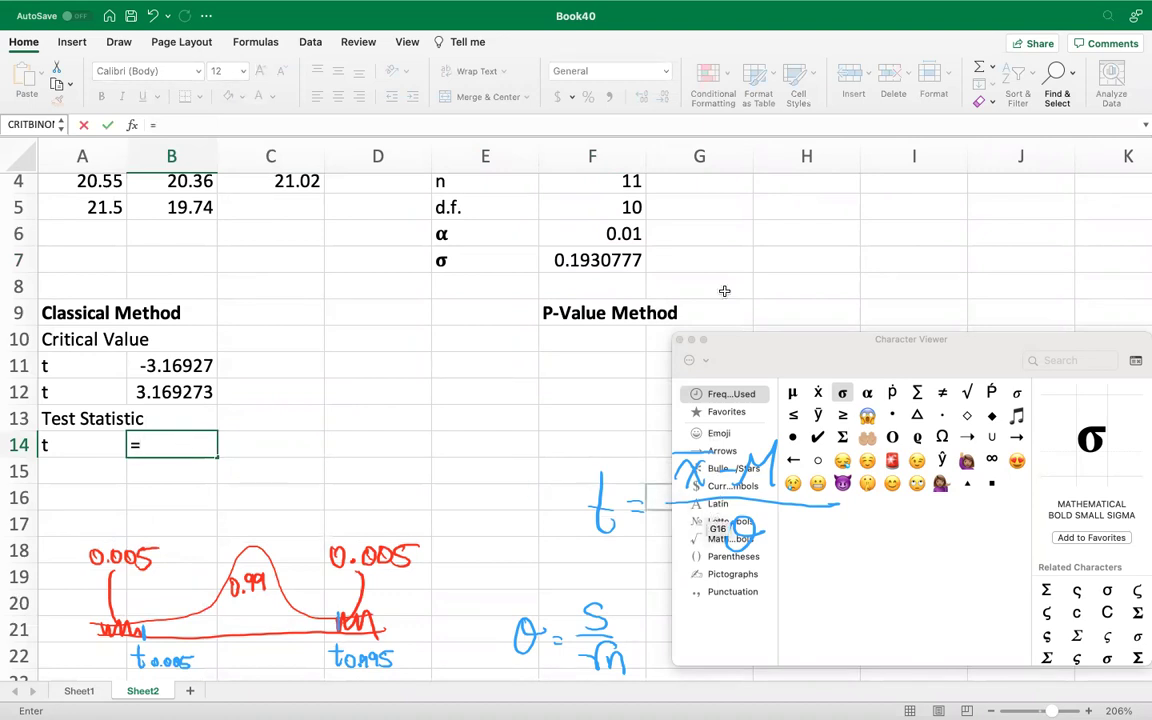
scroll(724, 291, "up", 3)
type("(")
left_click(558, 210)
type("-")
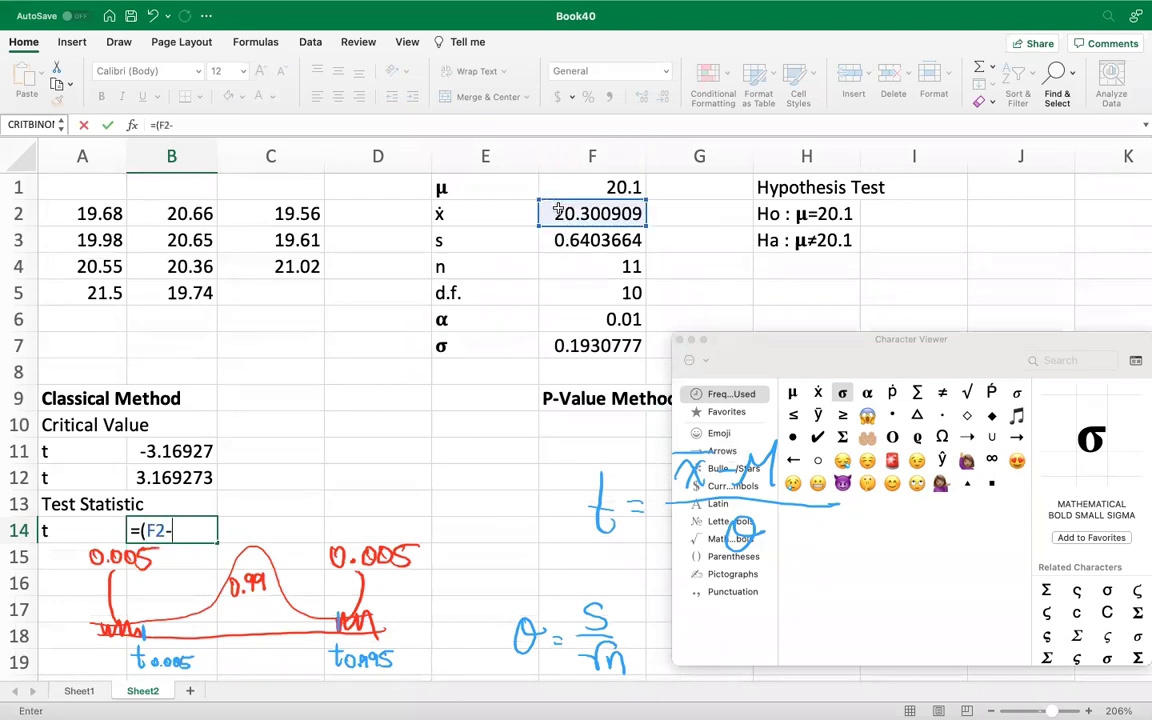
left_click(560, 183)
type(")/")
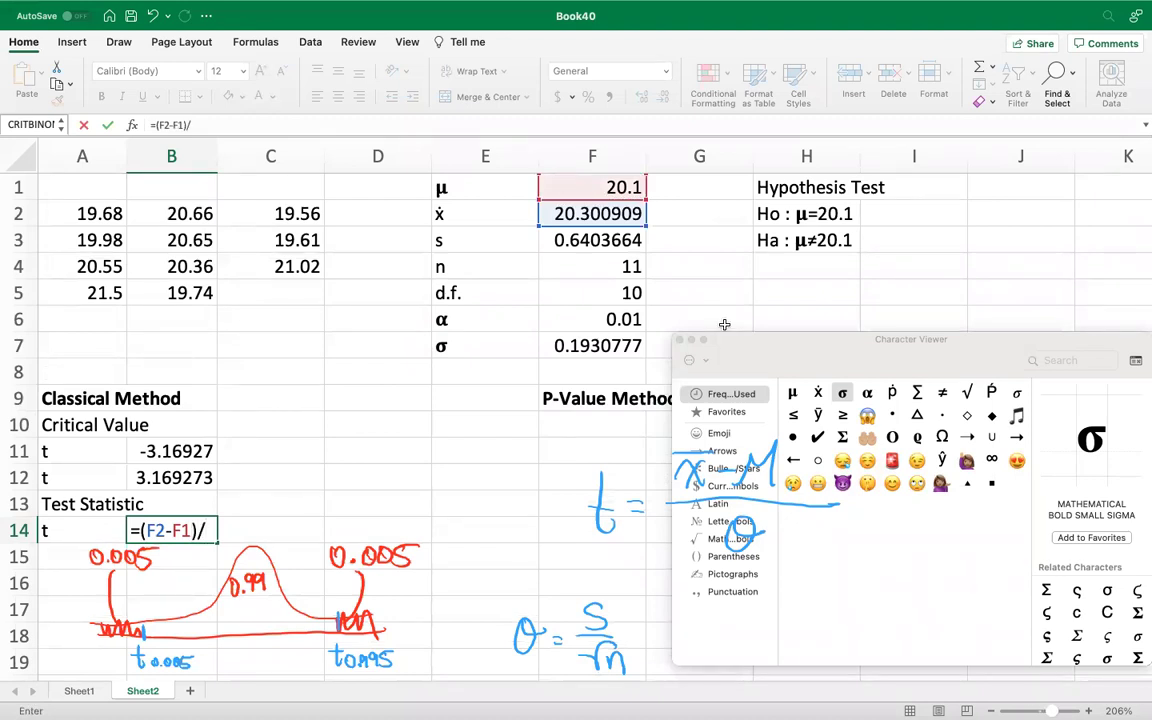
left_click(592, 340)
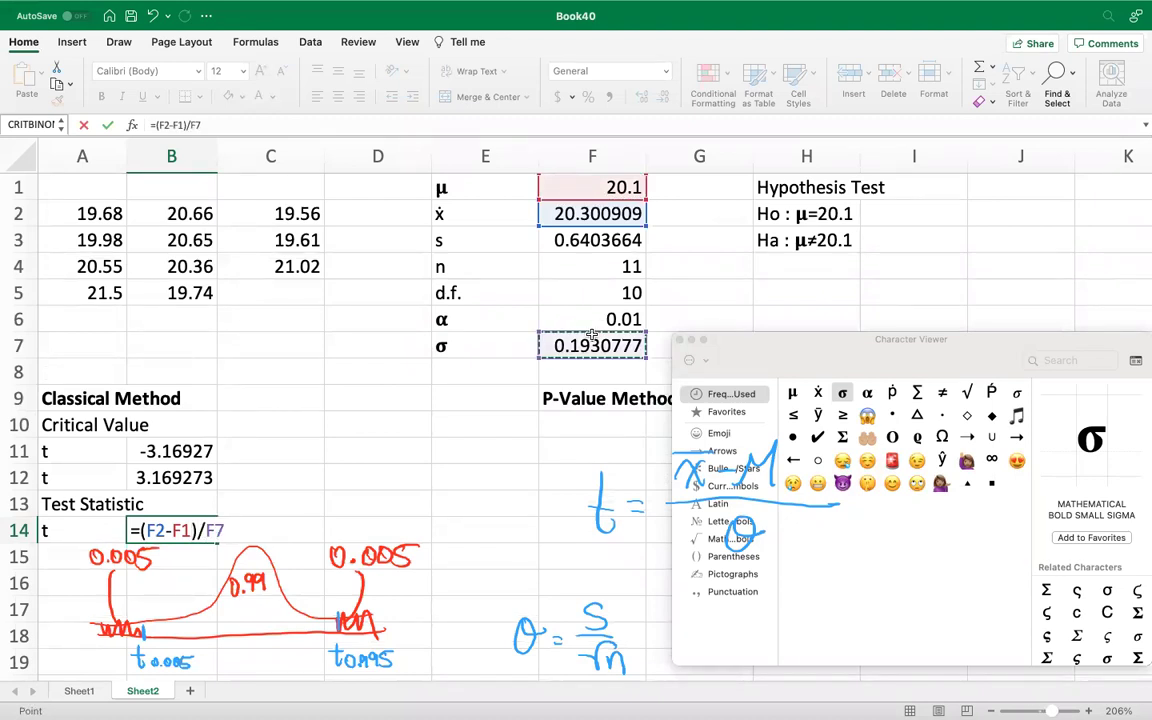
key("Return")
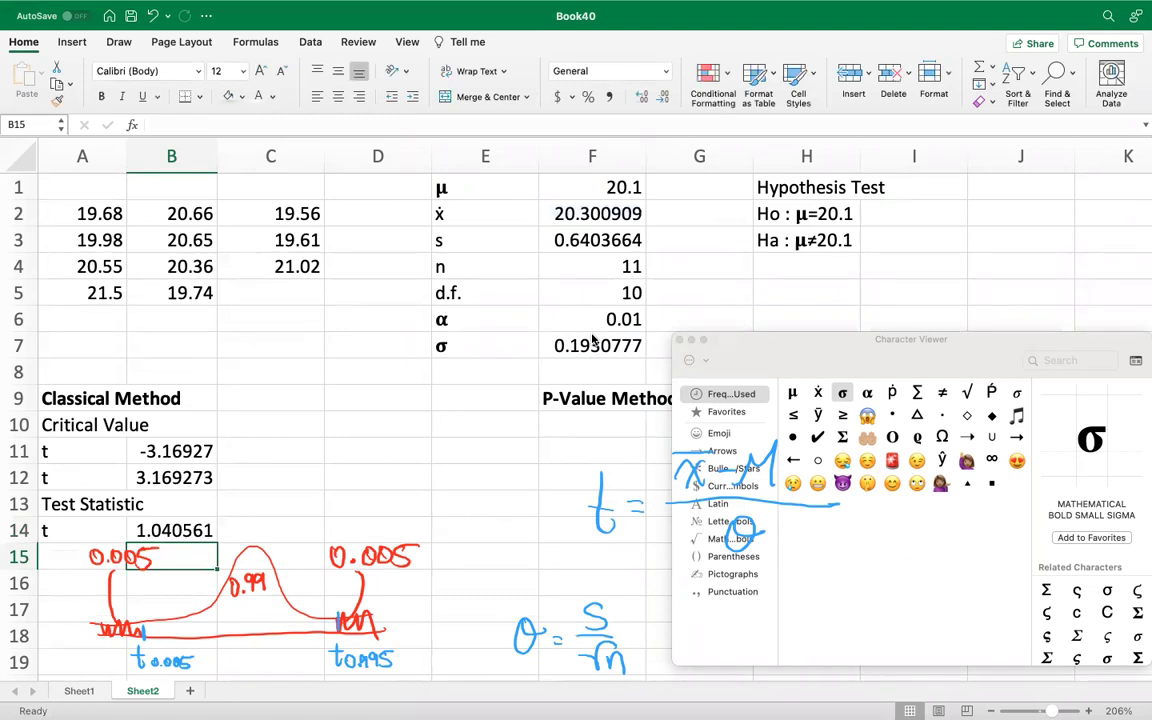
left_click(678, 341)
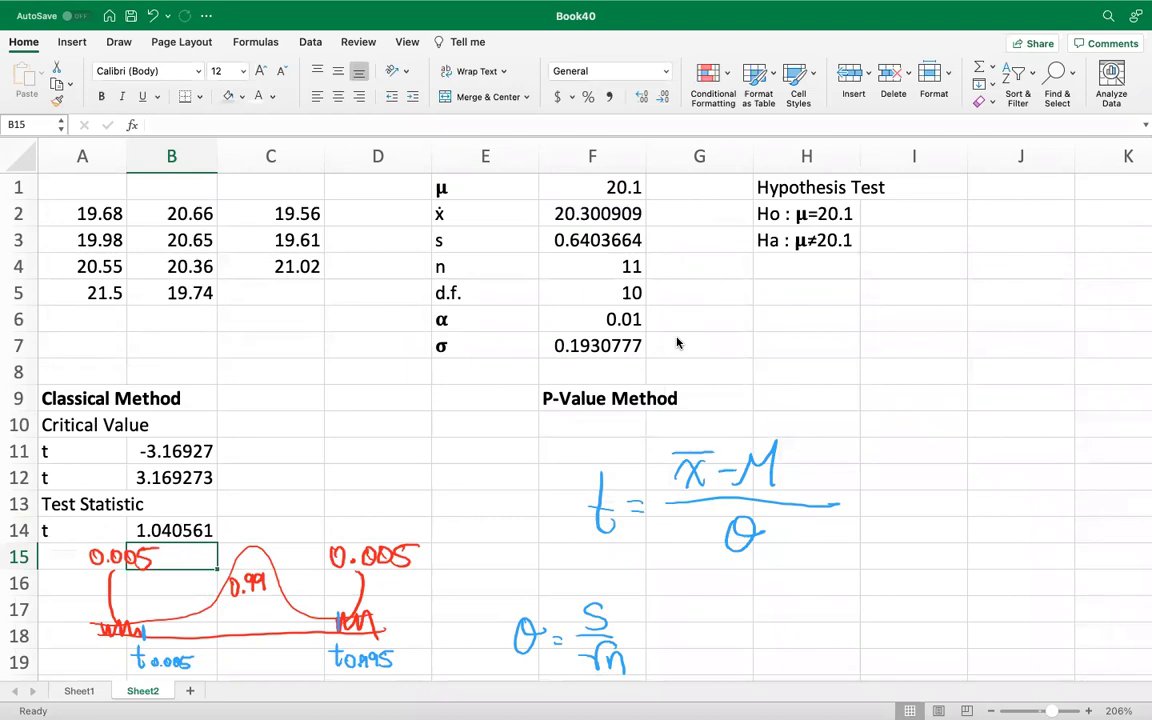
scroll(470, 391, "down", 4)
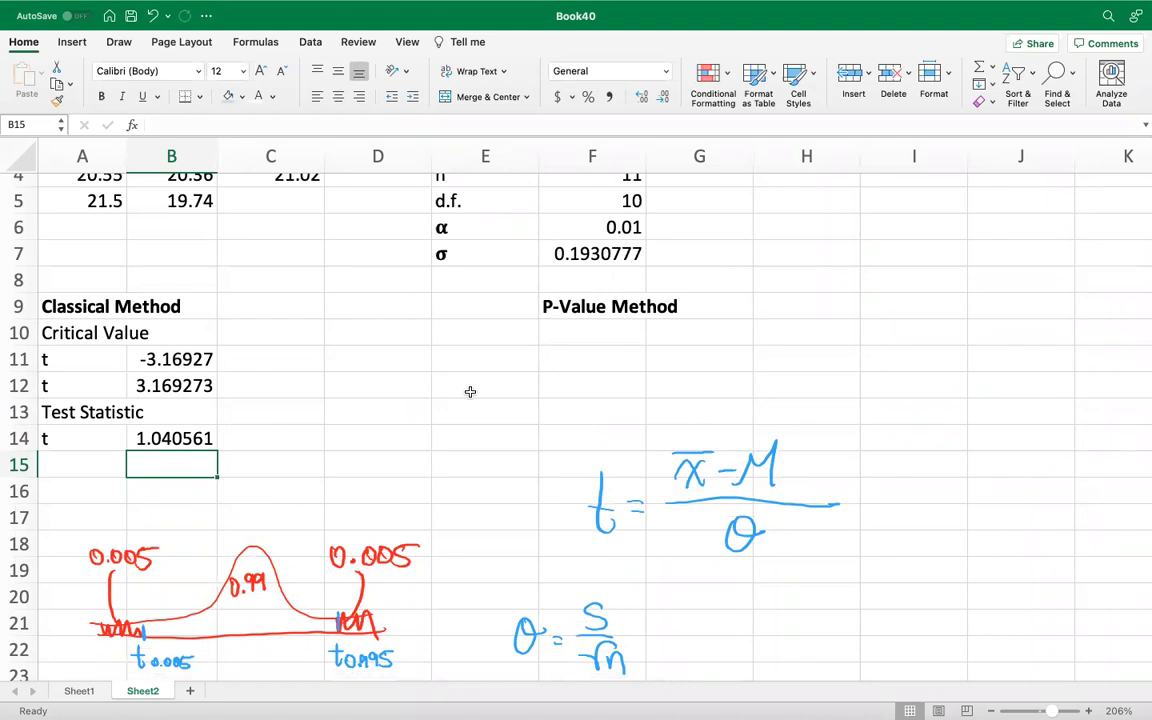
key("ctrl+z")
key("ctrl+z")
key("ctrl+z")
key("ctrl+z")
key("ctrl+z")
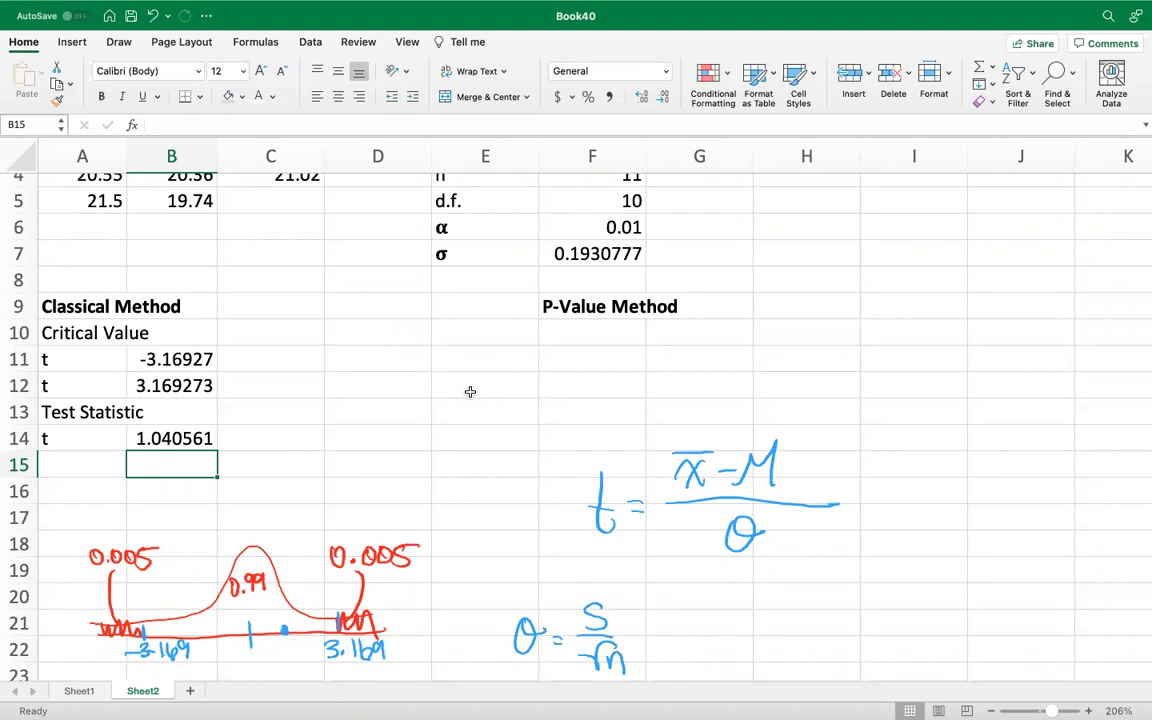
Write the conclusion across A16:A18: Since our test statistic is not in the rejection region, we fail to reject the null hypothesis
scroll(470, 391, "down", 3)
left_click(110, 419)
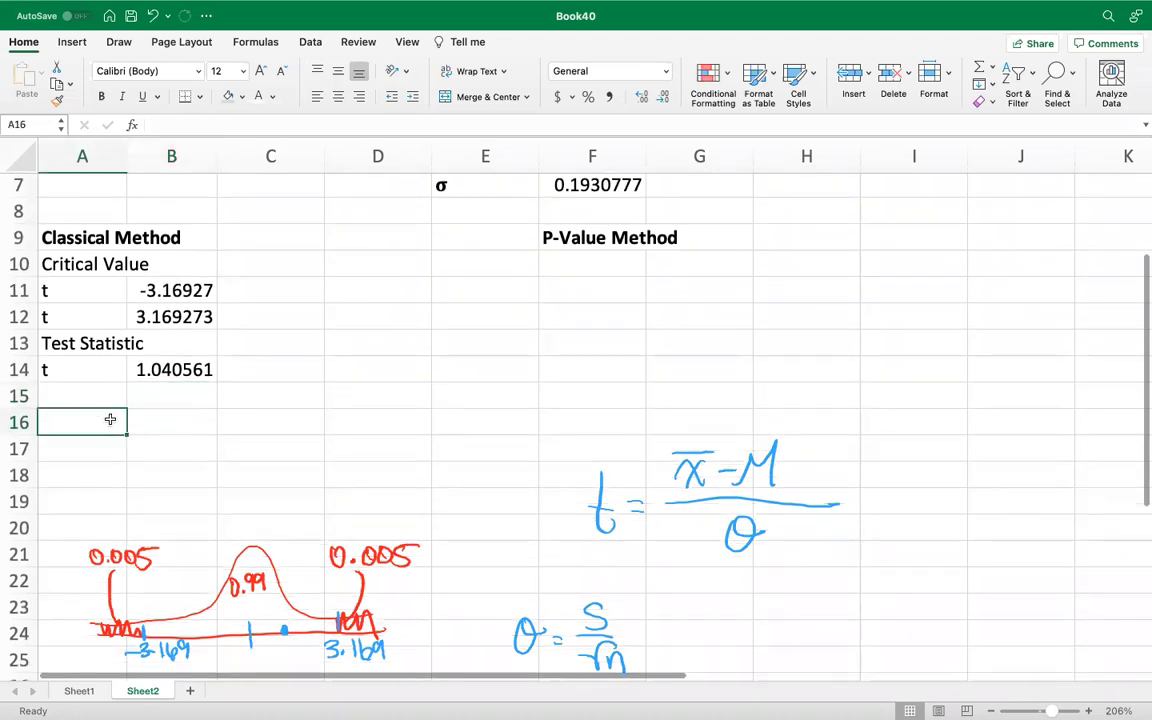
type("Sine ou")
key("BackSpace")
key("BackSpace")
key("BackSpace")
key("BackSpace")
type("ce our")
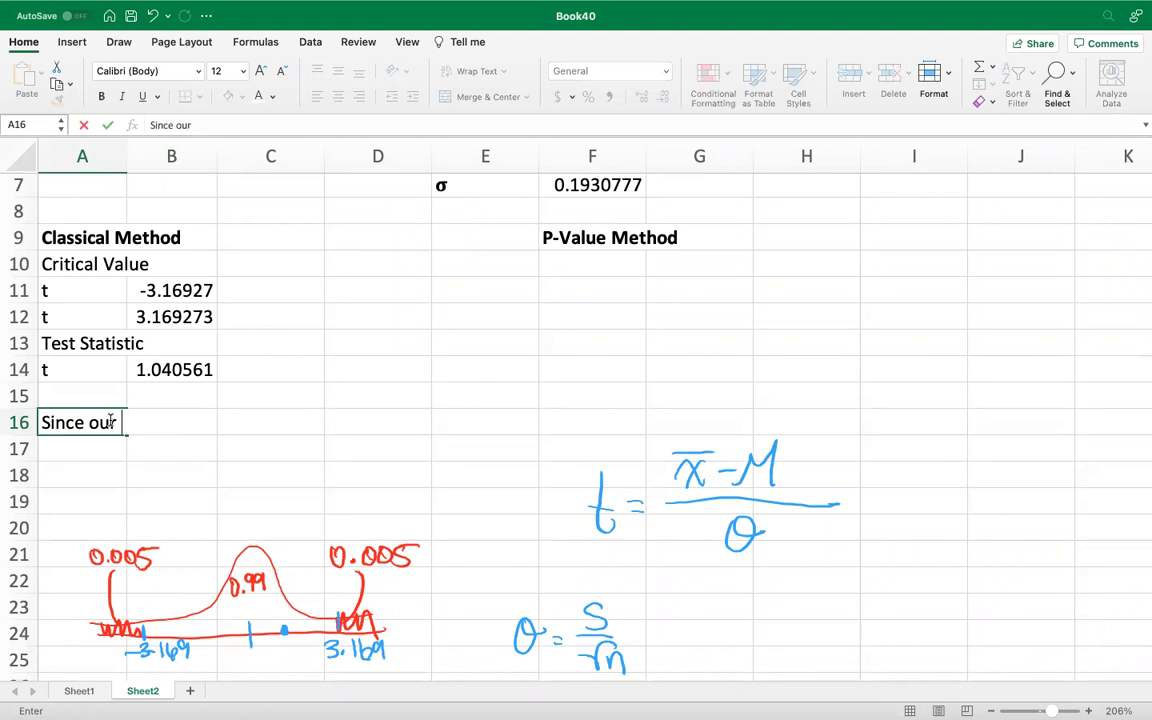
type(" test sta")
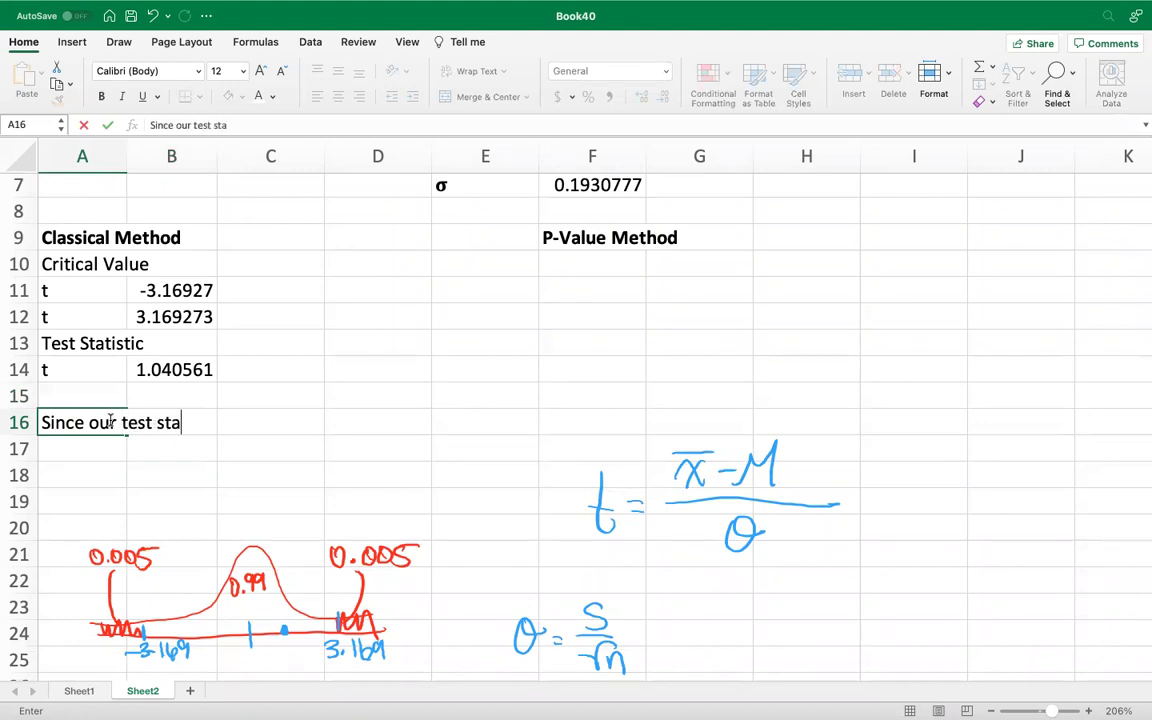
type("tistic is not in the")
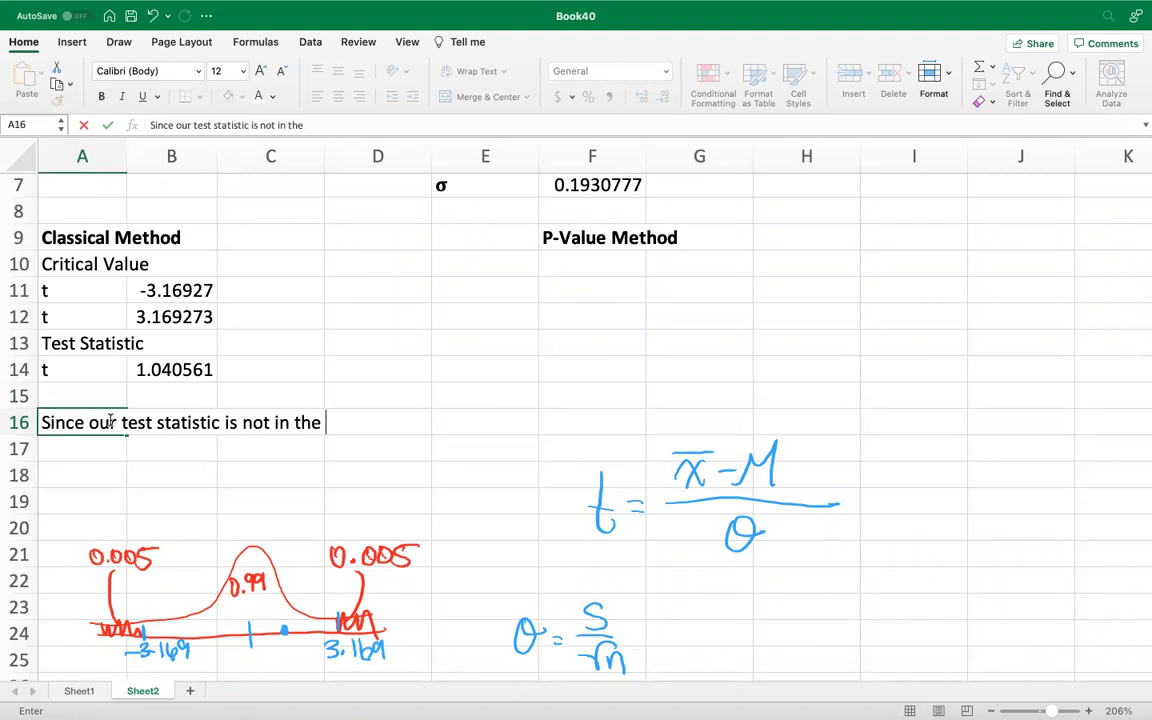
key("Return")
type("rejection reg")
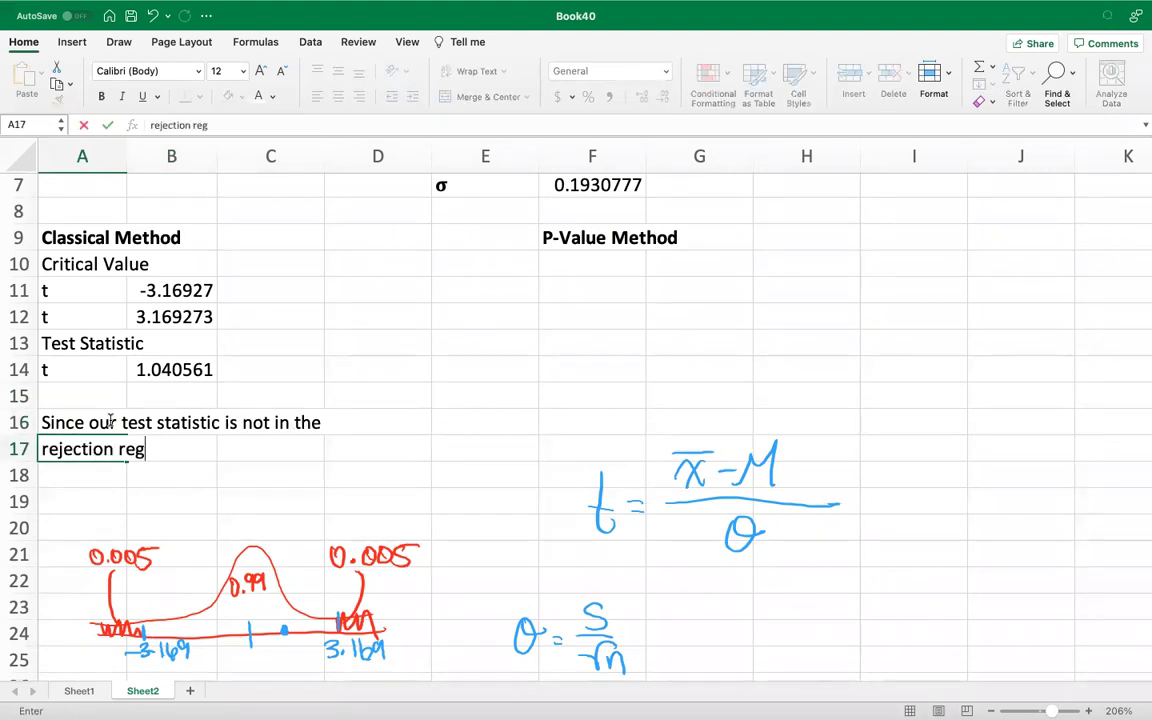
type("ion, we fail ")
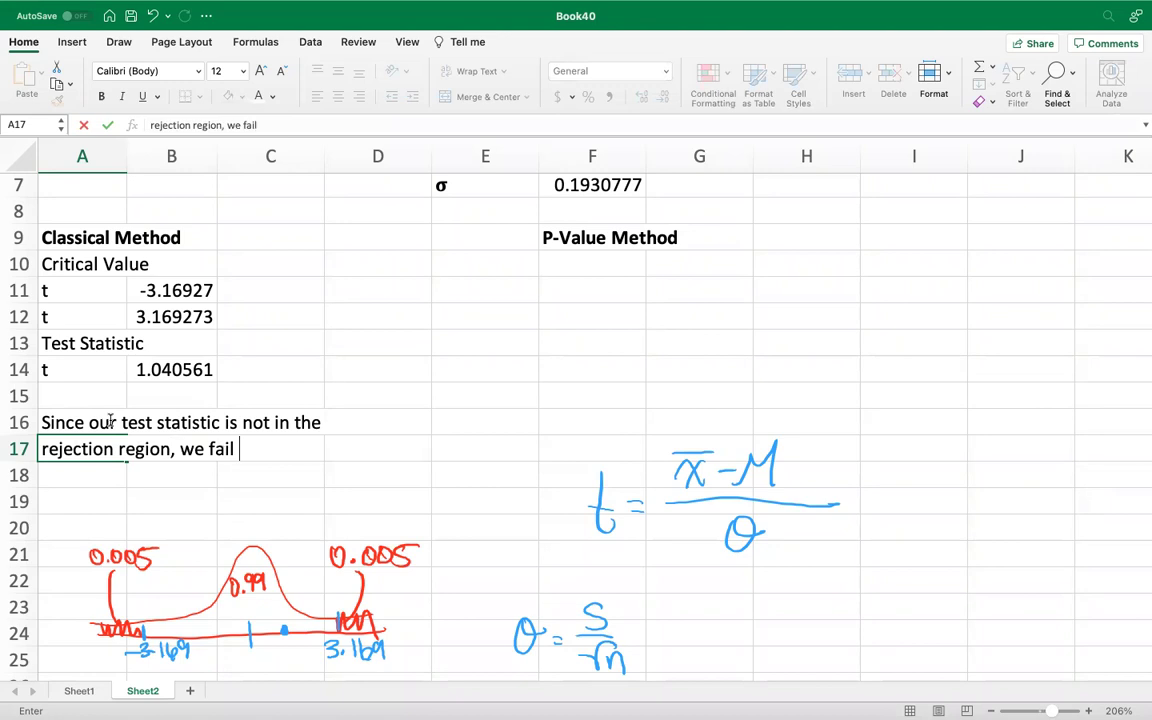
type("to reject the")
key("Return")
type("null hyp")
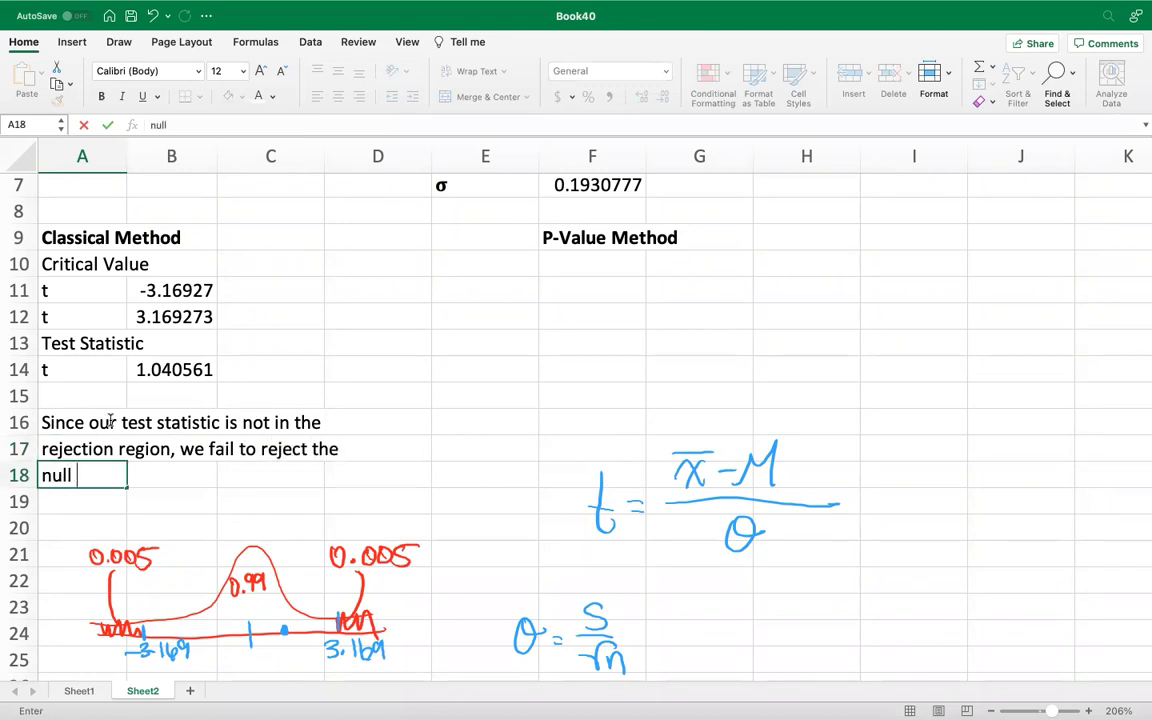
key("BackSpace")
key("BackSpace")
type("ypothesis.")
key("Return")
Finish the first conclusion in A18 and start the second one in A20 with: We do not have sufficent evidce at
key("Return")
type("We do n")
key("BackSpace")
type("not have suffif")
key("BackSpace")
type("cene")
key("BackSpace")
type("t evidce ")
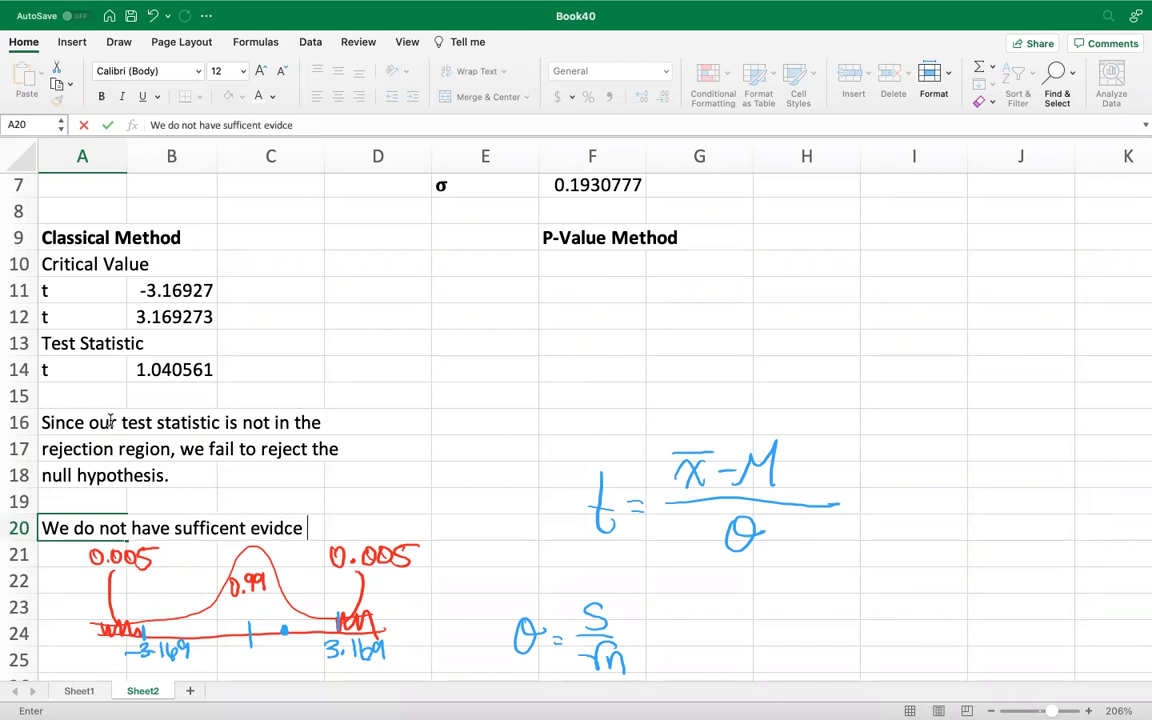
type("at")
key("Return")
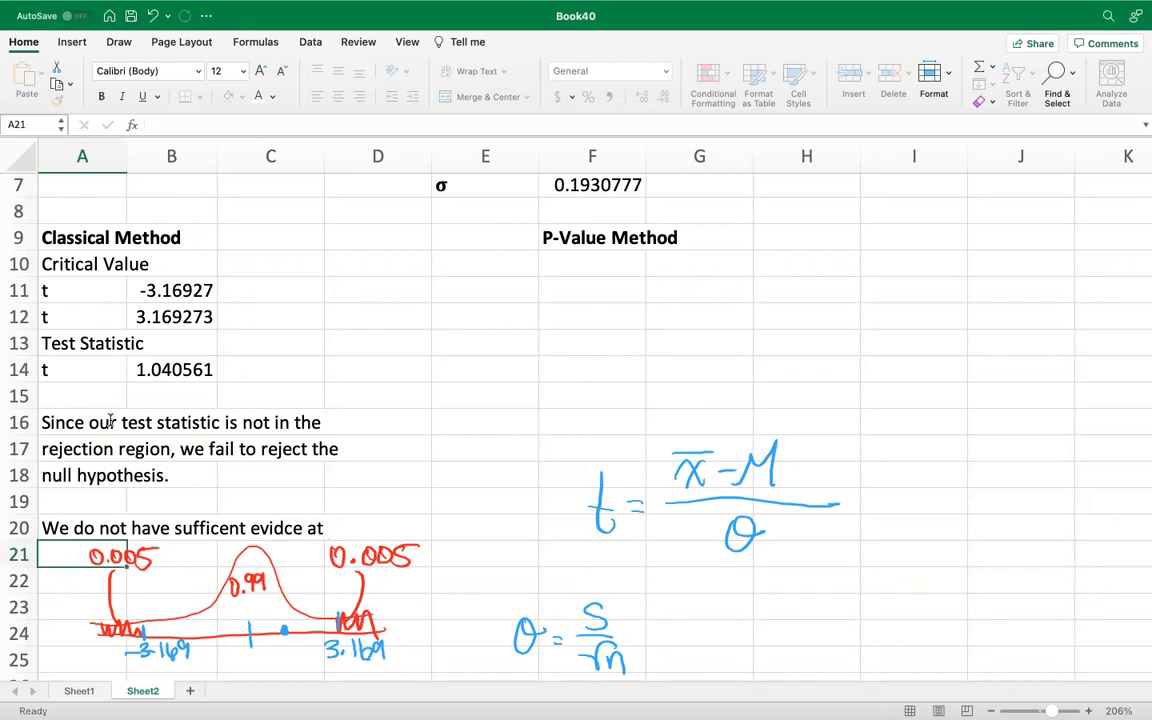
Continue the second conclusion in A21 and A22 with: the 1% level of significance to reject / the null hypothesis
scroll(110, 421, "down", 5)
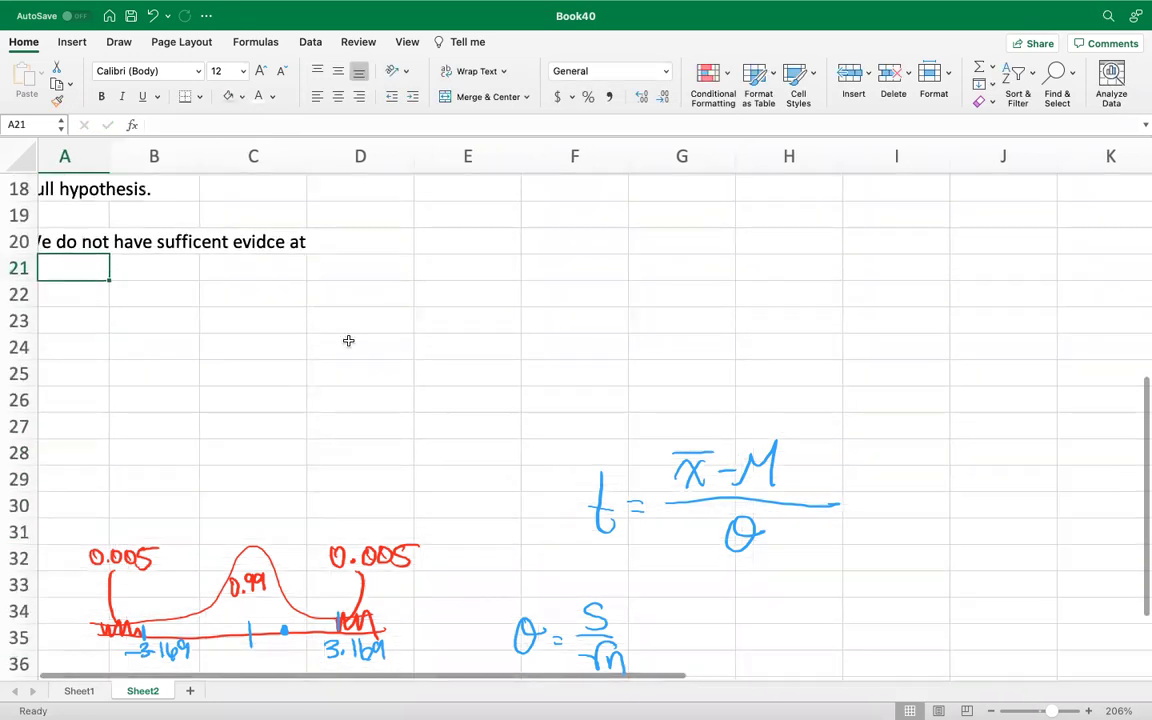
type("the ")
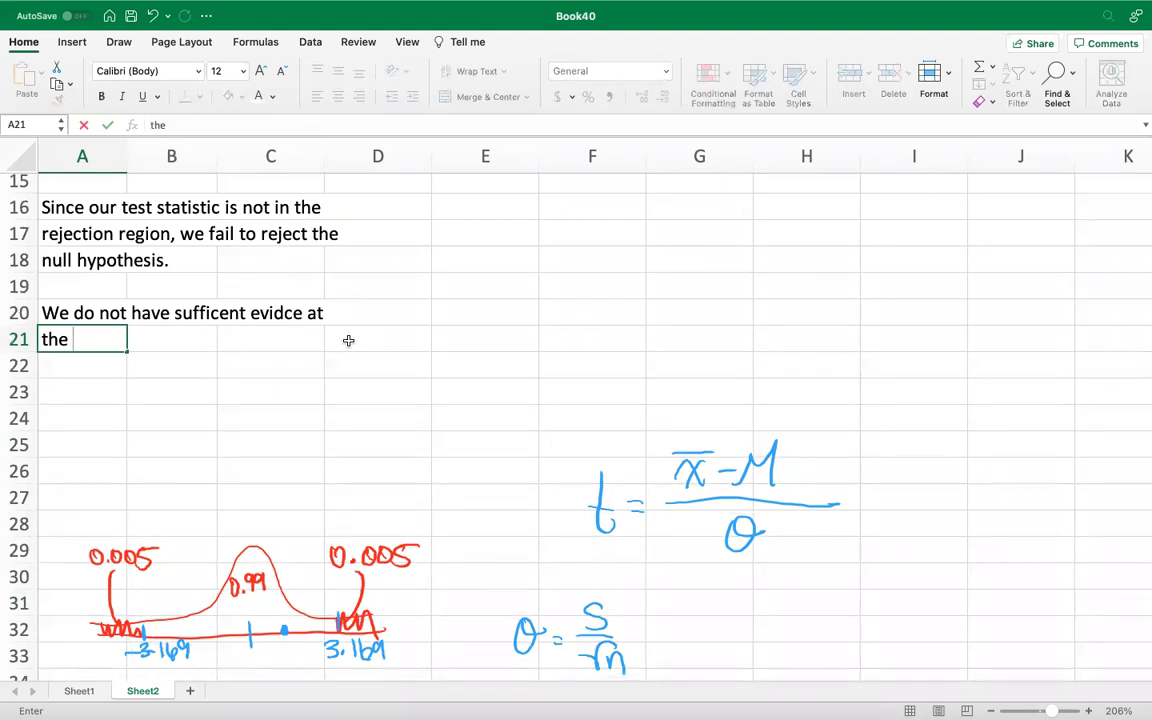
type("1% level of sig")
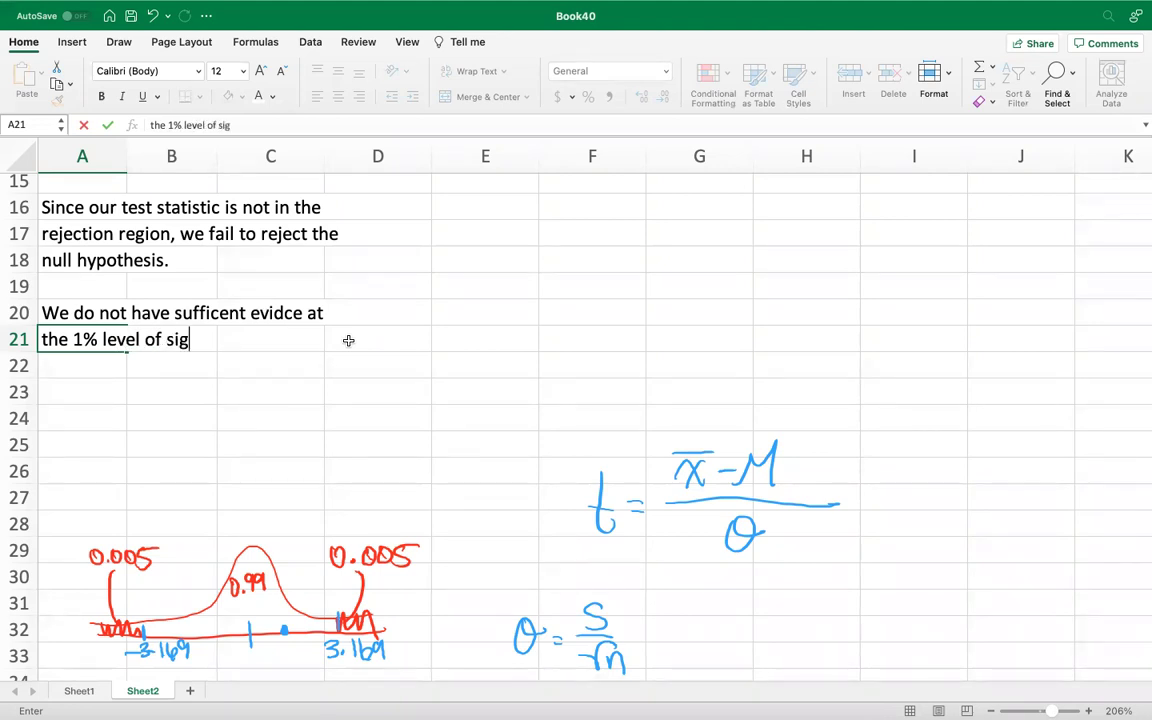
type("nificance t")
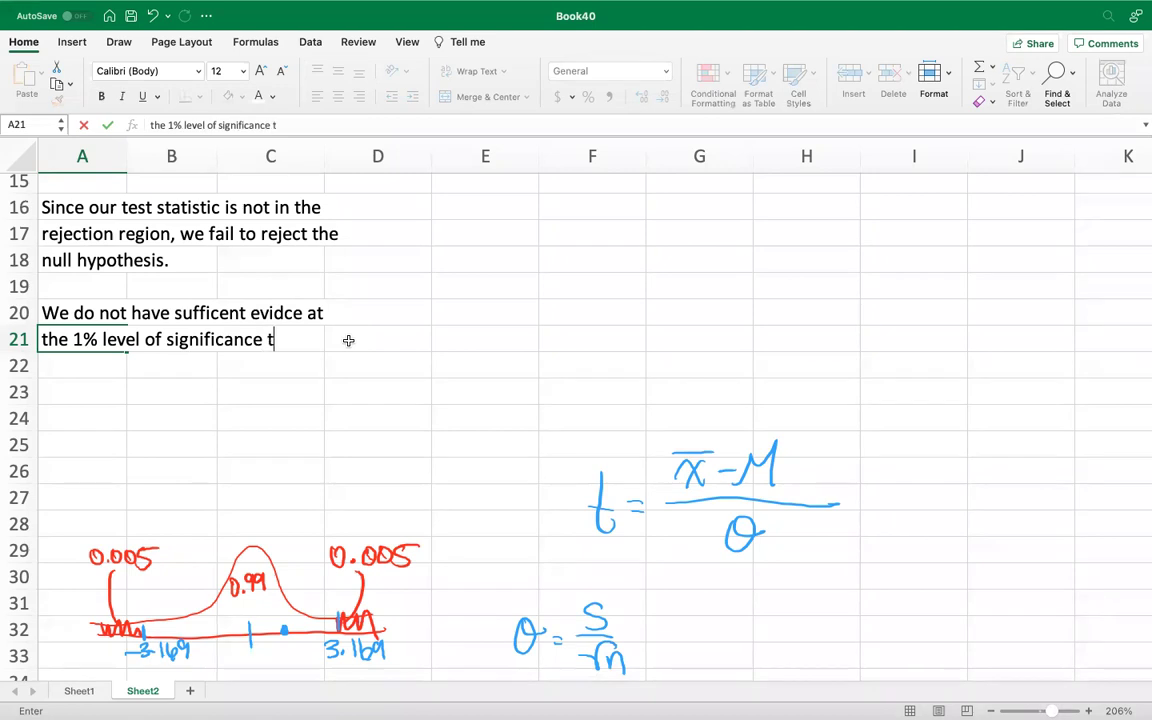
type("o reject")
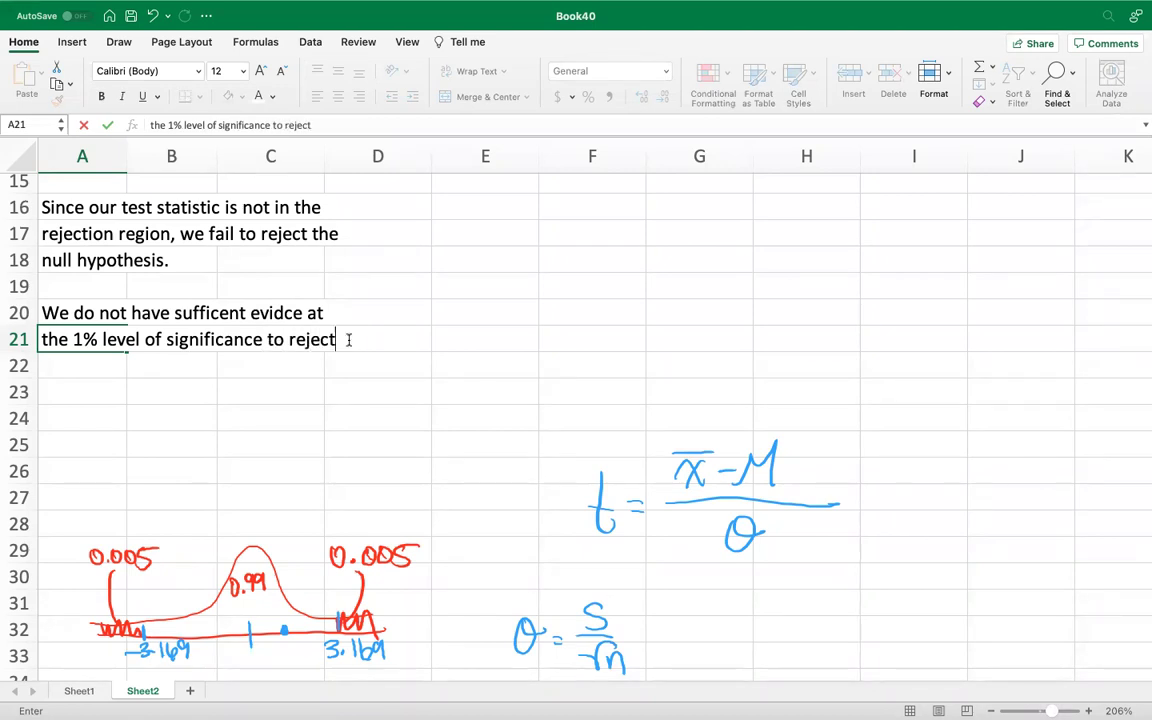
key("Return")
type("the ")
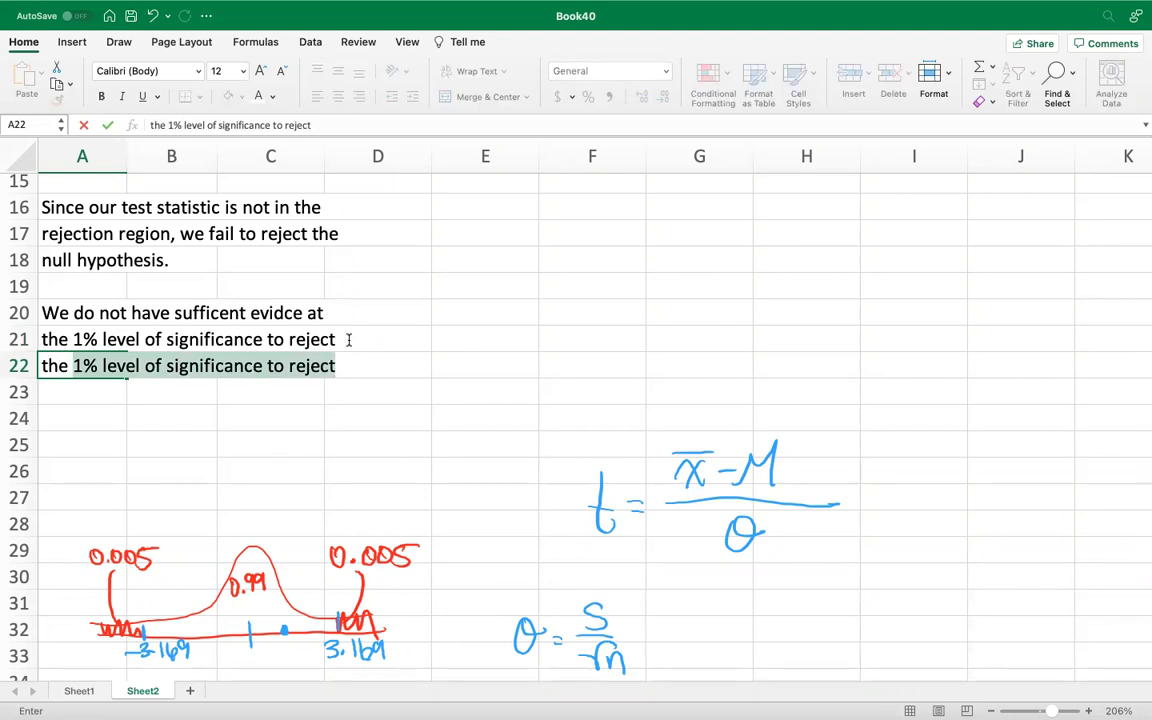
type("h")
type("ull hypo")
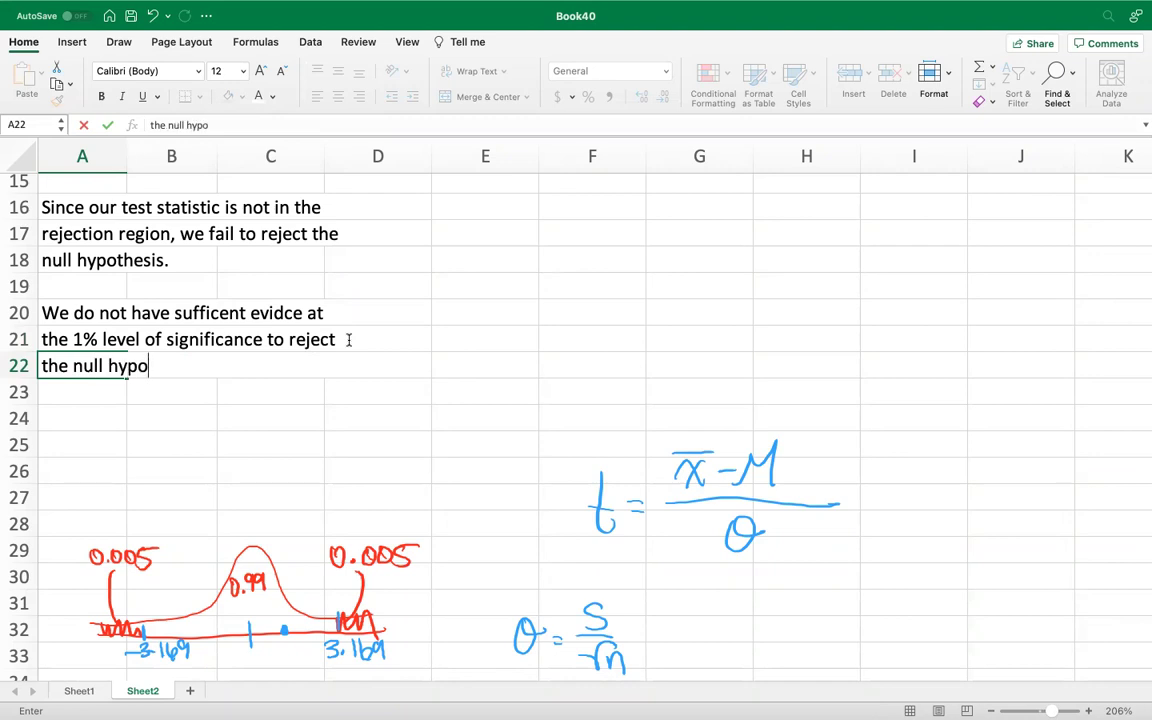
type("thesis.")
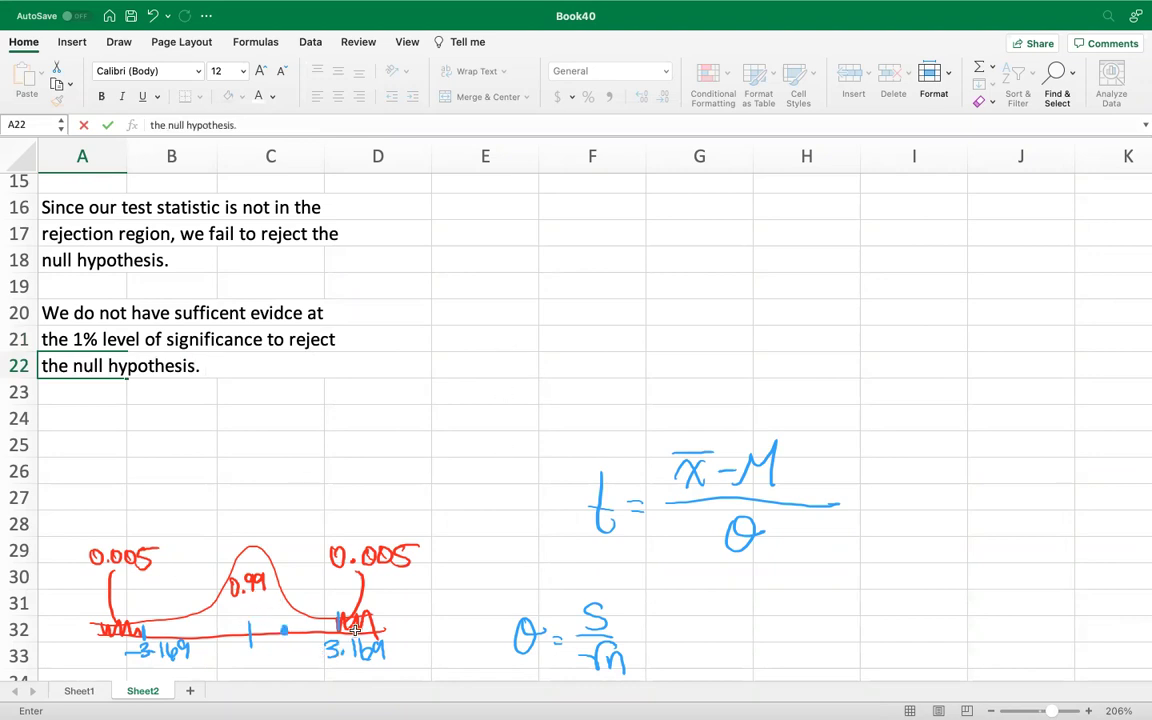
Enter the label P(ẋ>20.1) in F10 under P-Value Method, inserting the ẋ symbol from the Character Viewer
scroll(405, 545, "up", 4)
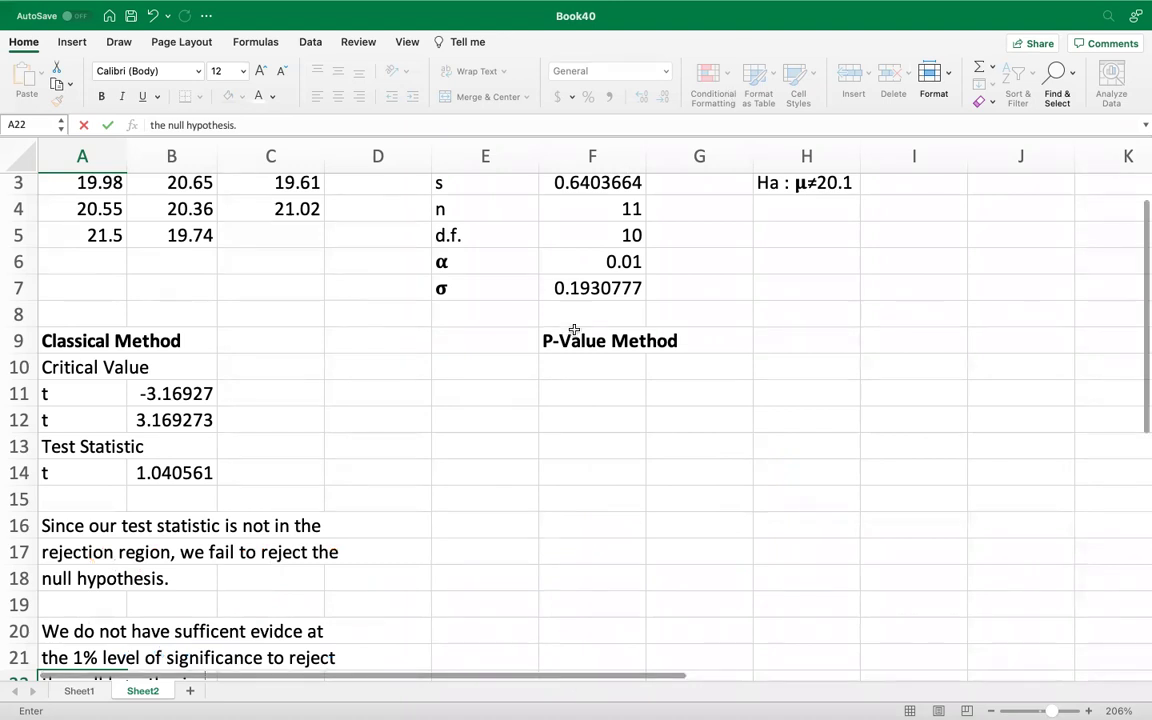
left_click(576, 365)
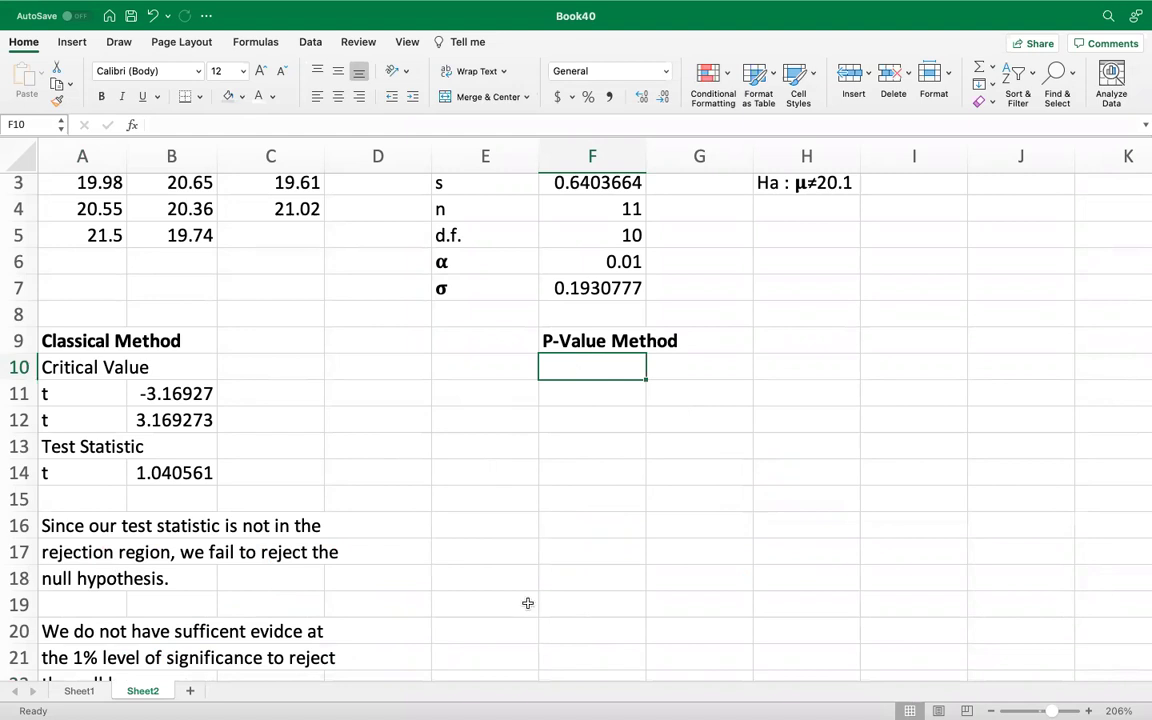
mouse_move(780, 690)
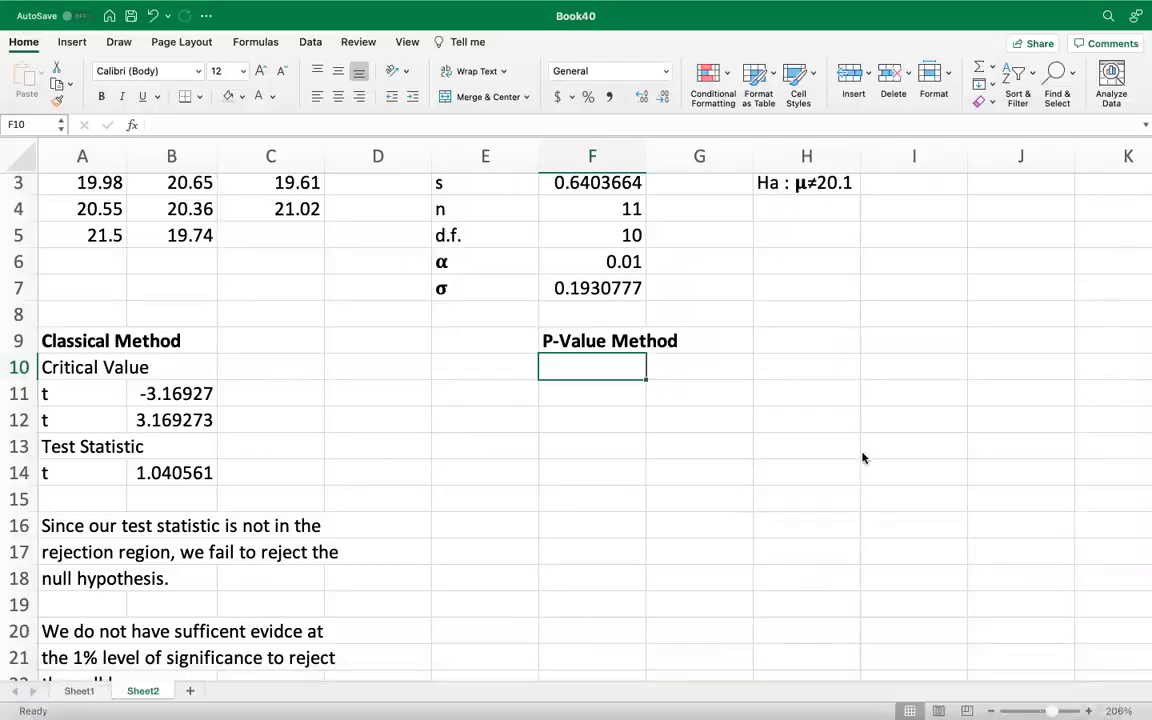
scroll(863, 458, "down", 5)
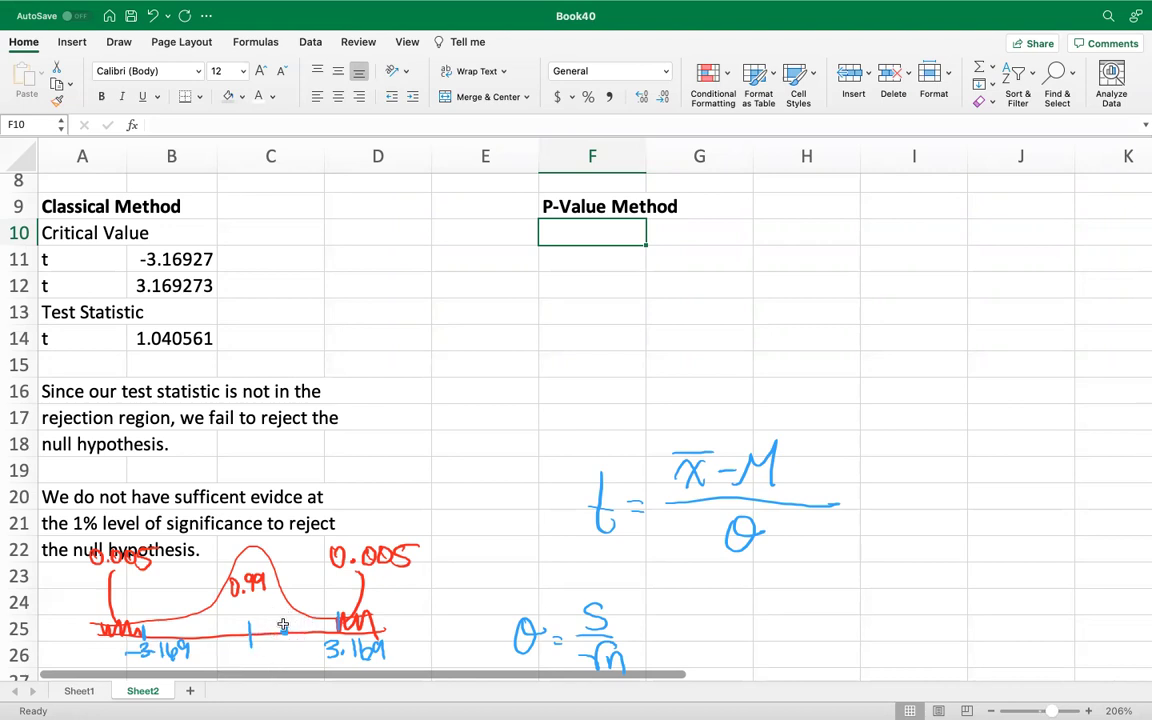
mouse_move(456, 712)
type("P(")
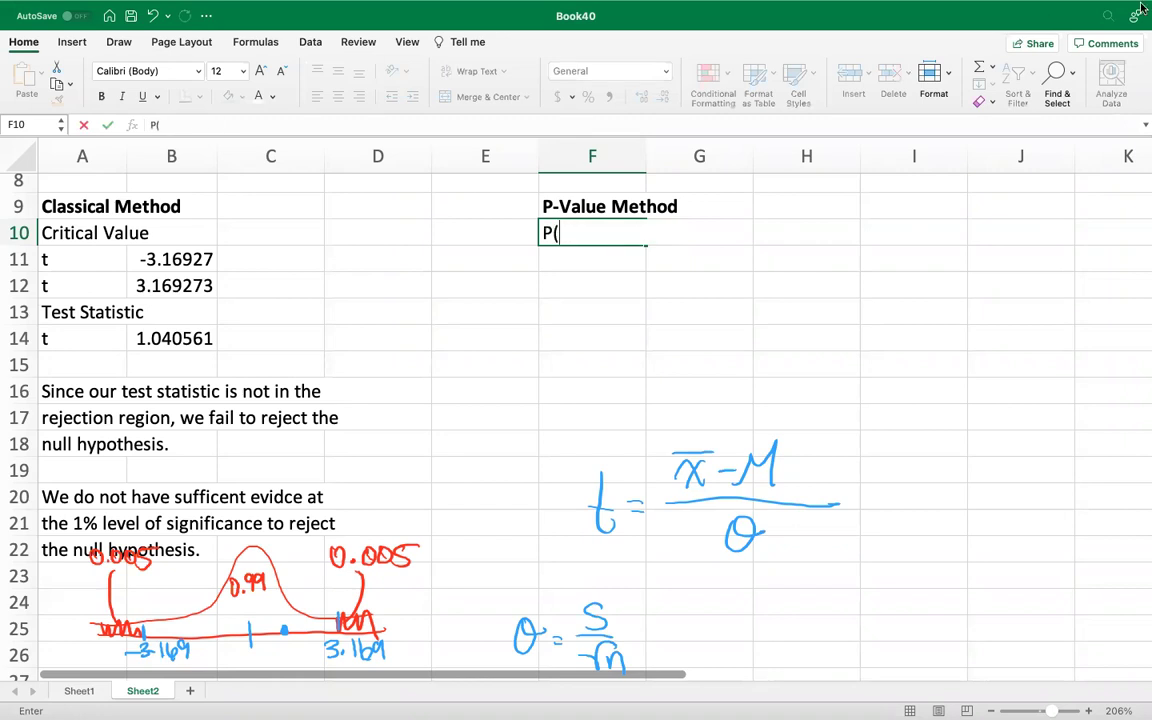
left_click(855, 9)
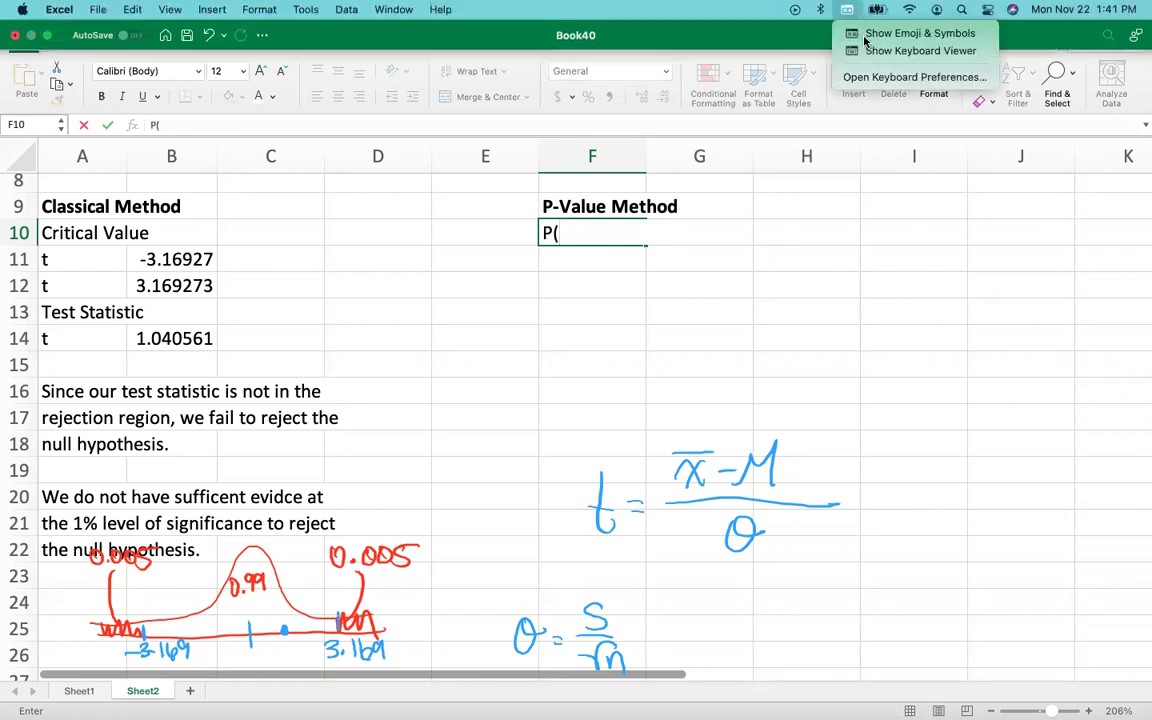
left_click(855, 9)
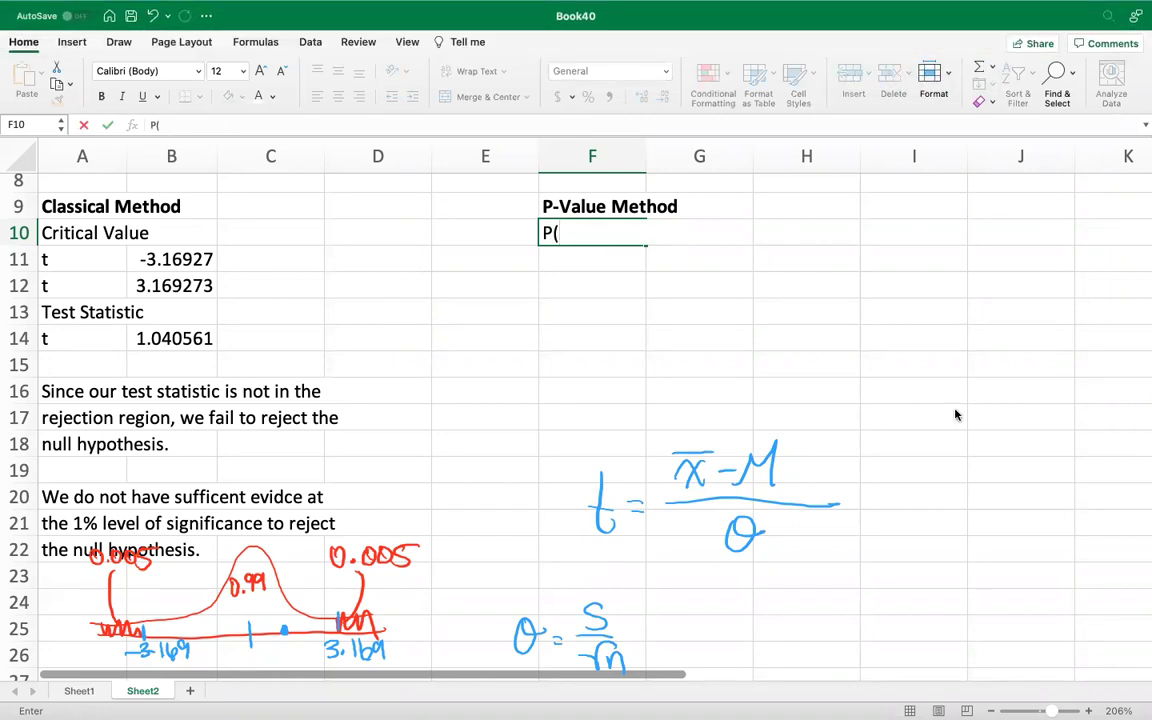
left_click(842, 391)
double_click(842, 391)
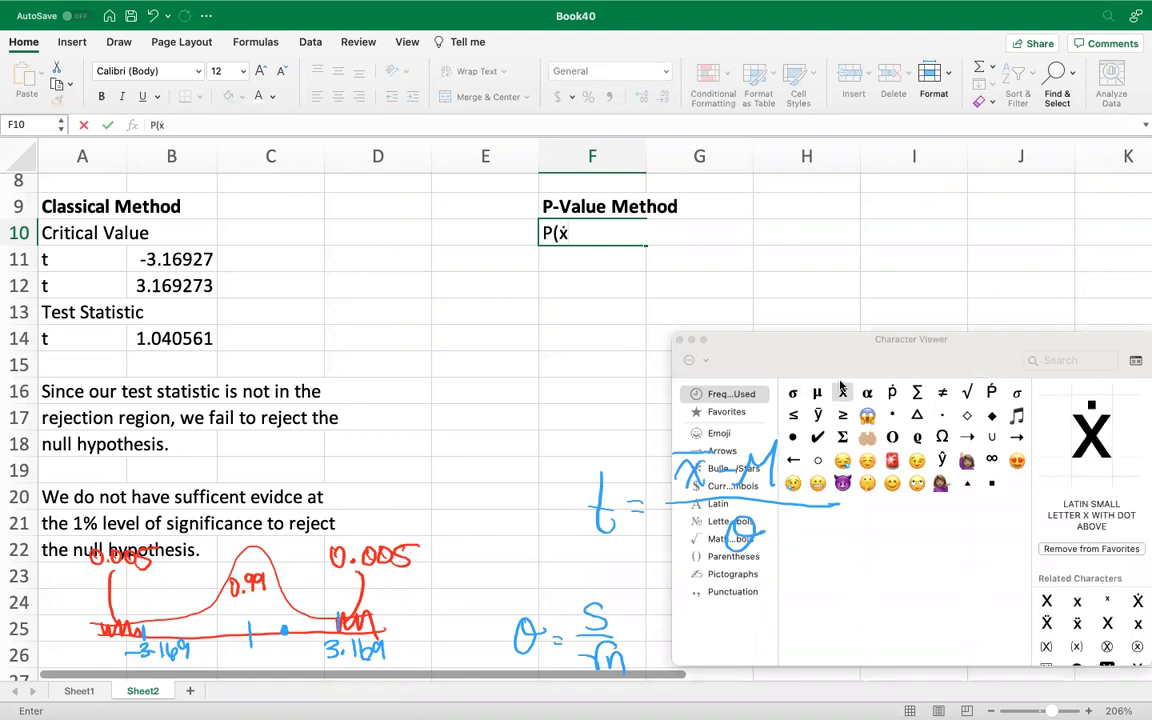
type(">20.1)")
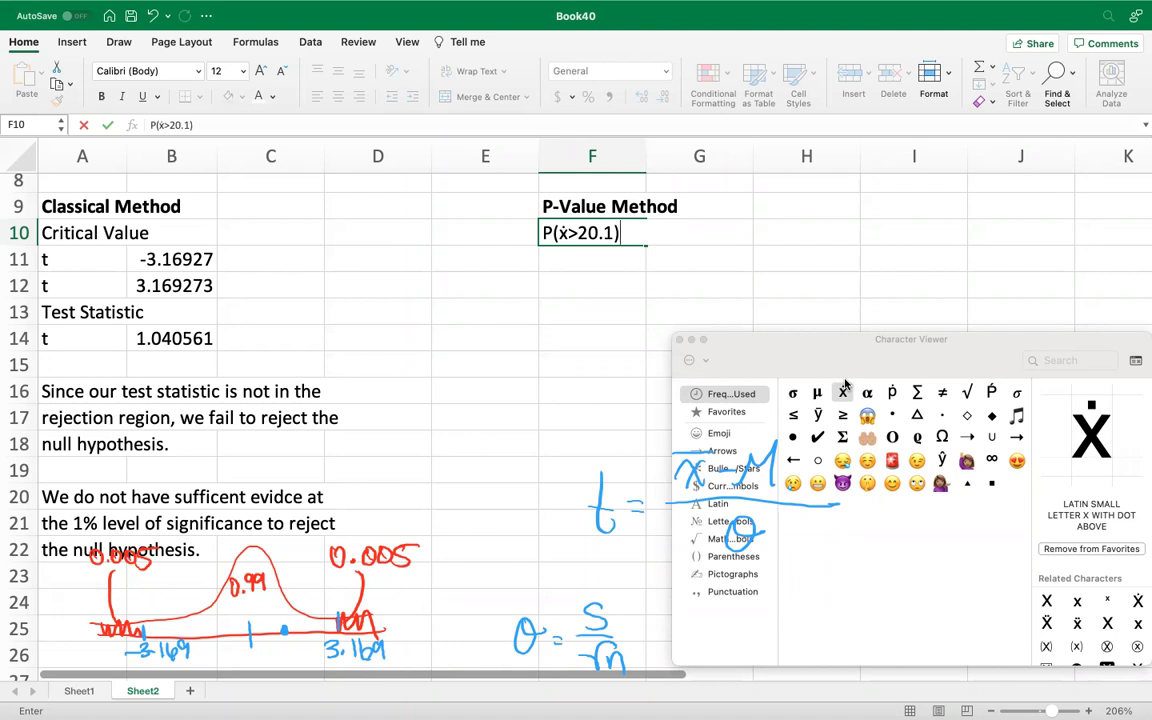
Calculate the cumulative t probability in G10 using T.DIST with the test statistic B14, degrees of freedom F5 and TRUE, moving the Character Viewer aside
key("Tab")
type("=")
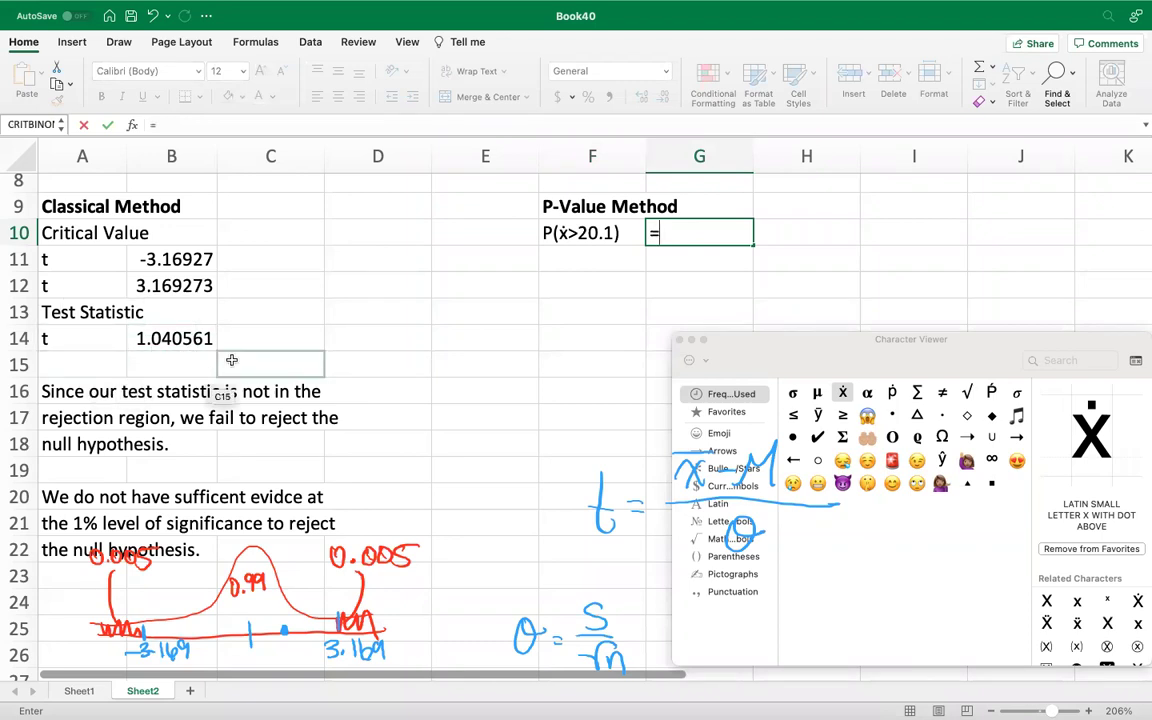
type("t")
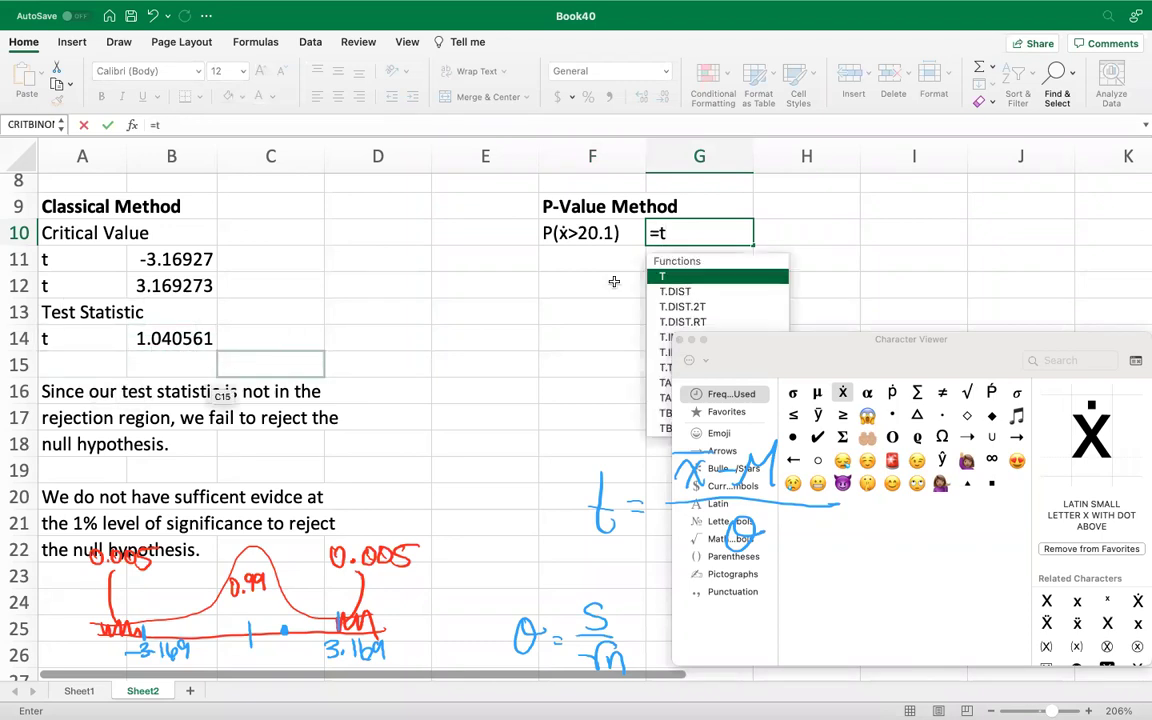
left_click_drag(832, 363, 1047, 664)
left_click(698, 339)
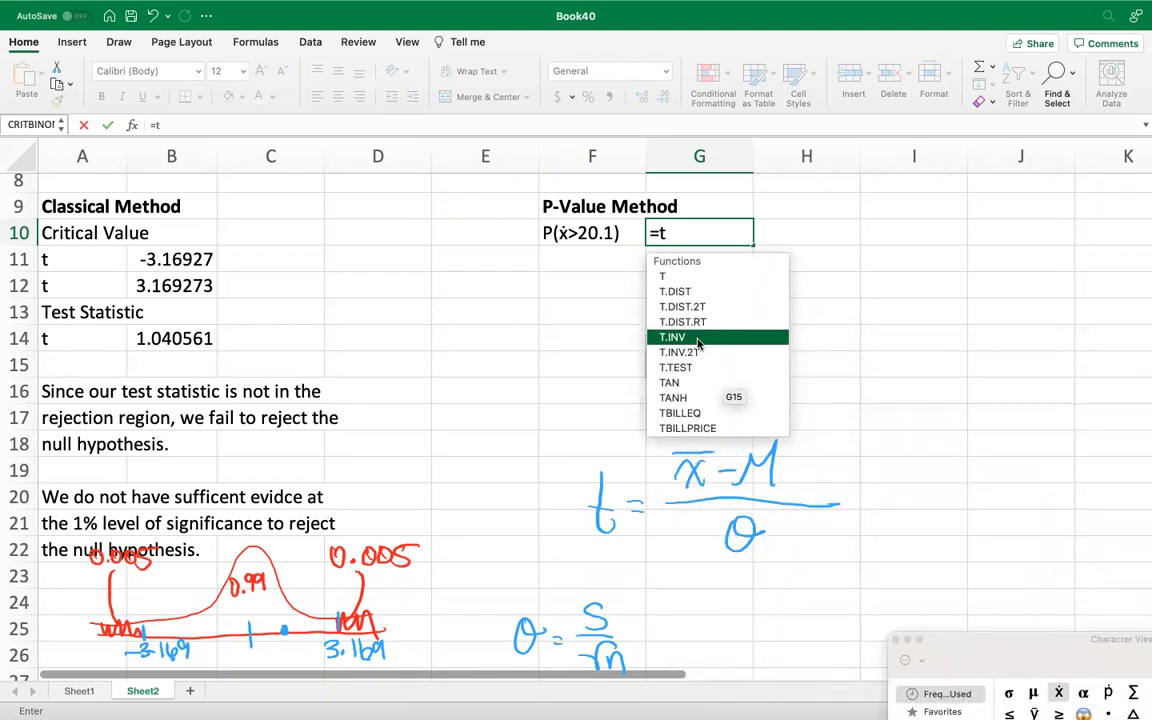
left_click(691, 292)
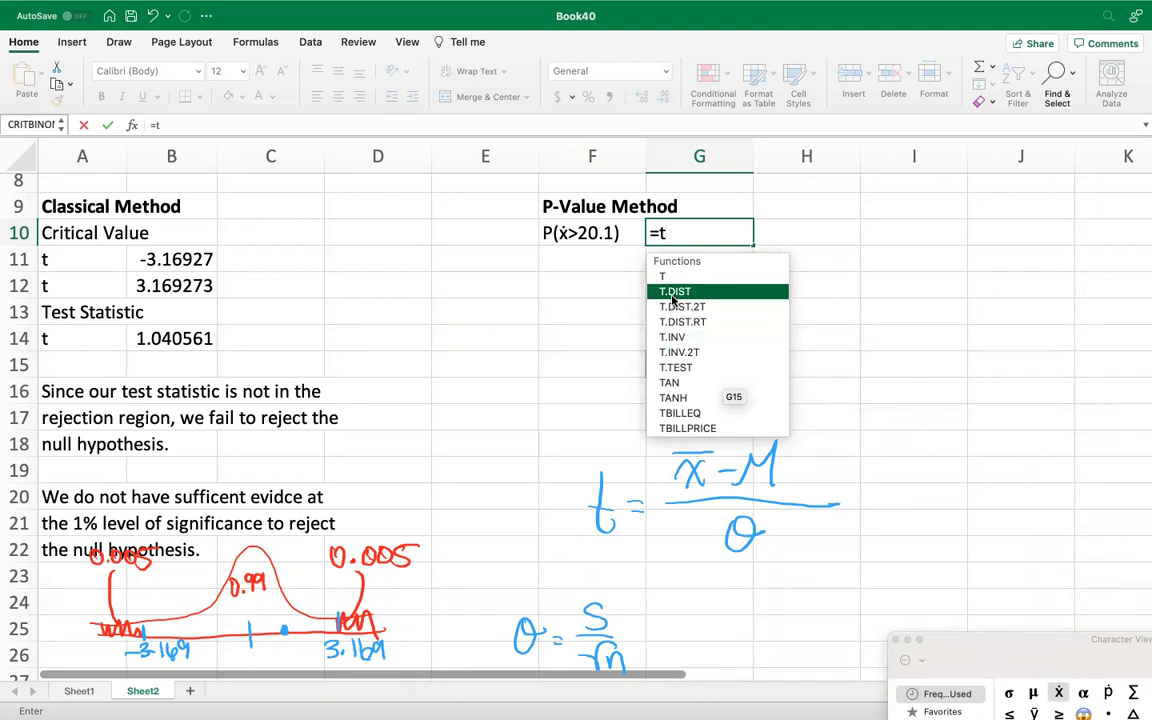
double_click(688, 292)
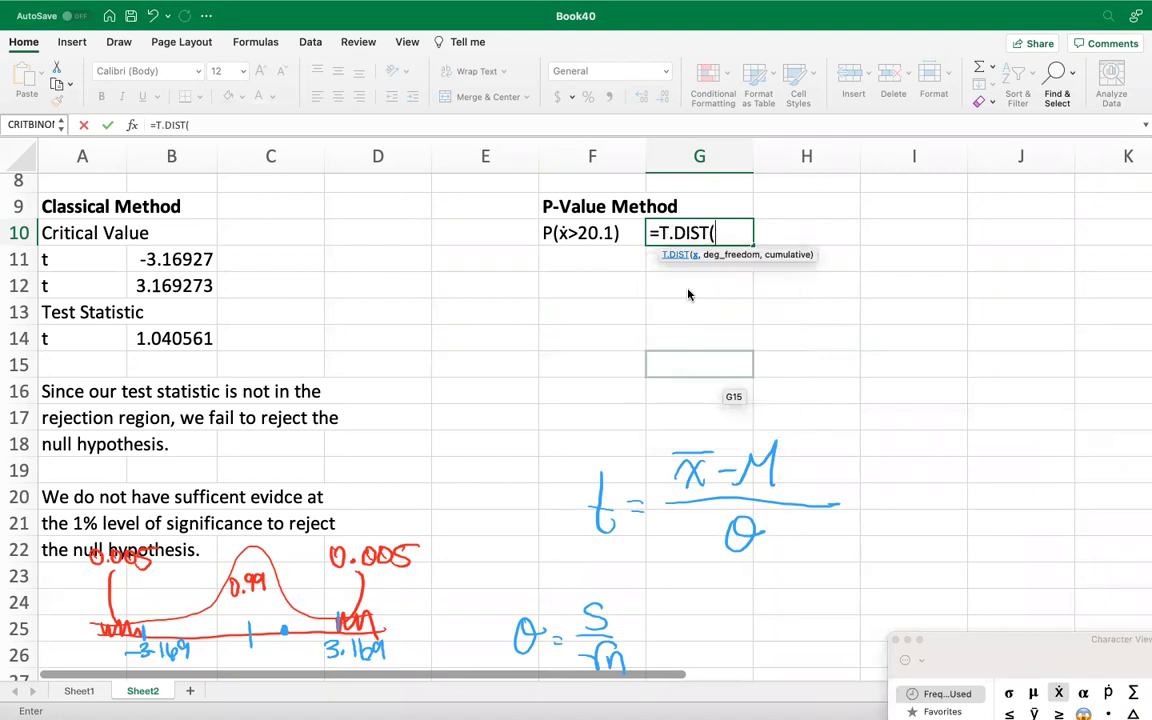
left_click(150, 341)
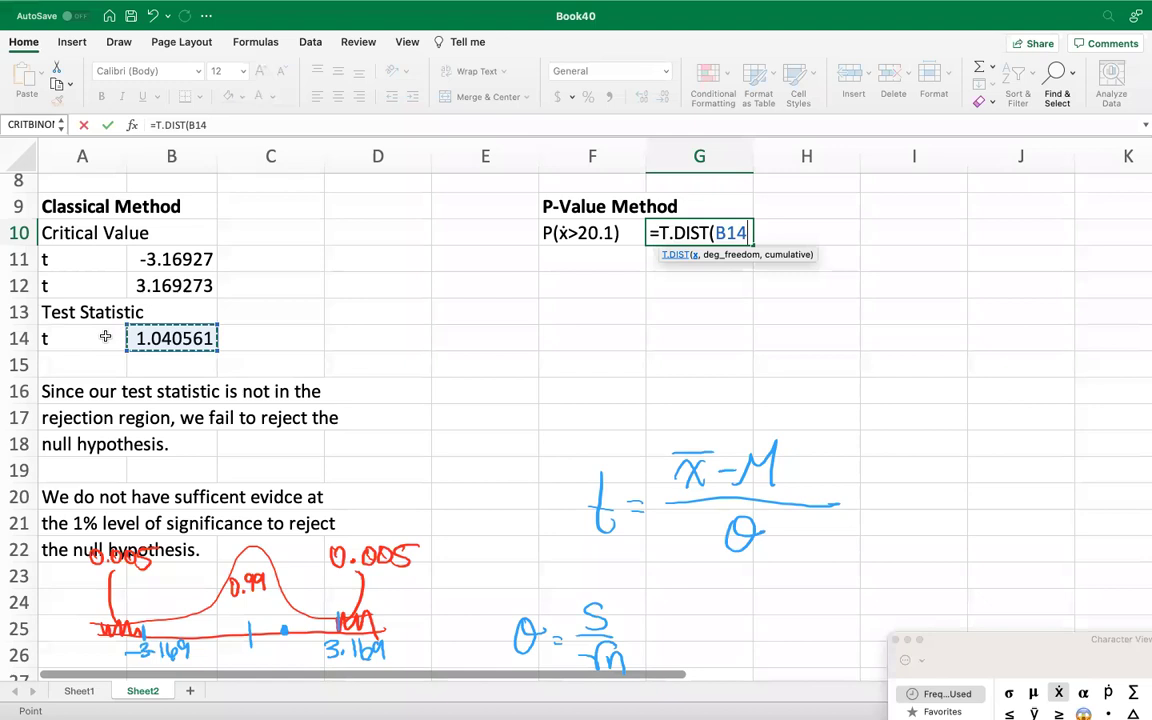
type(",")
scroll(105, 337, "up", 3)
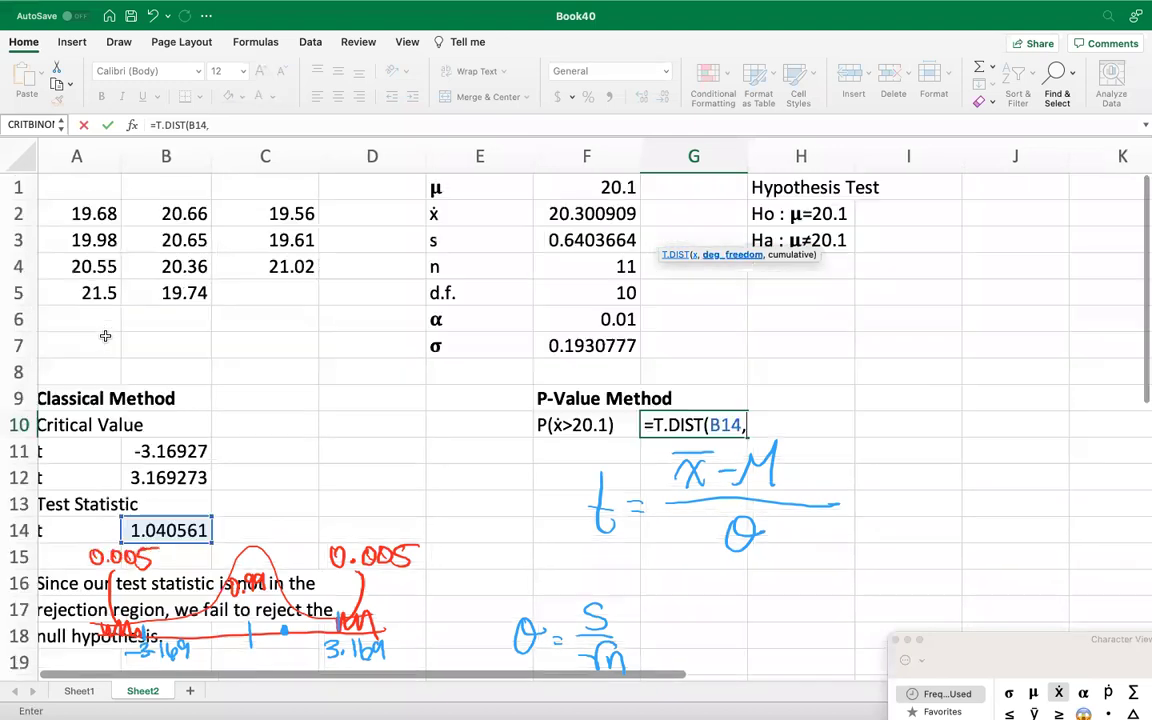
left_click(593, 298)
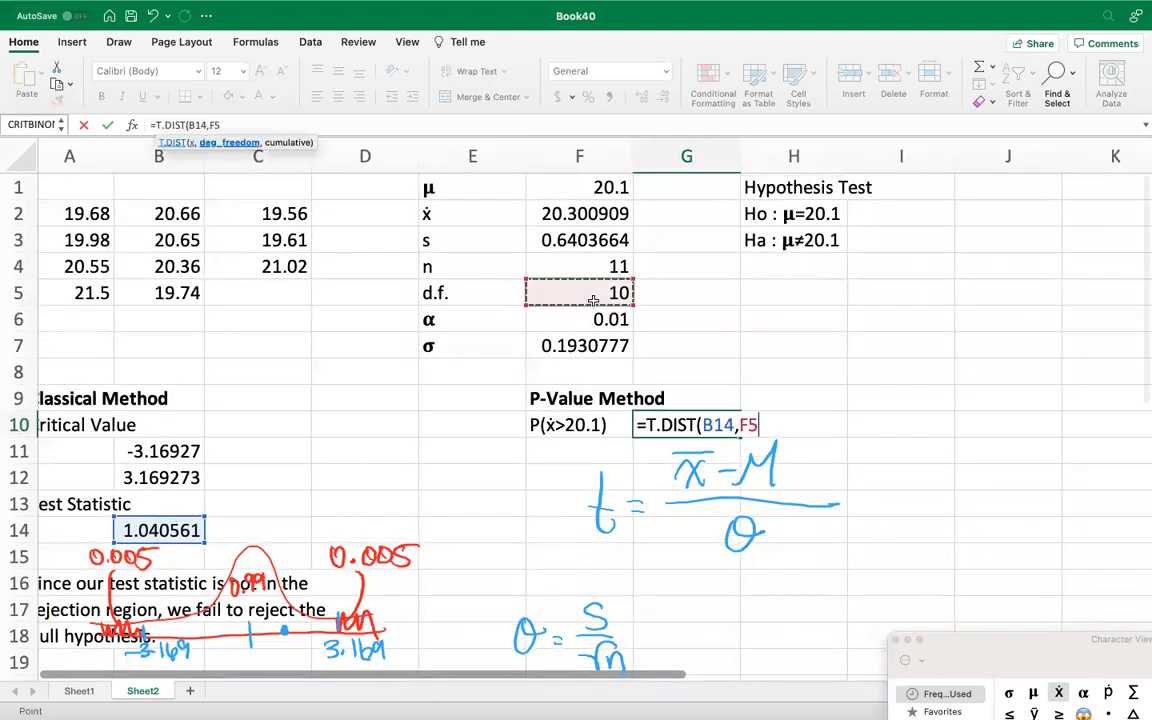
type(",")
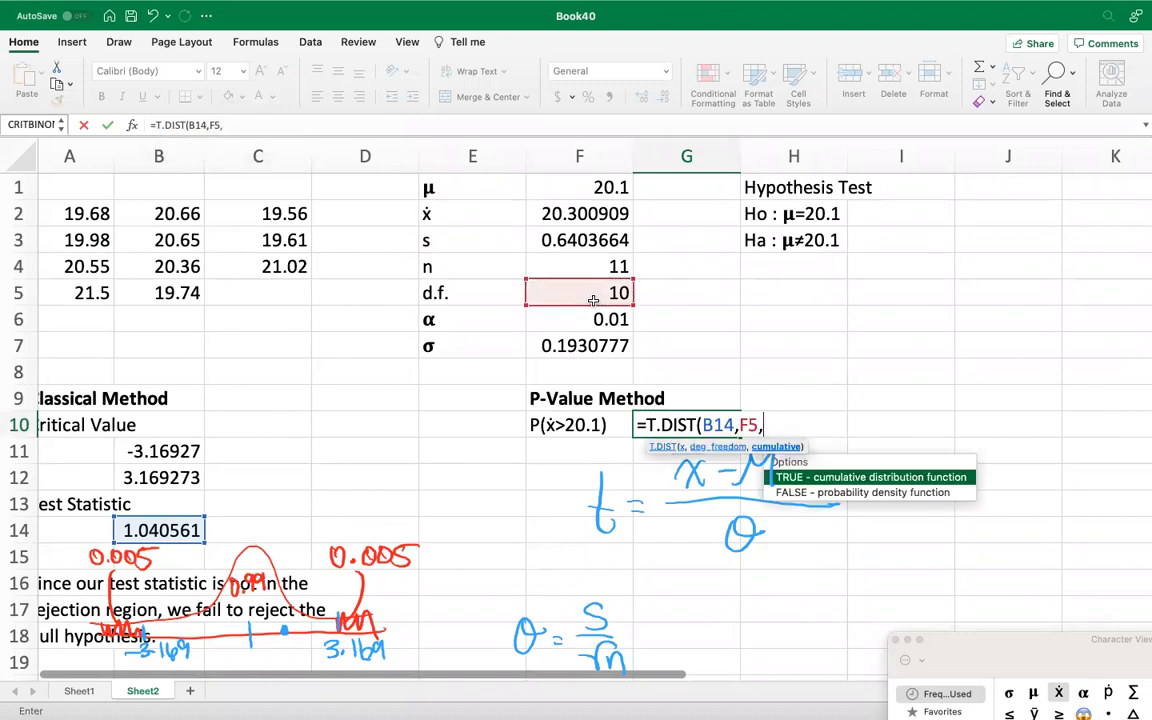
double_click(950, 480)
key("Return")
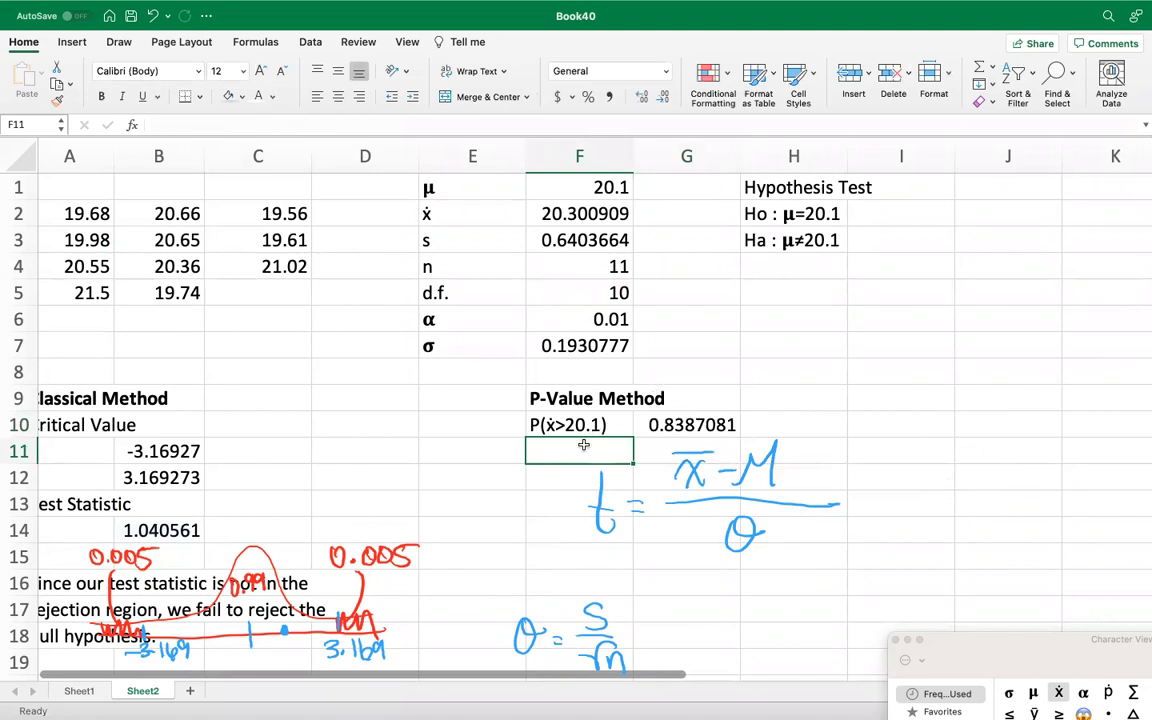
Label F11 with P(ẋ<20.1) by reusing the label above and changing its inequality sign to <
type("P")
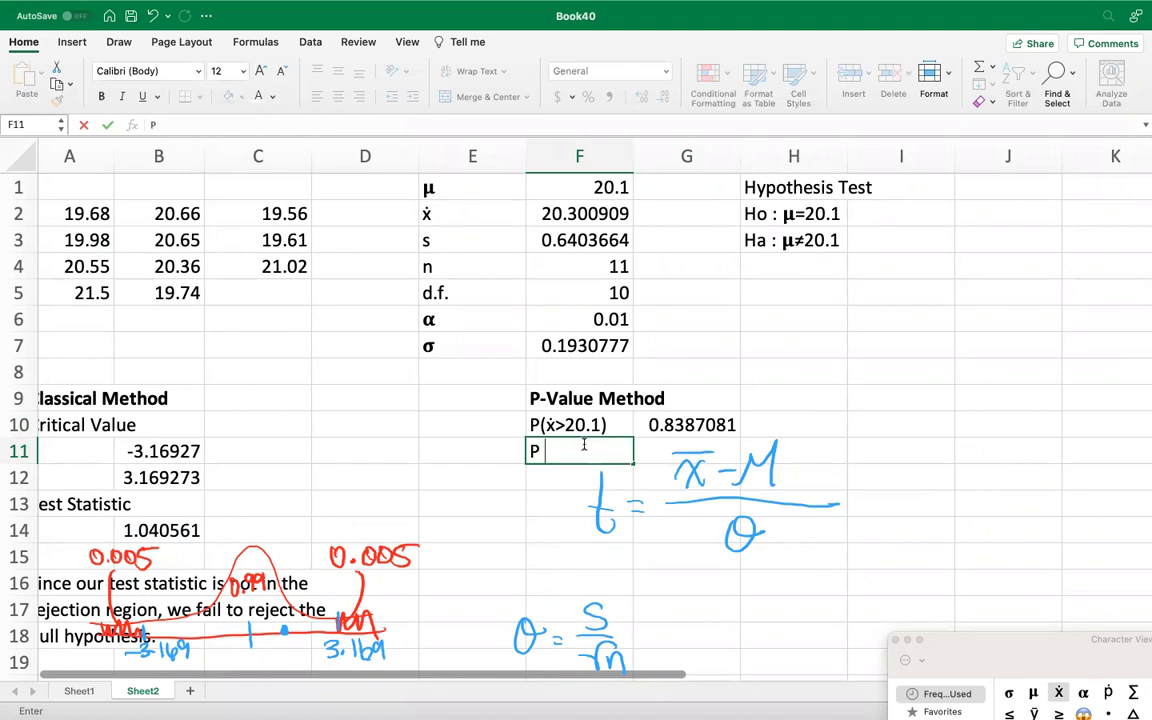
key("BackSpace")
type("(")
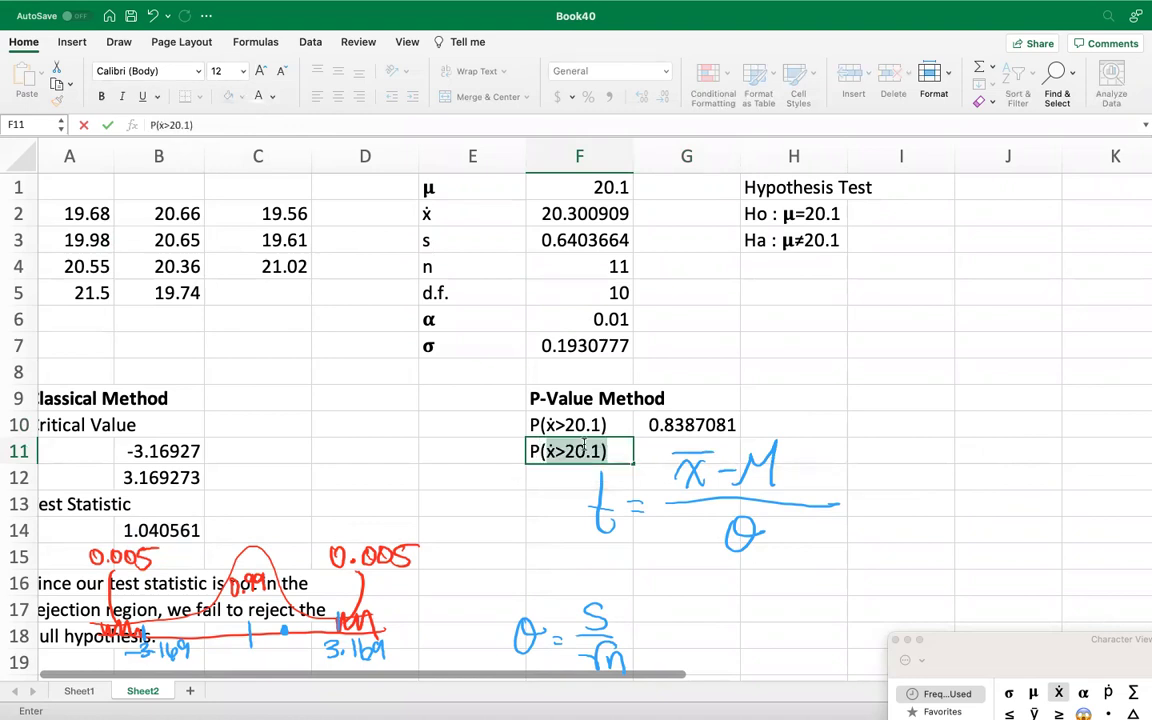
key("Return")
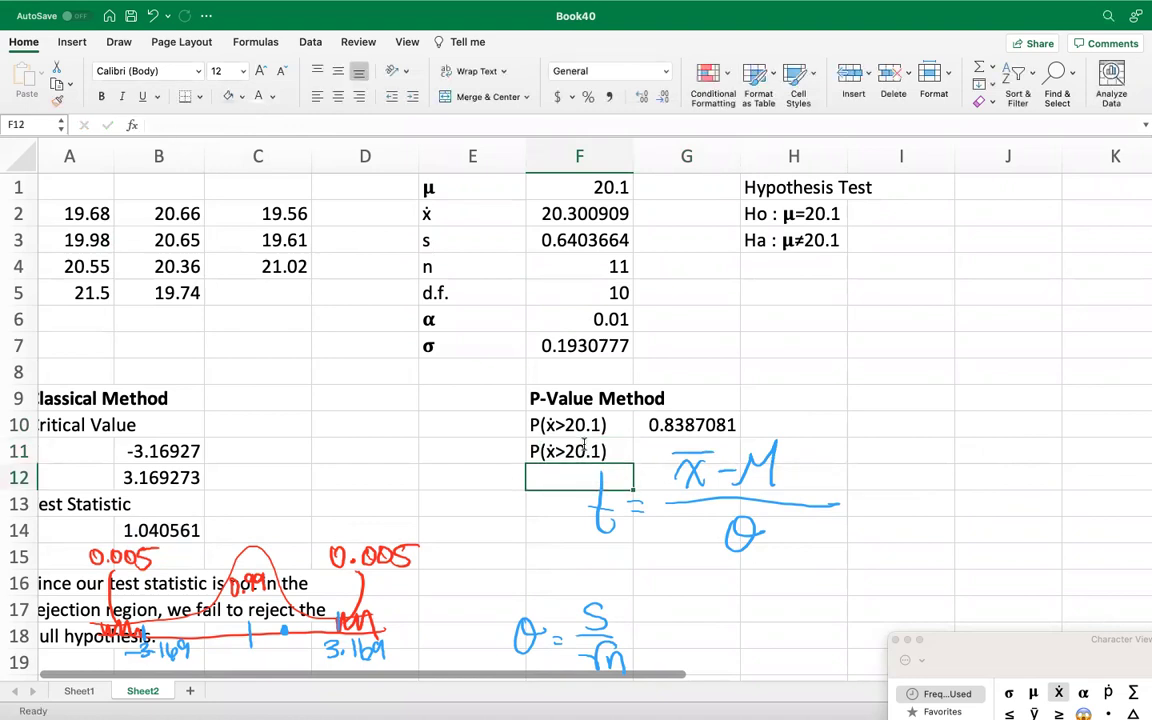
key("Up")
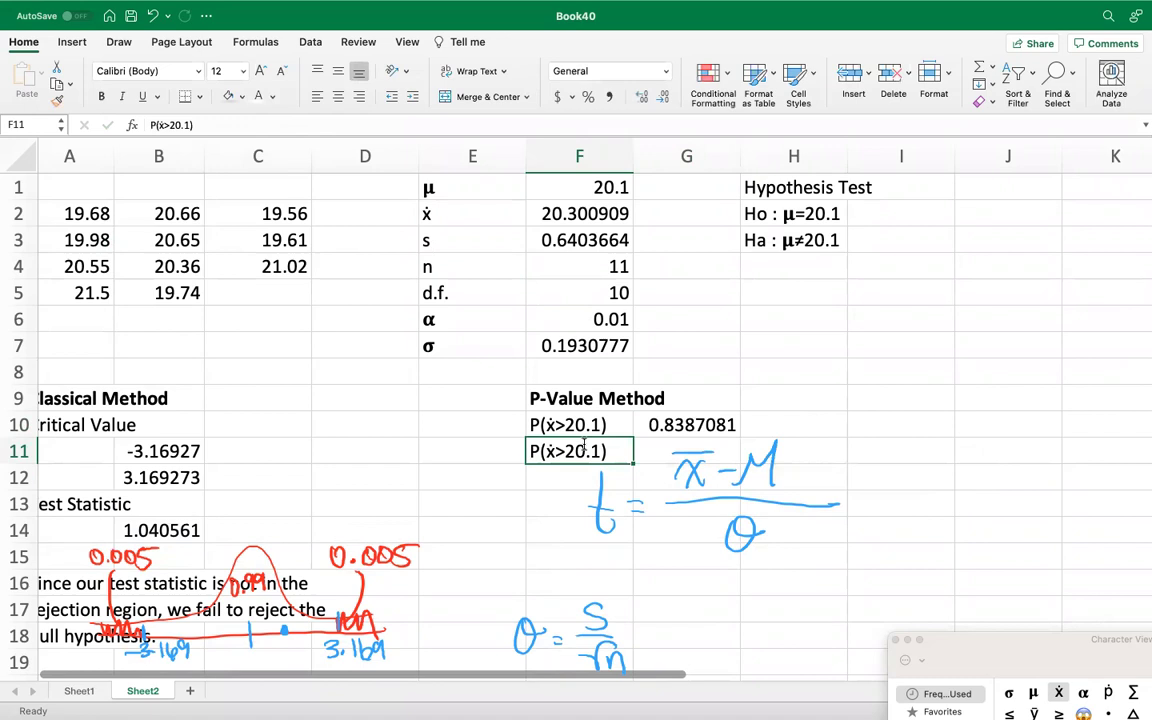
left_click(158, 124)
key("BackSpace")
type("<")
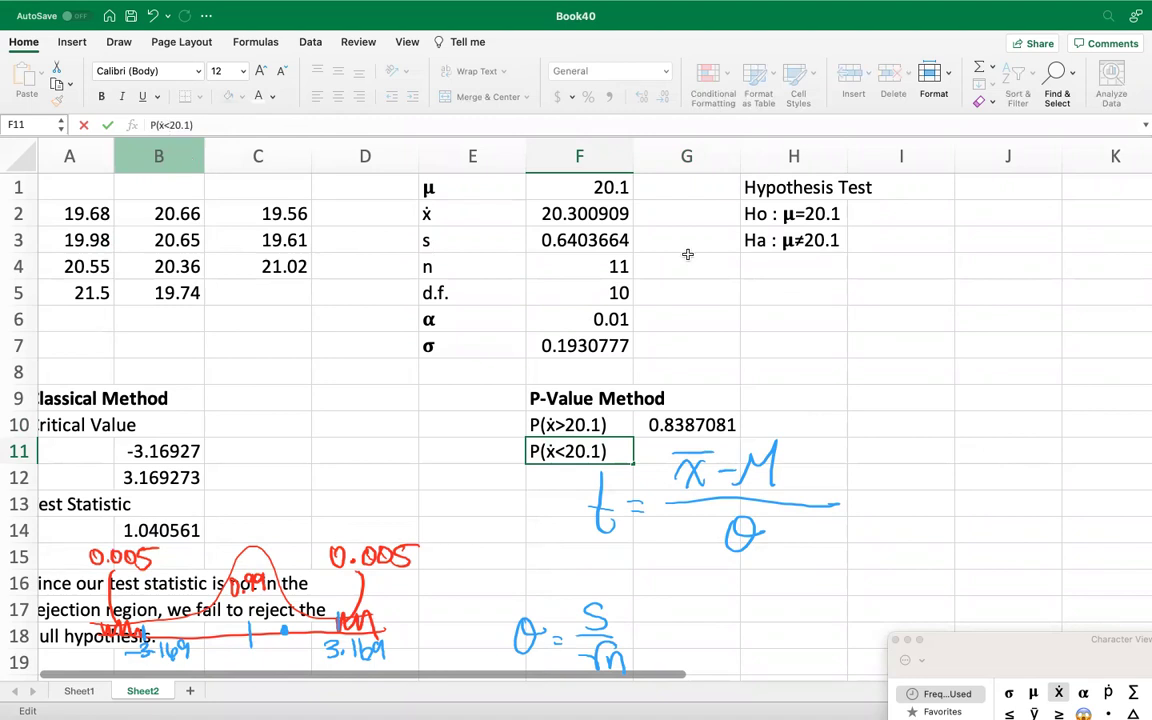
left_click(697, 457)
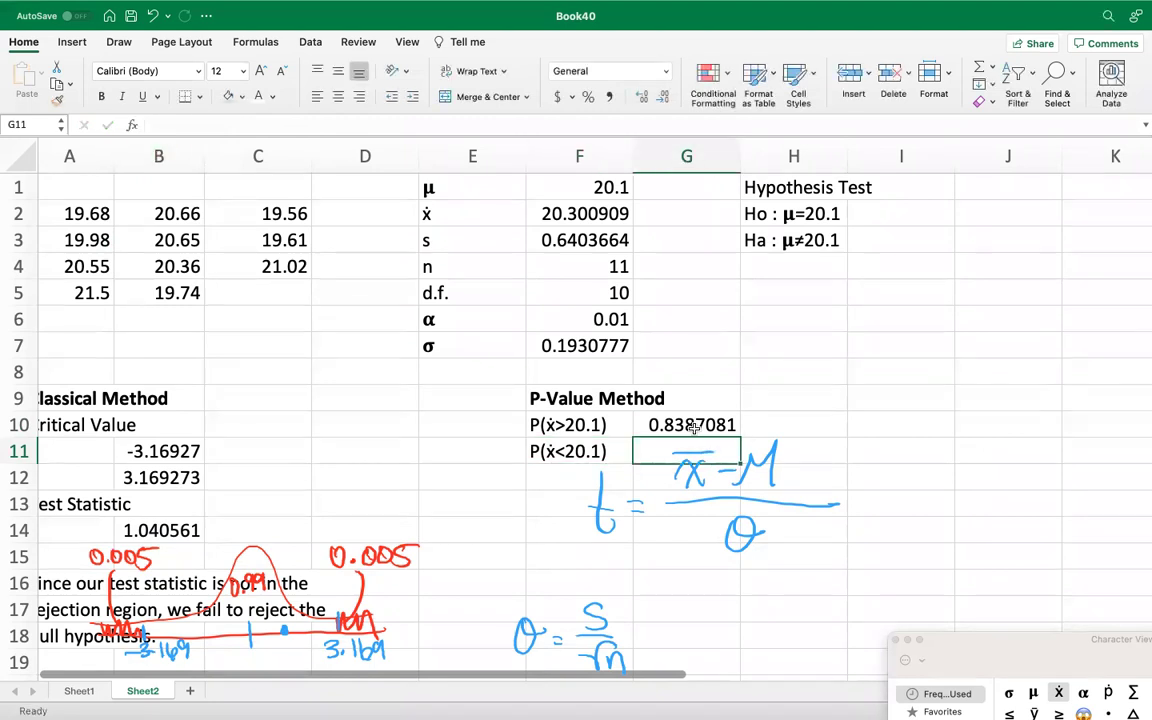
Calculate the cumulative t probability in G11 using T.DIST with the test statistic B14, degrees of freedom F5 and TRUE
key("Up")
left_click(688, 455)
type("=")
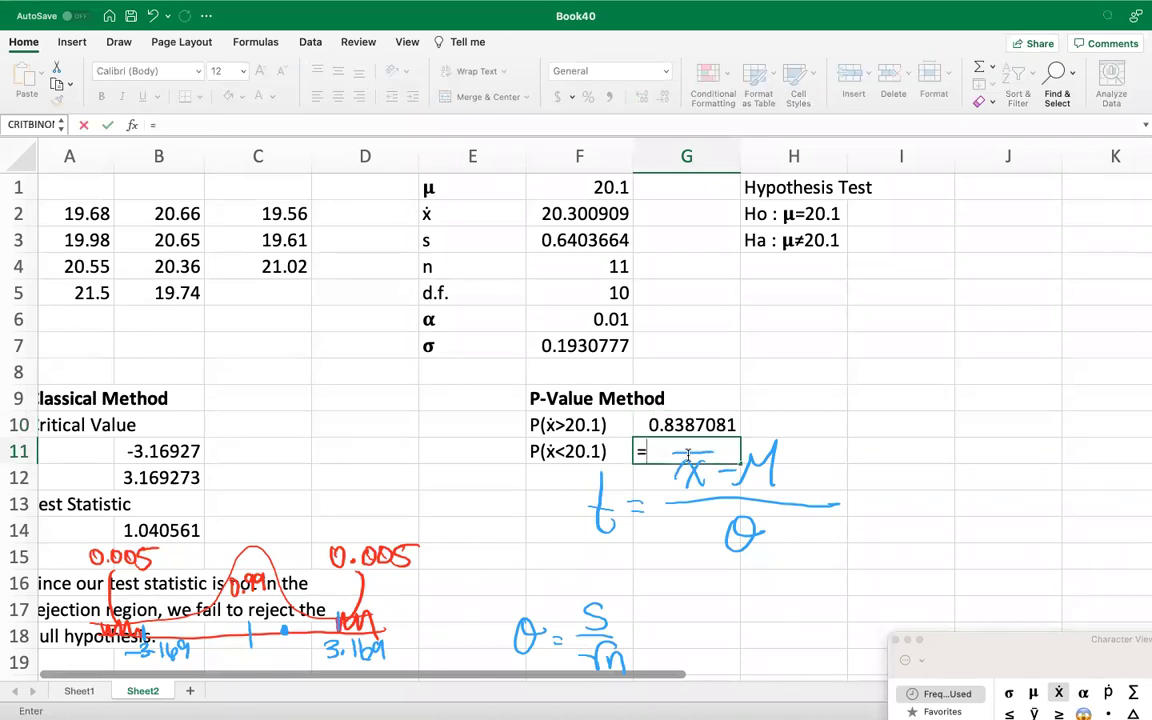
type("t")
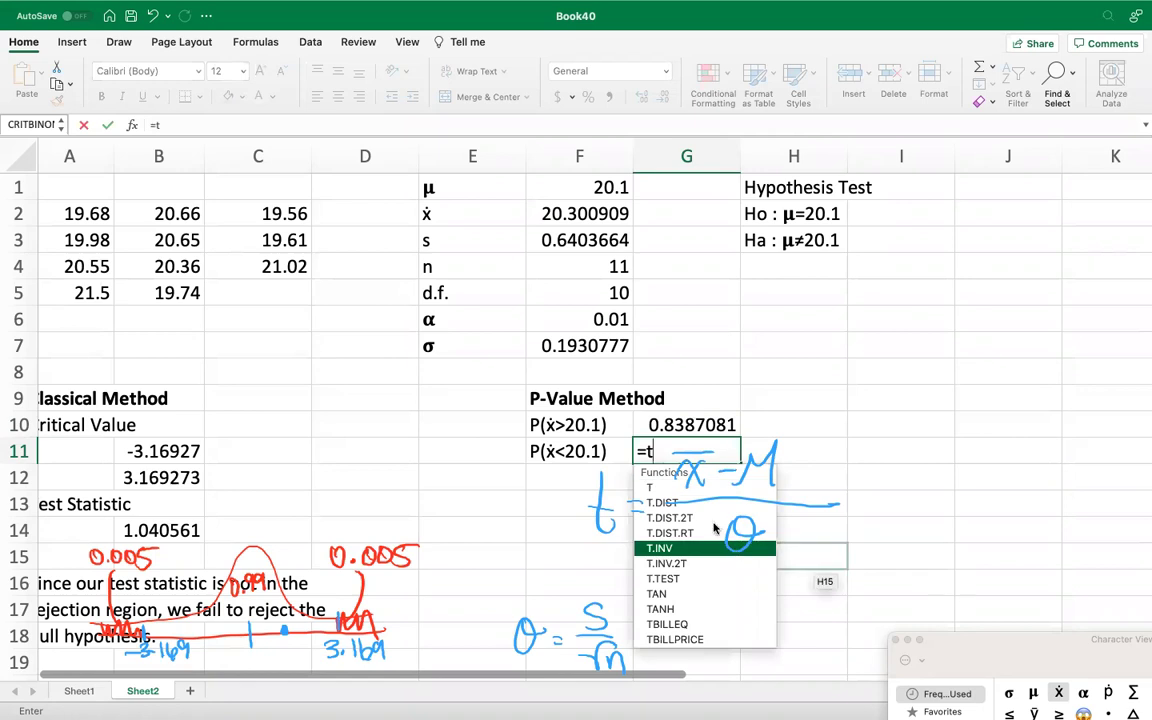
double_click(702, 503)
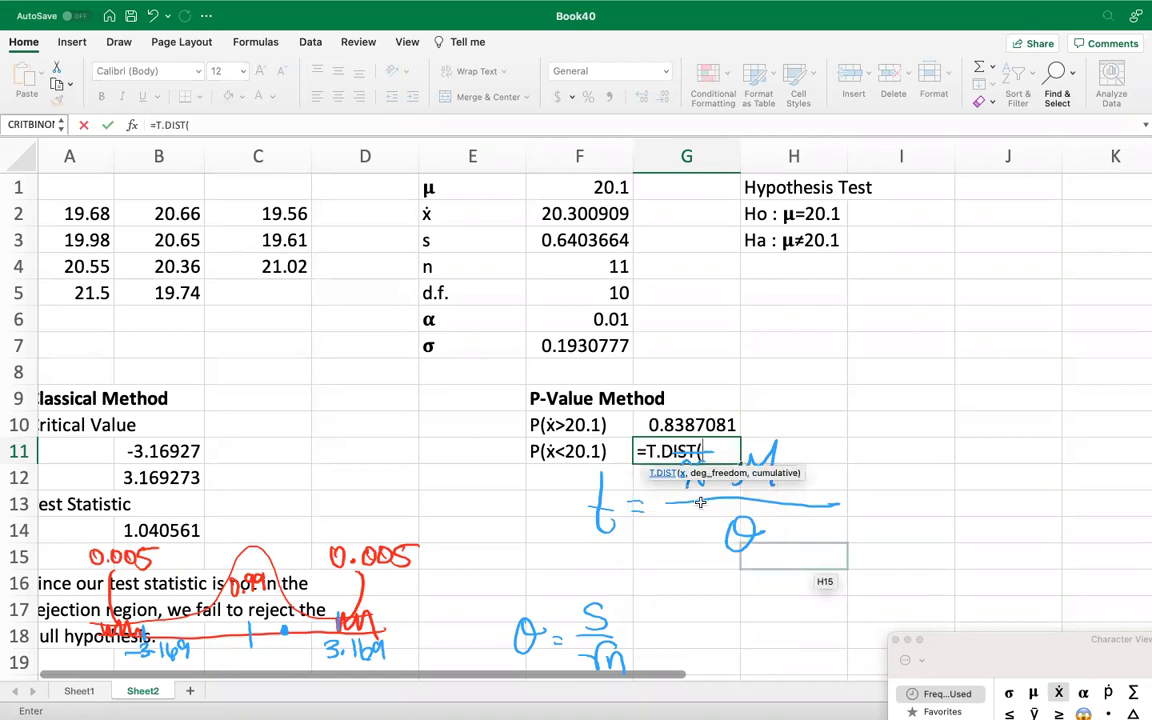
left_click(148, 537)
type(",")
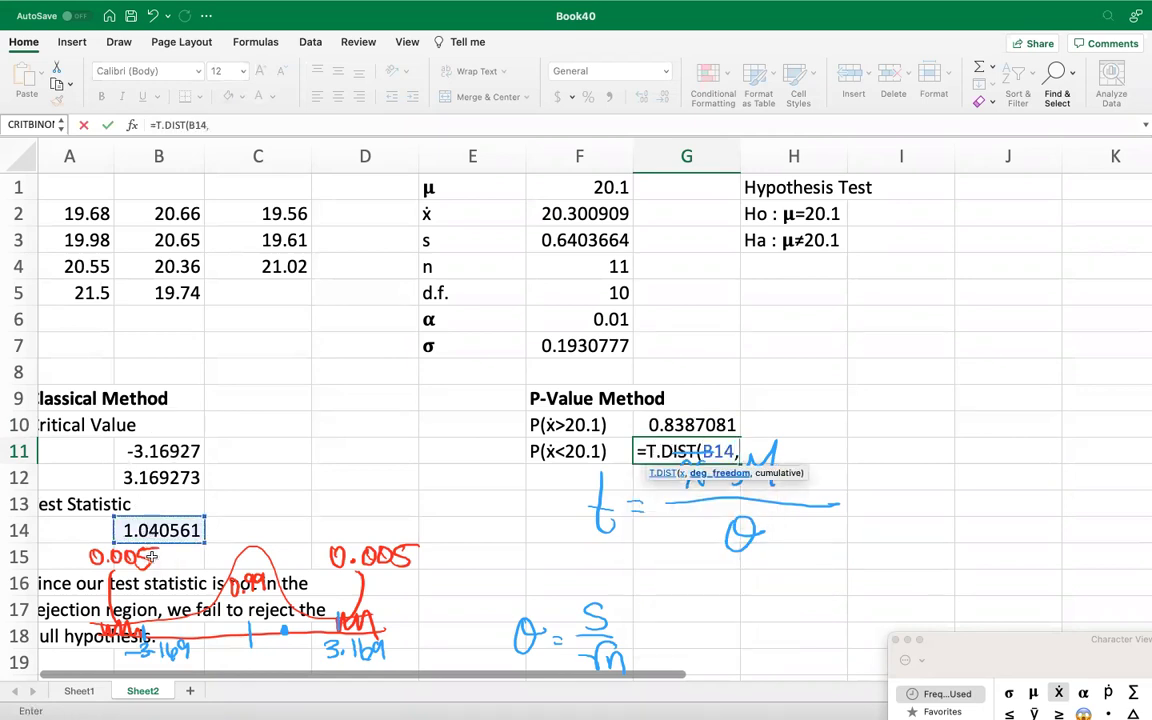
left_click(615, 290)
type(",")
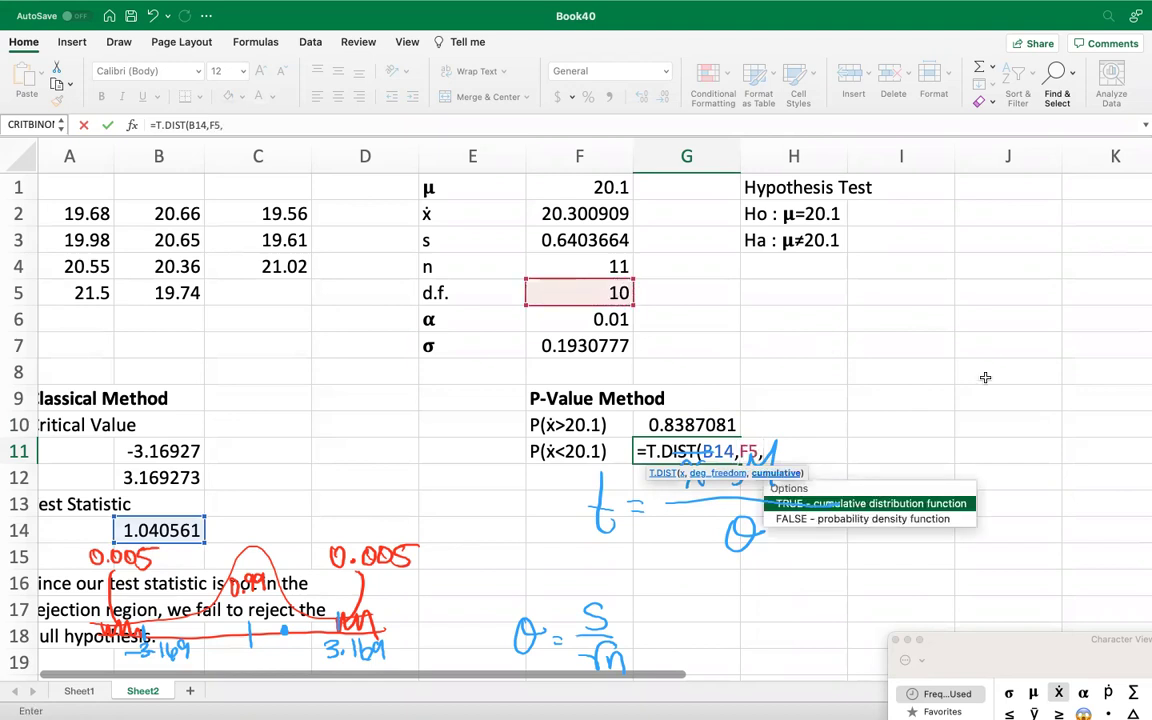
double_click(933, 504)
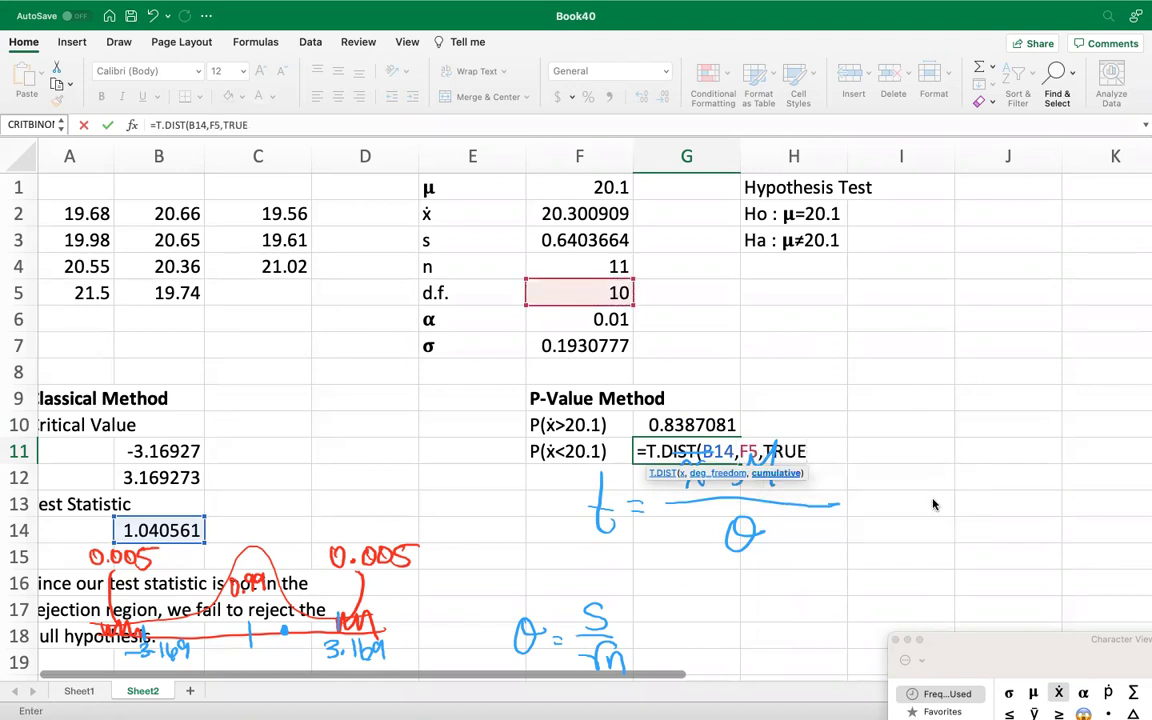
key("Return")
Replace the formula in G10 with the complement of the probability below it, =1-G11
key("Up")
key("Up")
key("Delete")
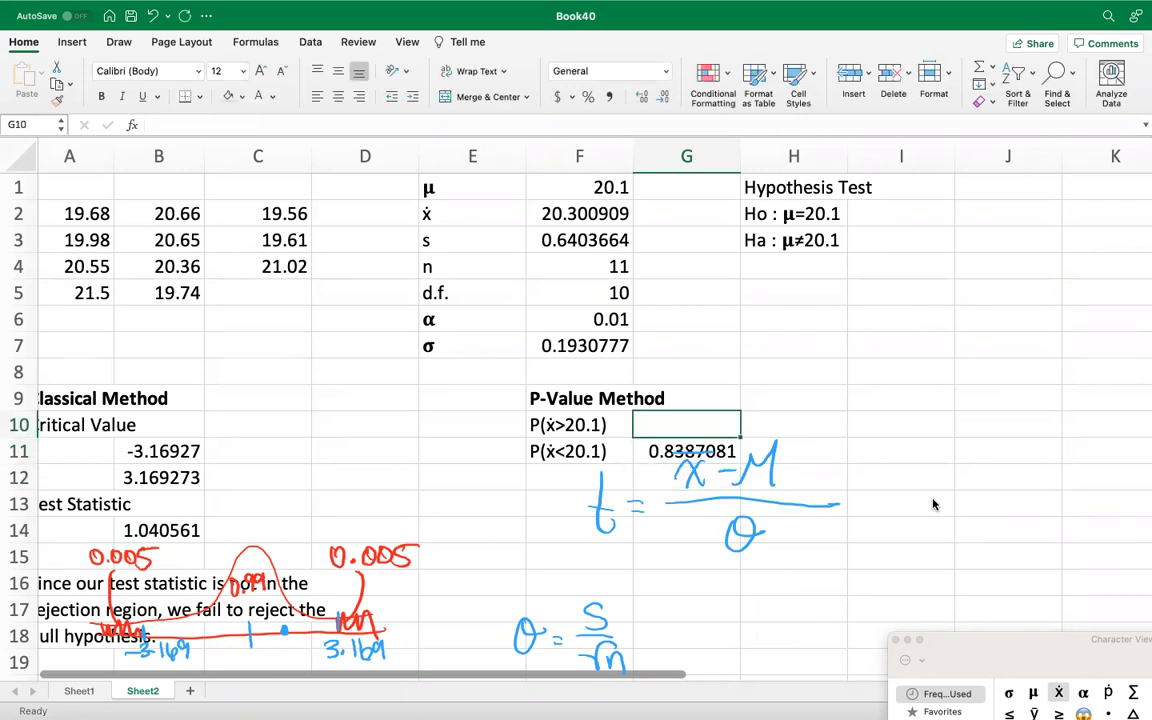
type("=")
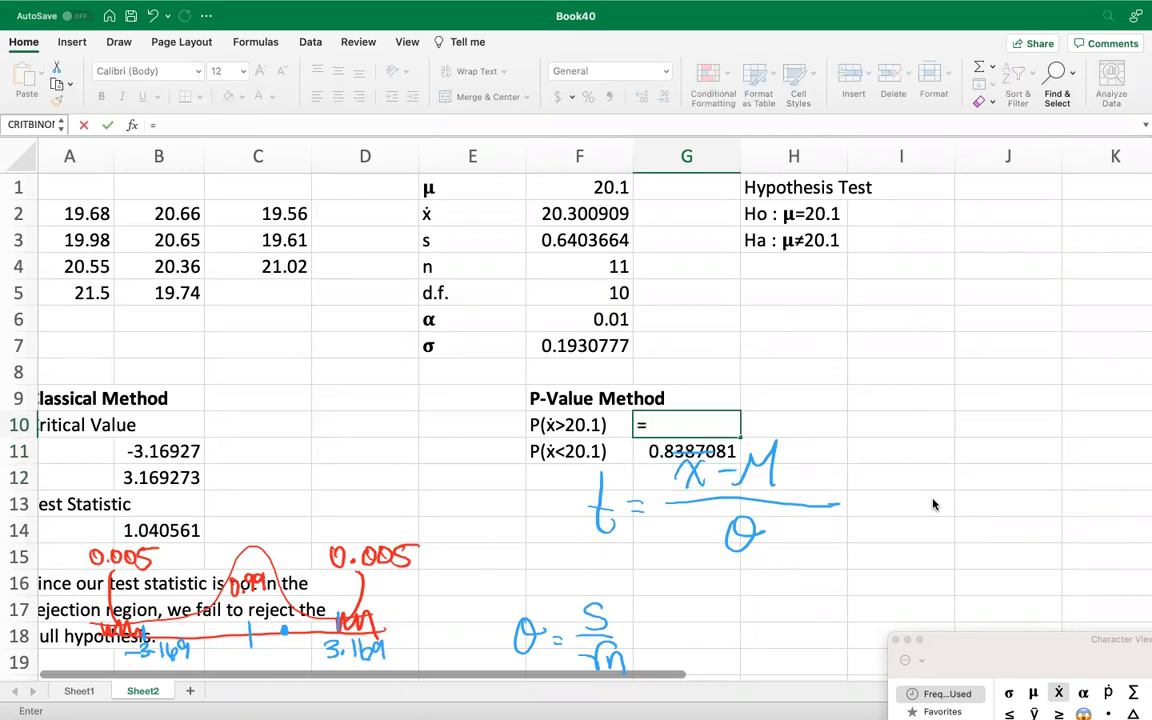
type("1-")
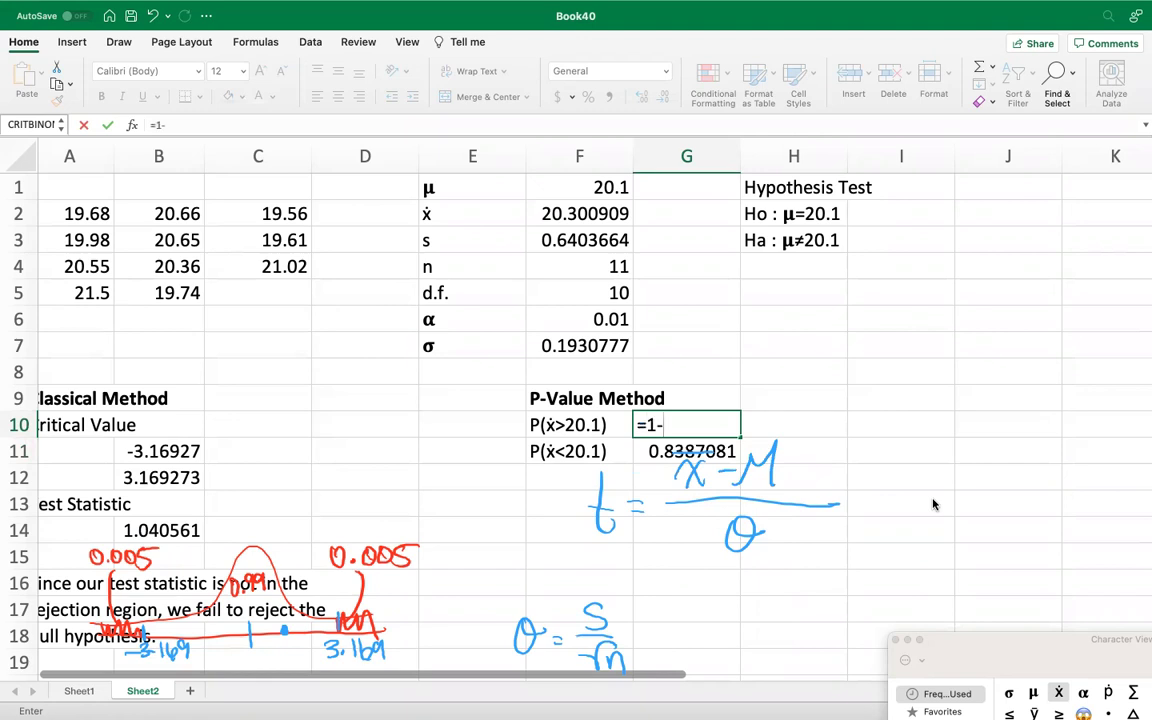
left_click(716, 452)
key("Return")
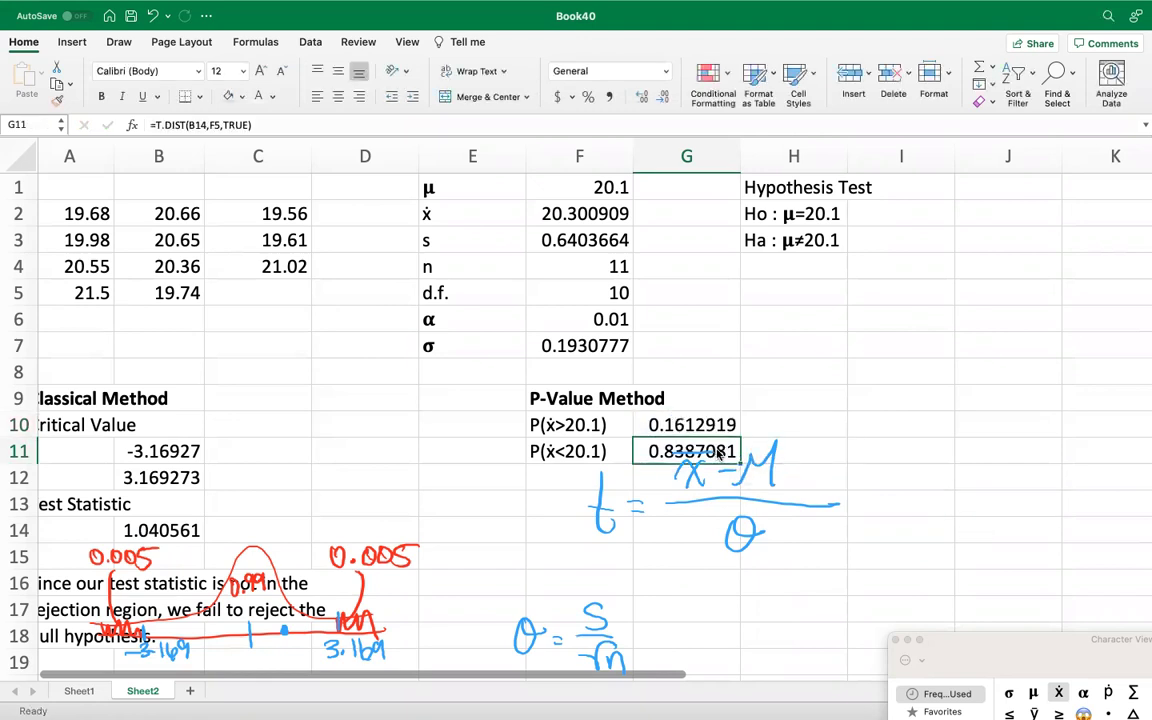
Enter the label P(-3.169≤t≤3.169) in F13, inserting the ≤ symbols from the Character Viewer, and close the viewer
scroll(716, 453, "down", 5)
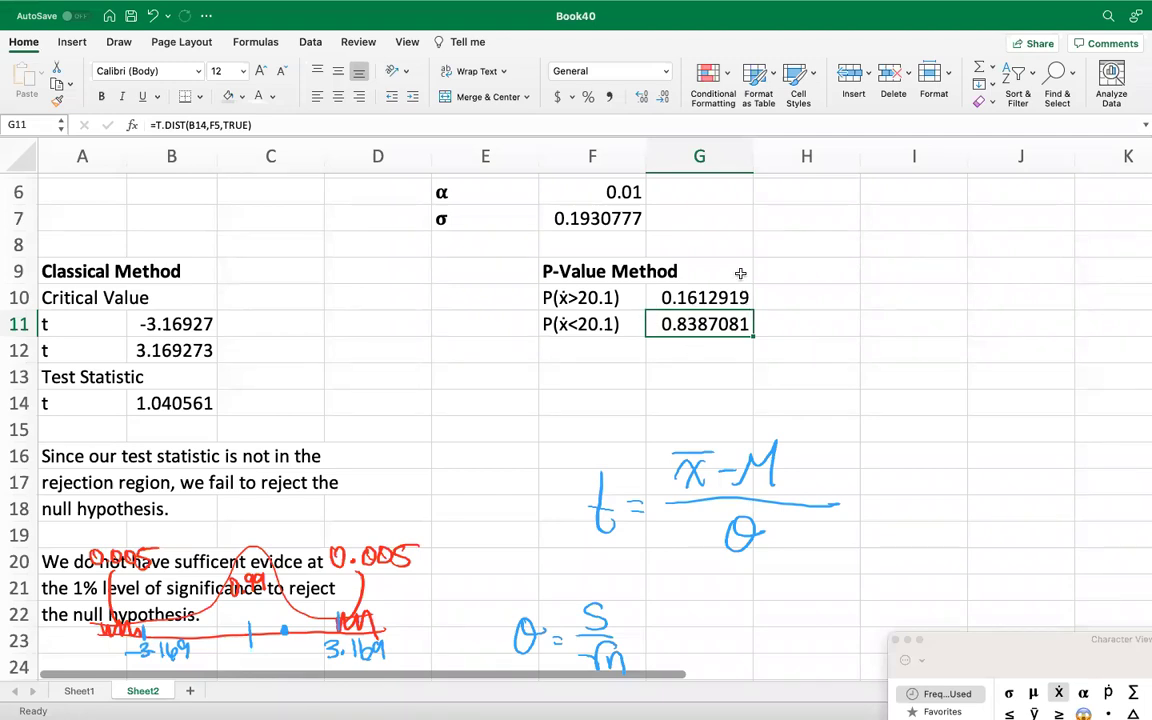
left_click(676, 297)
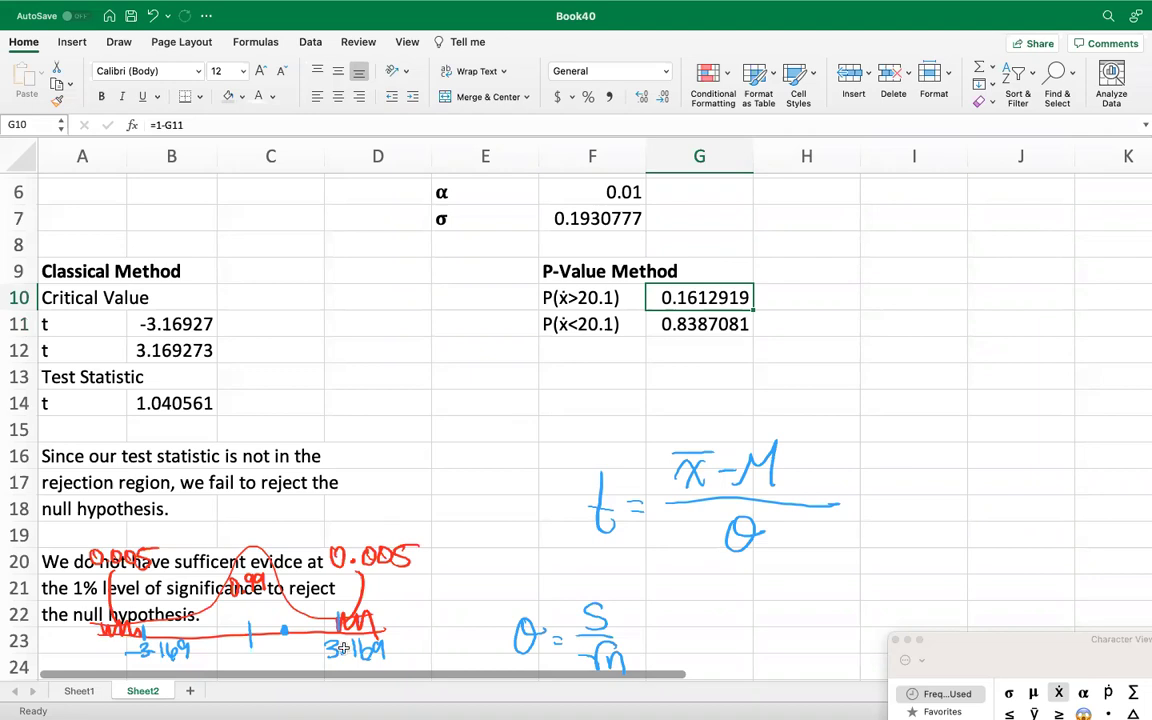
left_click(576, 371)
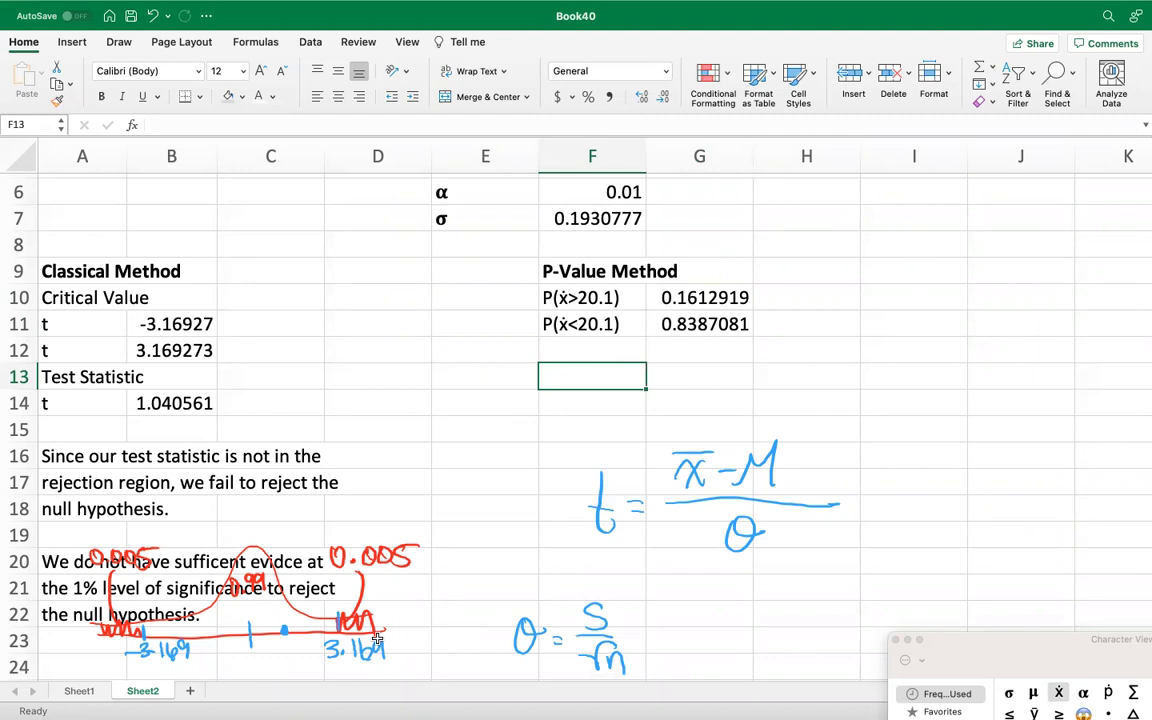
type("p")
key("BackSpace")
type("P(")
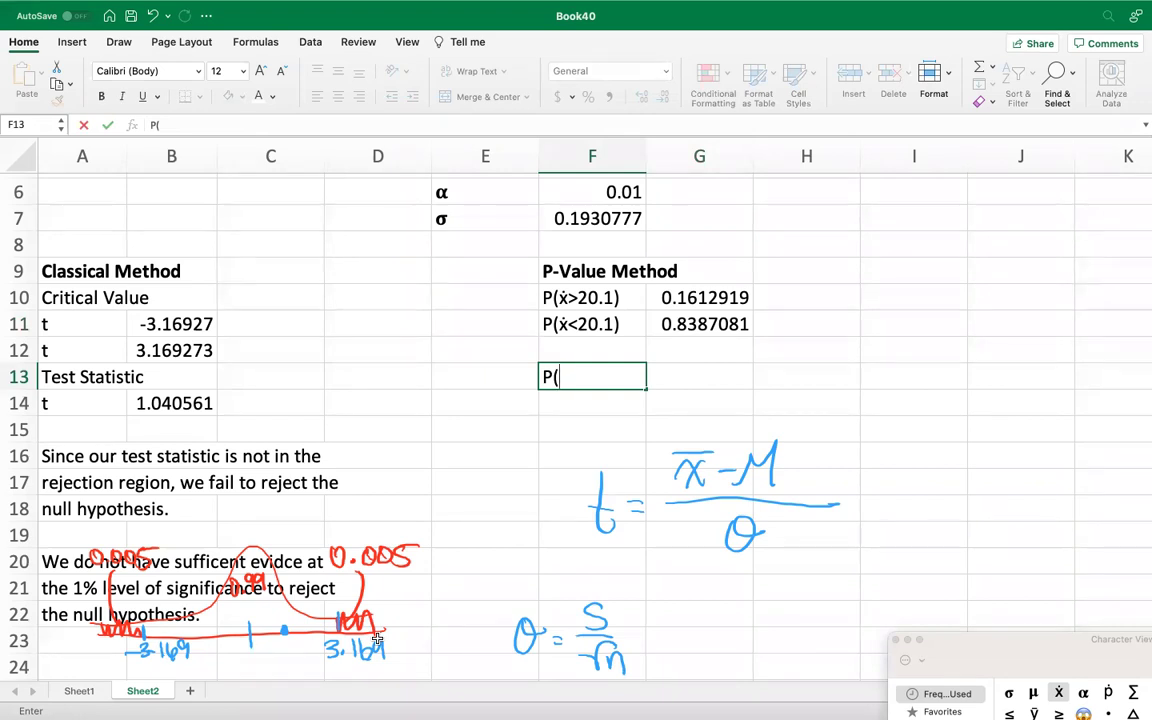
type("-3.169")
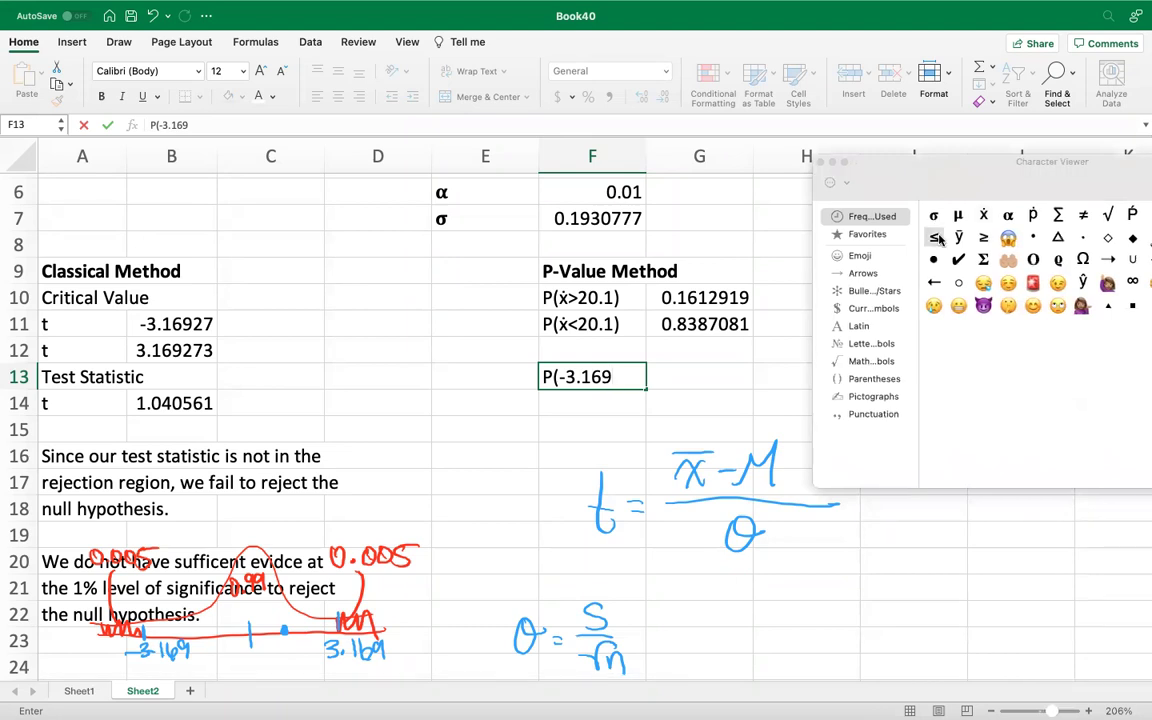
double_click(935, 237)
type("t")
double_click(937, 238)
type("3.169")
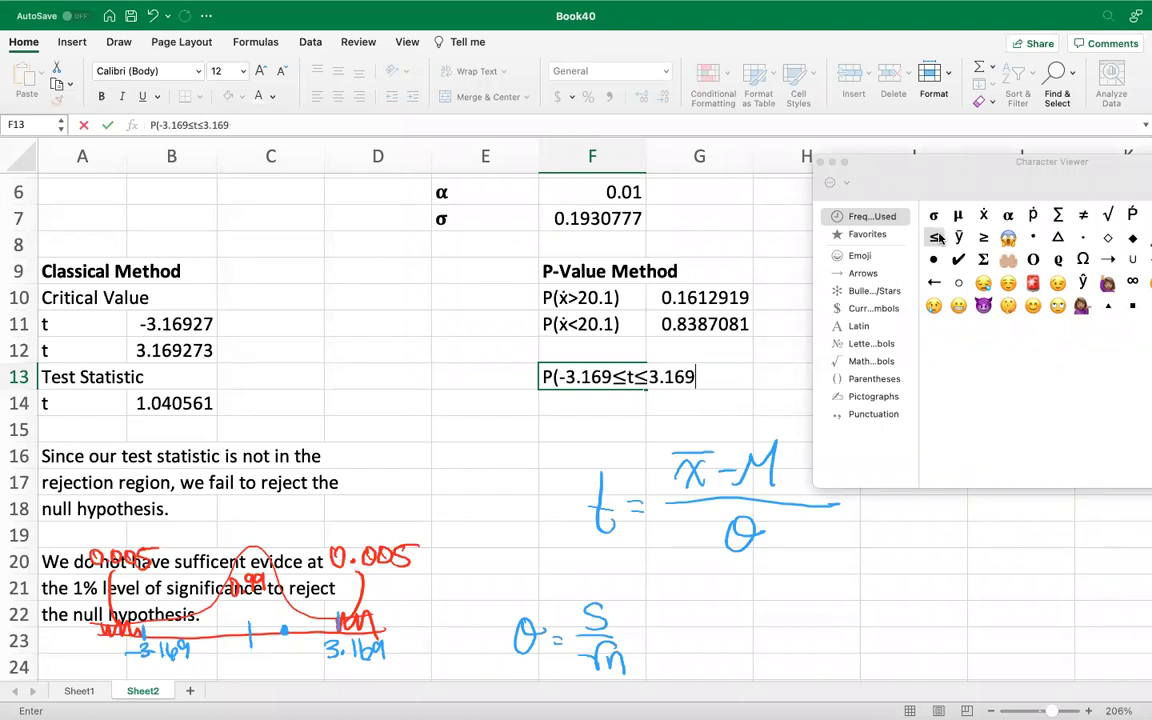
type(")")
left_click(819, 161)
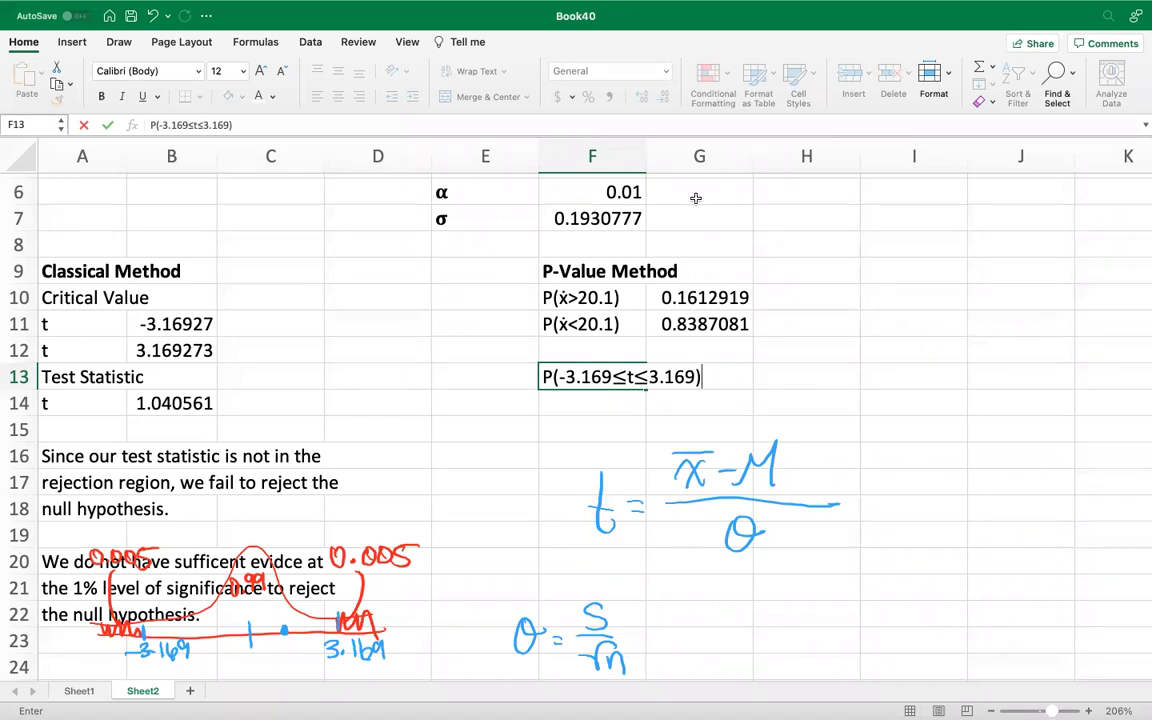
Widen column F to about 17.17 to fit the label in F13
left_click(650, 151)
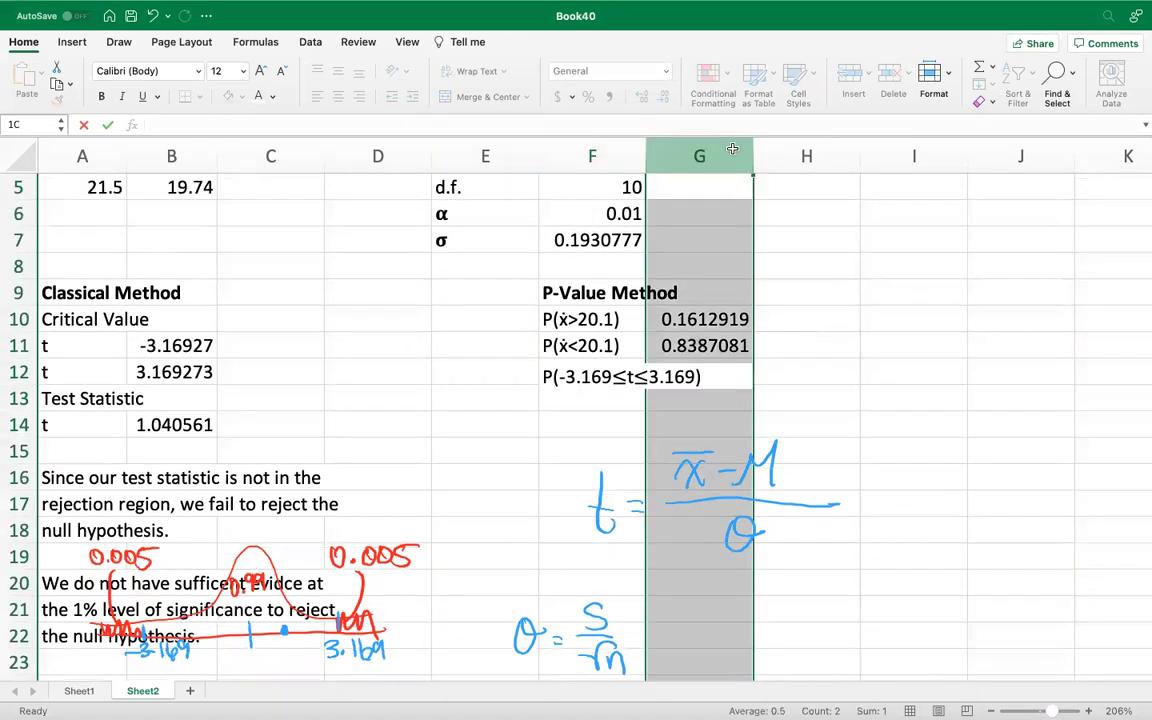
left_click(624, 152)
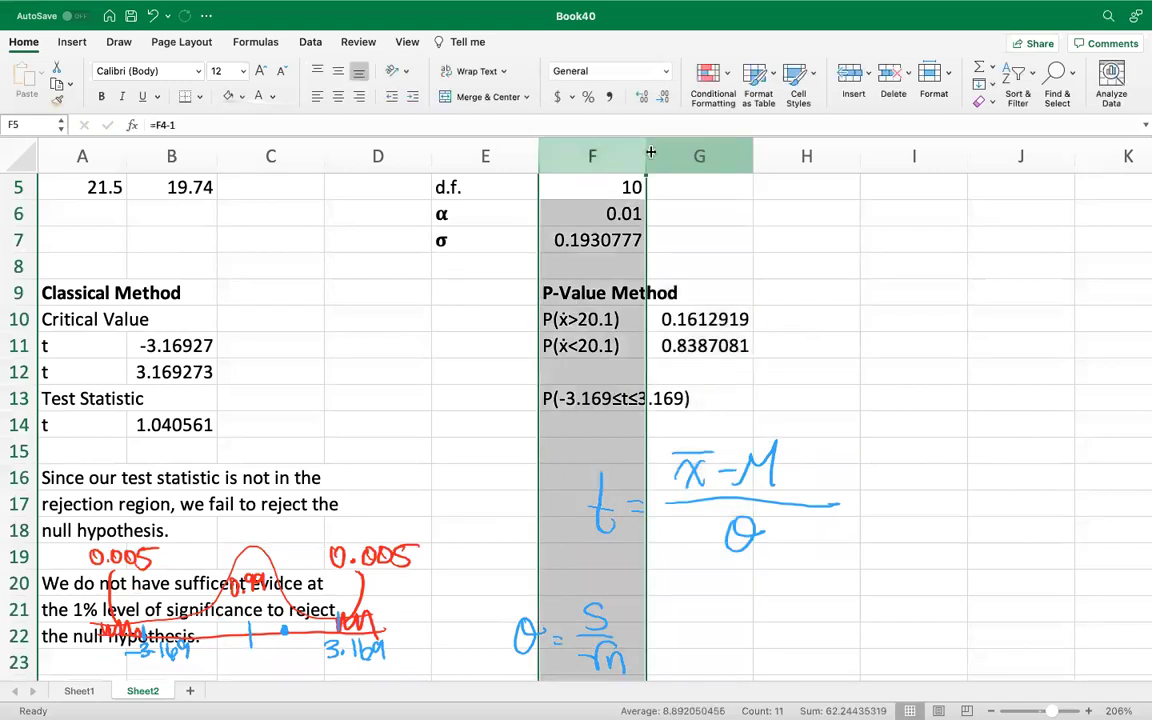
left_click_drag(646, 152, 718, 150)
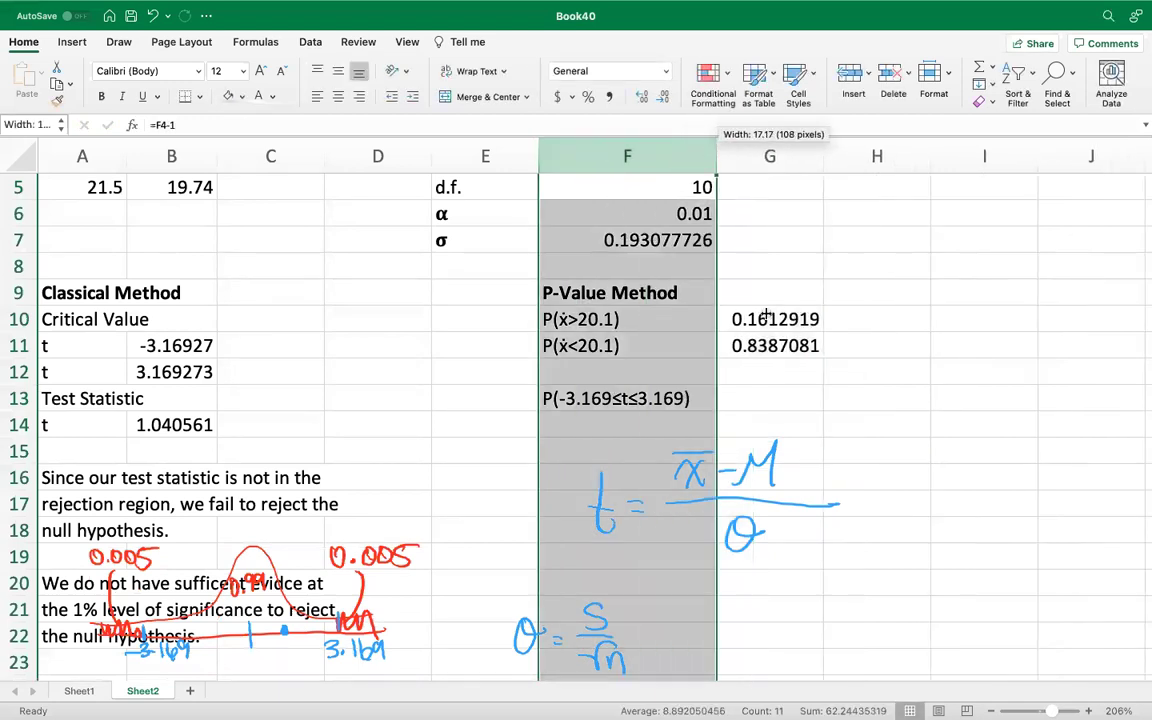
Calculate the two-tailed P-value in G13 by doubling the upper-tail probability with =2*G10
left_click(762, 402)
type("=")
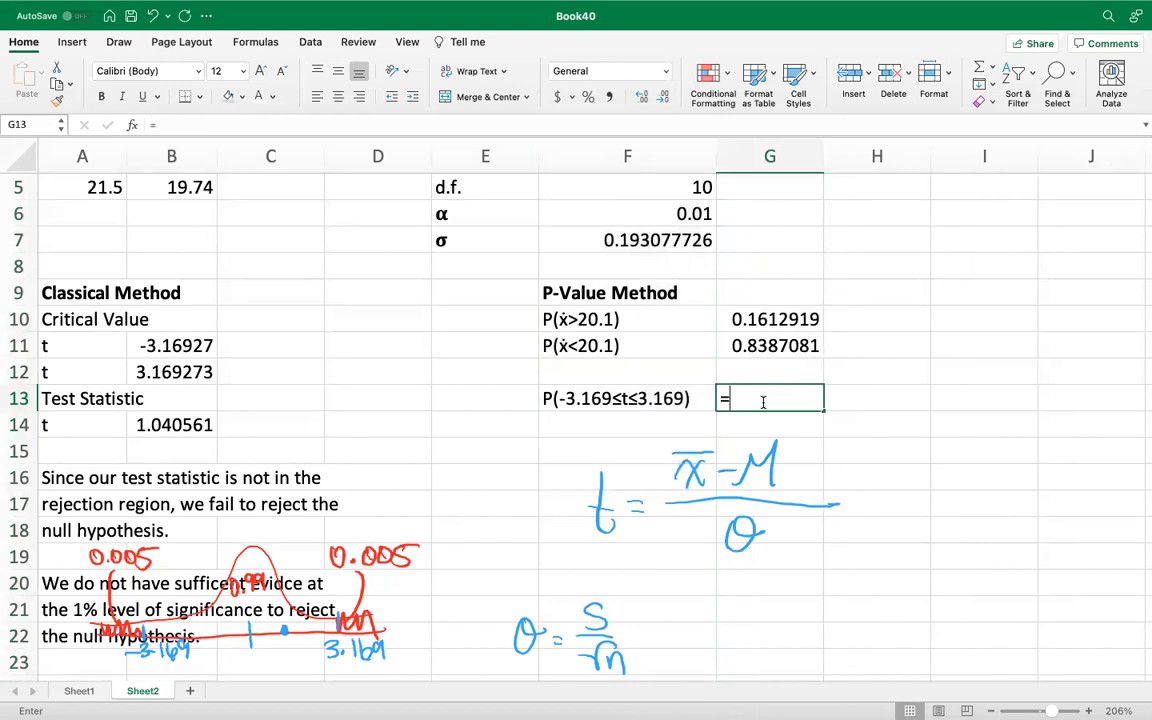
type("2*")
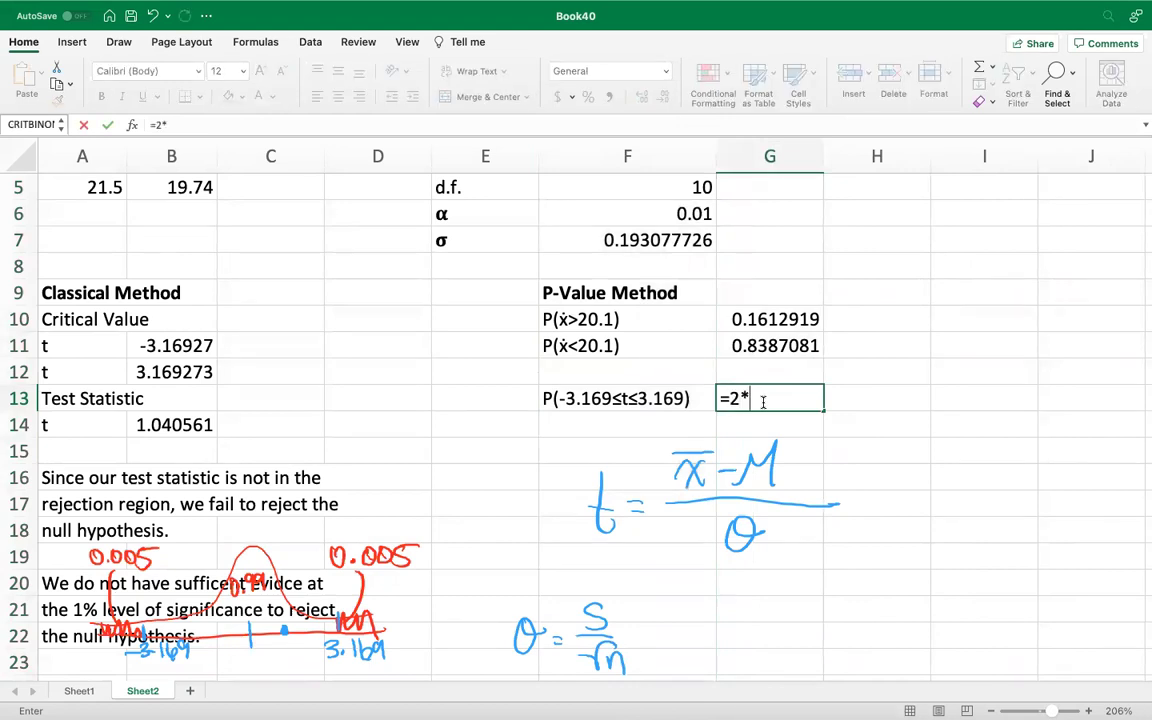
left_click(762, 315)
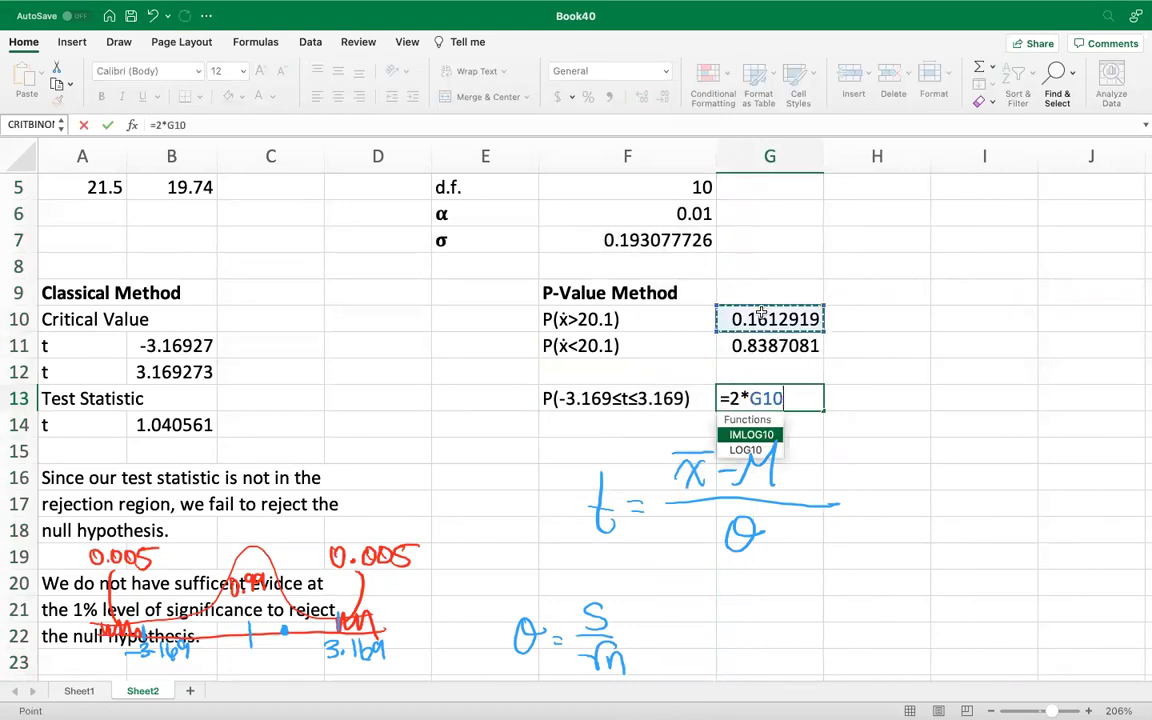
key("Return")
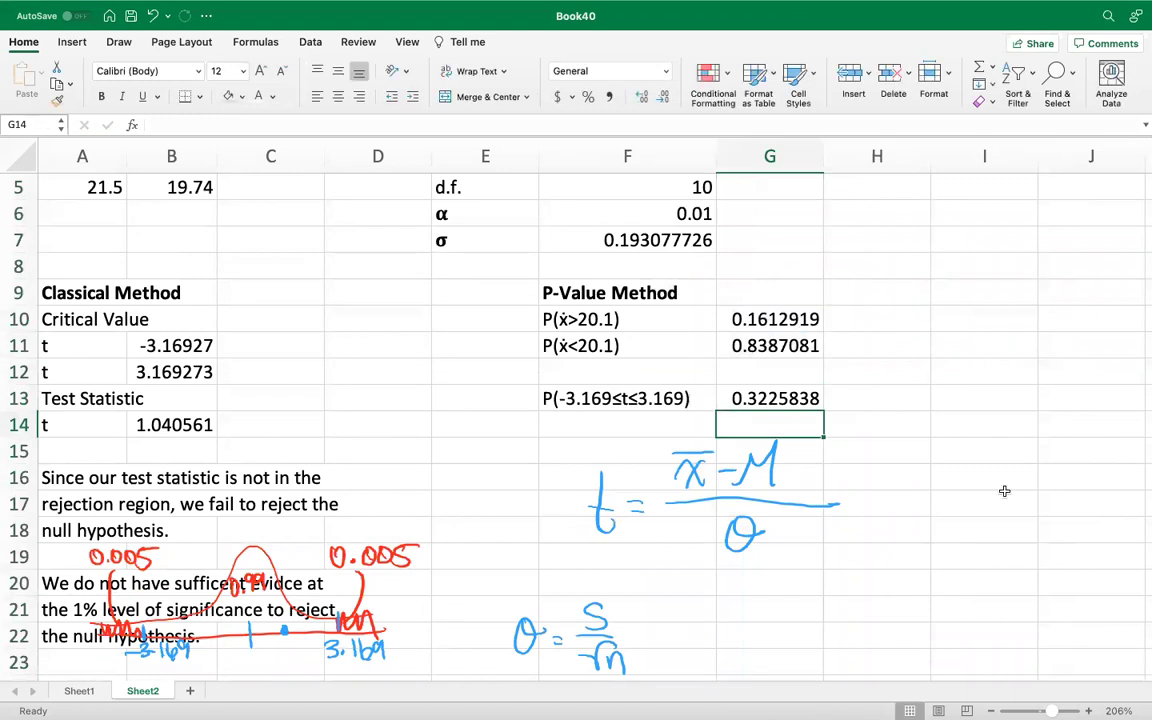
key("Up")
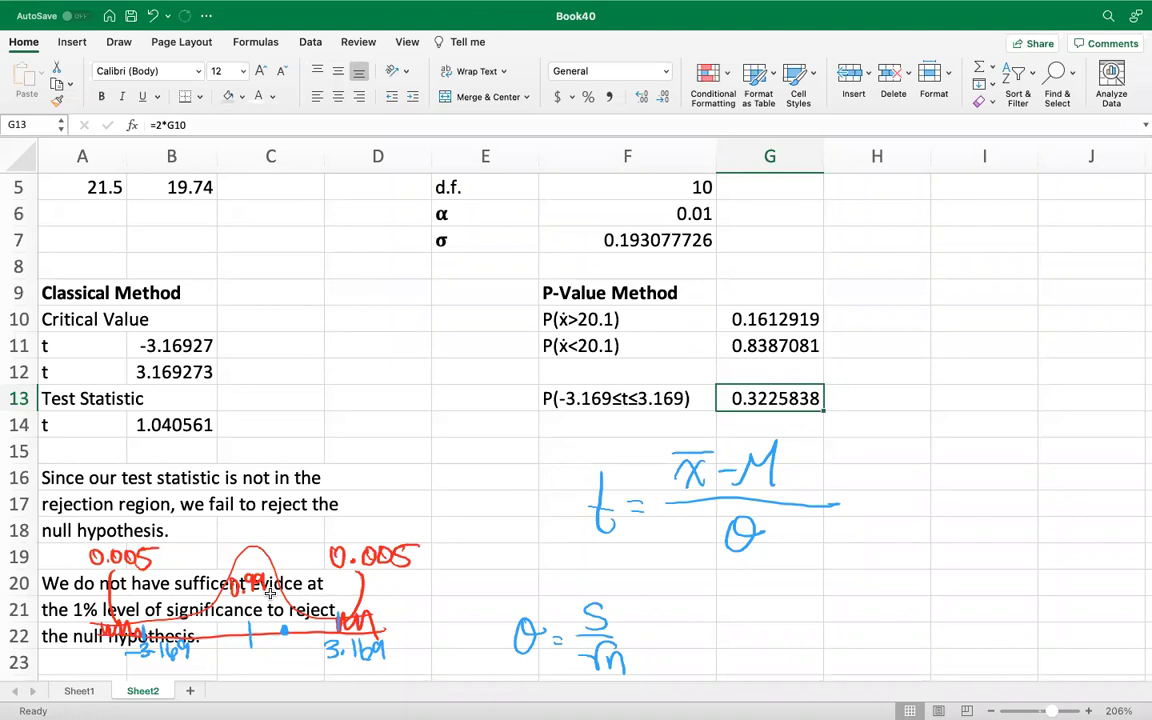
Check the significance level α in F6 for comparison with the P-value, and clear the handwritten annotations from the screen
scroll(361, 280, "up", 3)
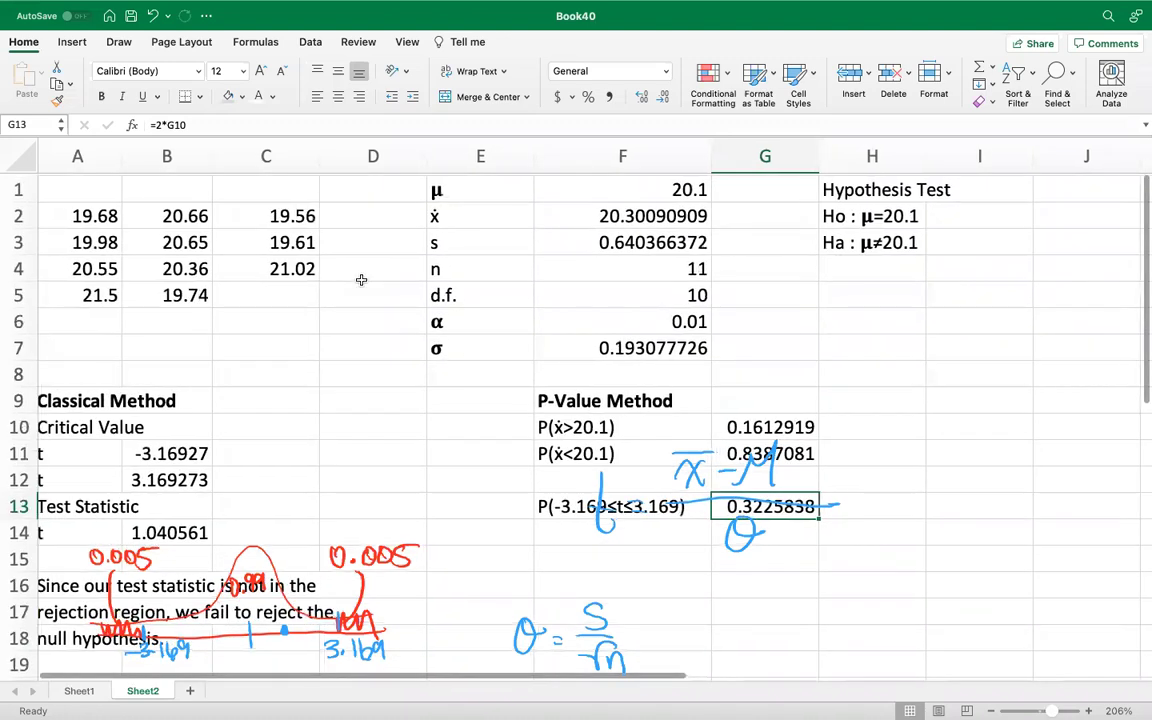
left_click(627, 338)
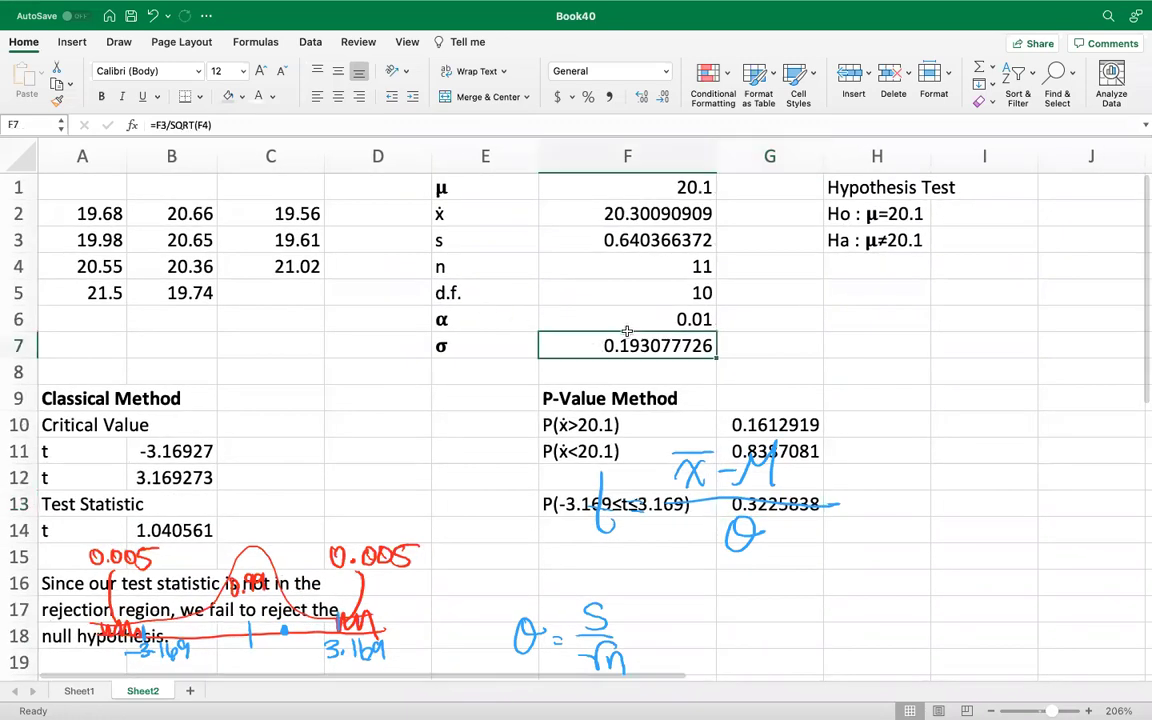
left_click(628, 318)
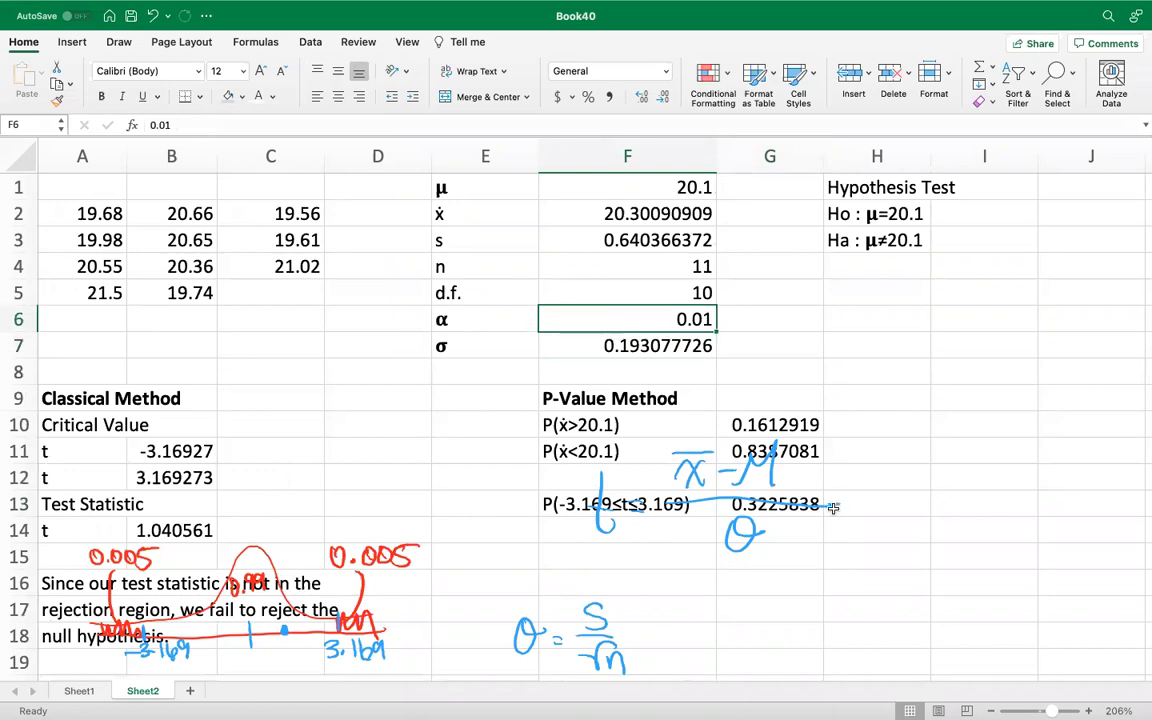
key("Escape")
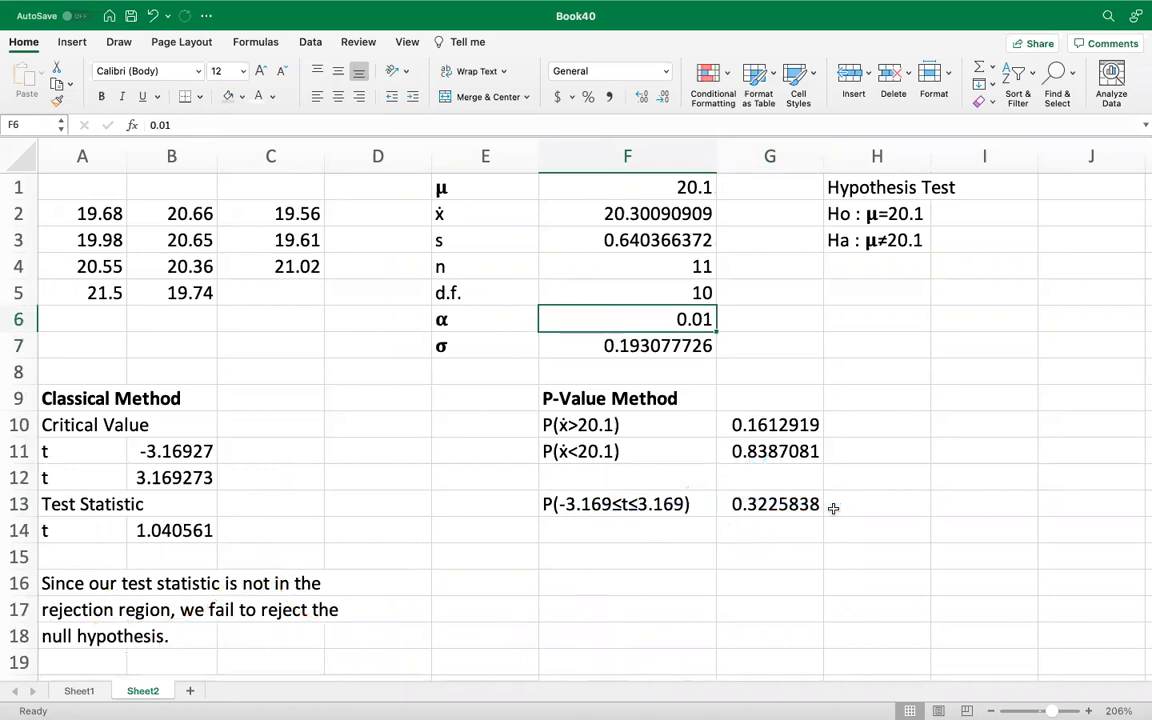
Begin the P-value conclusion in F16 with the text: Since our p-value is > level of significance
left_click(663, 561)
left_click(659, 577)
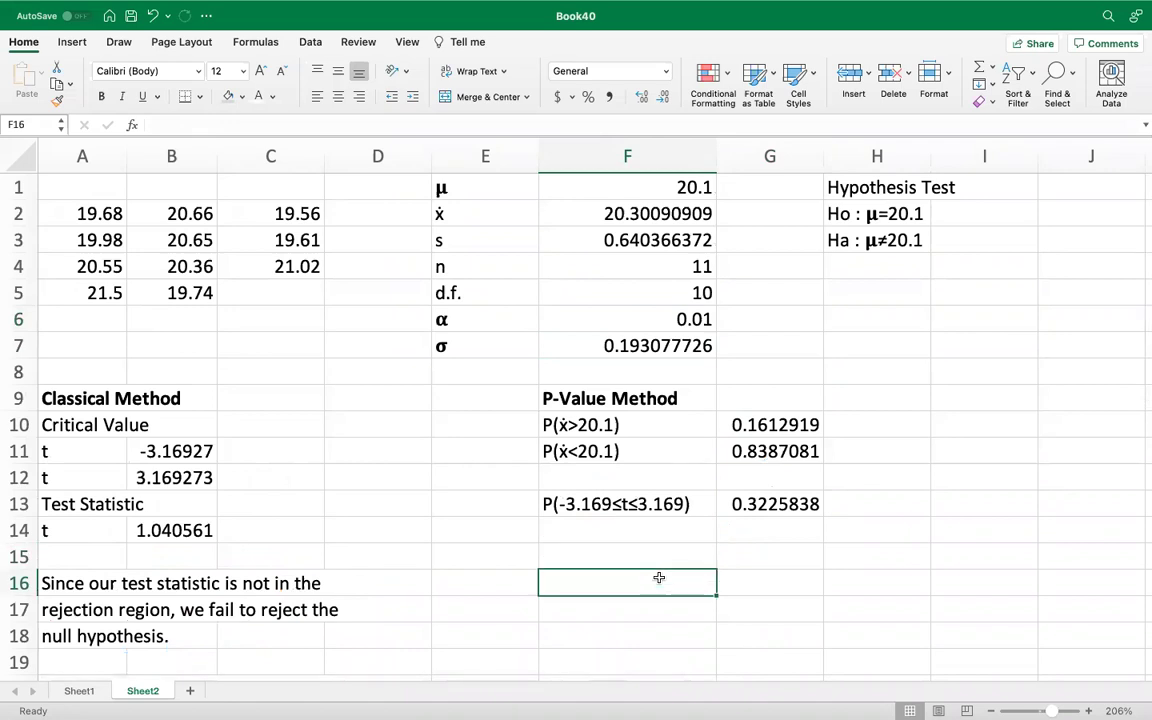
type("Since our")
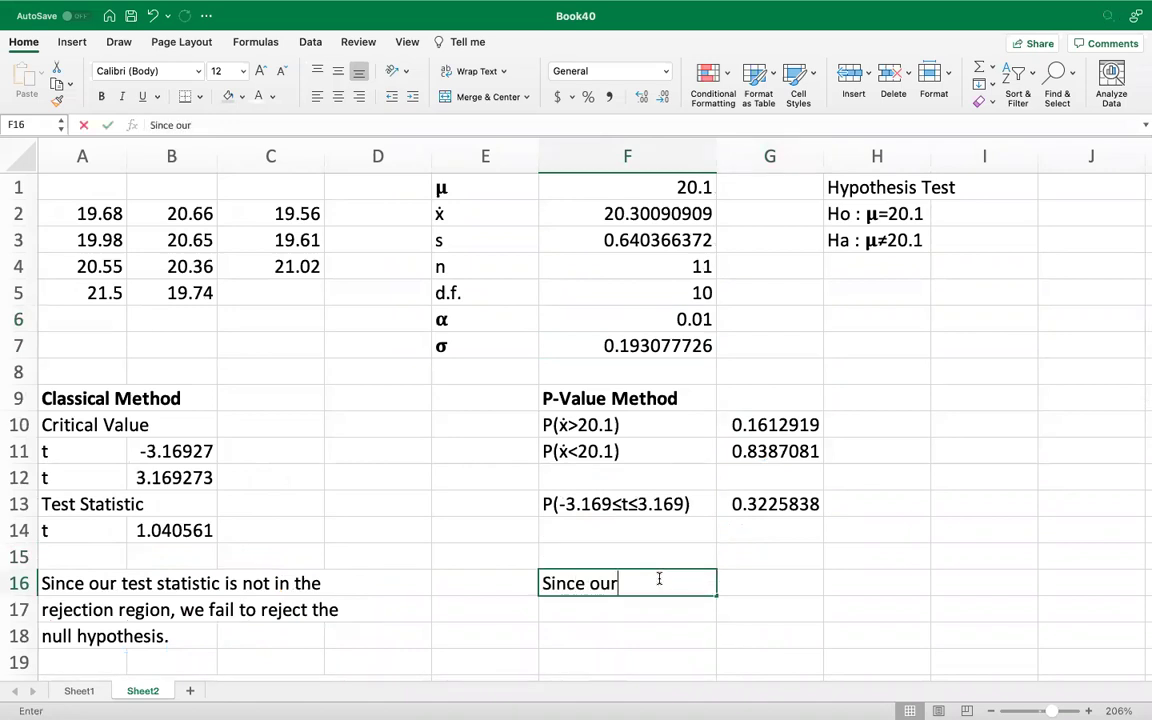
type(" p-valu")
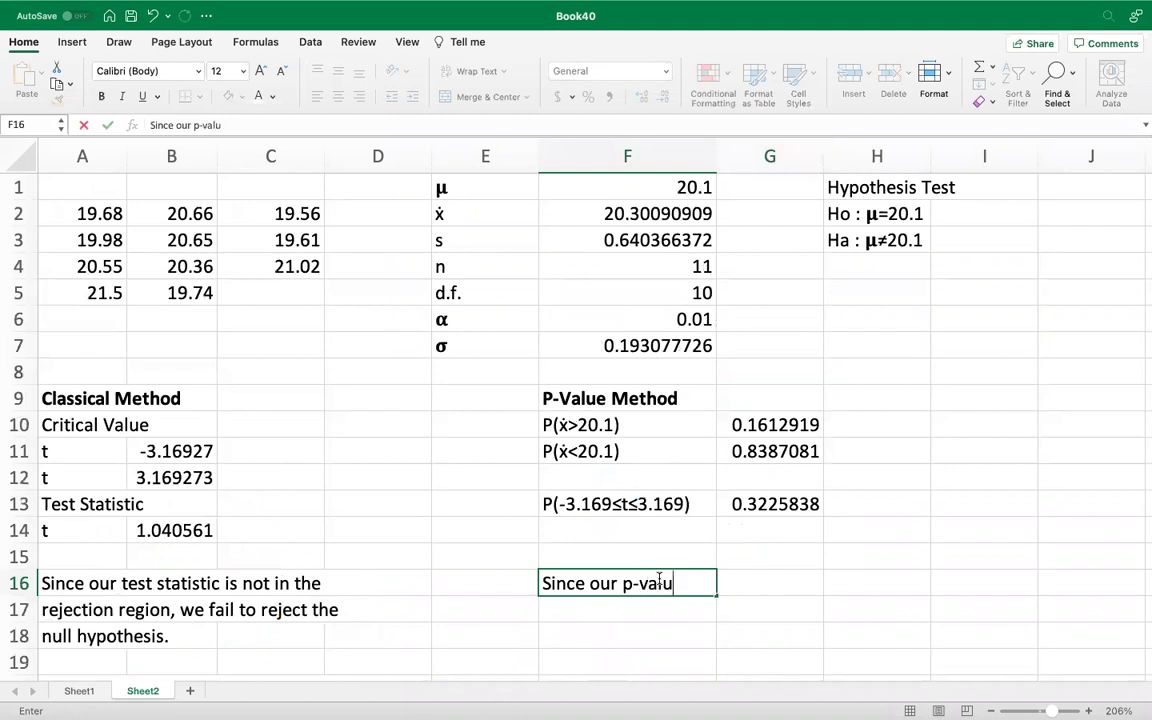
type("e is > leve")
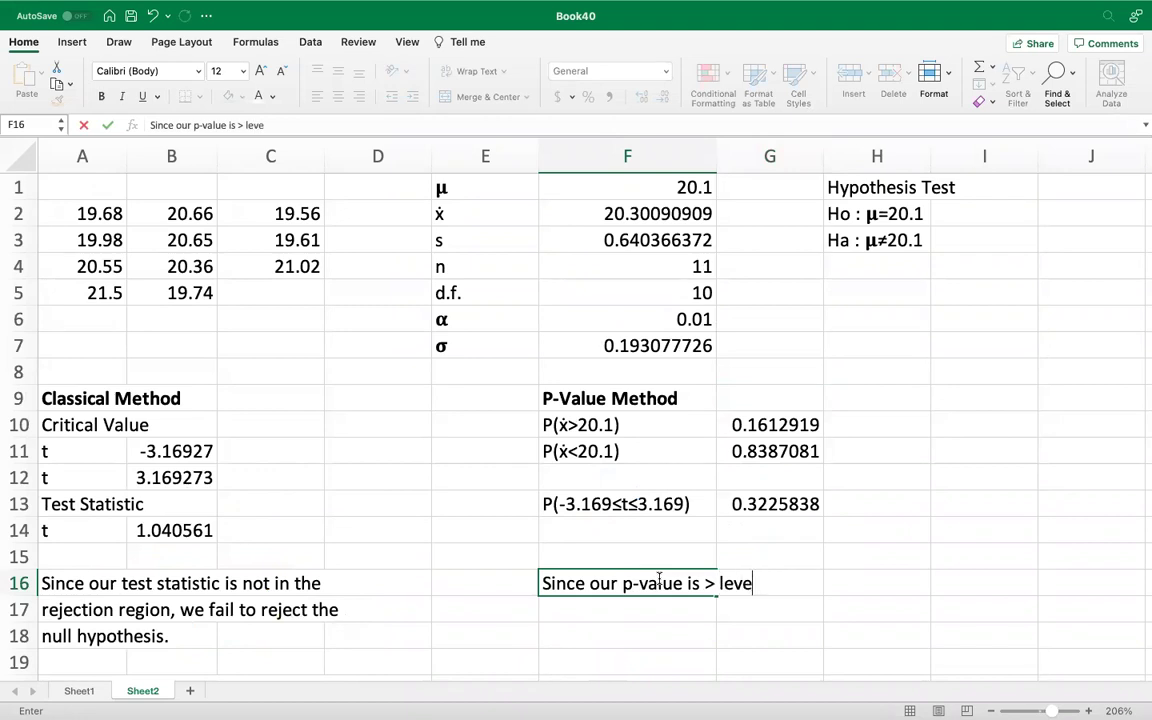
type("l  of significance")
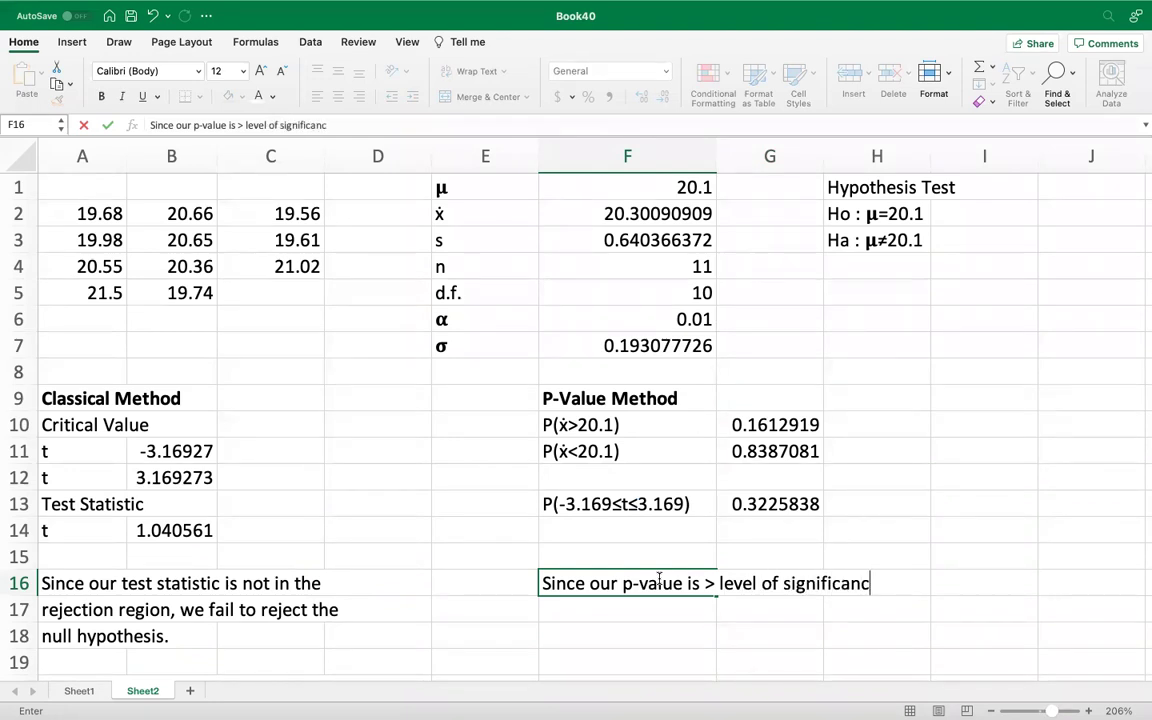
key("Return")
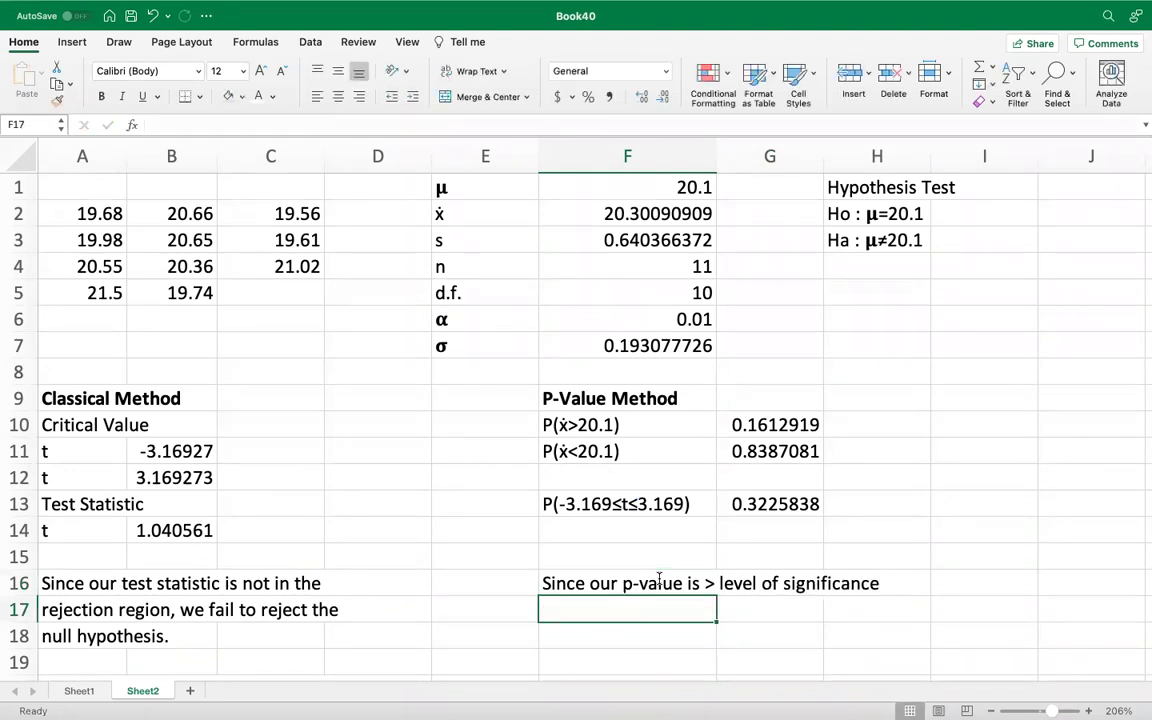
Enter the comparison 0.323>0.01 in F17 as the second line of the P-value conclusion
type("0.")
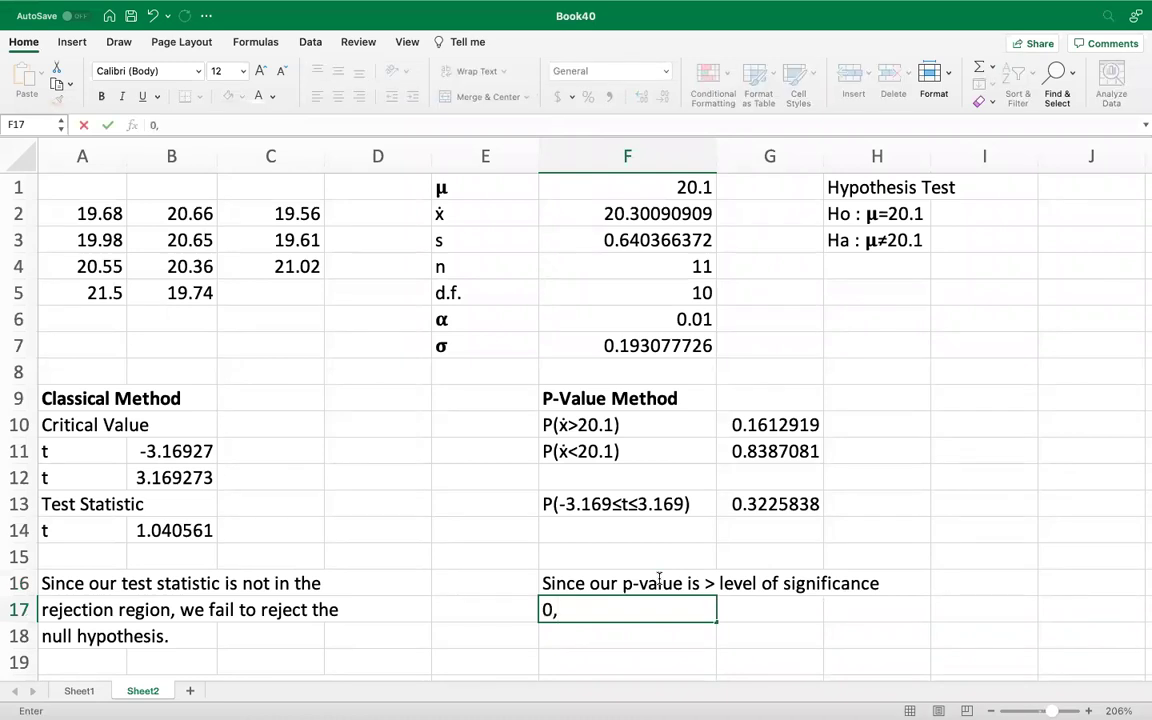
type("322")
key("BackSpace")
type("3 >")
key("BackSpace")
key("BackSpace")
type(">0.")
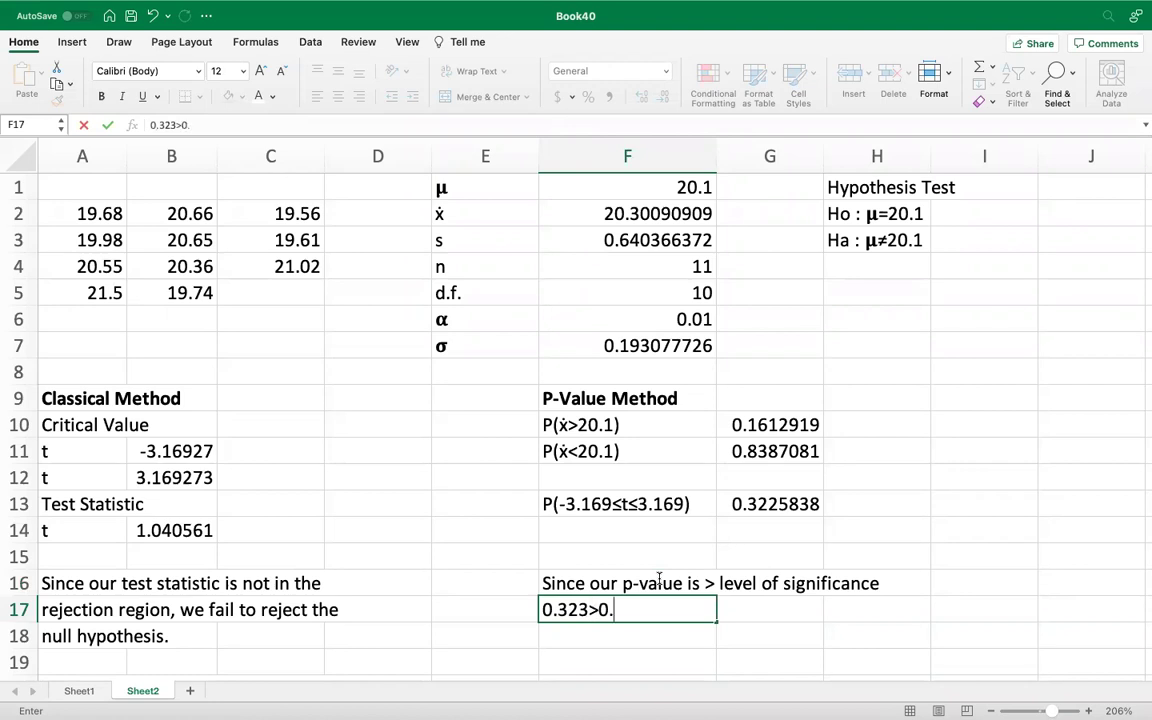
type("00")
key("BackSpace")
type("1")
key("Return")
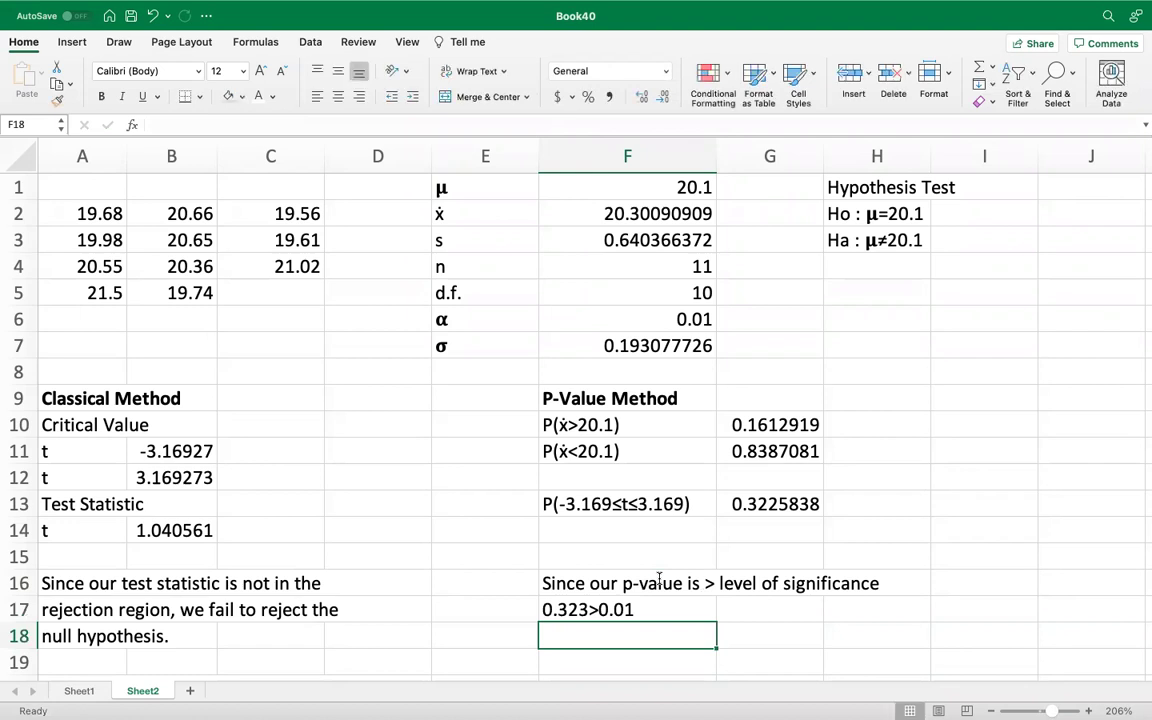
Continue the conclusion with "We do not have sufficent evidnce to reject the" in F18 and "null hypothesis." in F19
type("We ")
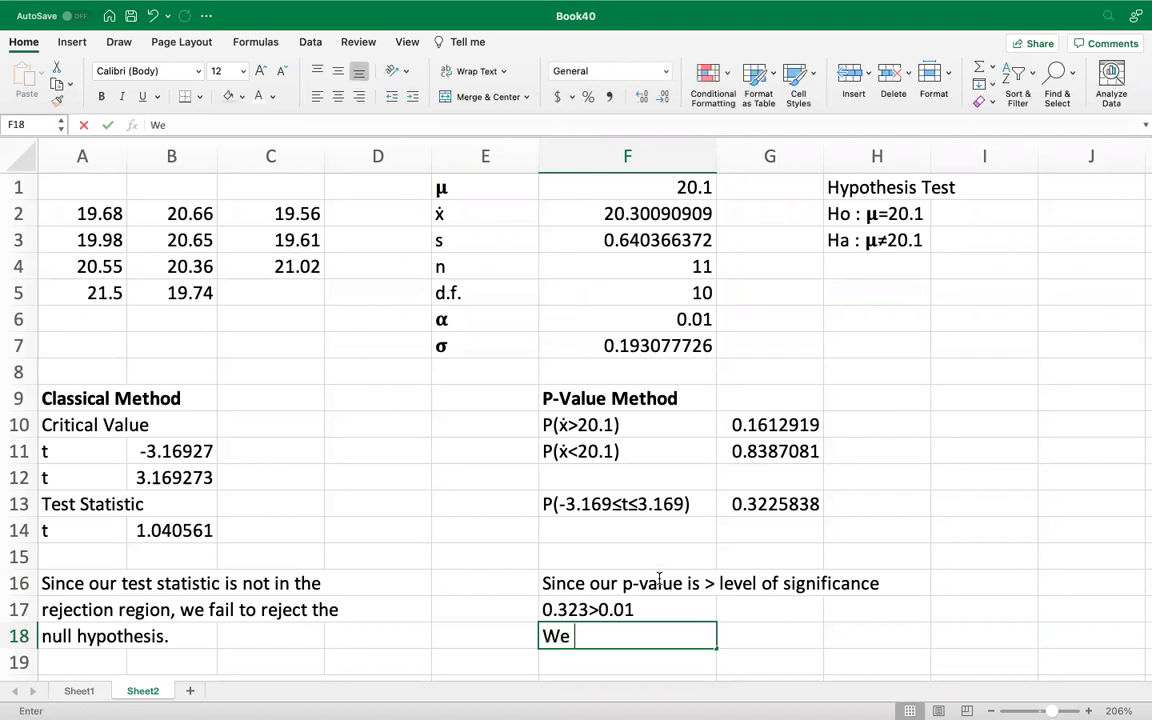
type("do h")
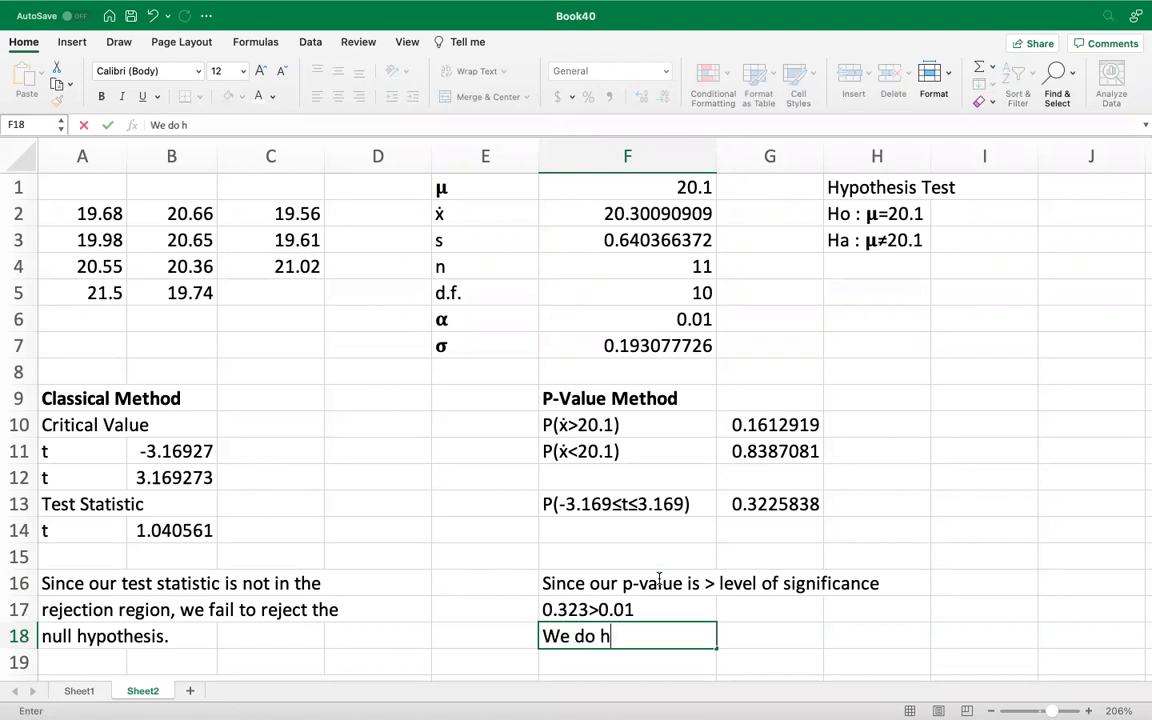
key("BackSpace")
type("not have ")
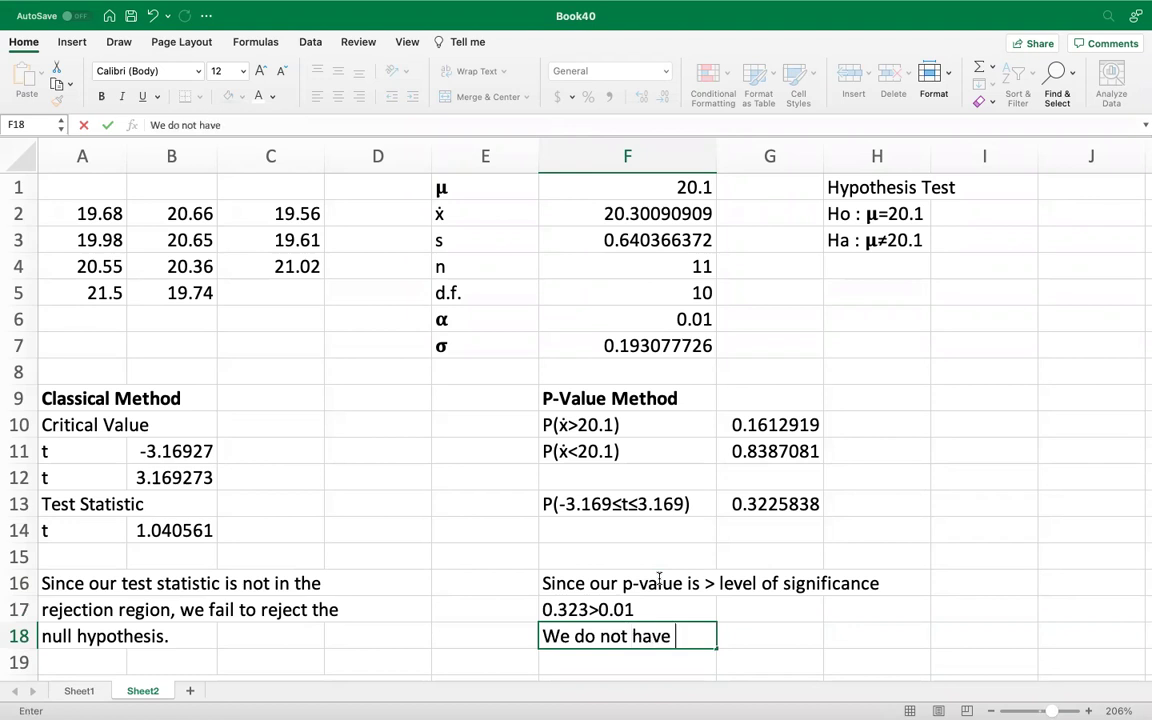
type("sufficent")
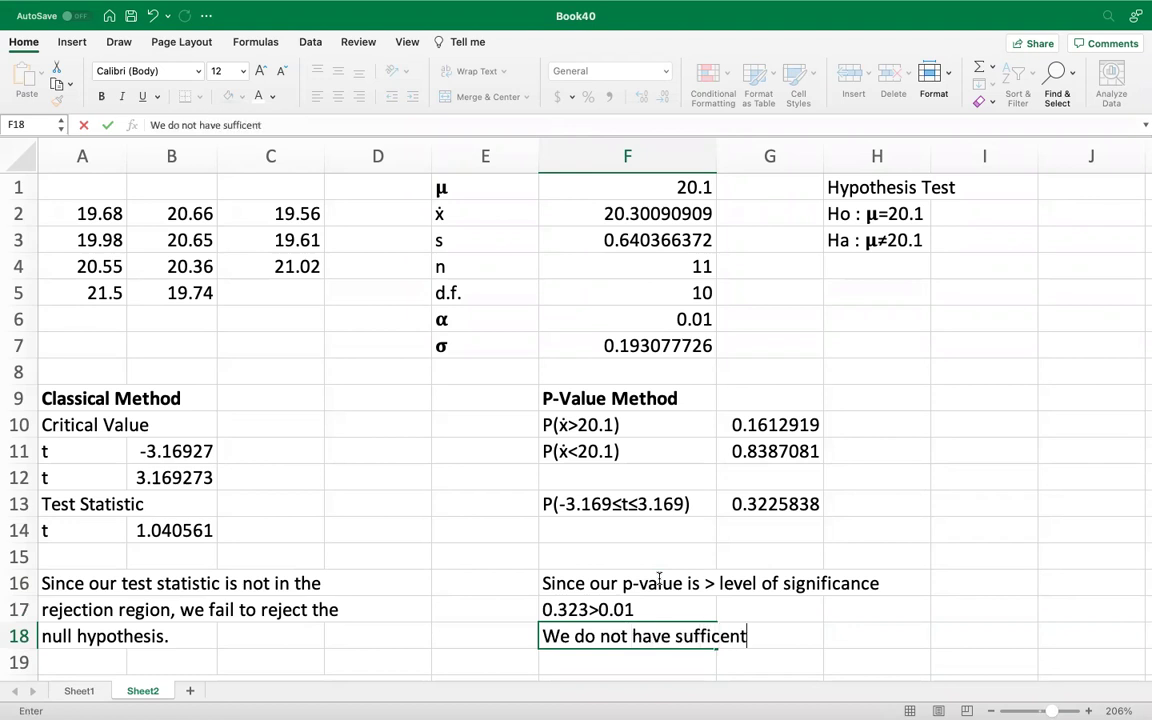
type(" evidnce ")
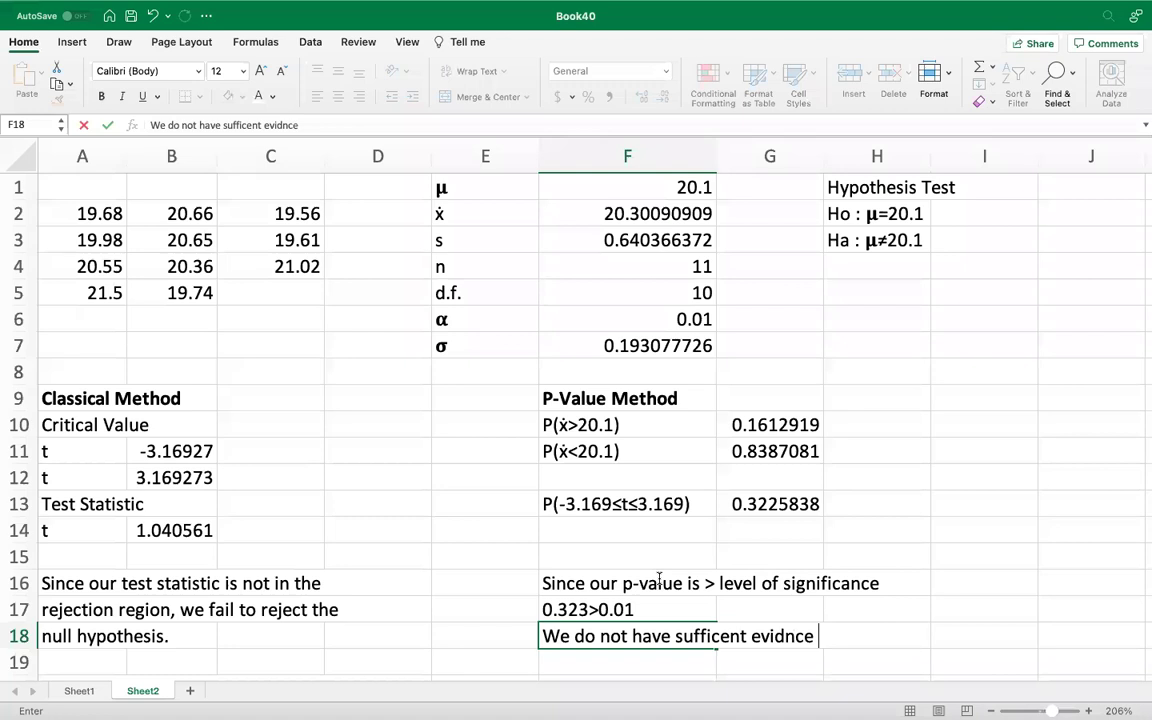
type("to reject the")
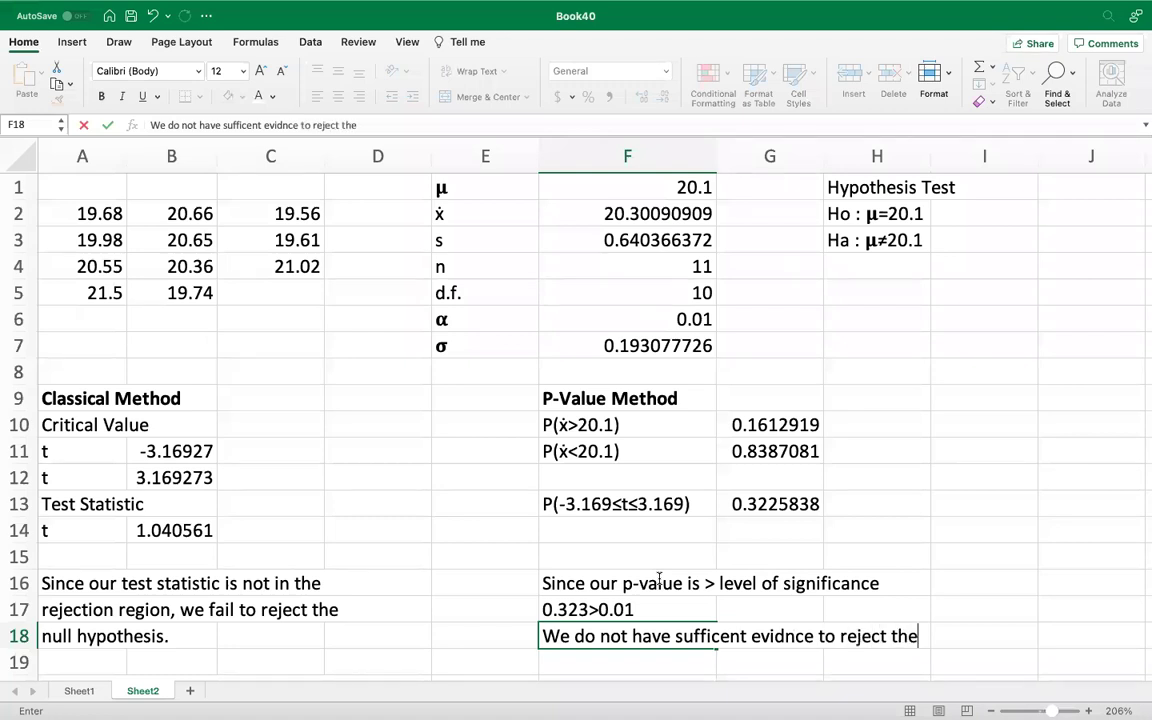
key("Return")
type("null ")
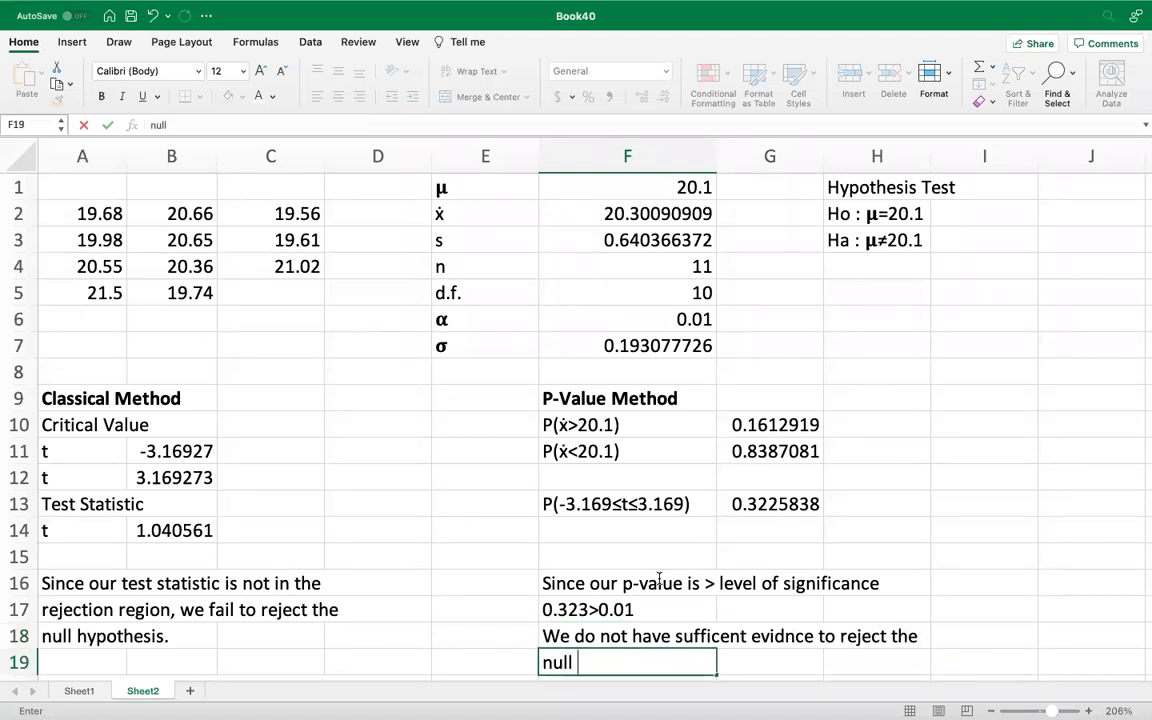
type("hypothesis.")
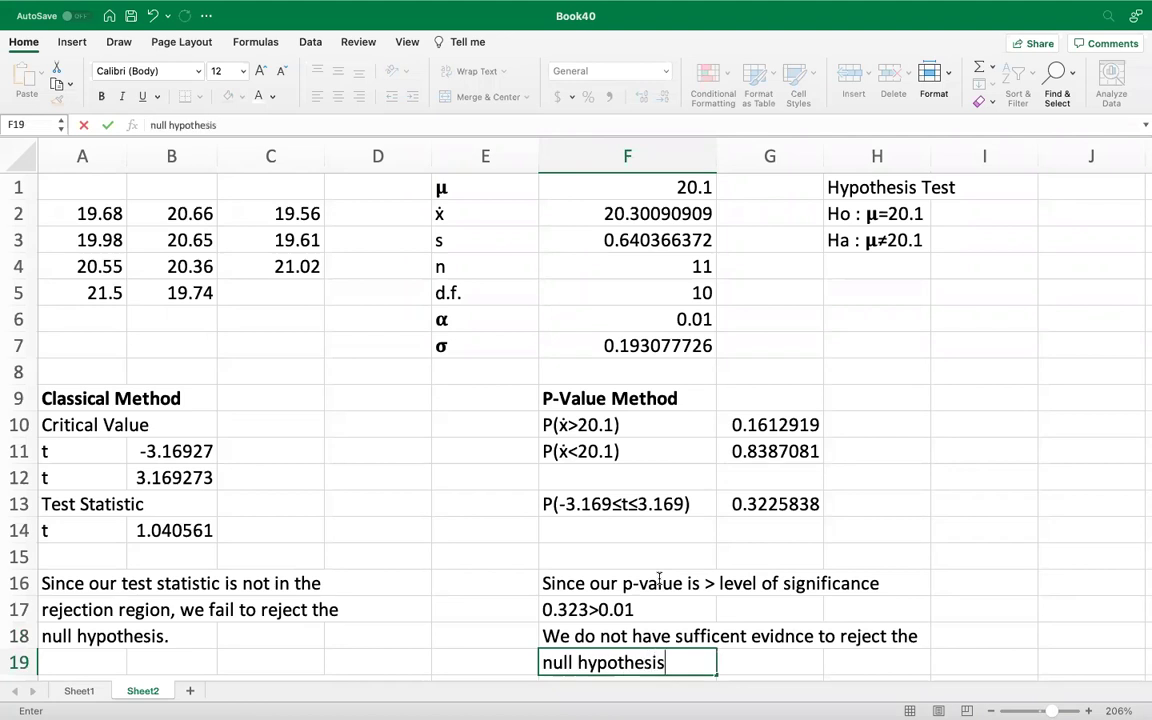
key("Return")
key("Return")
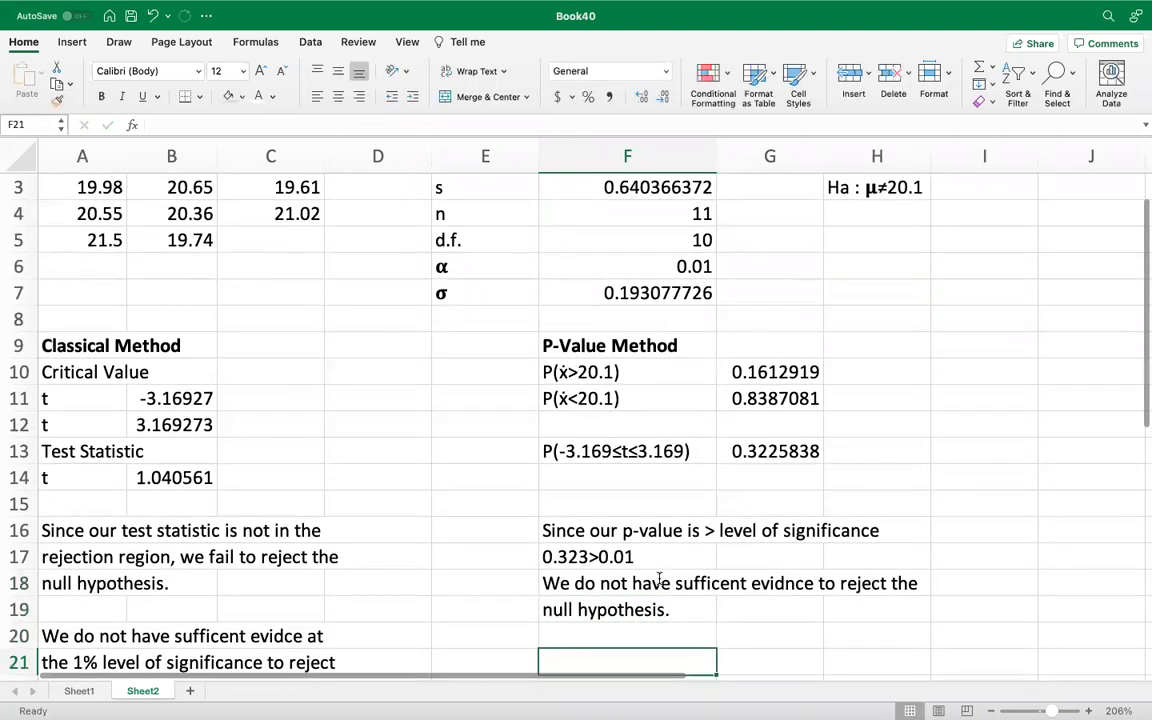
Copy the classical method's 1% significance conclusion from A20:A22 to the cells starting at F21
scroll(659, 578, "down", 3)
scroll(659, 578, "down", 1)
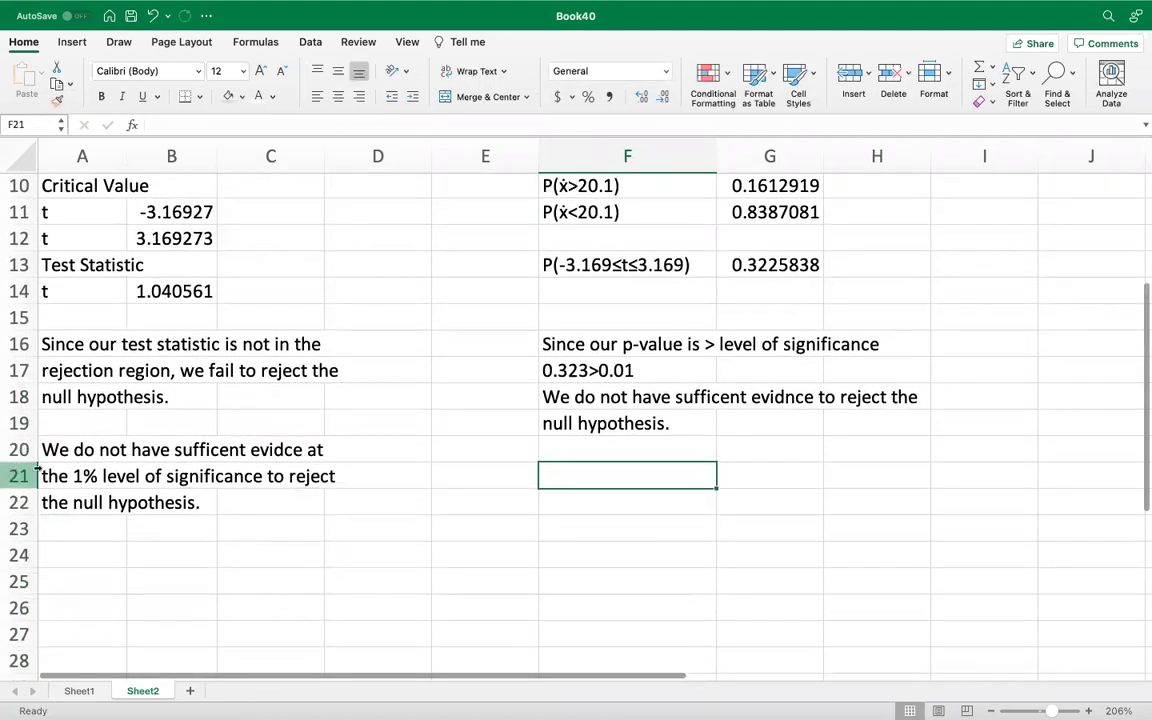
left_click_drag(80, 445, 86, 502)
key("super+c")
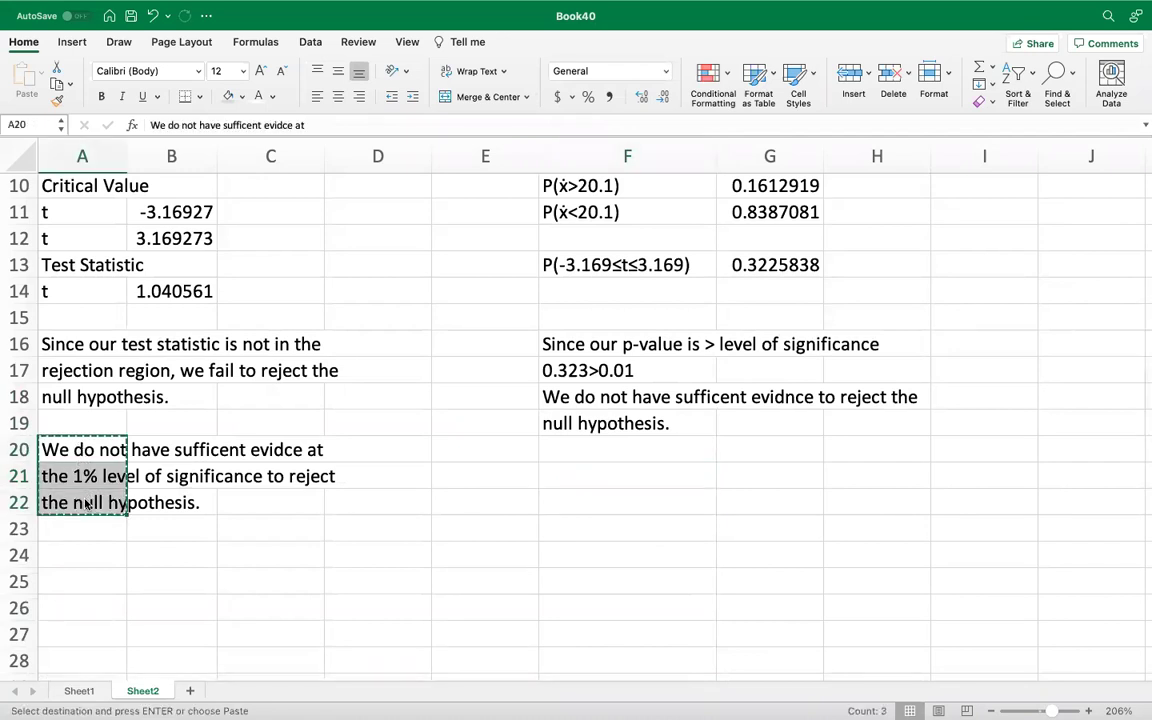
left_click(566, 478)
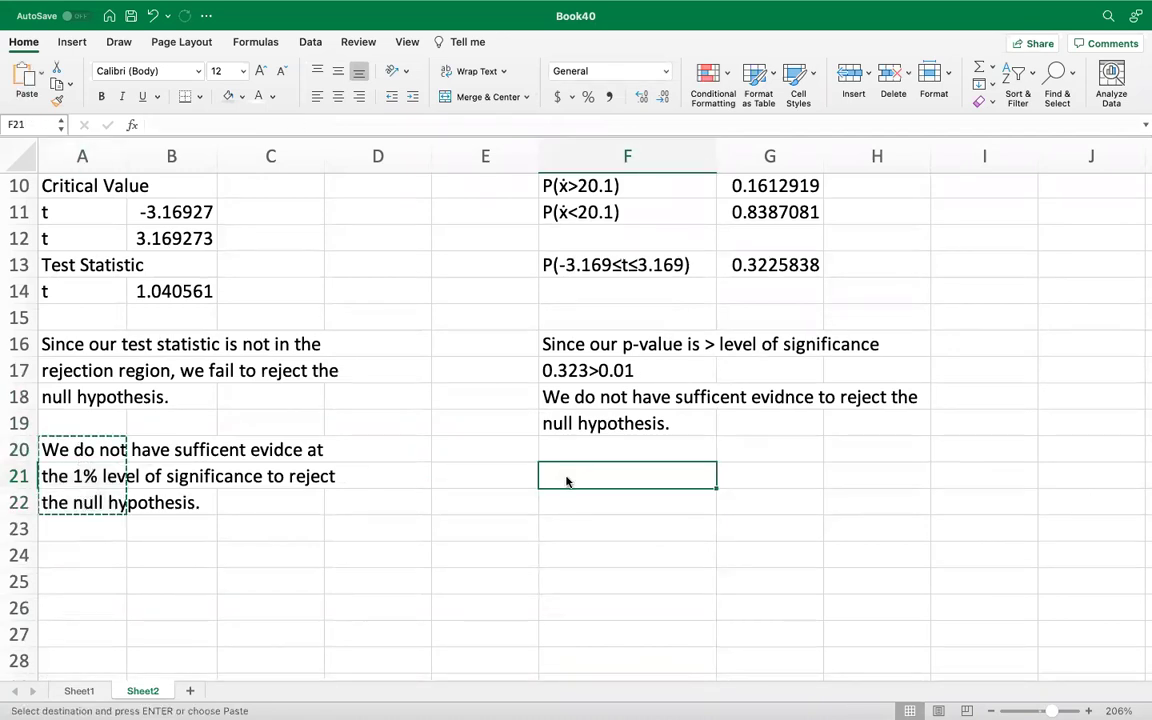
key("super+v")
left_click(625, 577)
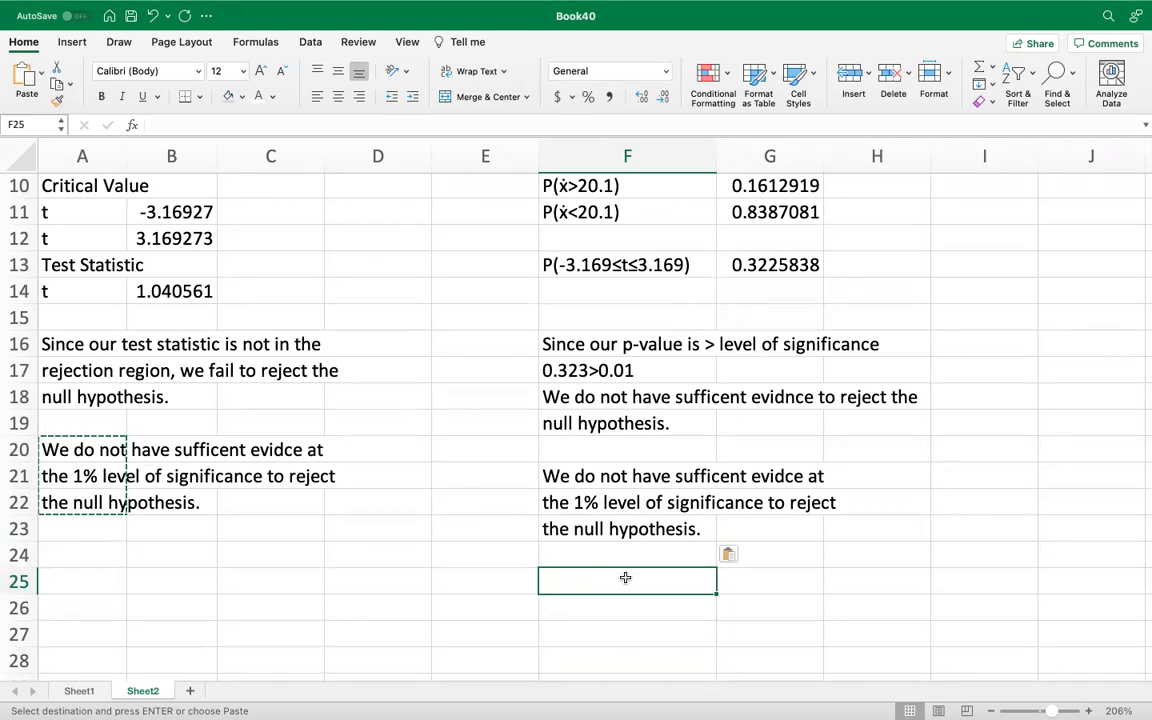
left_click(558, 400)
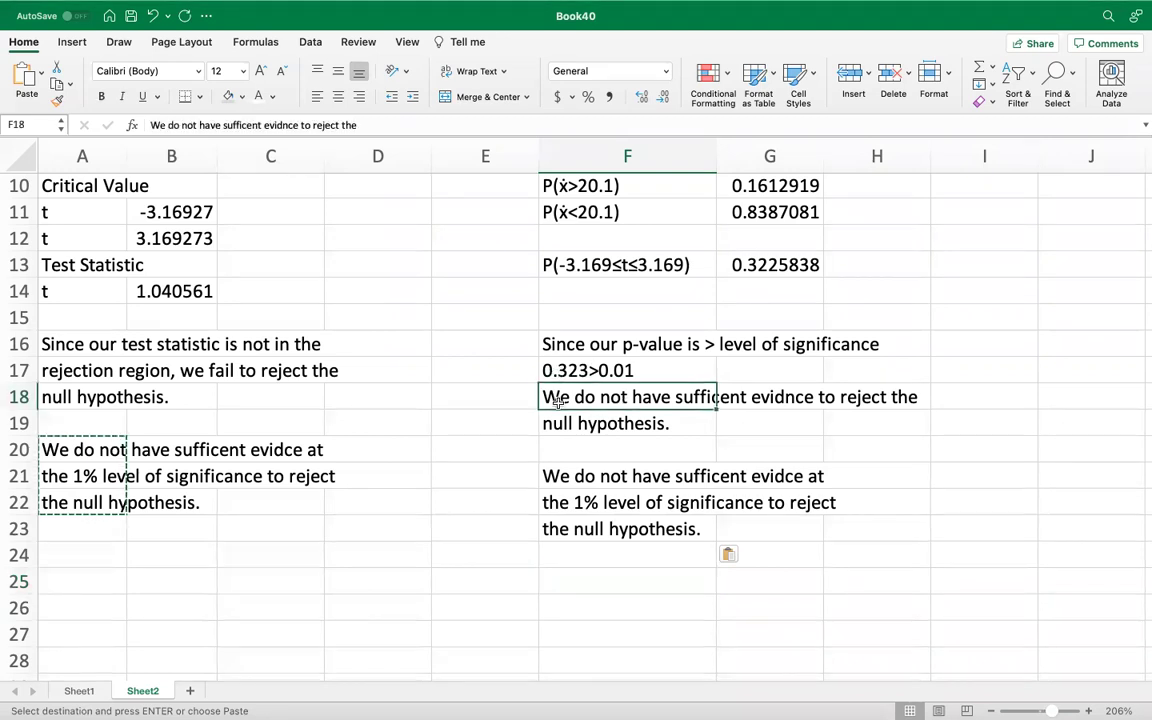
Switch to the lecture slide show and look back through the small-sample population mean example for its setup and hypotheses
key("ctrl+Left")
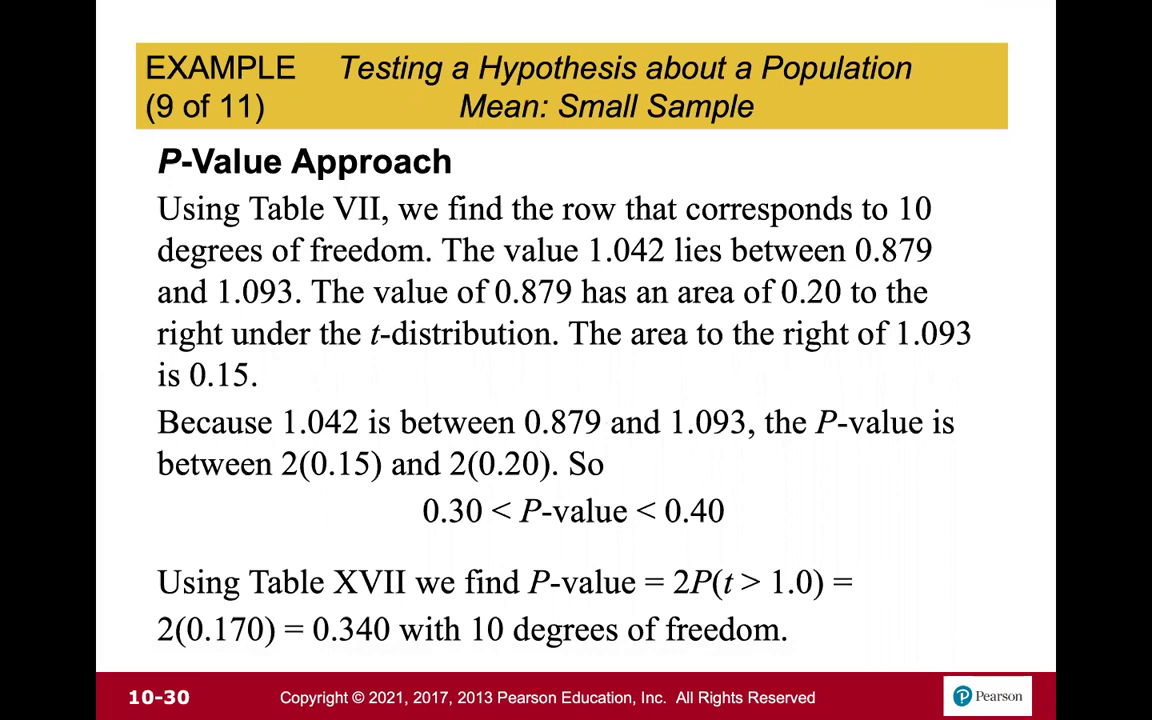
key("Left")
key("Left")
key("Left")
key("Left")
key("Left")
key("Left")
key("Left")
key("Left")
key("Left")
key("Left")
key("Left")
key("Left")
key("Left")
key("Left")
key("Left")
key("Left")
key("Right")
key("Right")
key("Right")
key("Right")
key("Right")
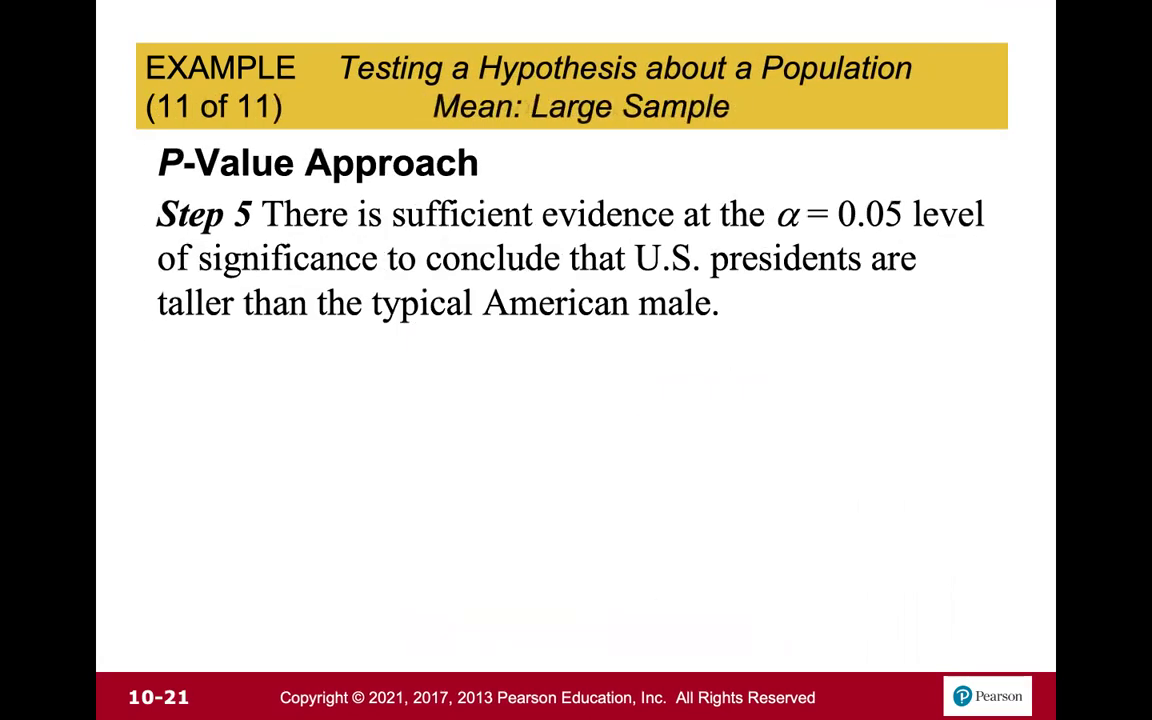
key("Right")
key("Right")
key("Right")
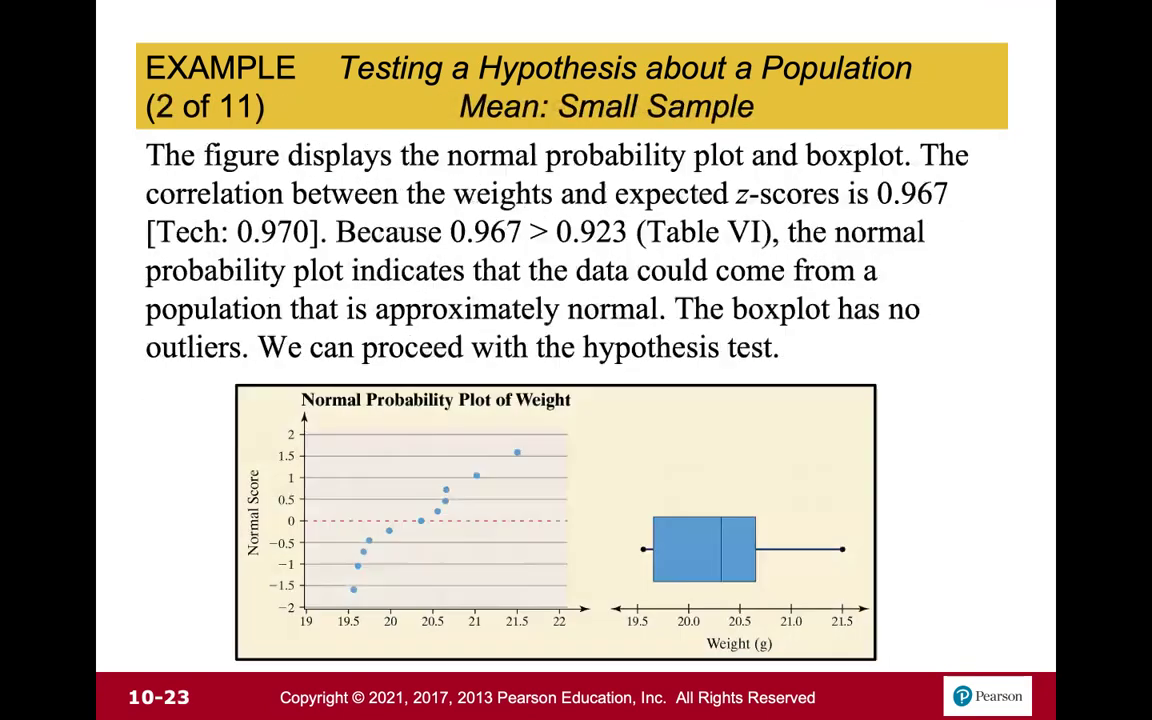
key("Right")
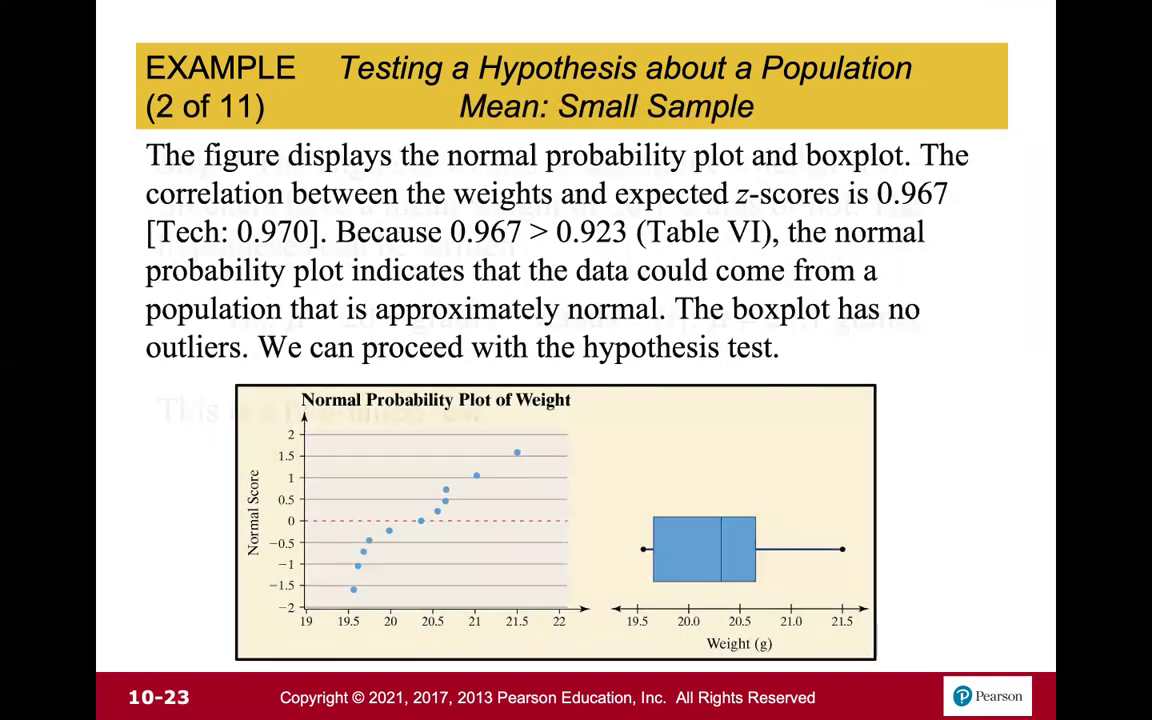